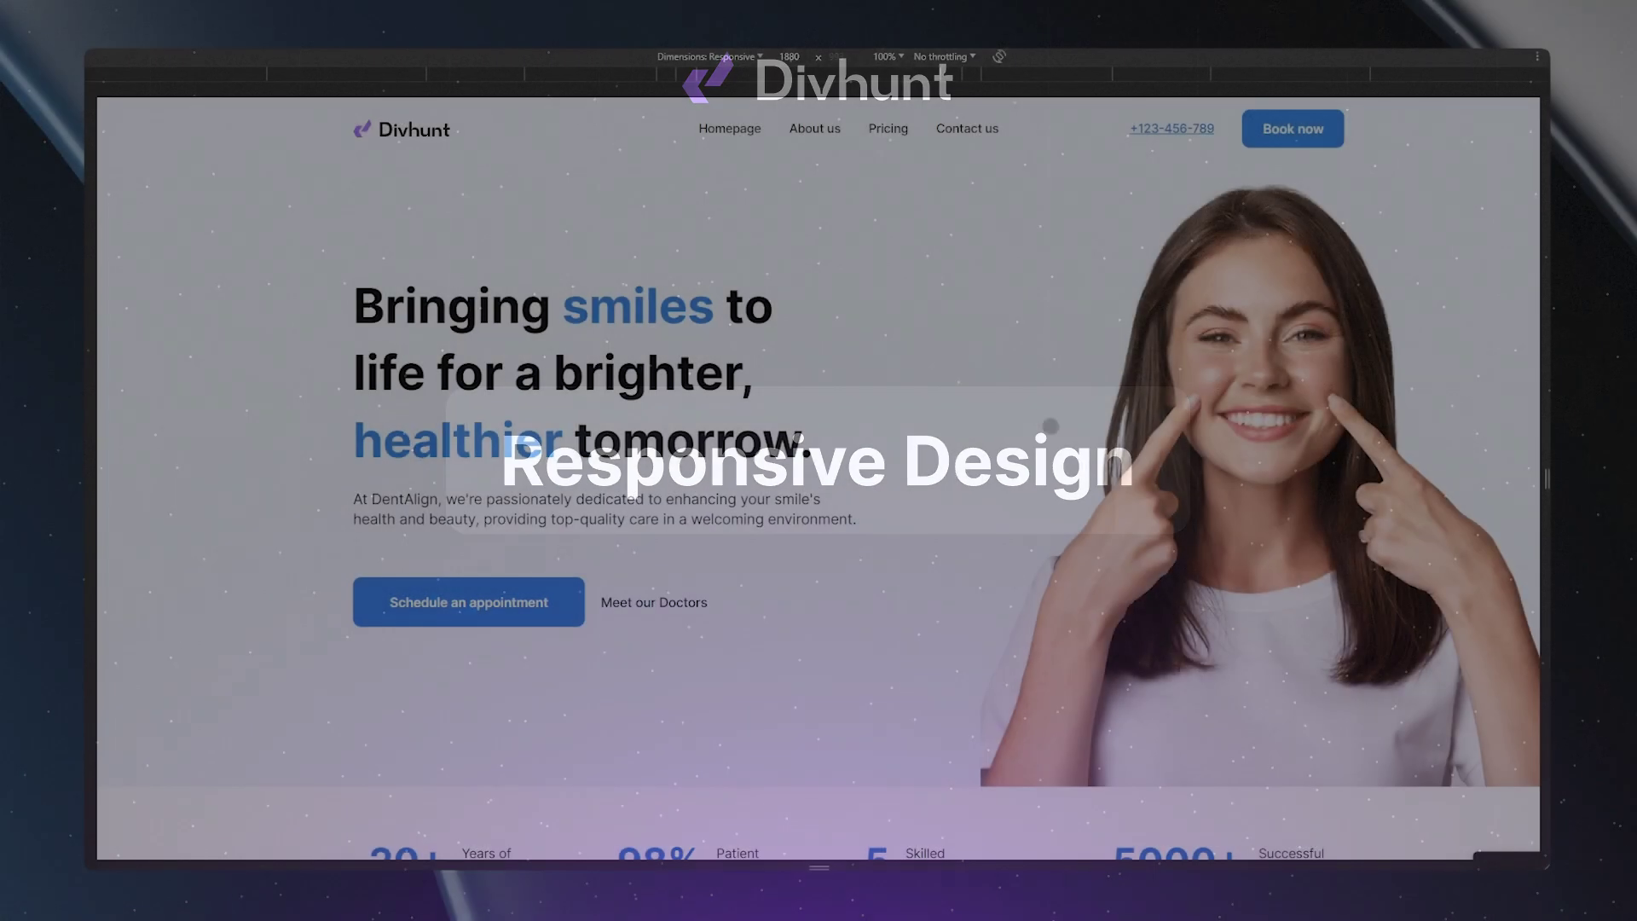
Narrow the live preview from 1880px to 804px and scroll through the hero and service cards.
scroll(819, 477, down, 6)
scroll(1085, 712, down, 4)
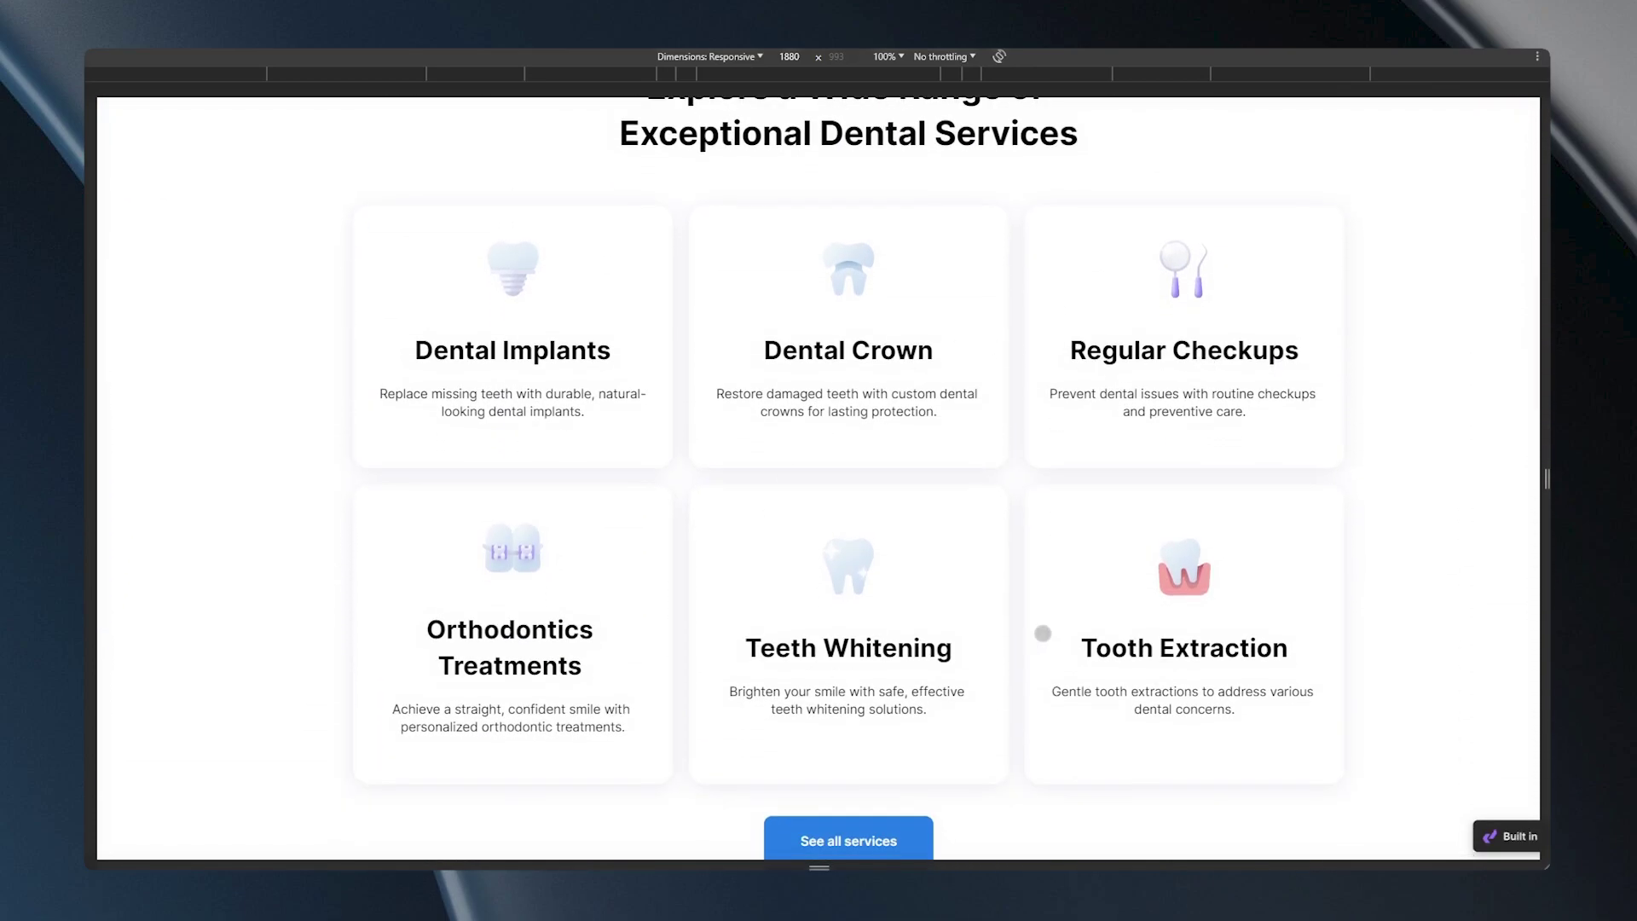
scroll(1063, 197, up, 10)
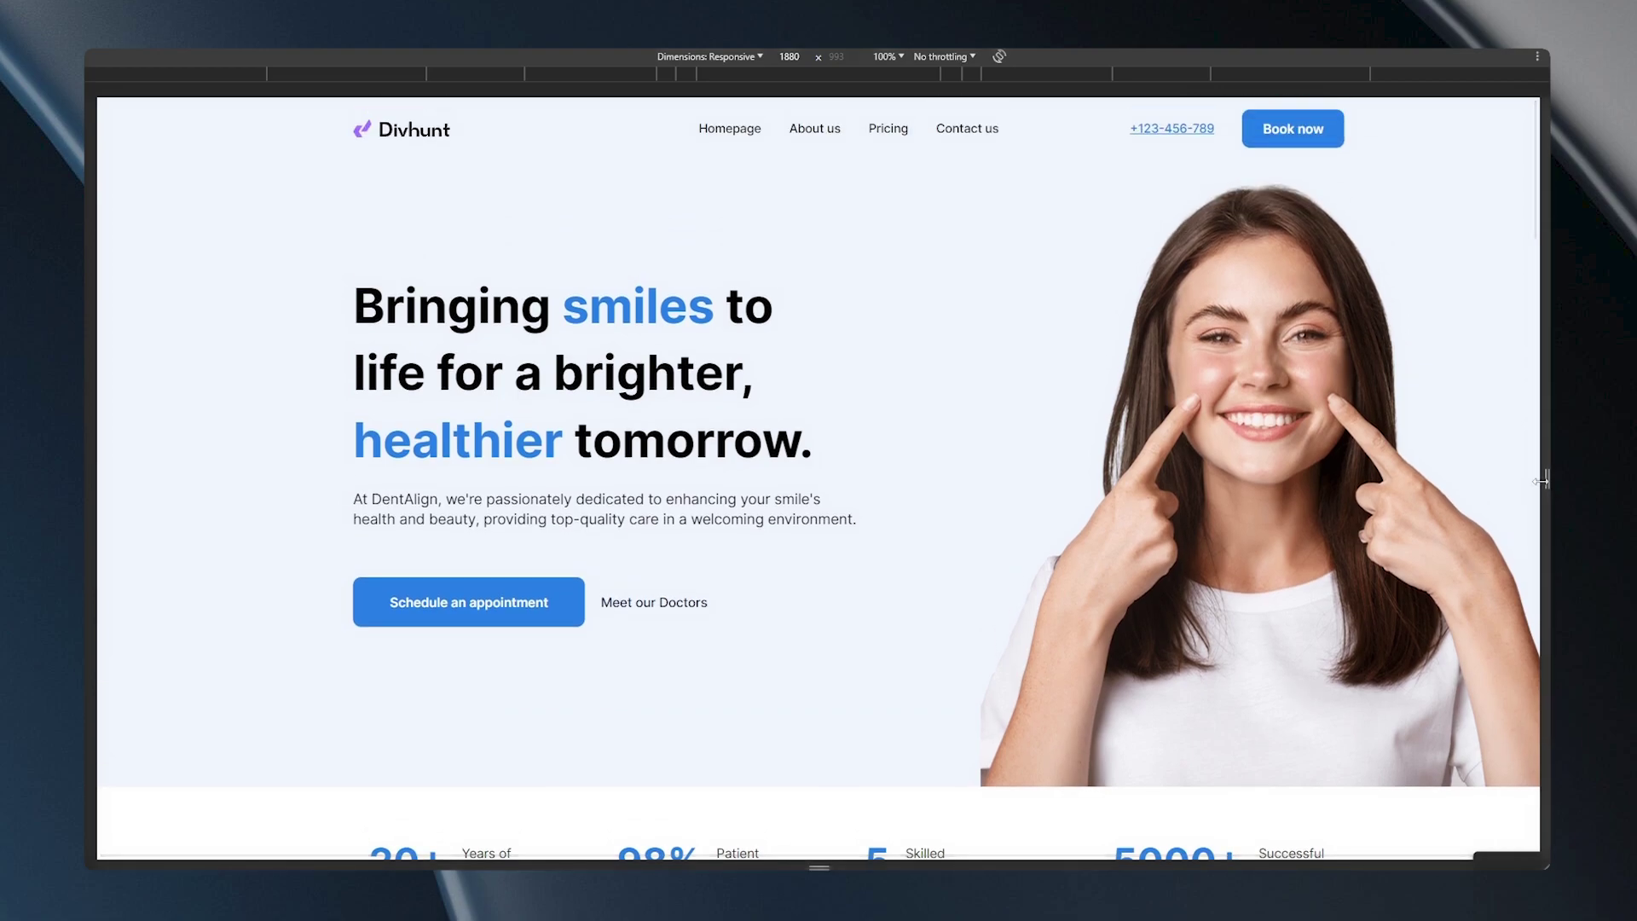
drag(1546, 477, 1134, 475)
scroll(924, 665, down, 7)
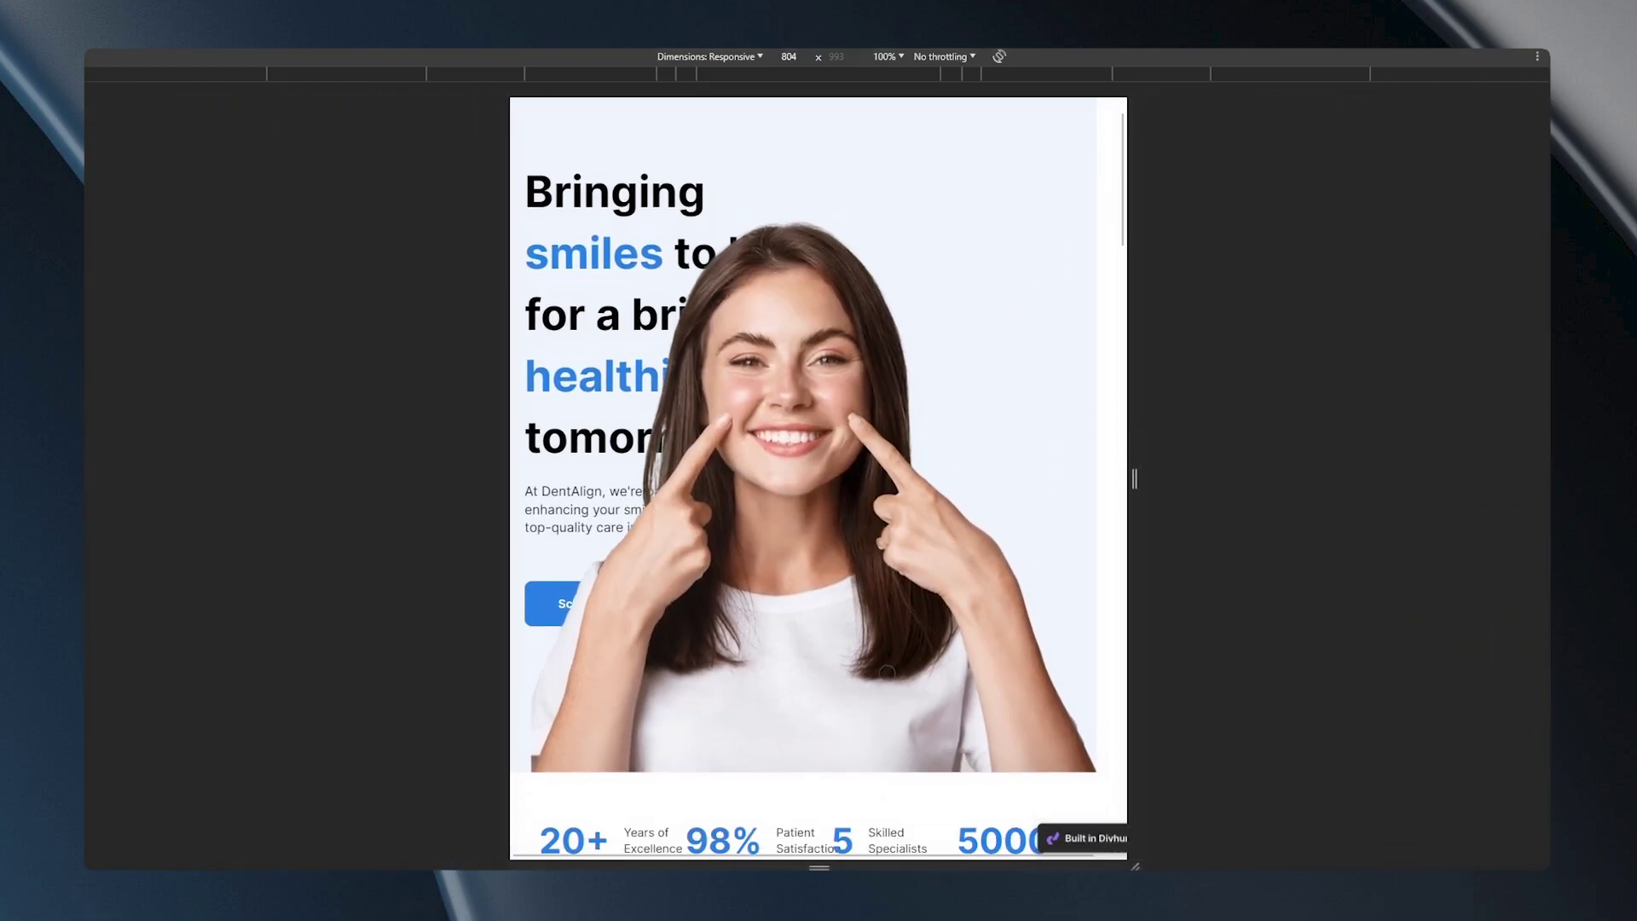
drag(871, 625, 881, 420)
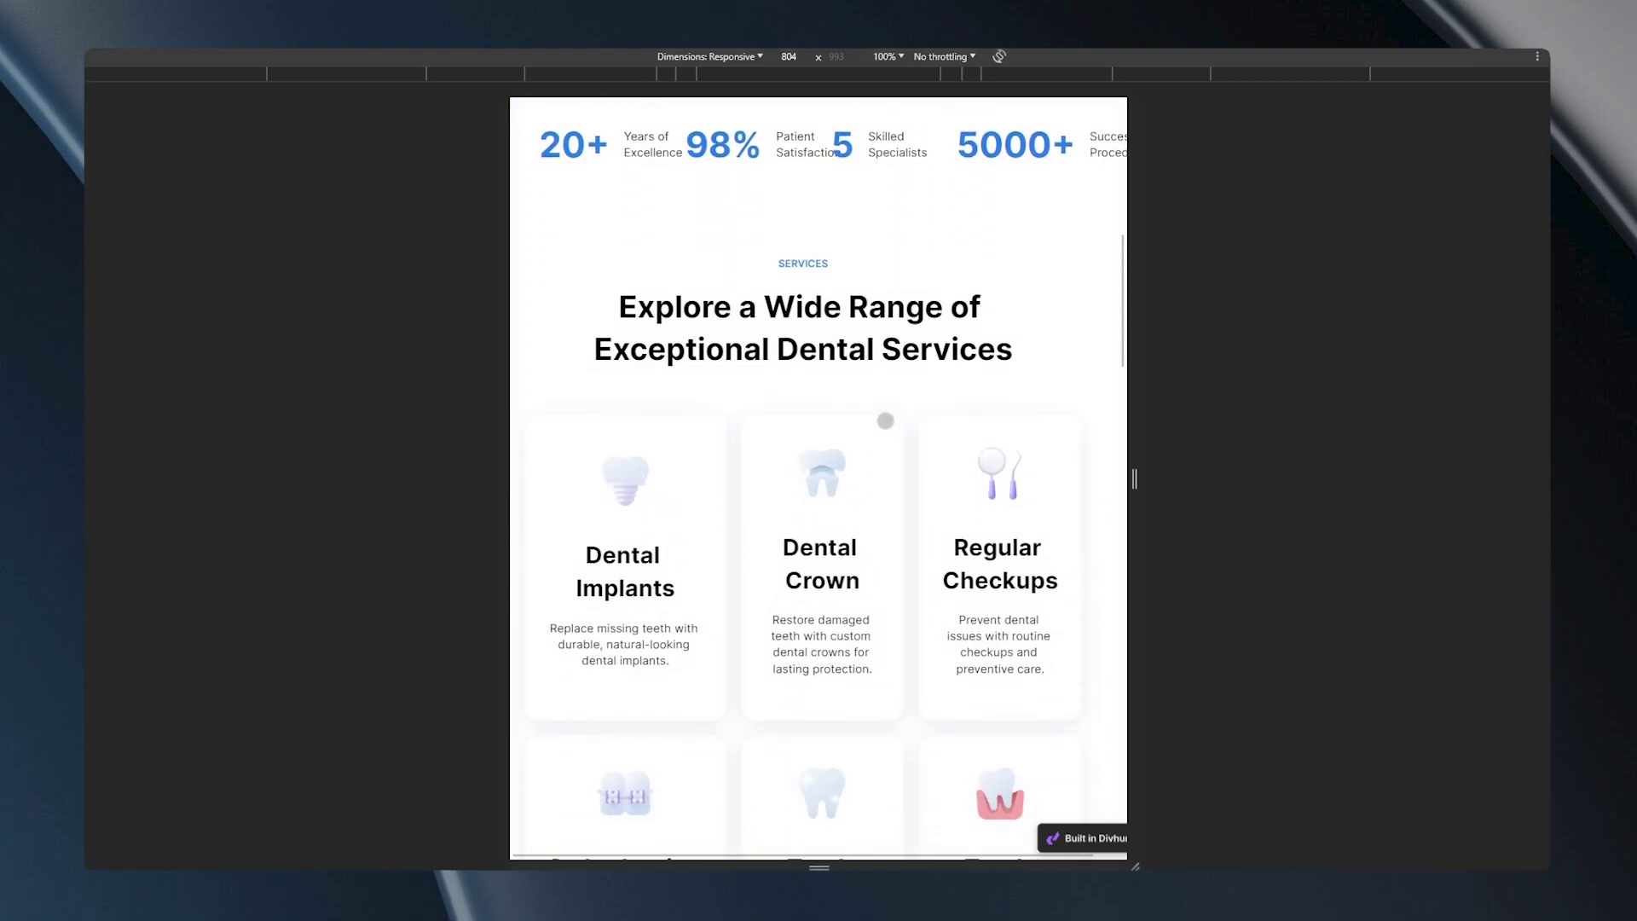
drag(833, 705, 833, 460)
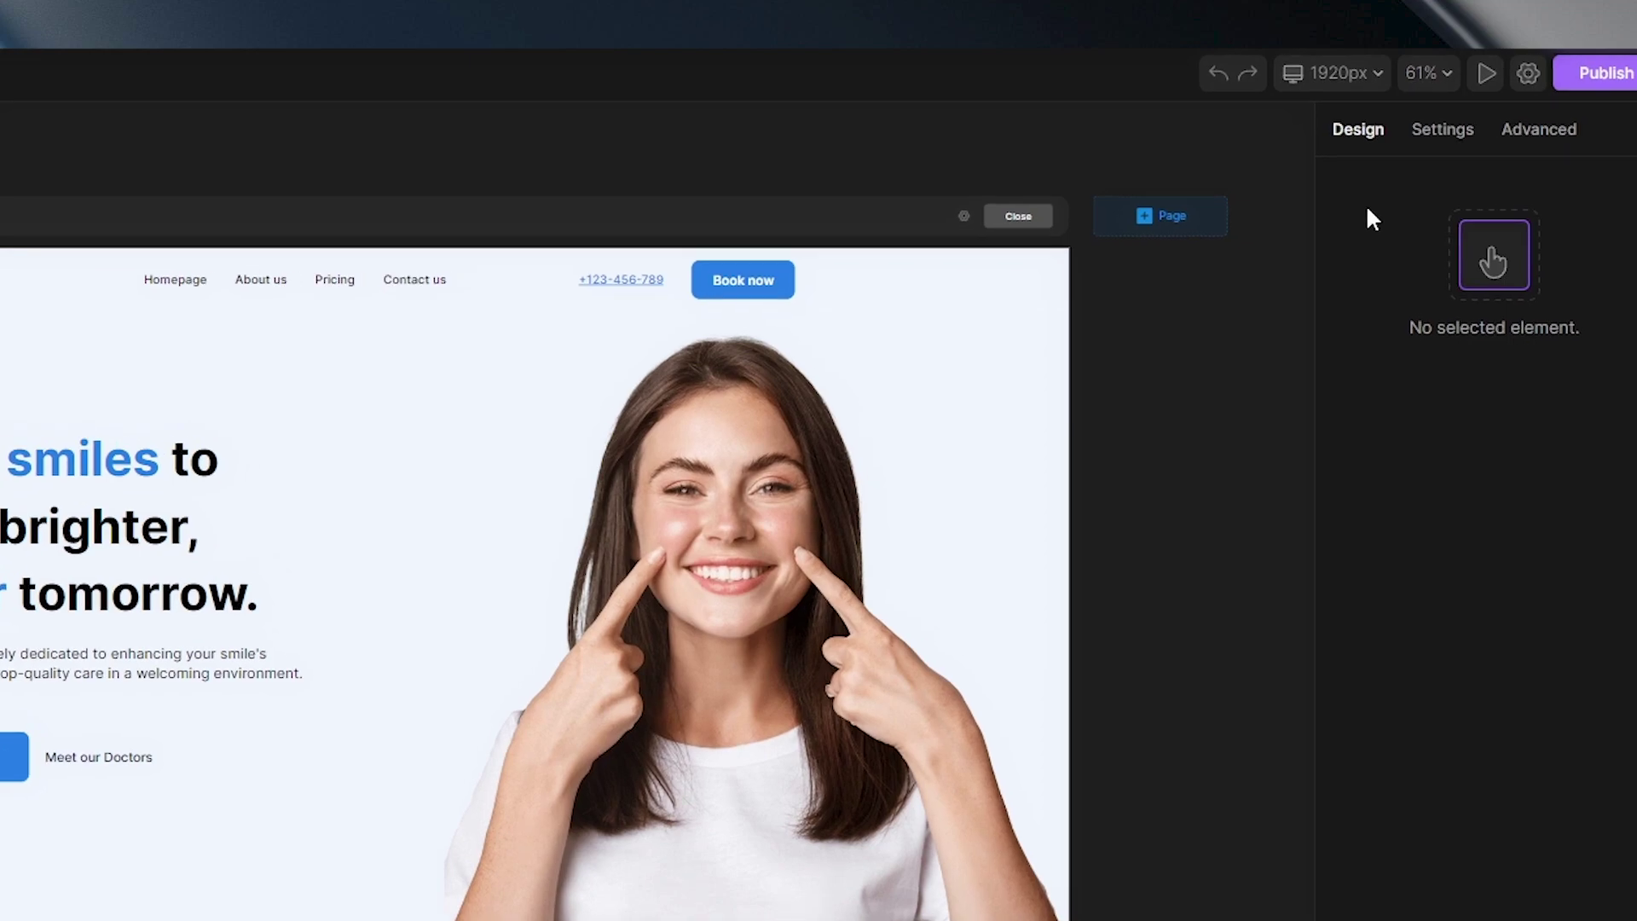
Switch the canvas from the 1920px breakpoint to the 991px tablet layout.
click(1345, 77)
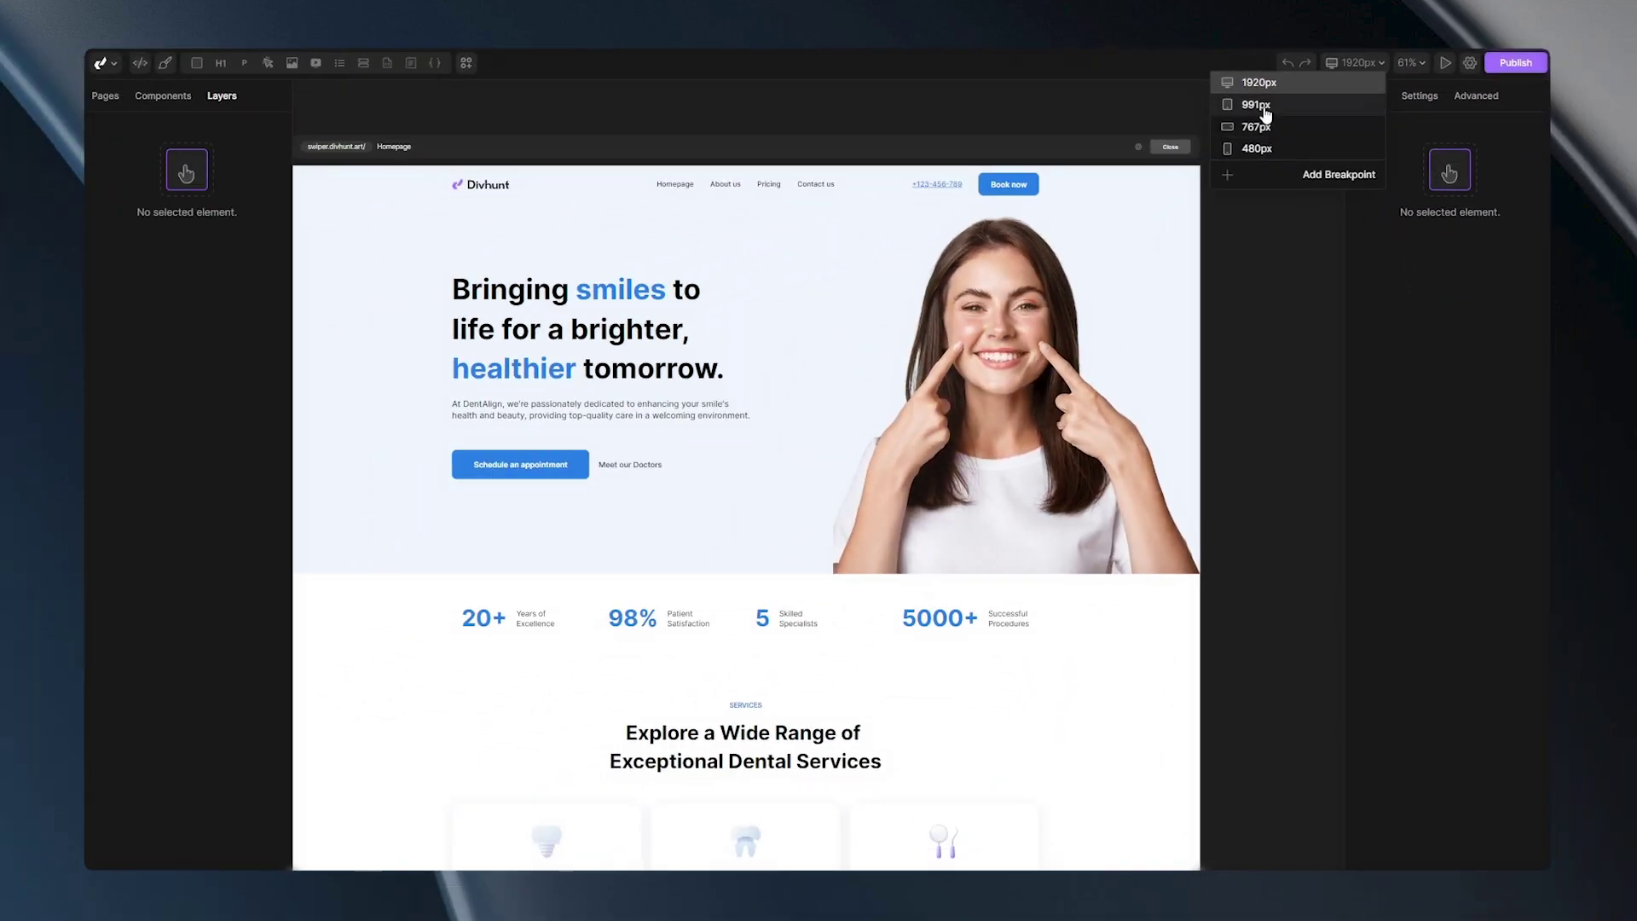
click(1257, 105)
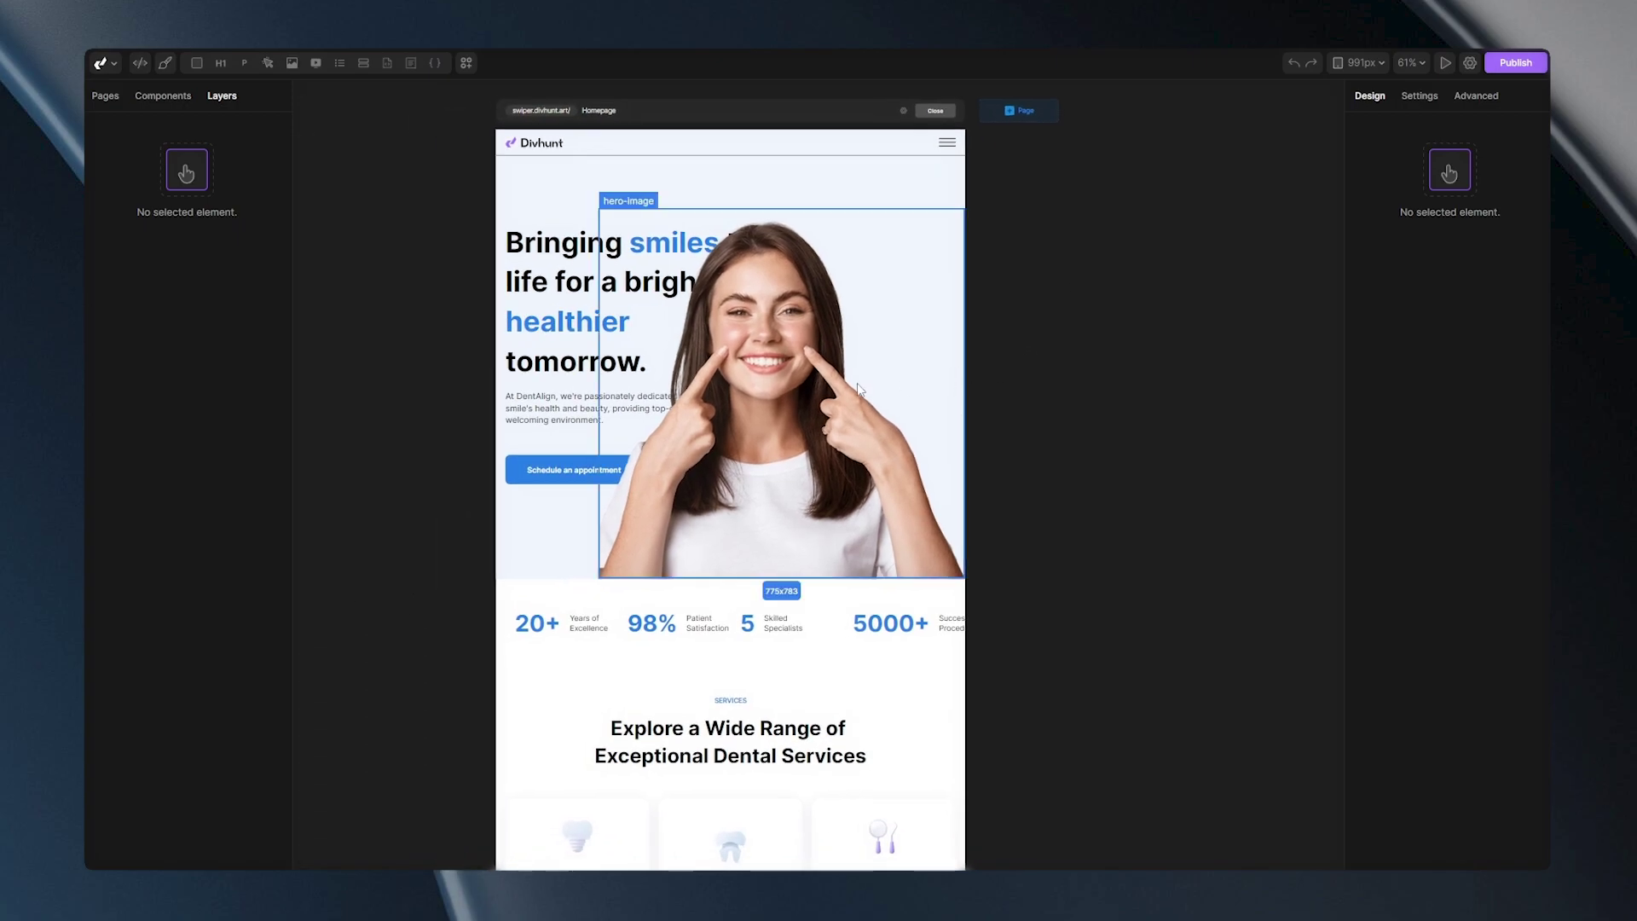
Set the hero photo's parent Div to Display none at 991px.
click(859, 389)
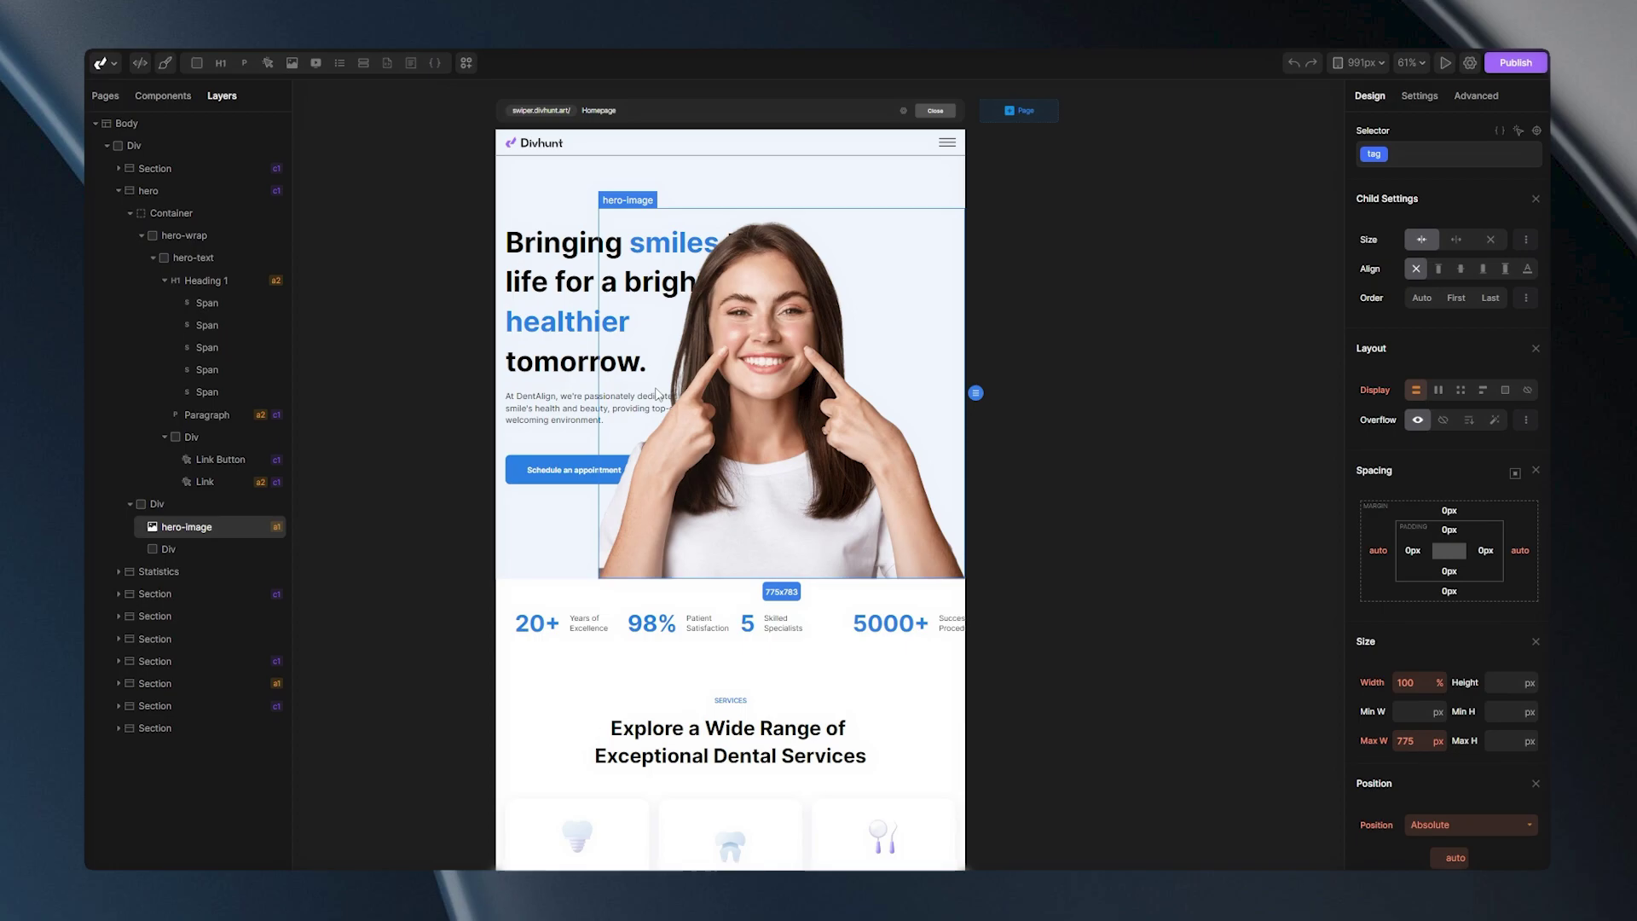
click(213, 504)
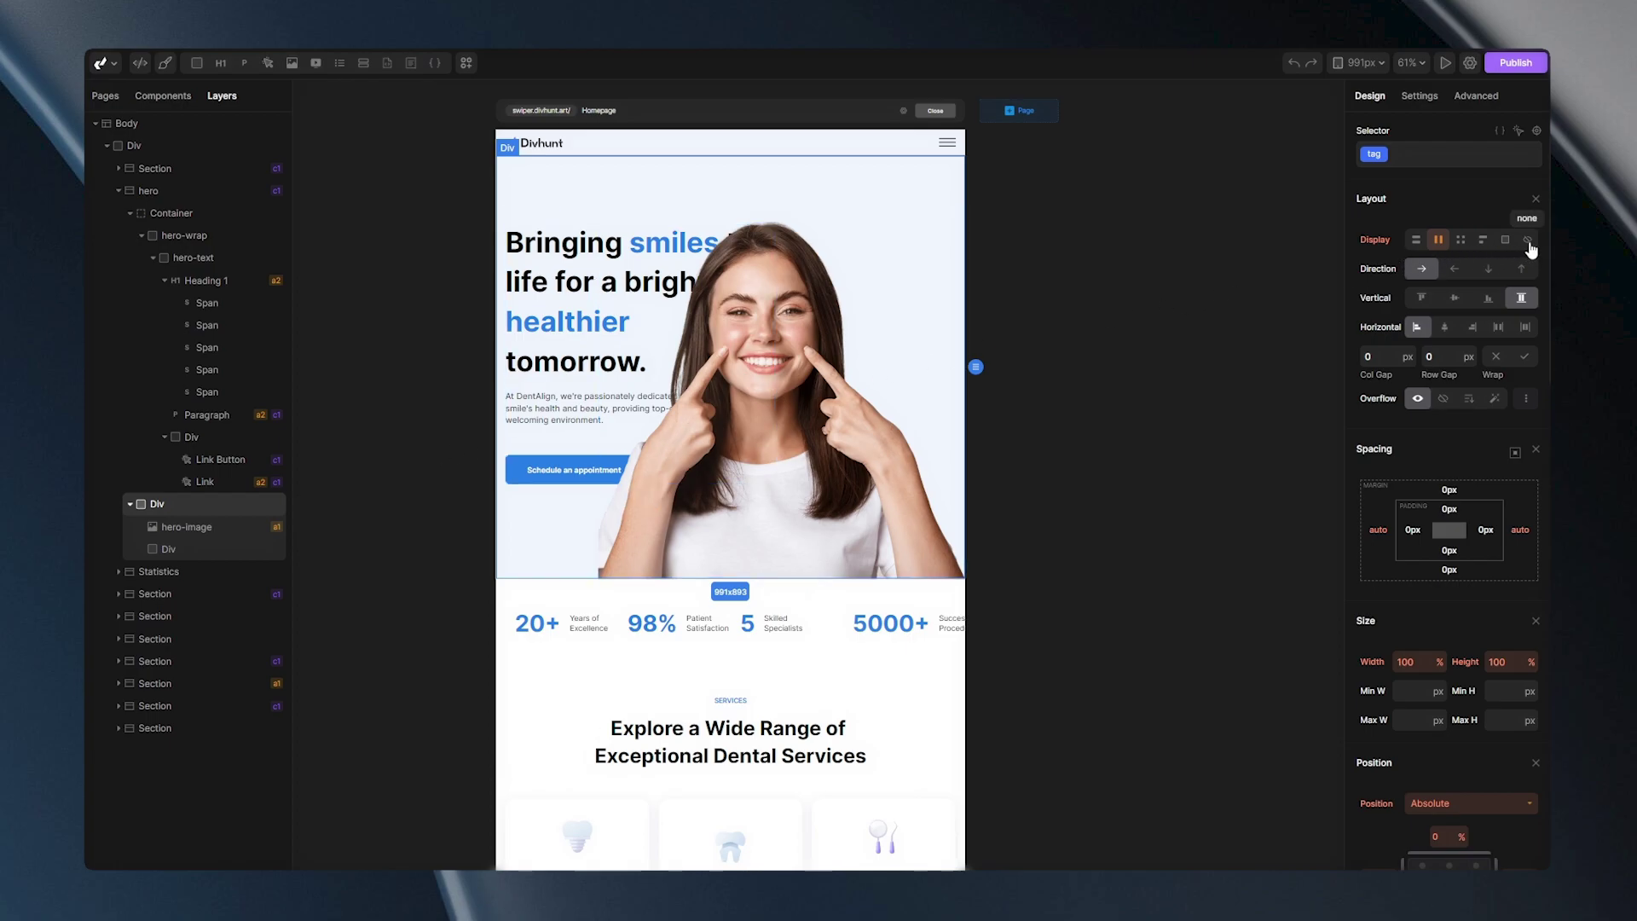
click(1528, 241)
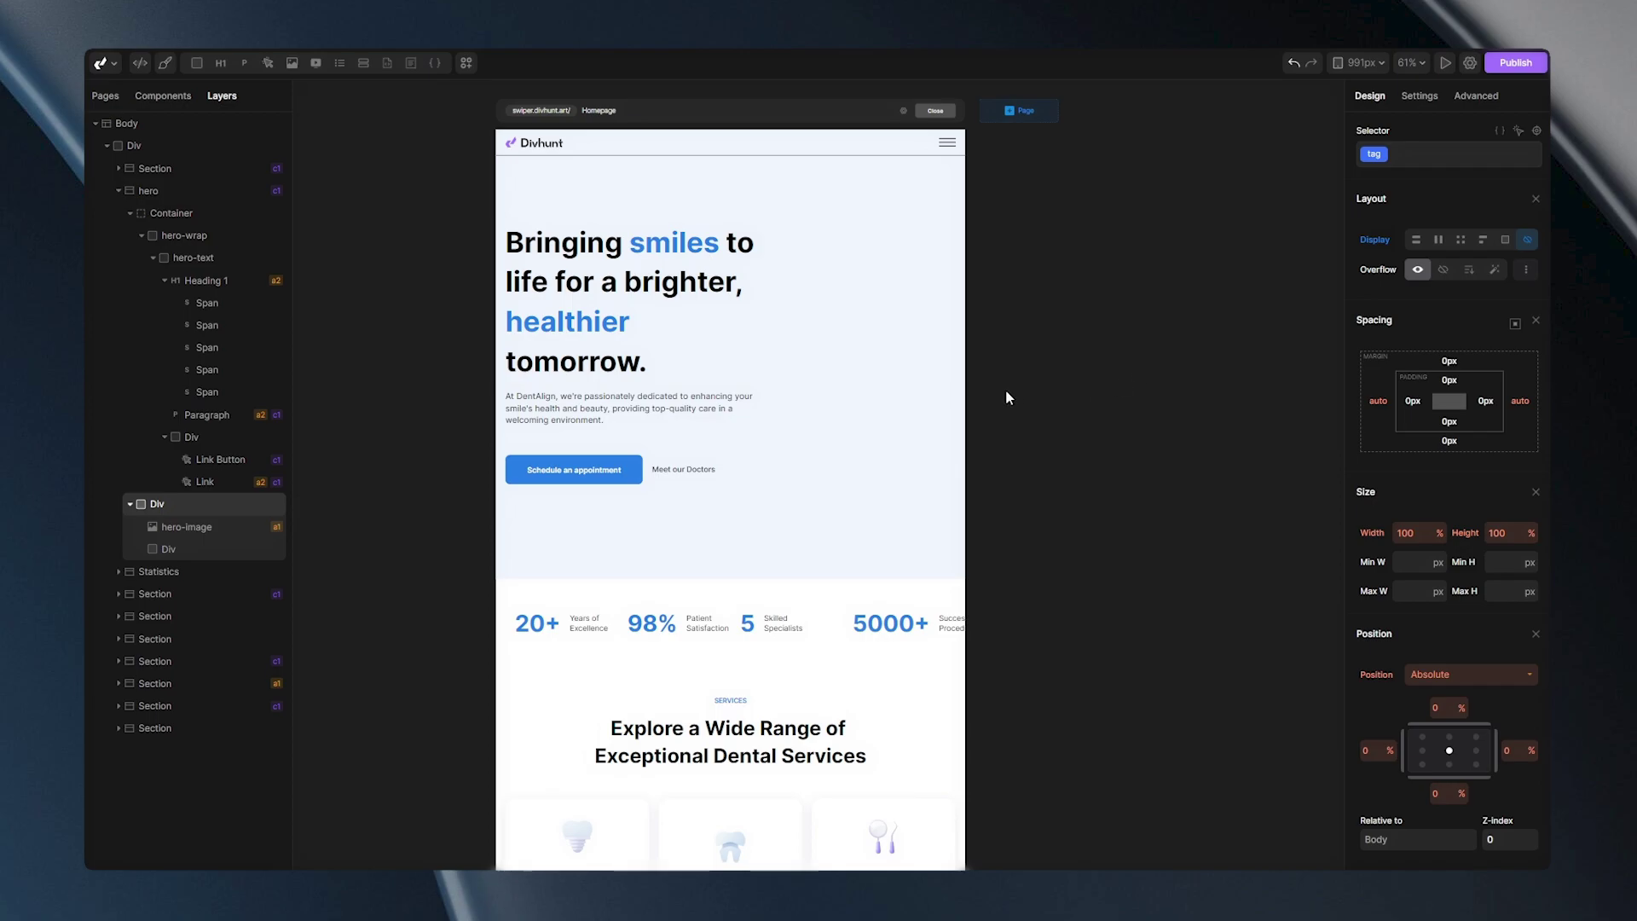
click(1360, 63)
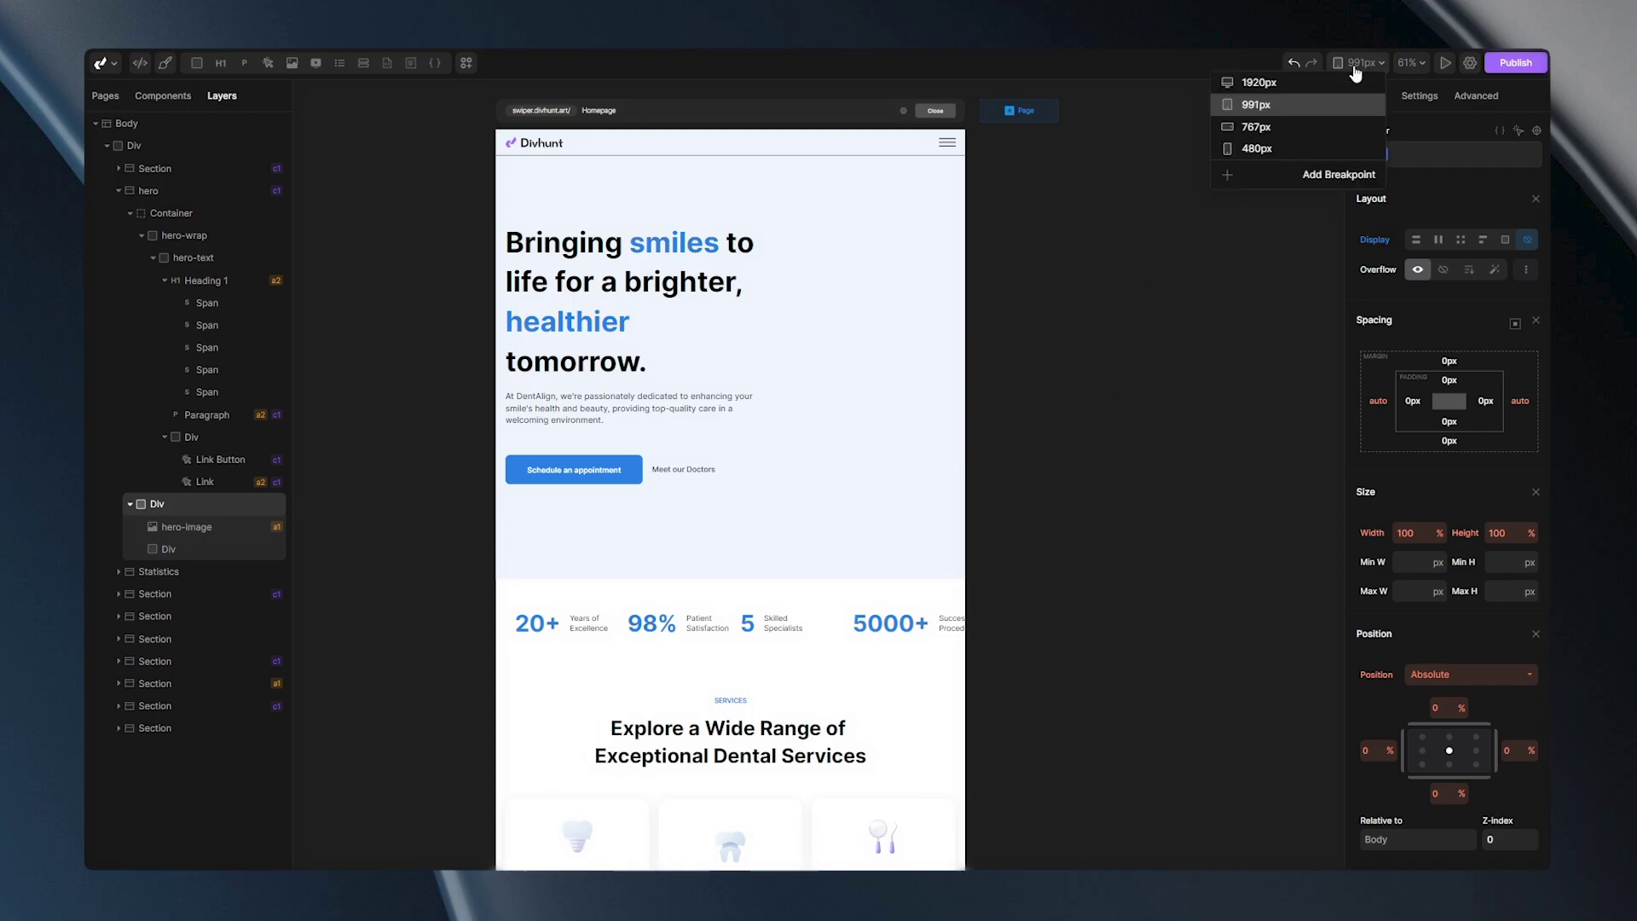
click(1259, 82)
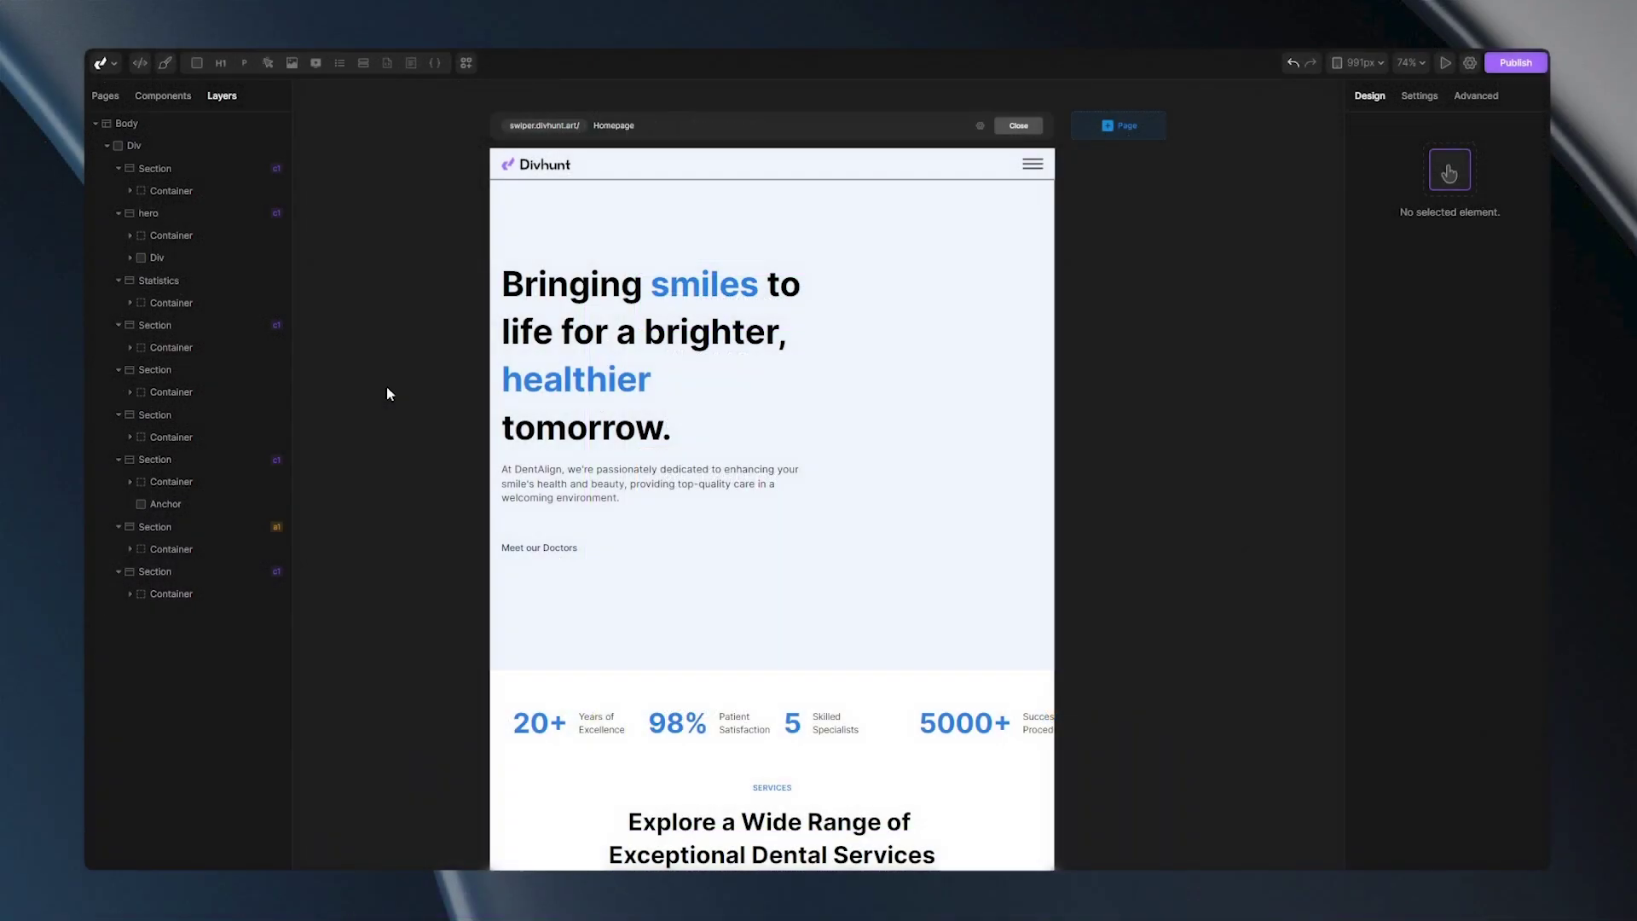
Select the contact section's container and target the shared container class for editing.
scroll(431, 417, down, 8)
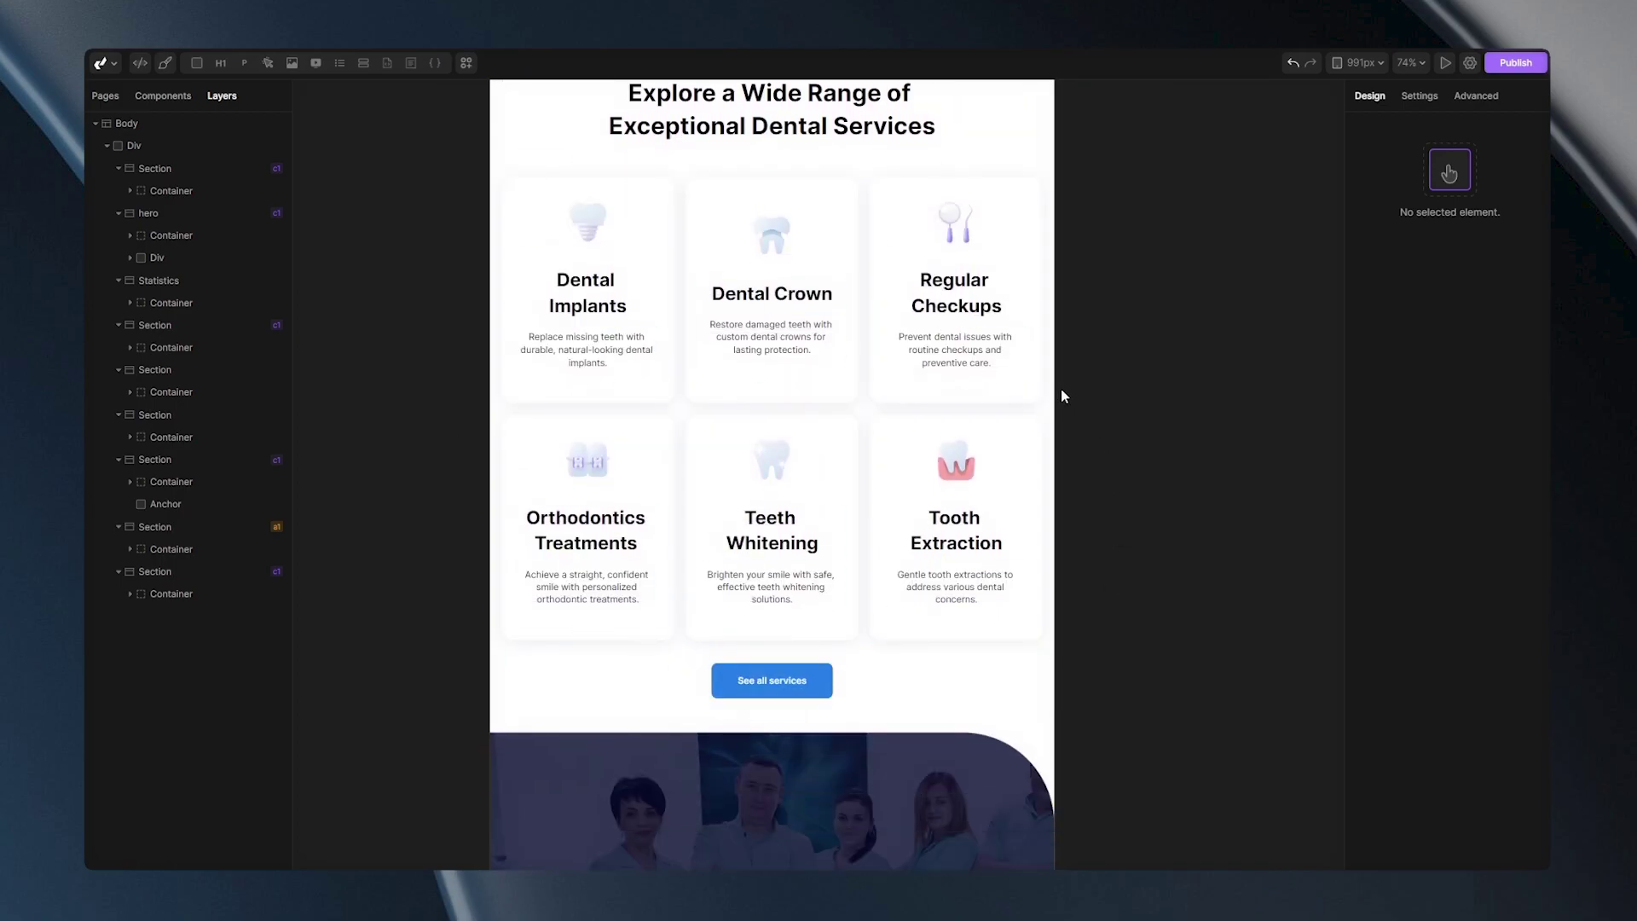
scroll(1065, 423, down, 9)
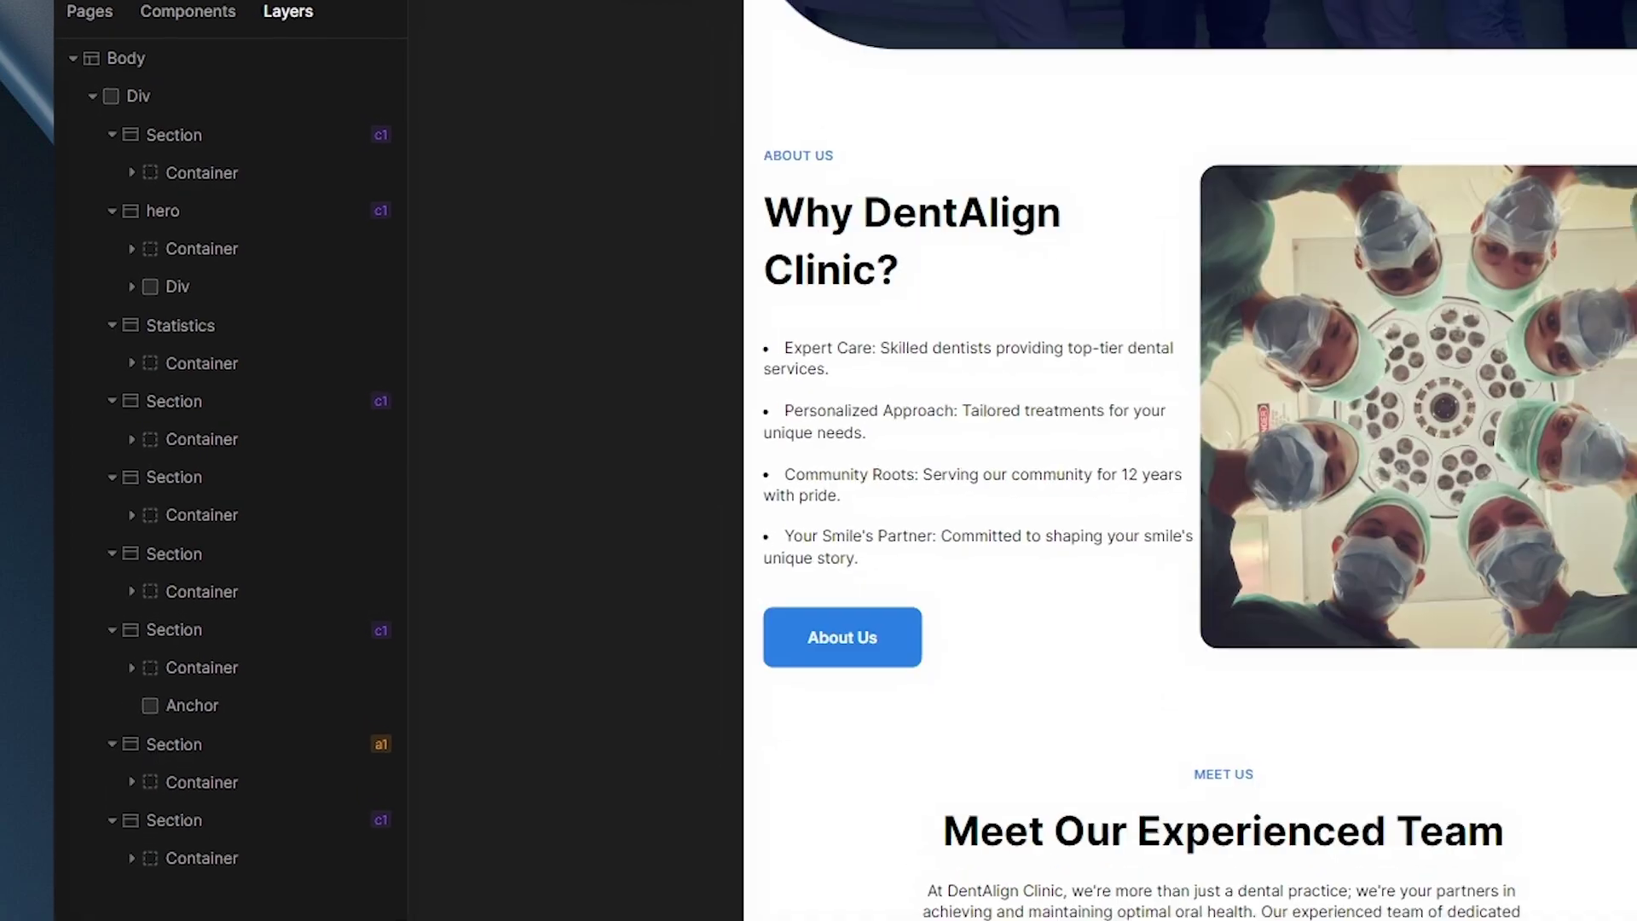
scroll(1202, 461, down, 10)
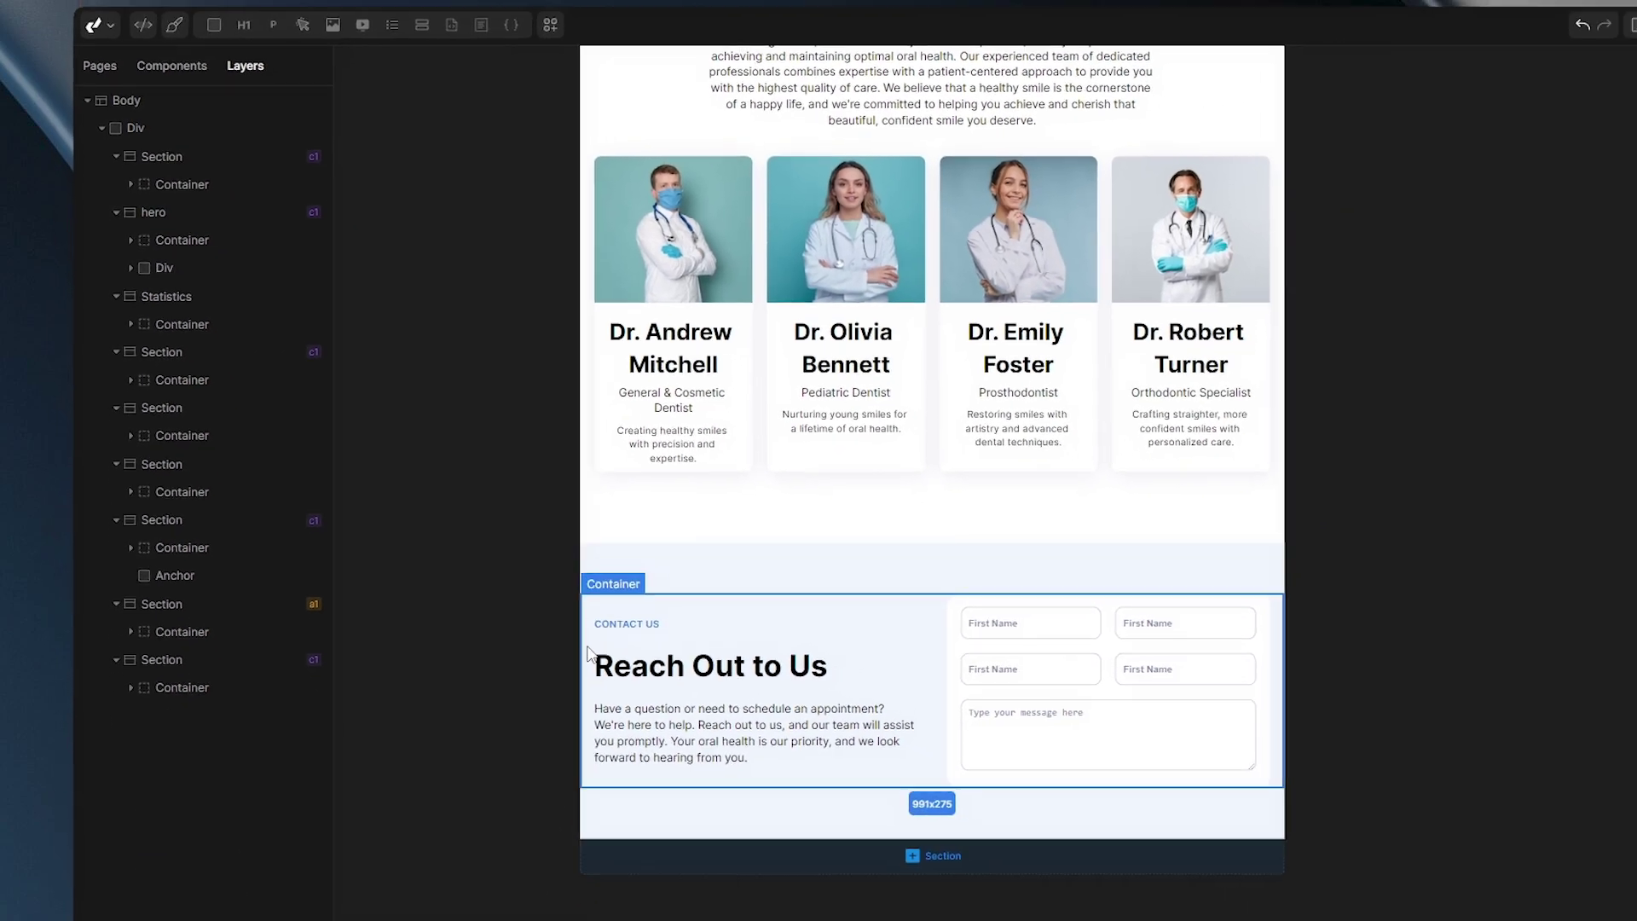
click(588, 652)
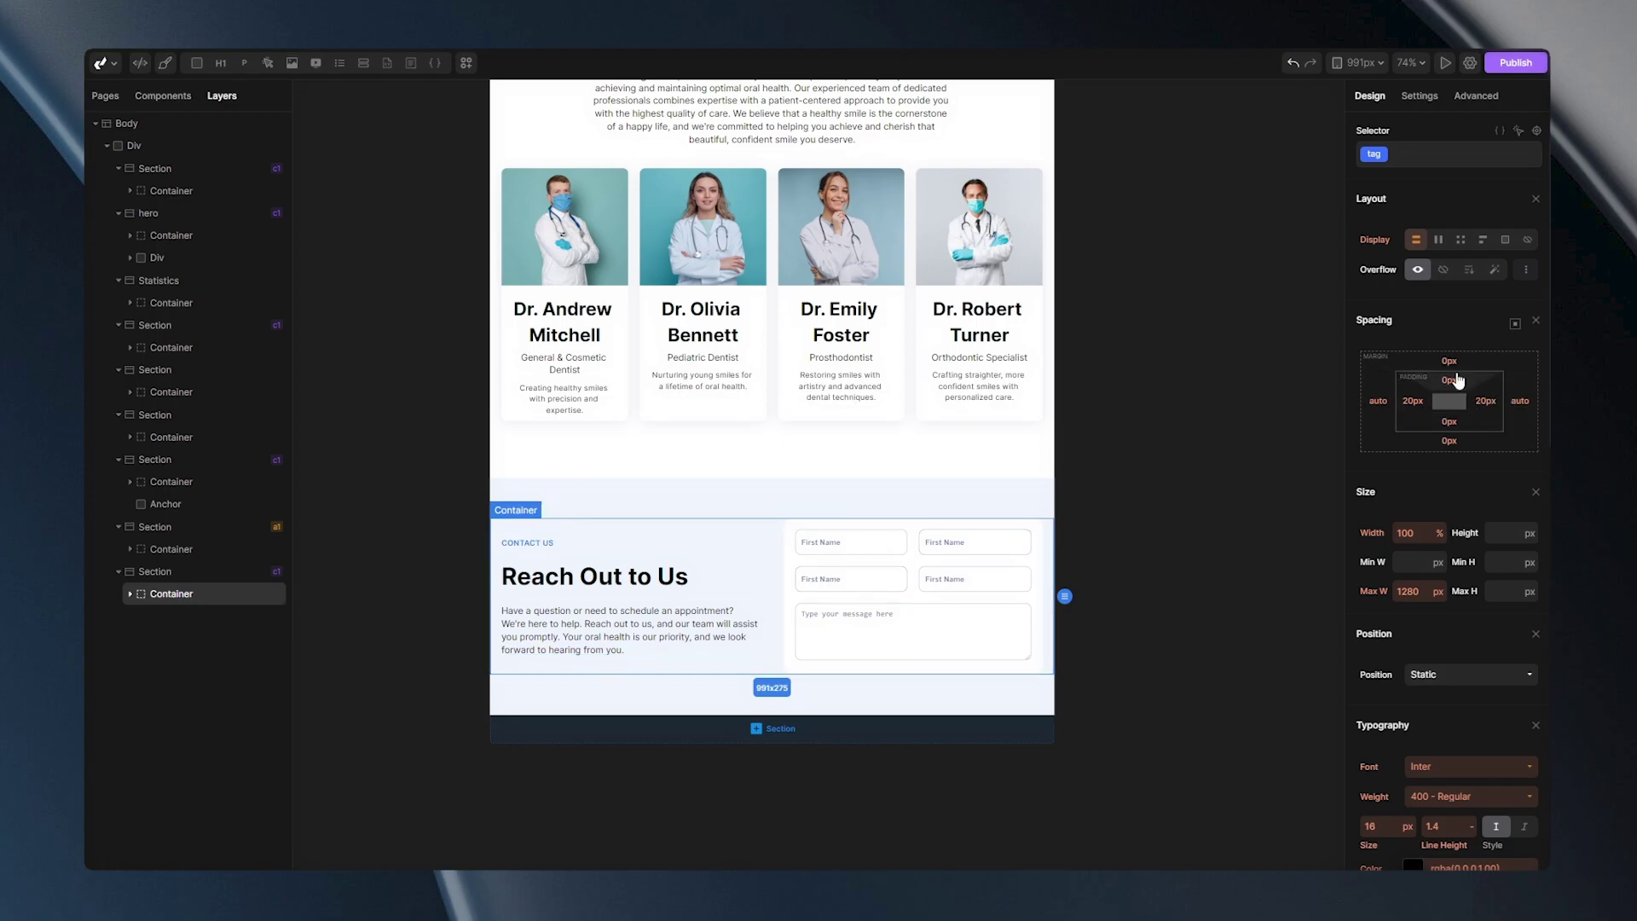
click(1375, 149)
click(1377, 240)
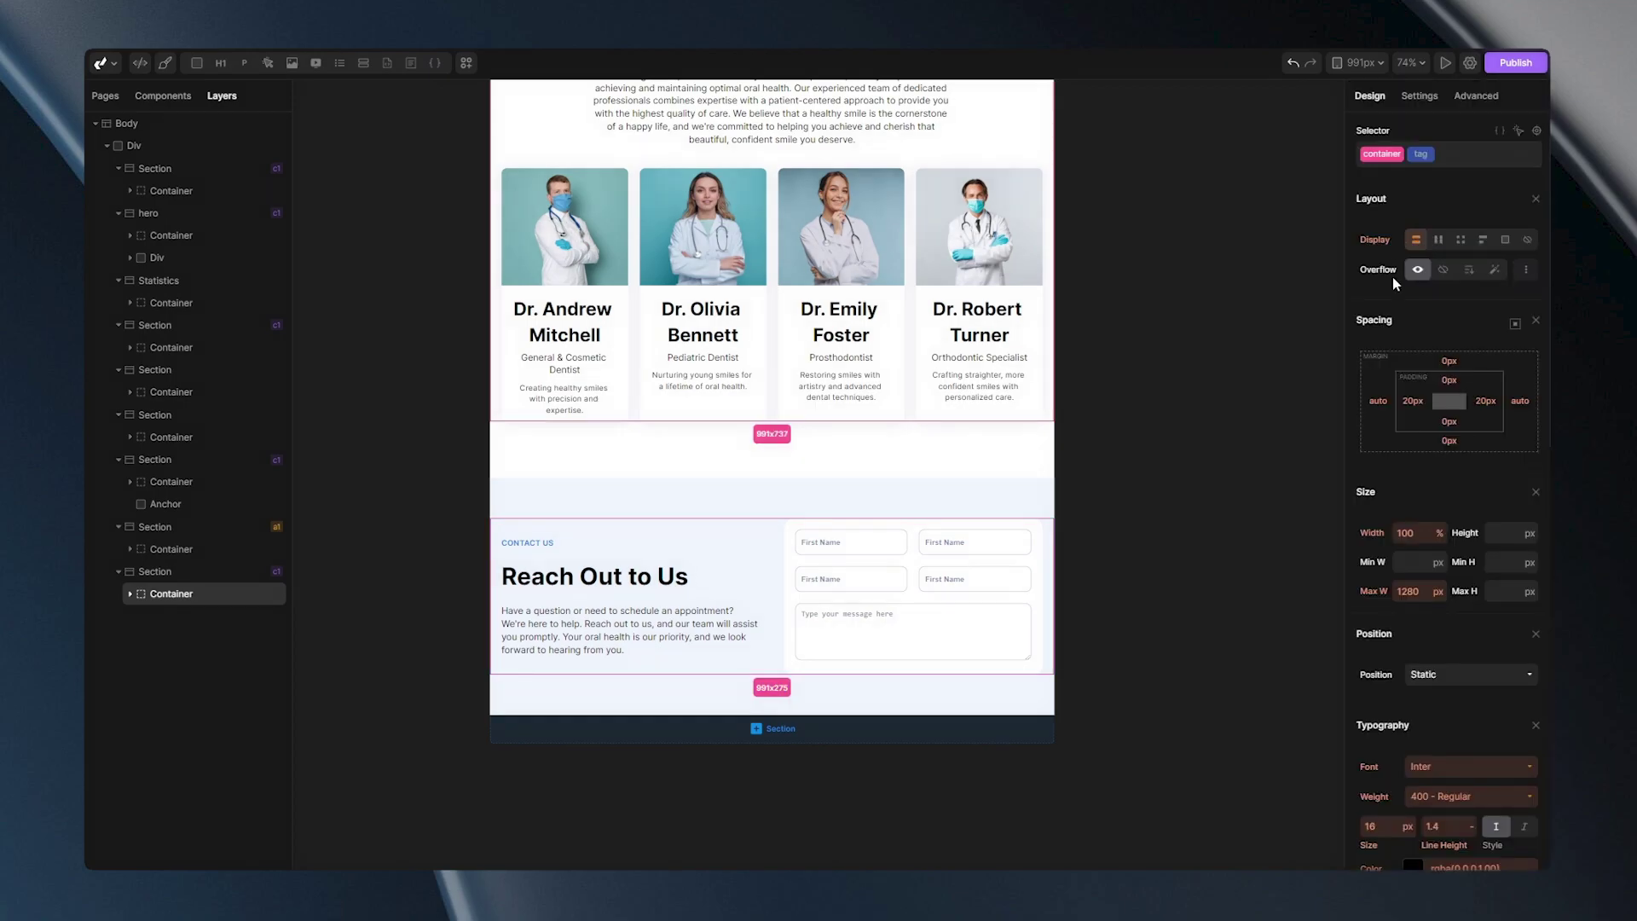
Set the container class's left and right padding to 0px and review the page.
click(1410, 401)
click(1375, 435)
click(1484, 401)
click(1375, 435)
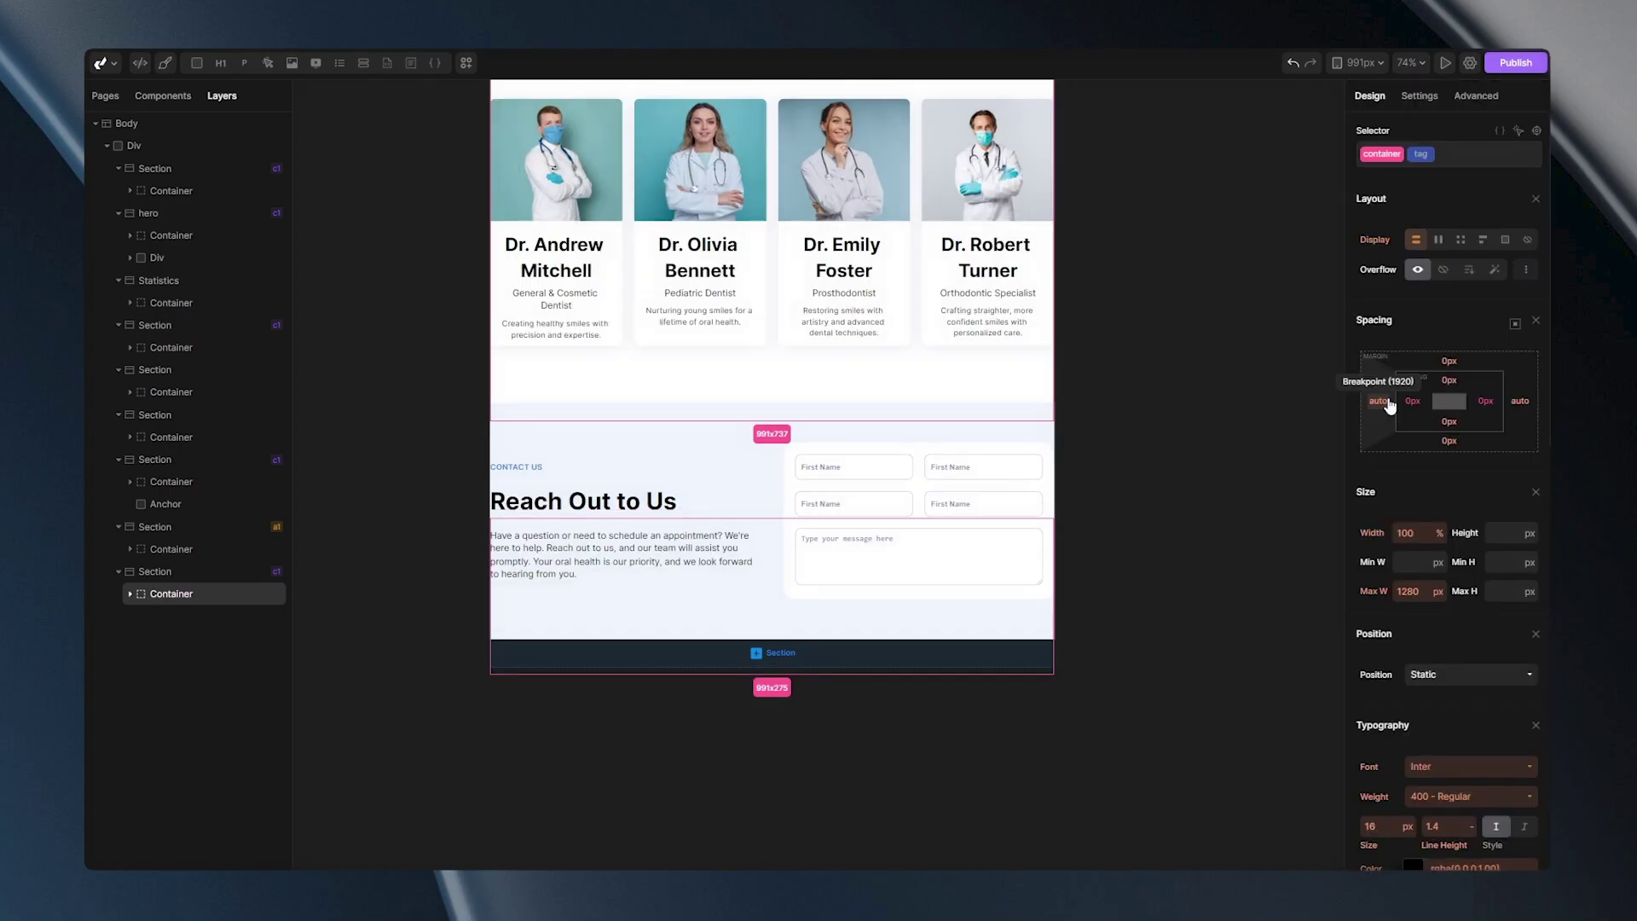
click(1253, 470)
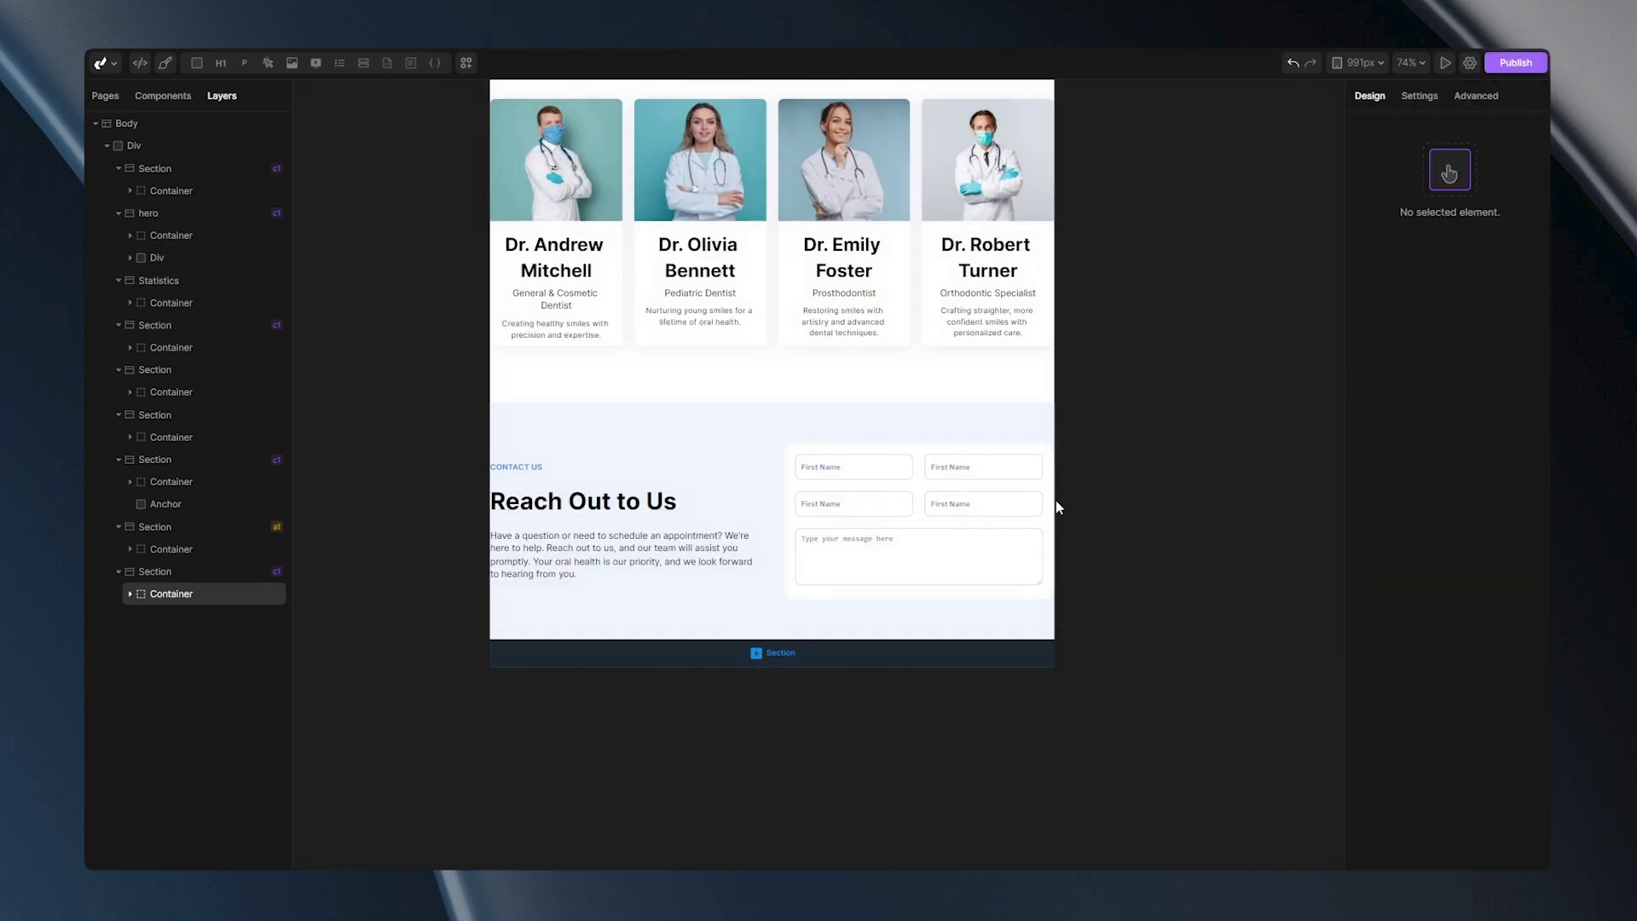
scroll(1055, 499, up, 3)
scroll(1108, 406, up, 5)
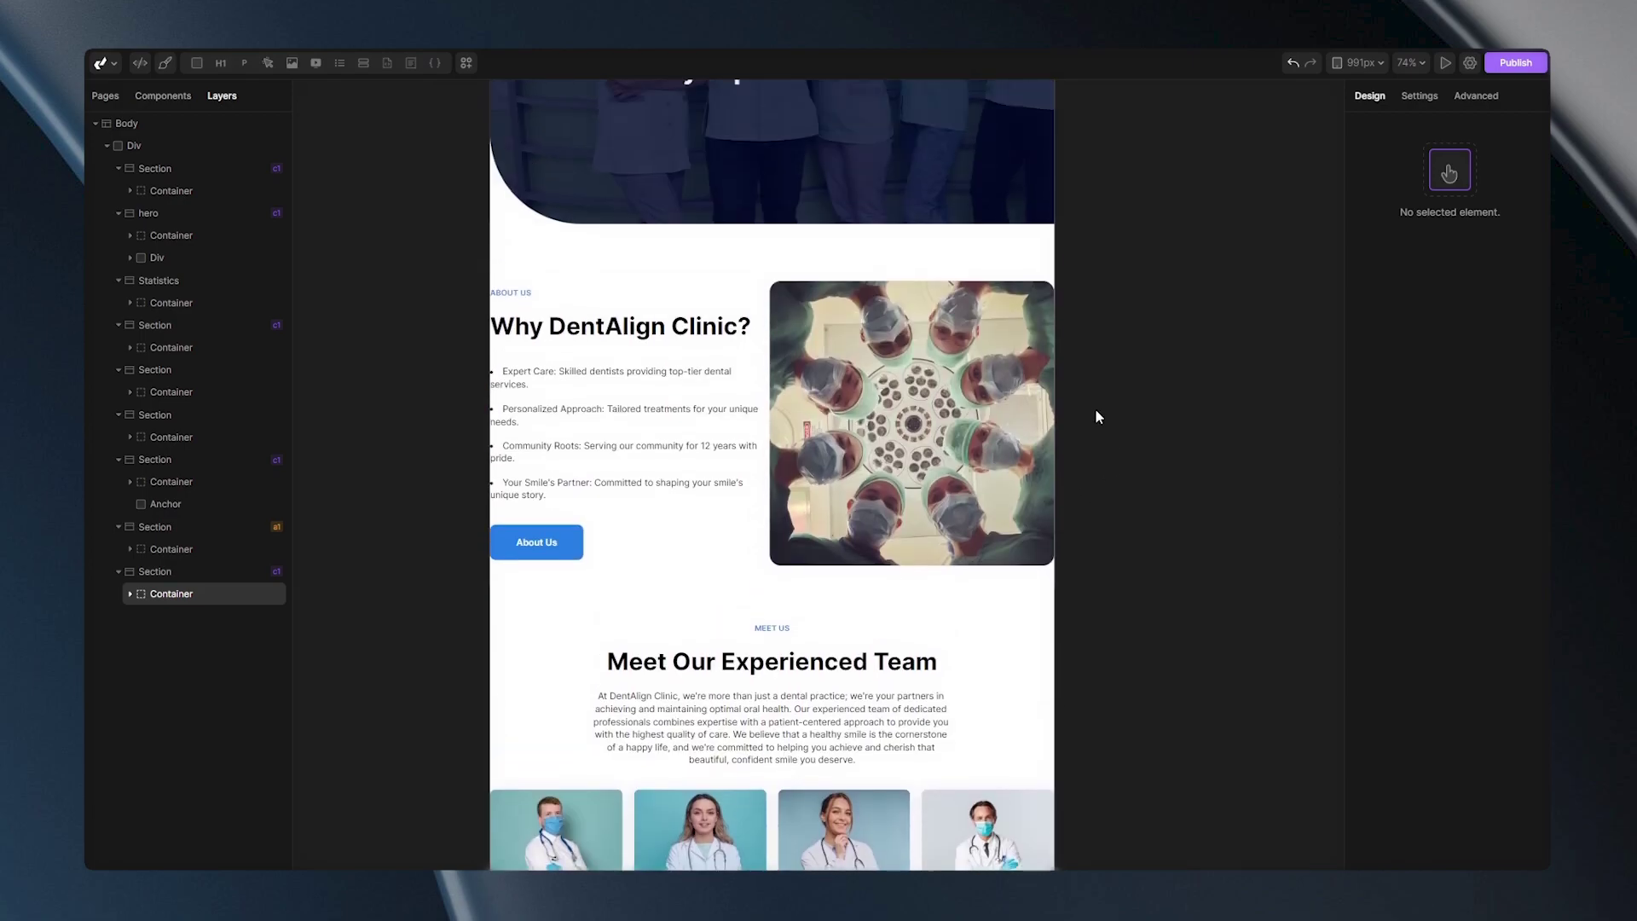
scroll(490, 410, up, 15)
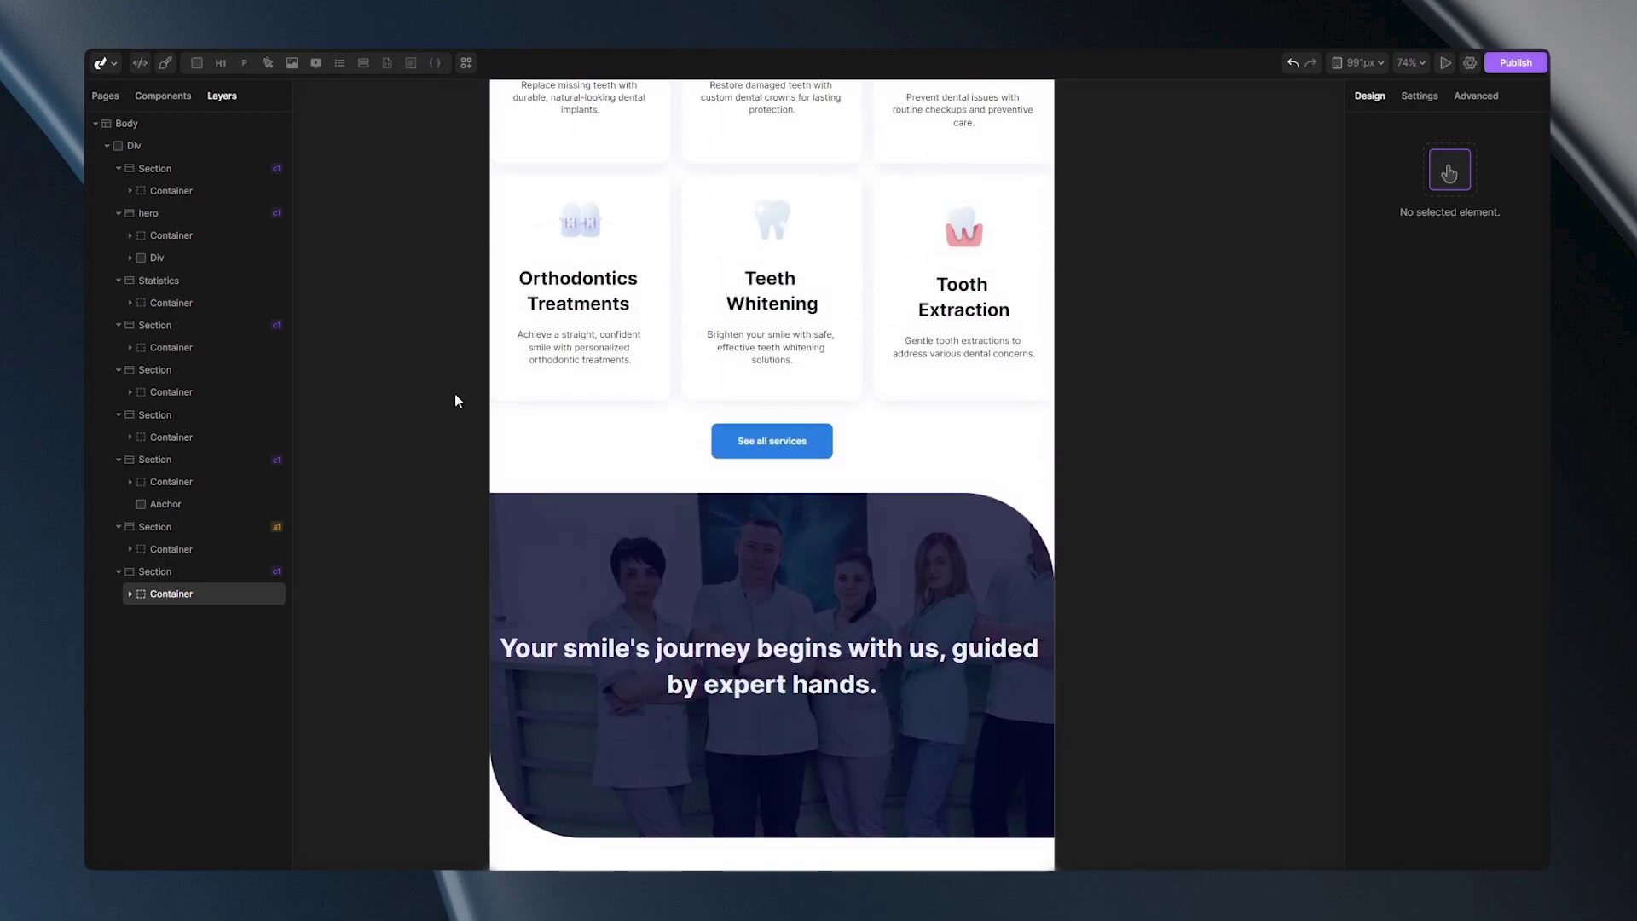
scroll(456, 398, up, 3)
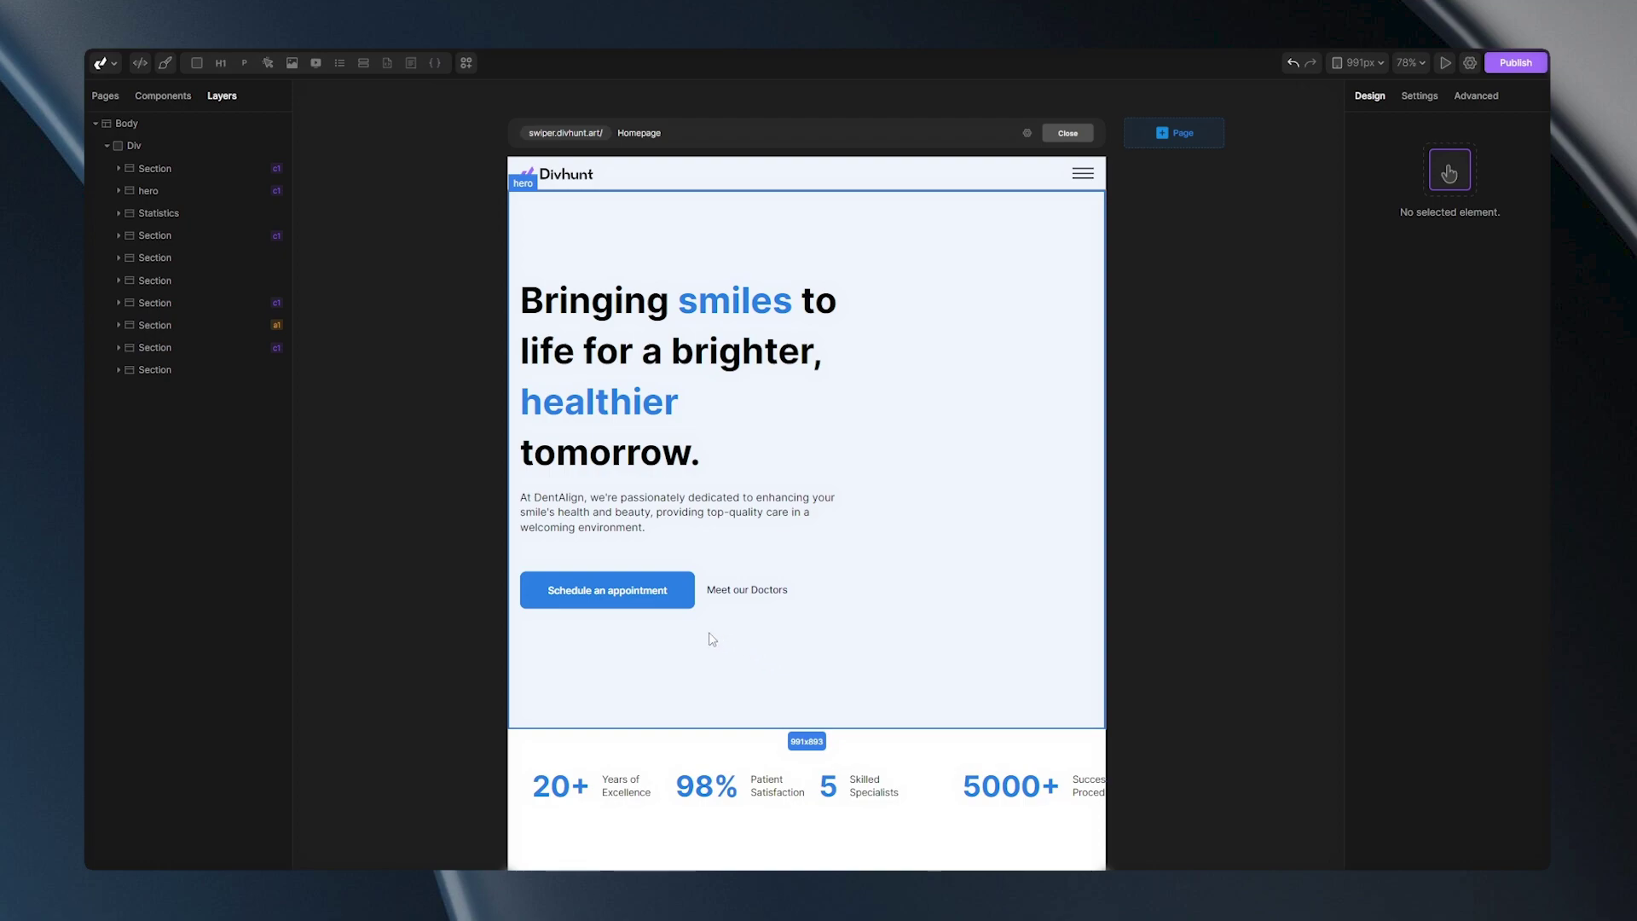
Give the hero section 60px top padding and 100px bottom padding.
click(727, 227)
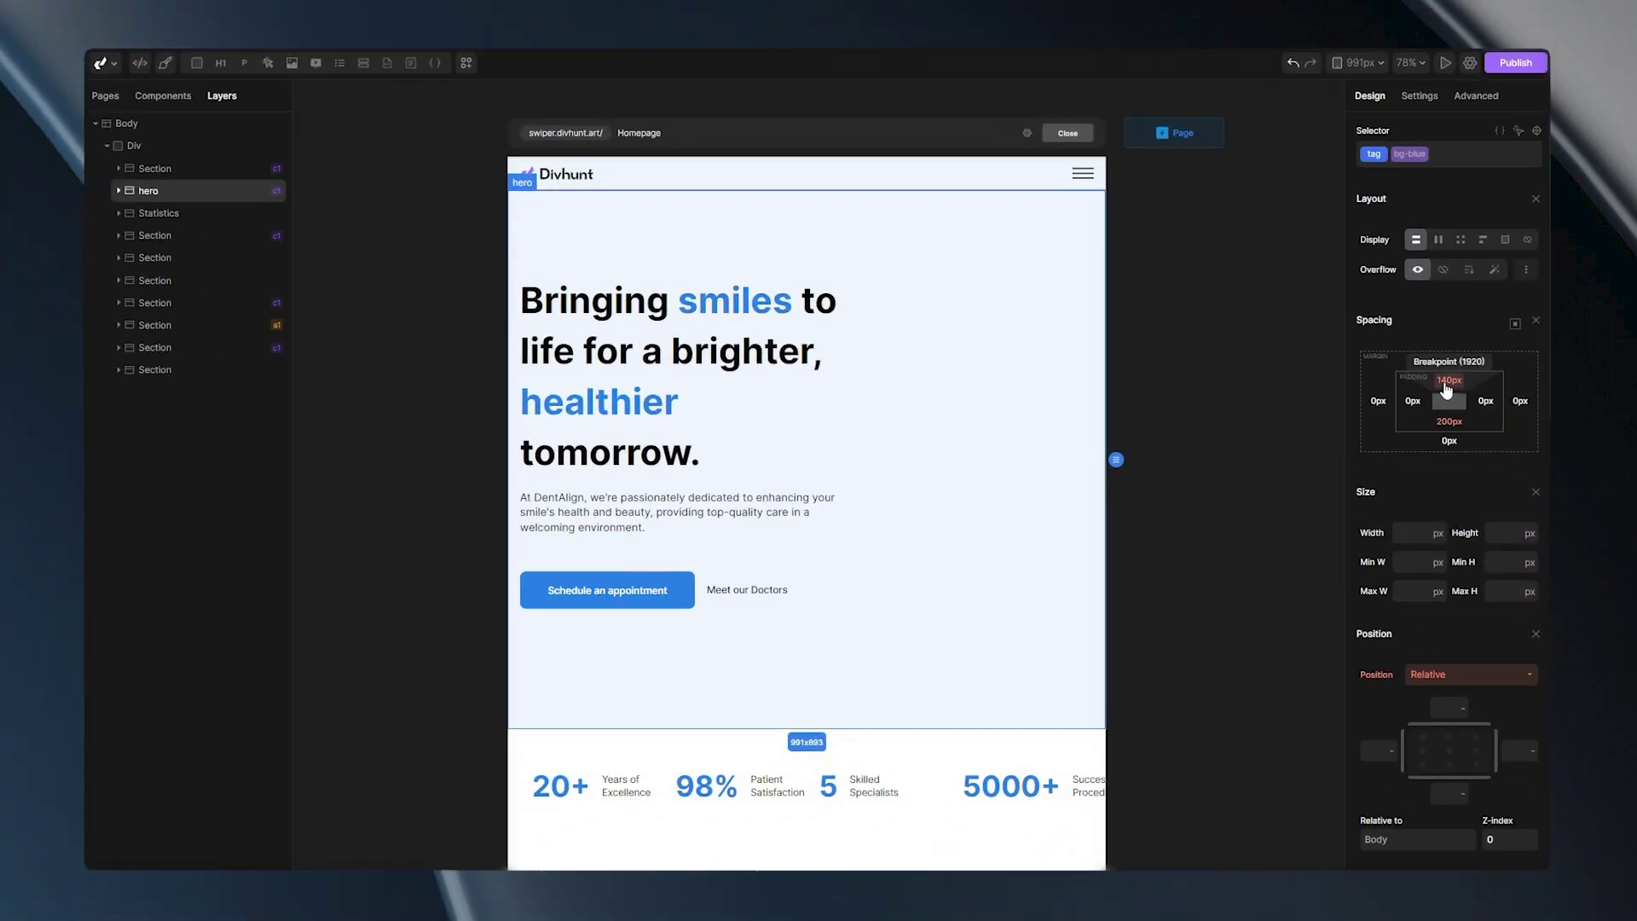
click(1447, 390)
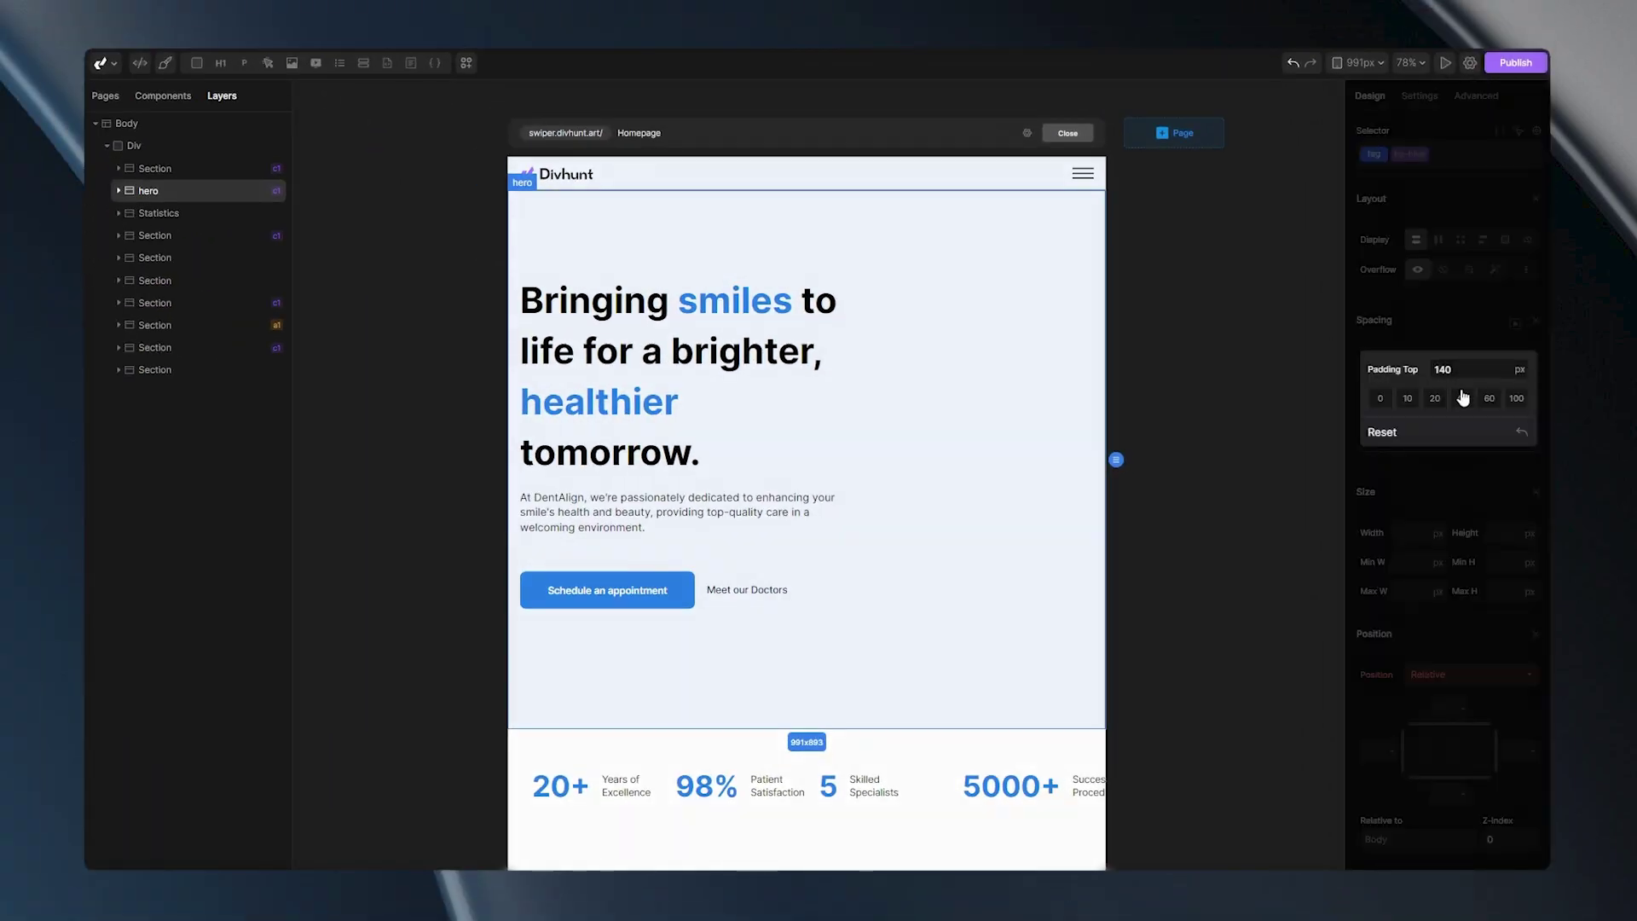
click(1489, 398)
click(1459, 423)
click(1515, 398)
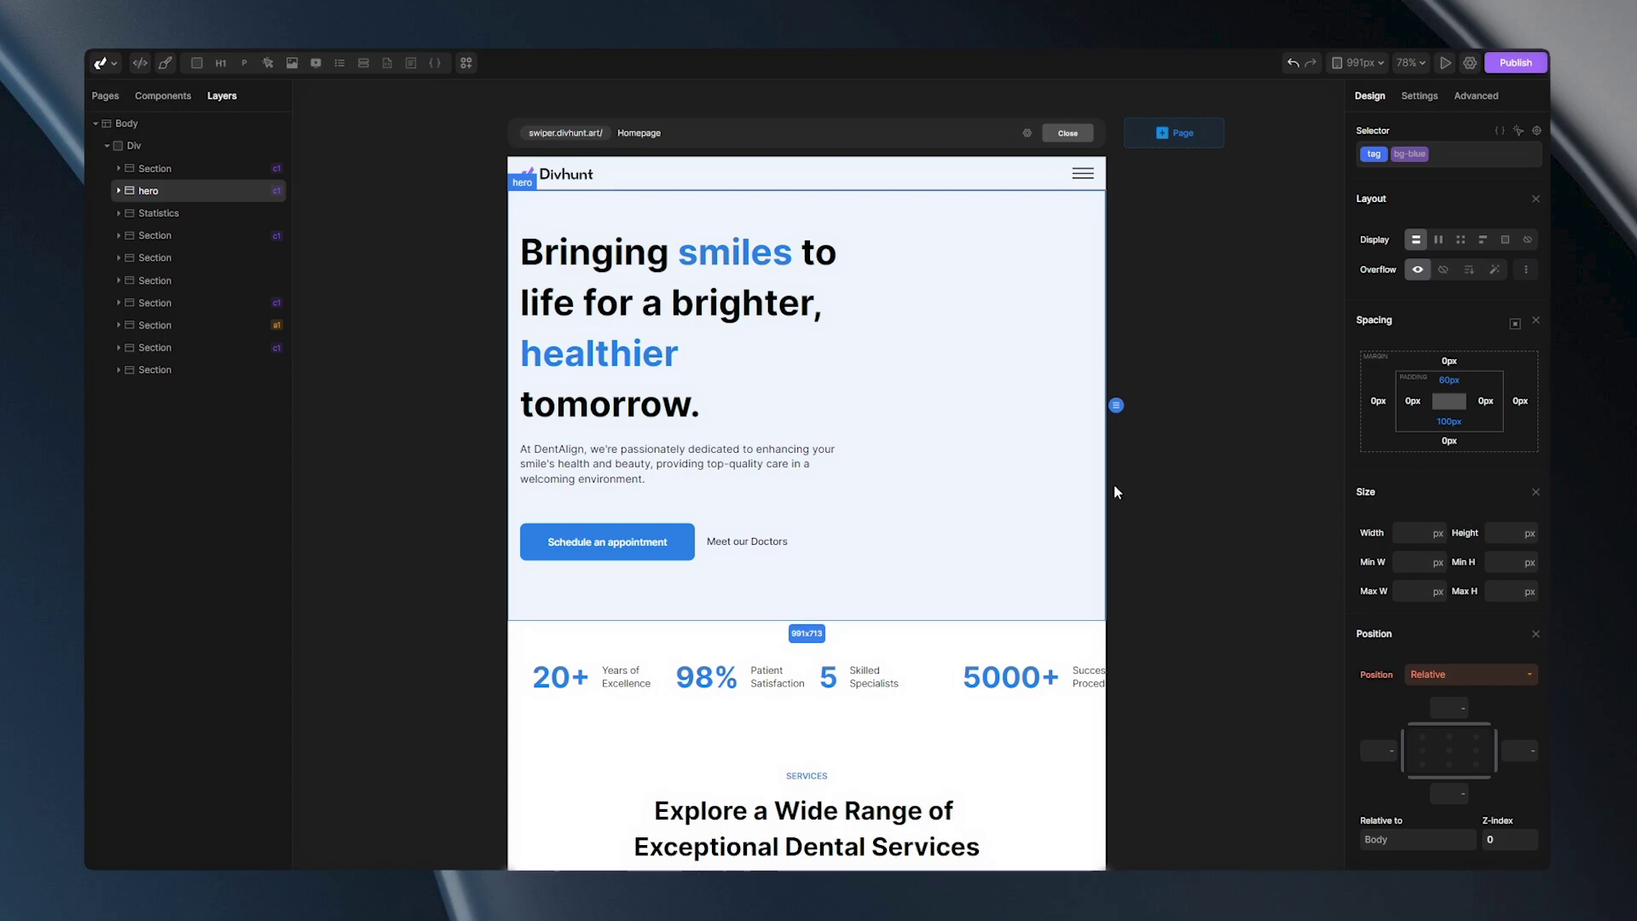
Switch the hero-wrap around the headline from grid to block layout.
click(810, 421)
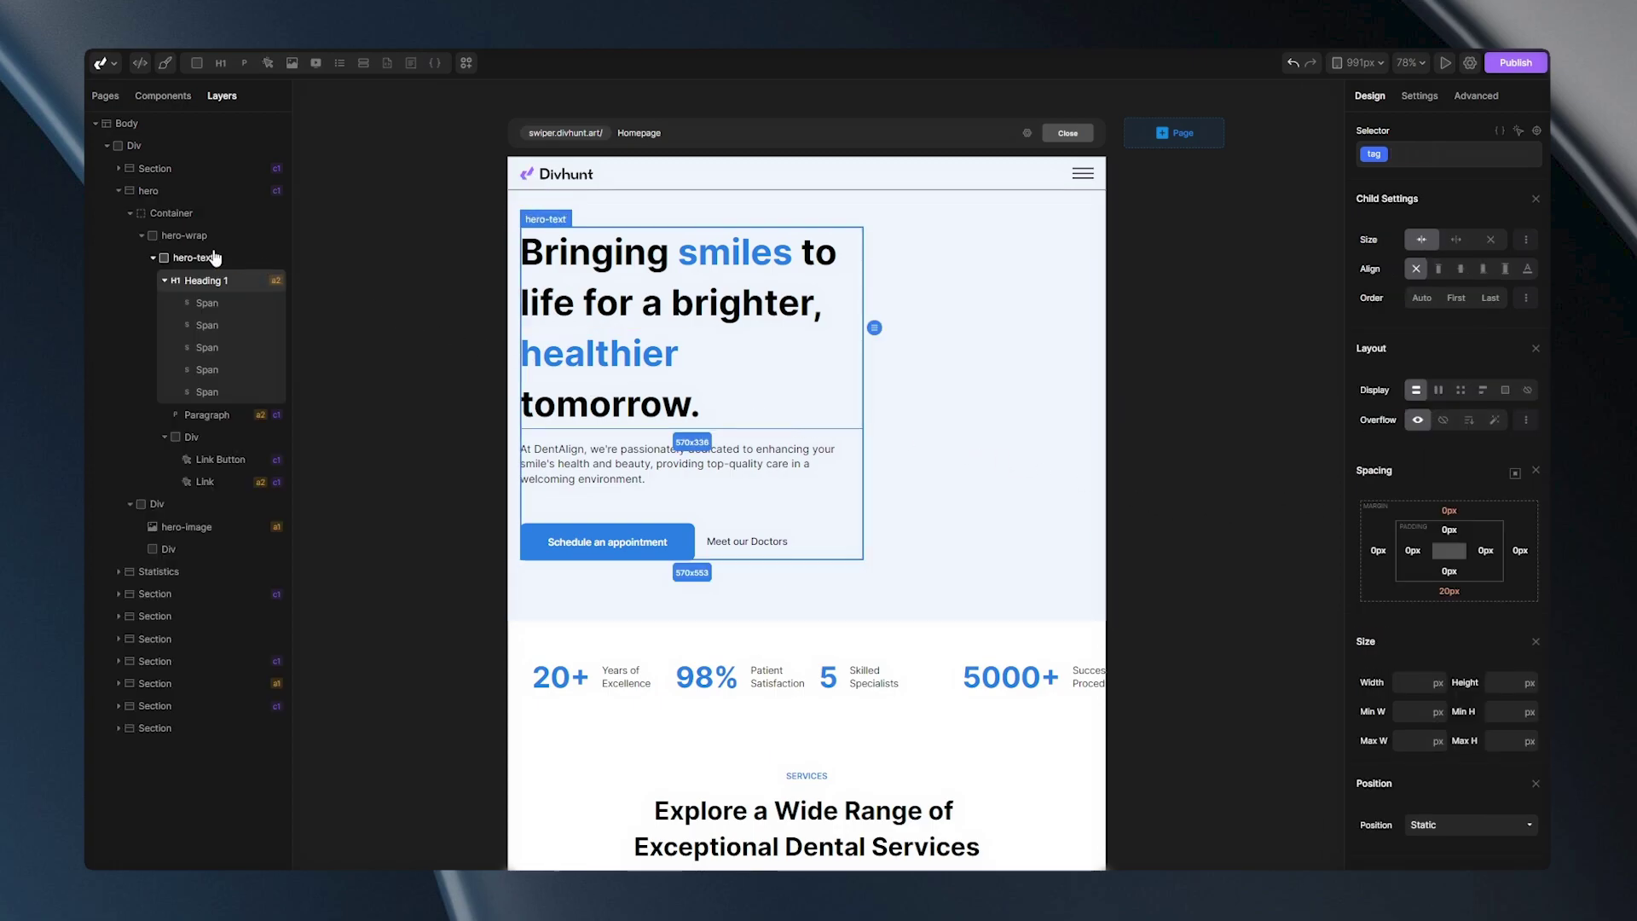
click(175, 236)
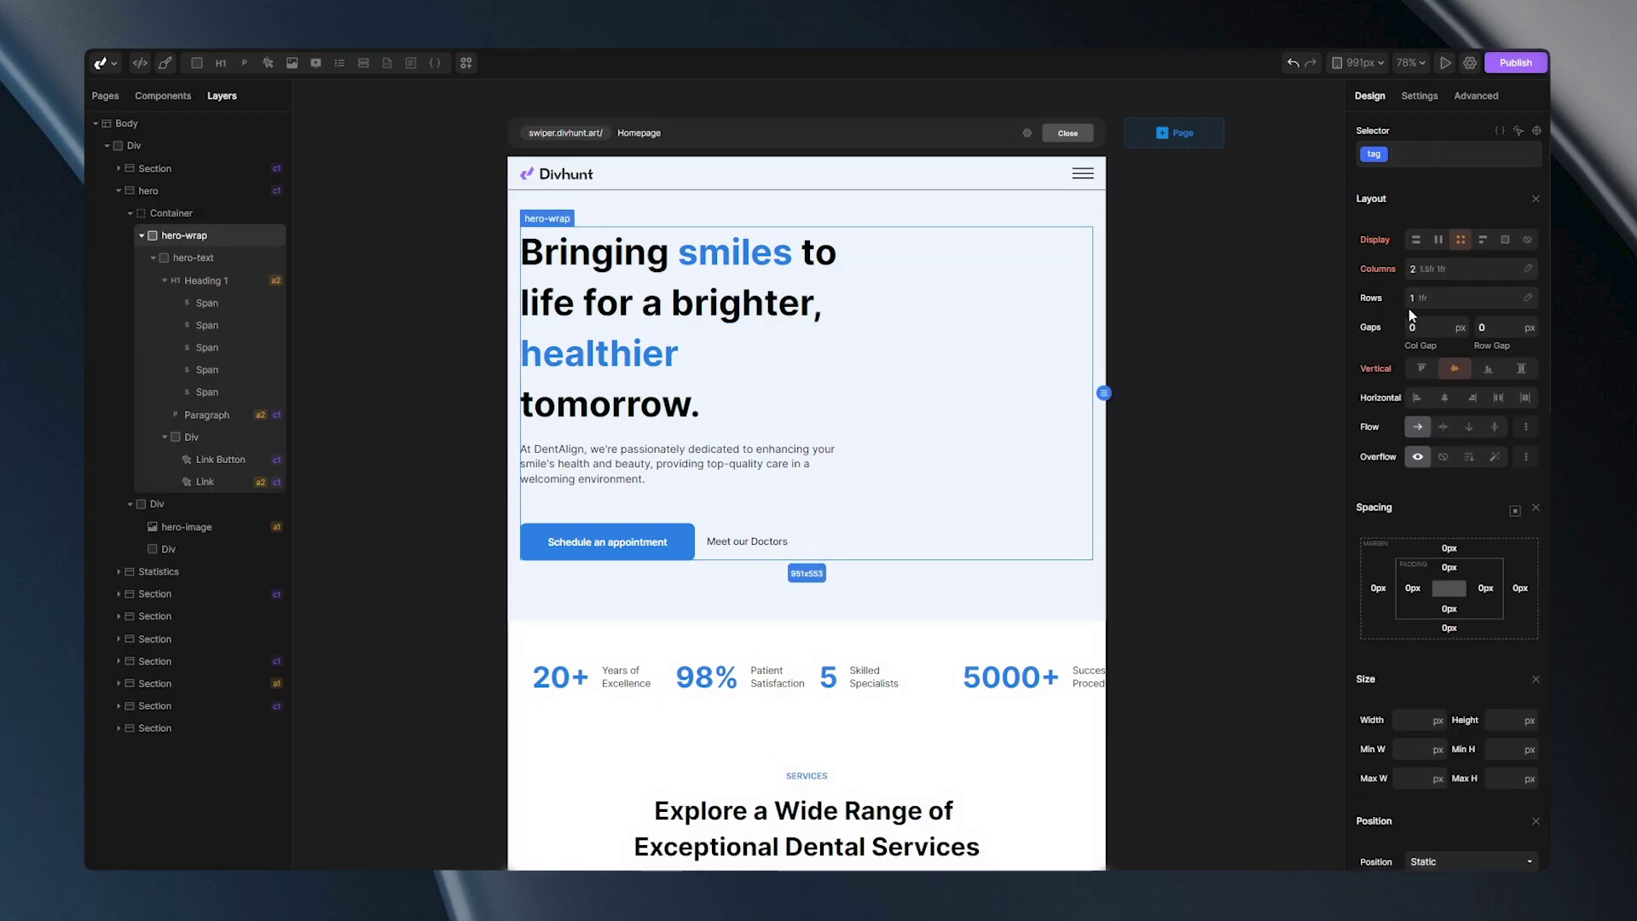
click(1416, 240)
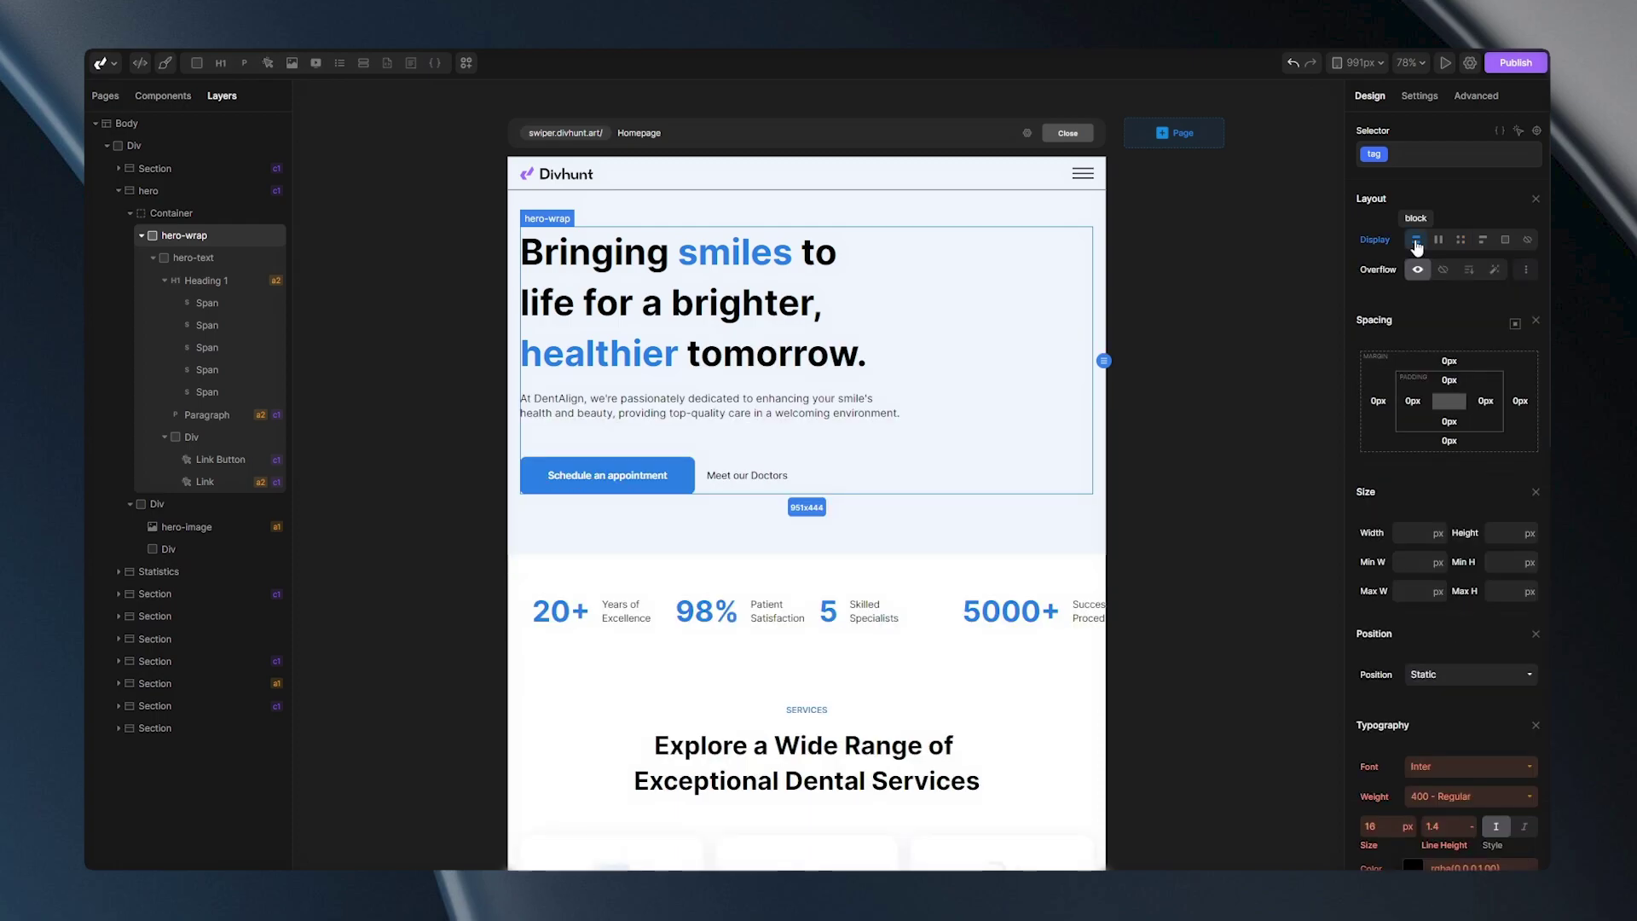
Set the hero text block's max width to 100%.
click(767, 448)
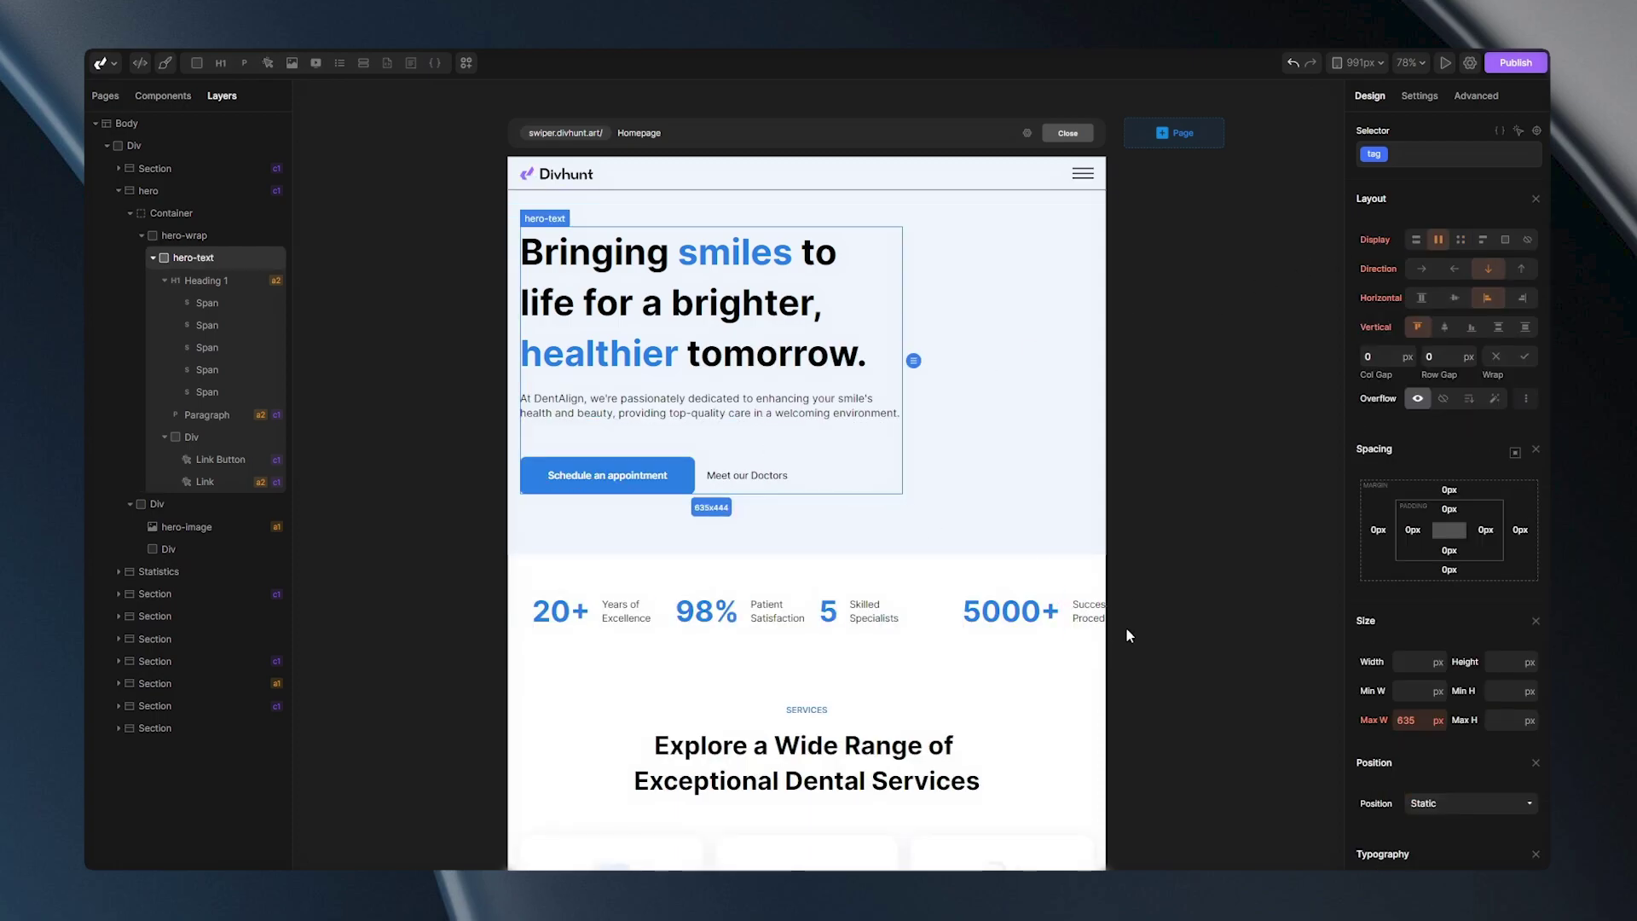
click(1417, 715)
text(100%)
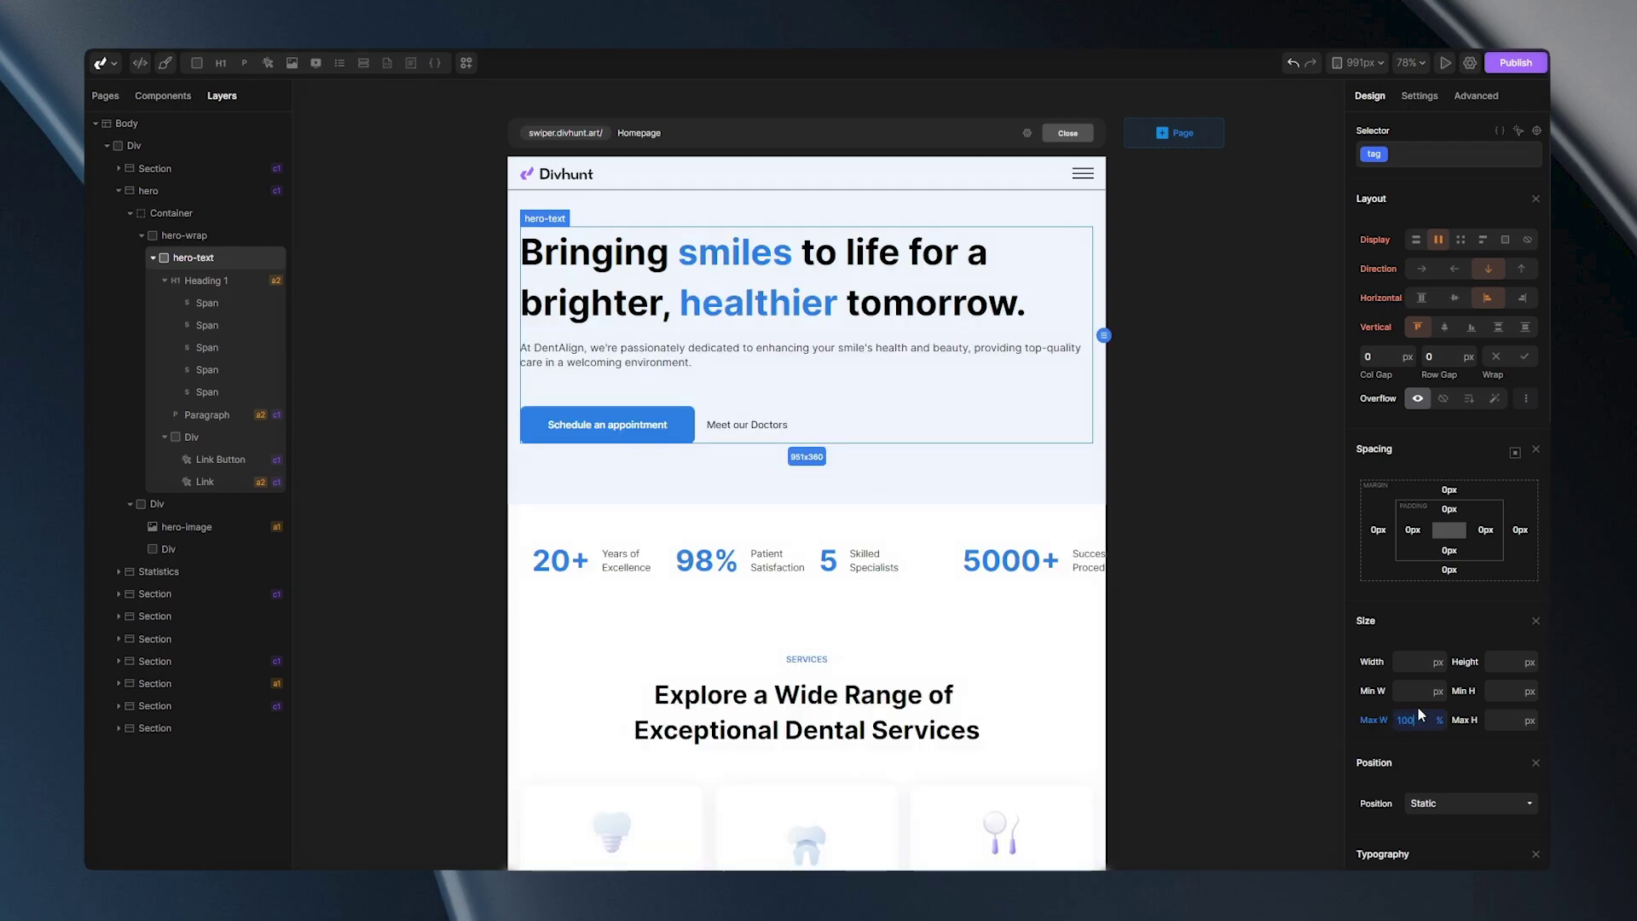
click(1150, 530)
Give the stats wrap two columns with a 30px row gap and reduce Statistics bottom padding to 10px.
scroll(1250, 514, up, 2)
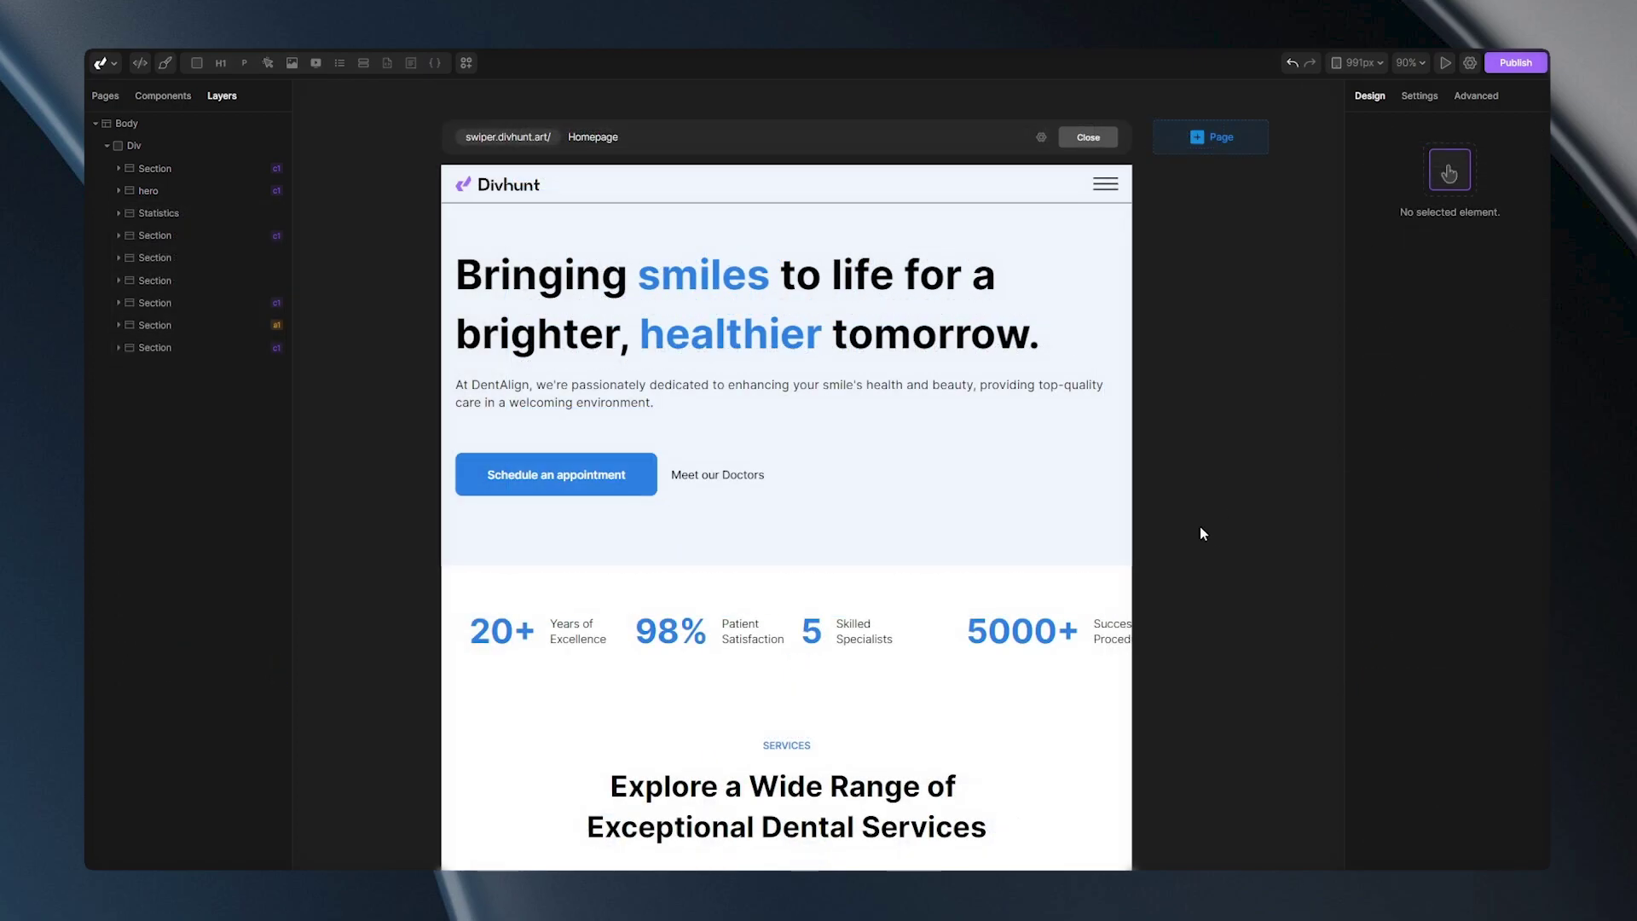
scroll(1193, 569, down, 5)
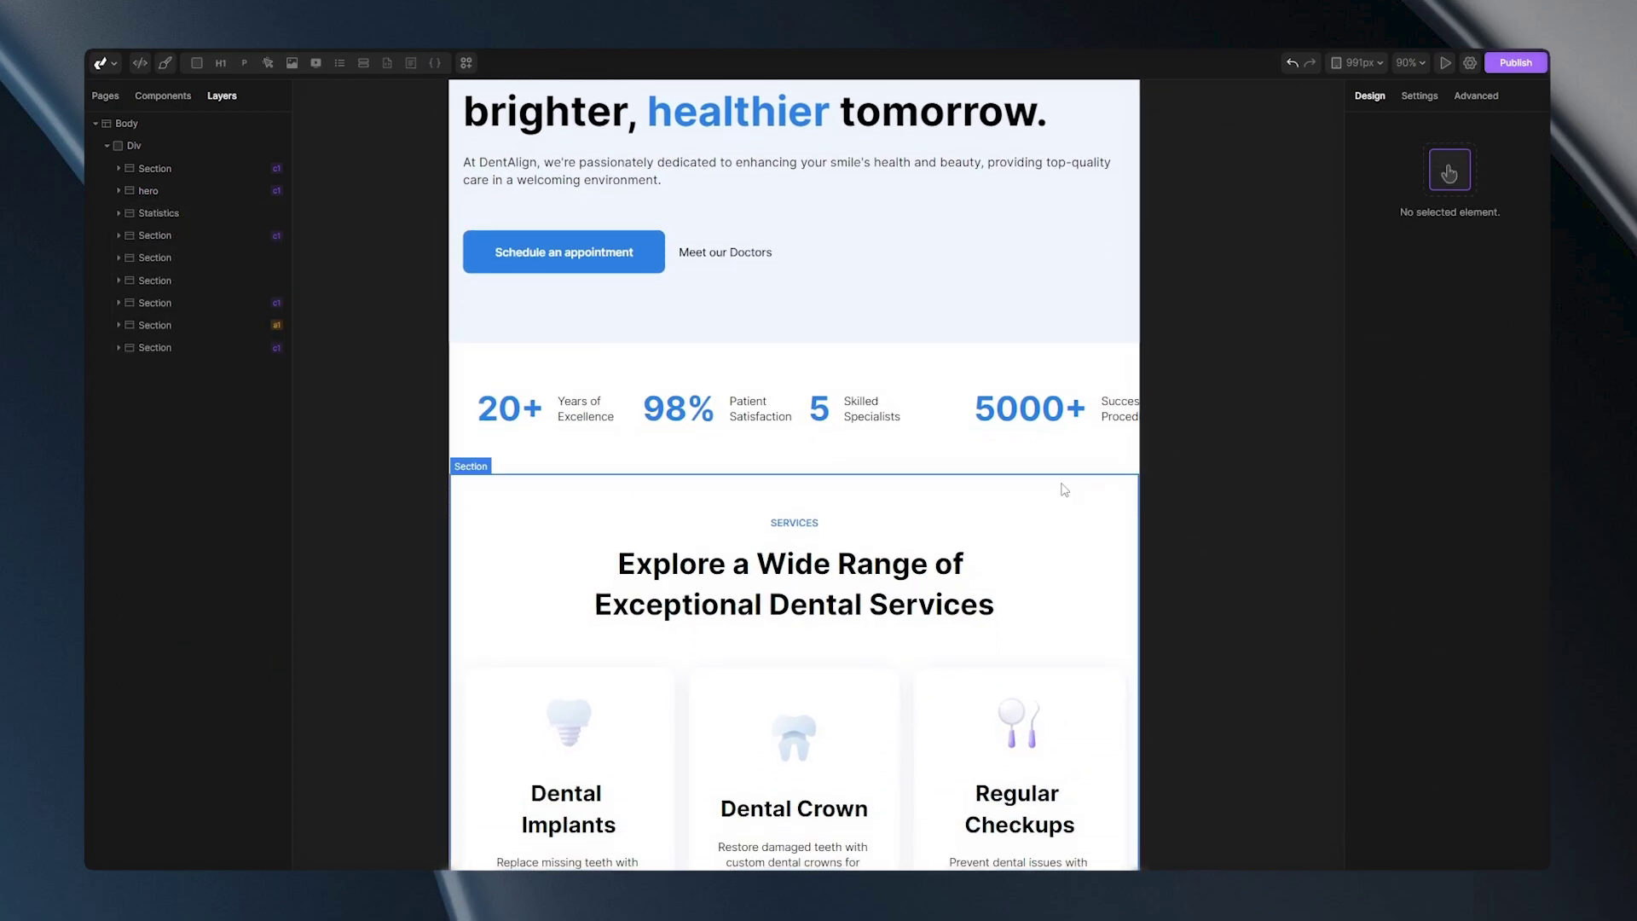
click(942, 418)
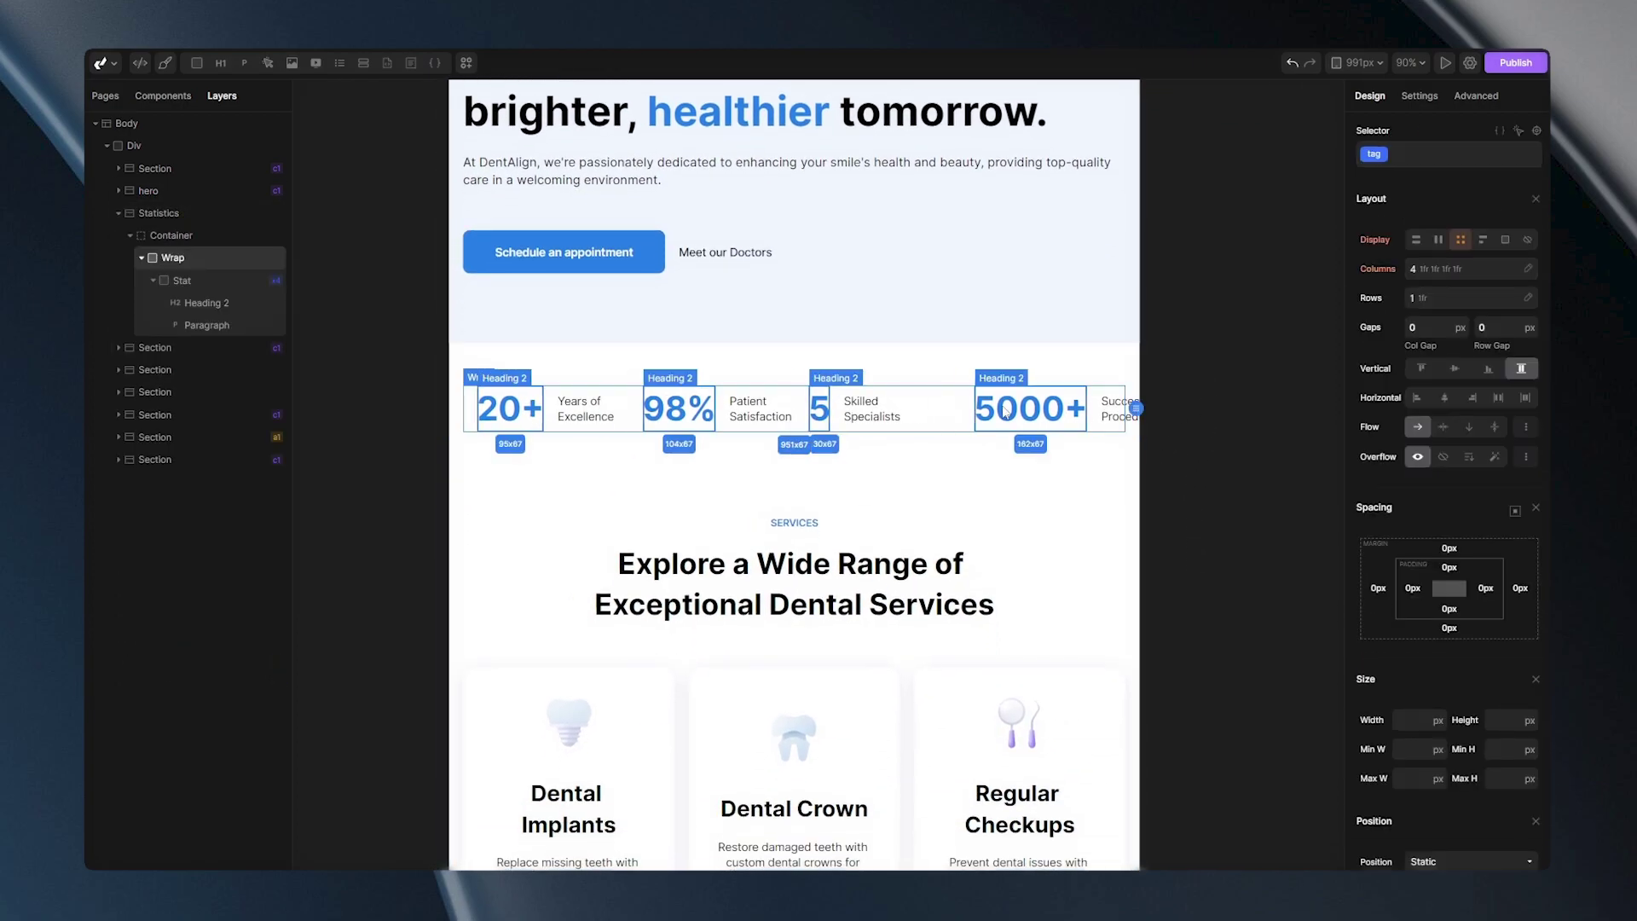
click(1424, 268)
click(1487, 300)
click(1488, 300)
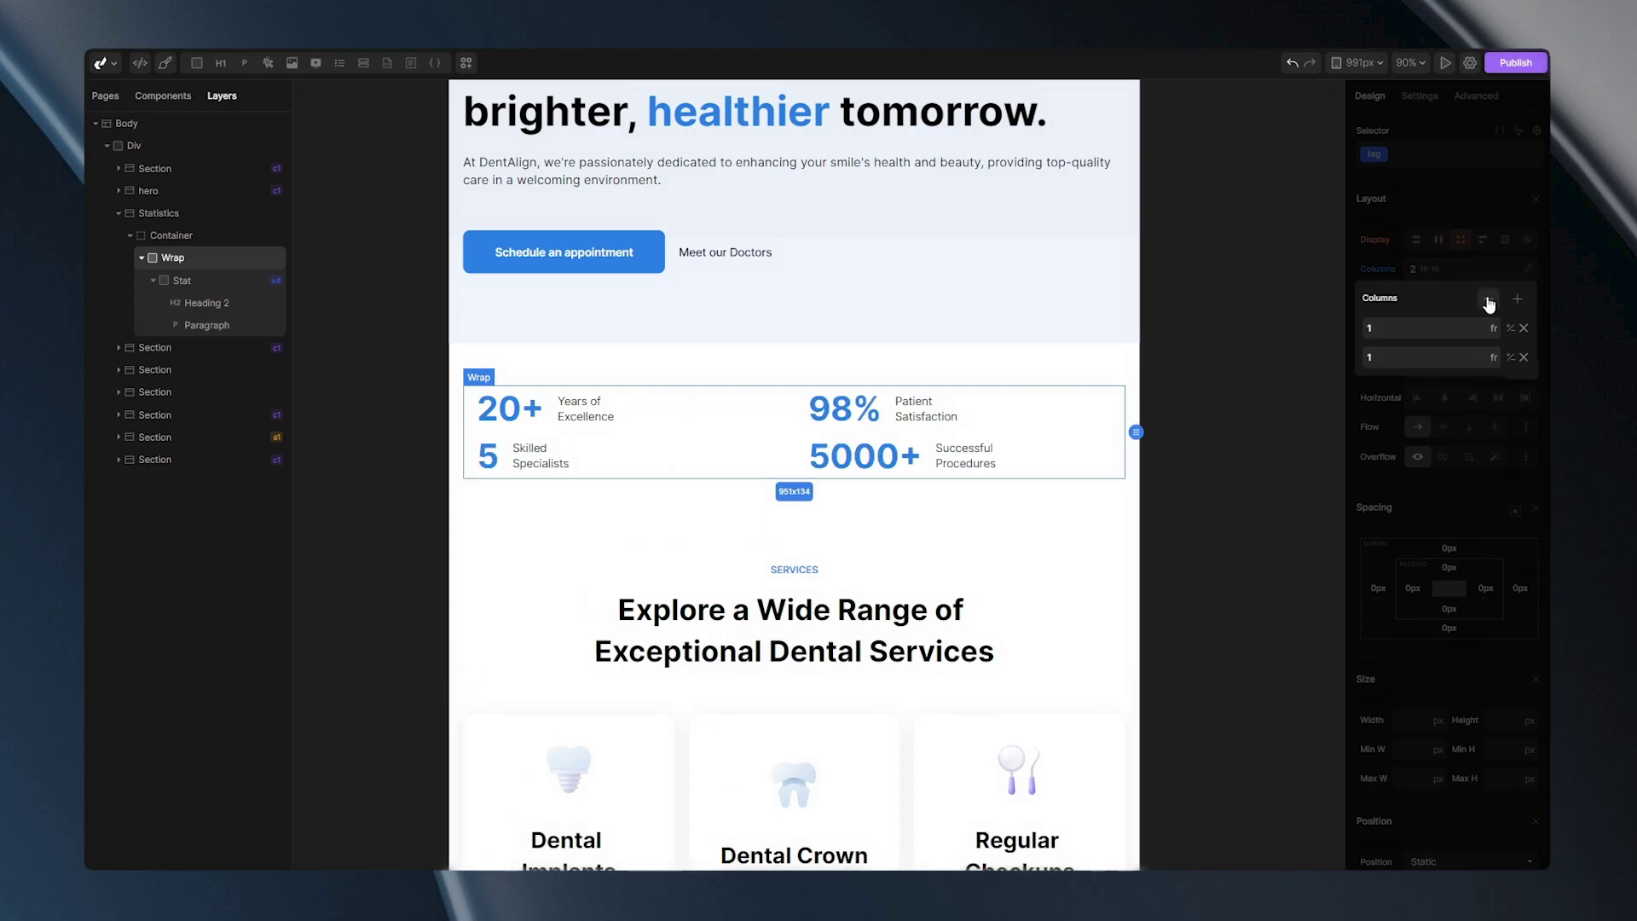
click(1478, 275)
click(1494, 326)
text(30)
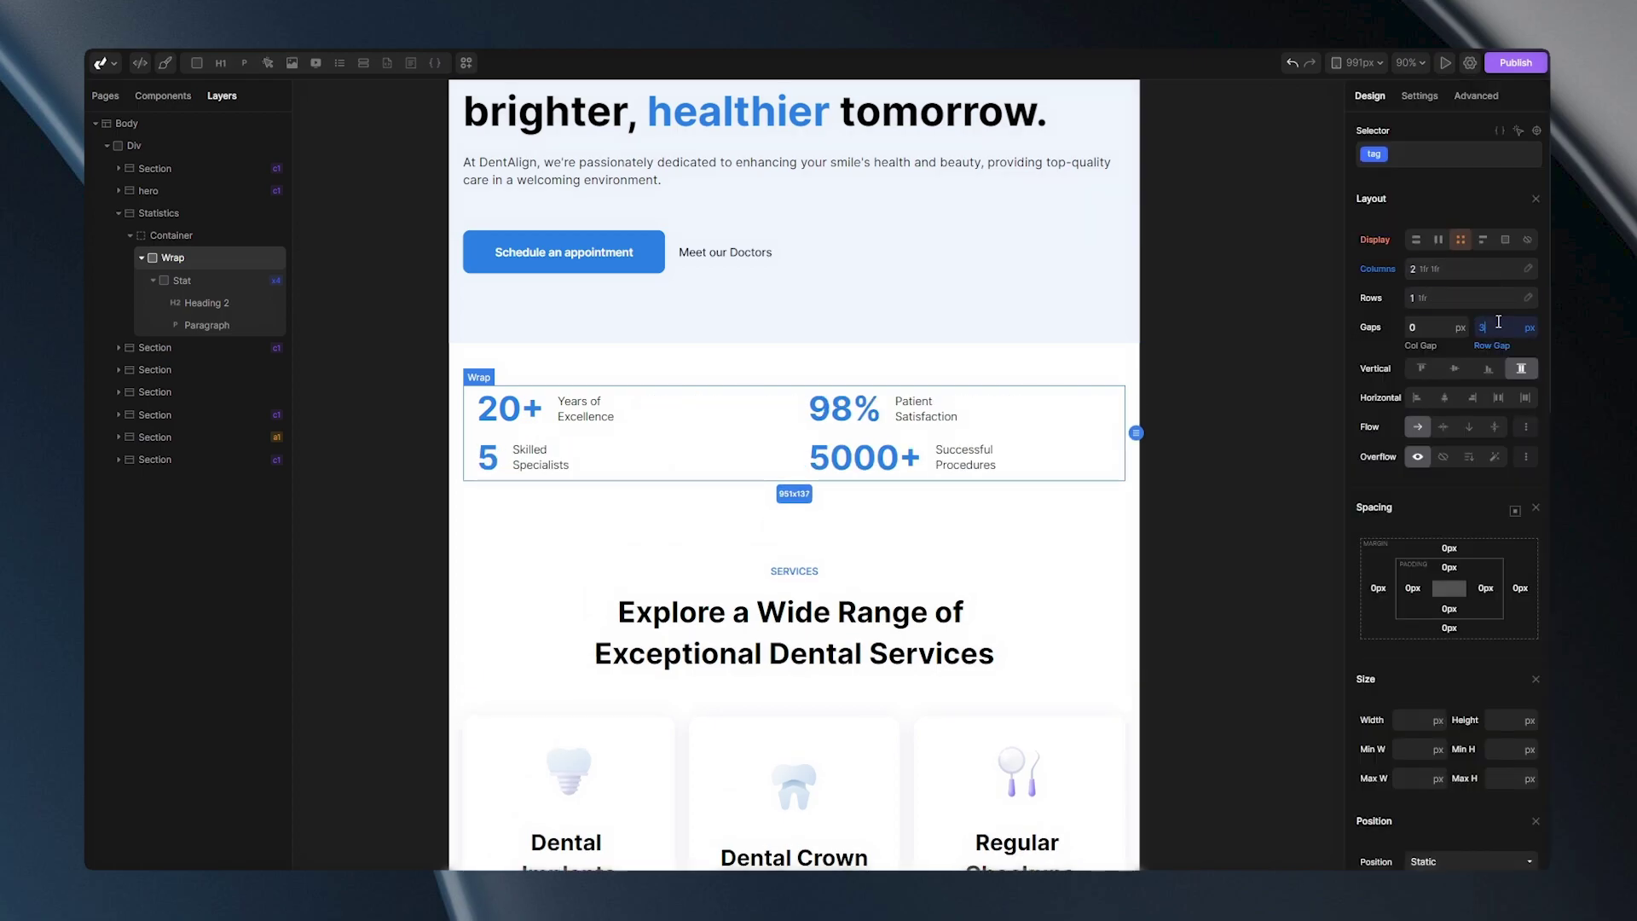
click(1010, 526)
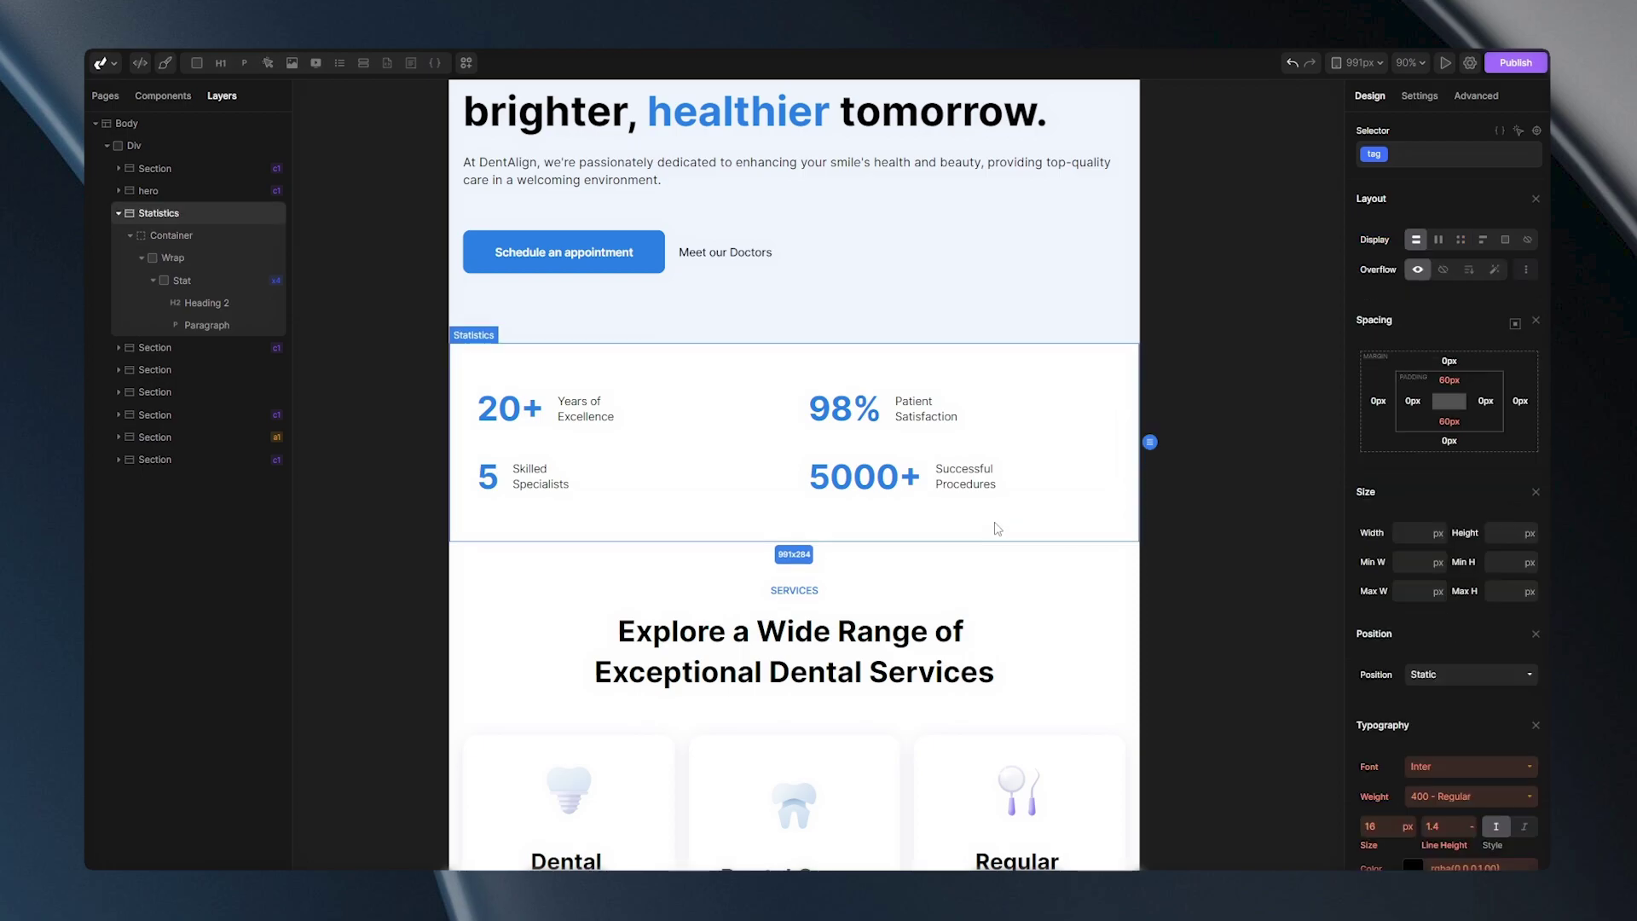
drag(1449, 421, 1476, 463)
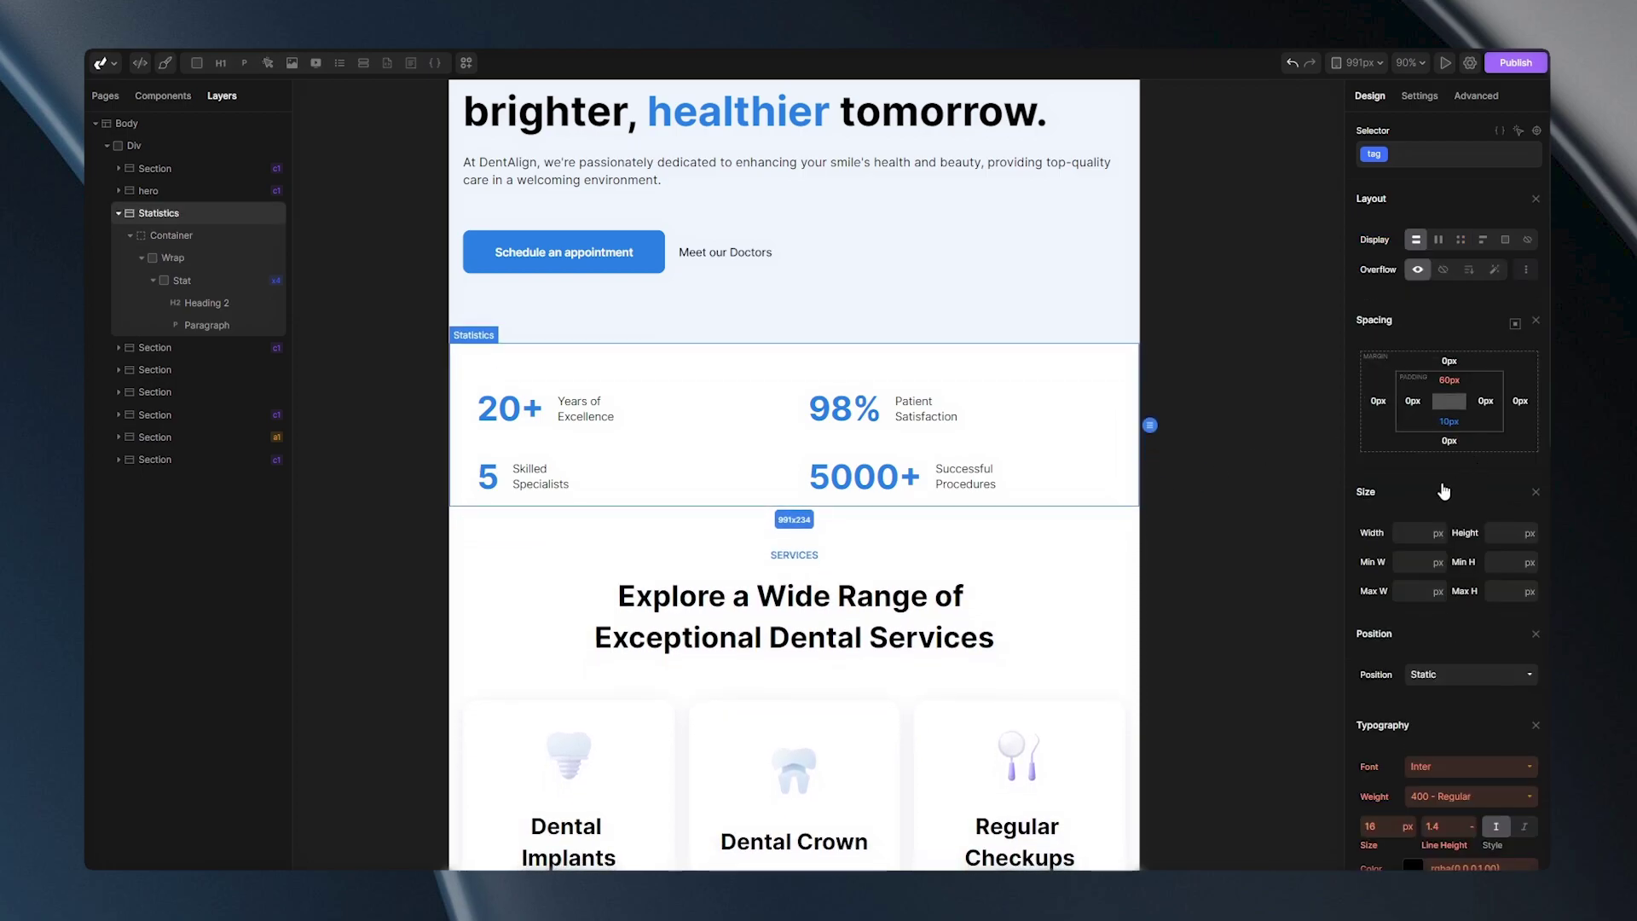
Select the Explore heading, target the global h2 selector, and set its size to 35px.
click(1071, 563)
drag(1078, 639, 1085, 252)
click(835, 249)
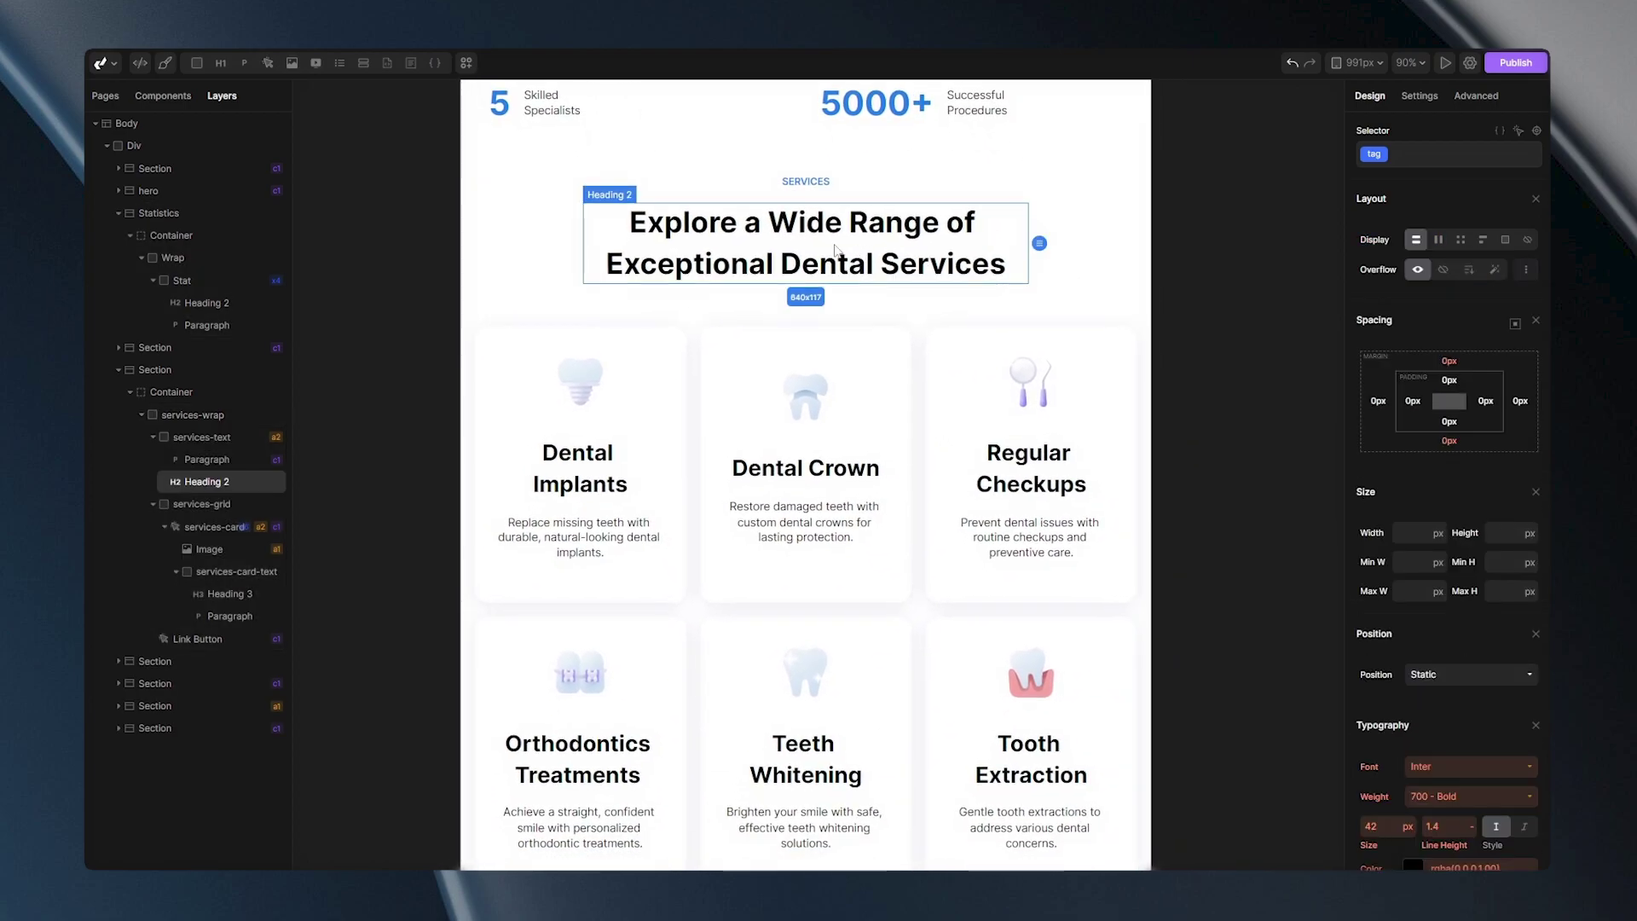
click(1371, 156)
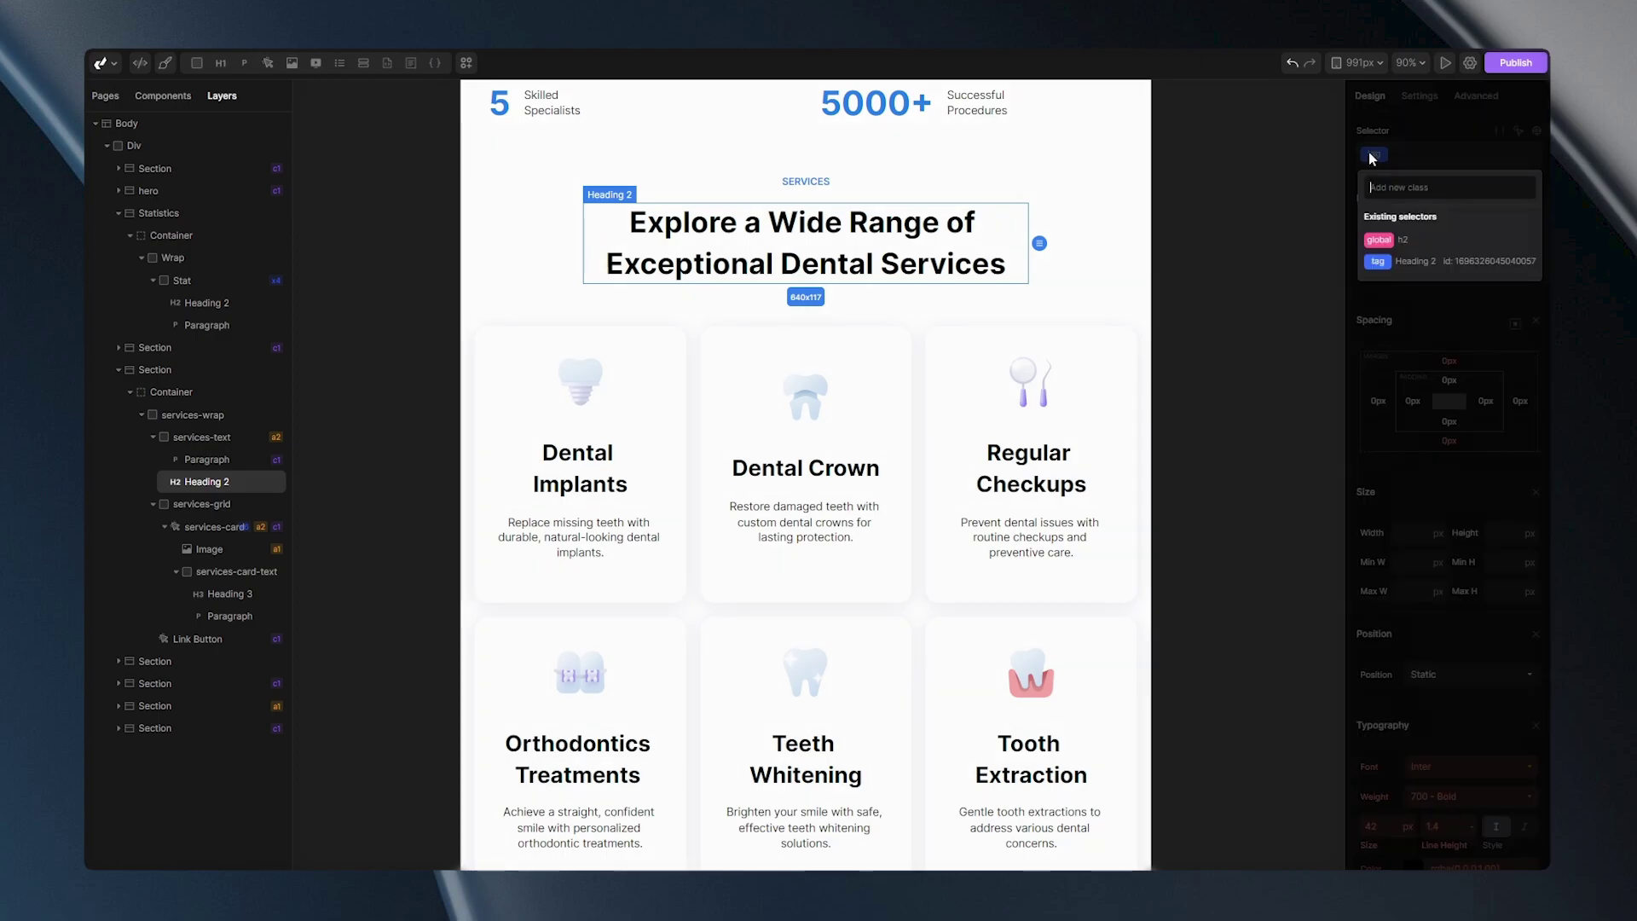
click(1381, 239)
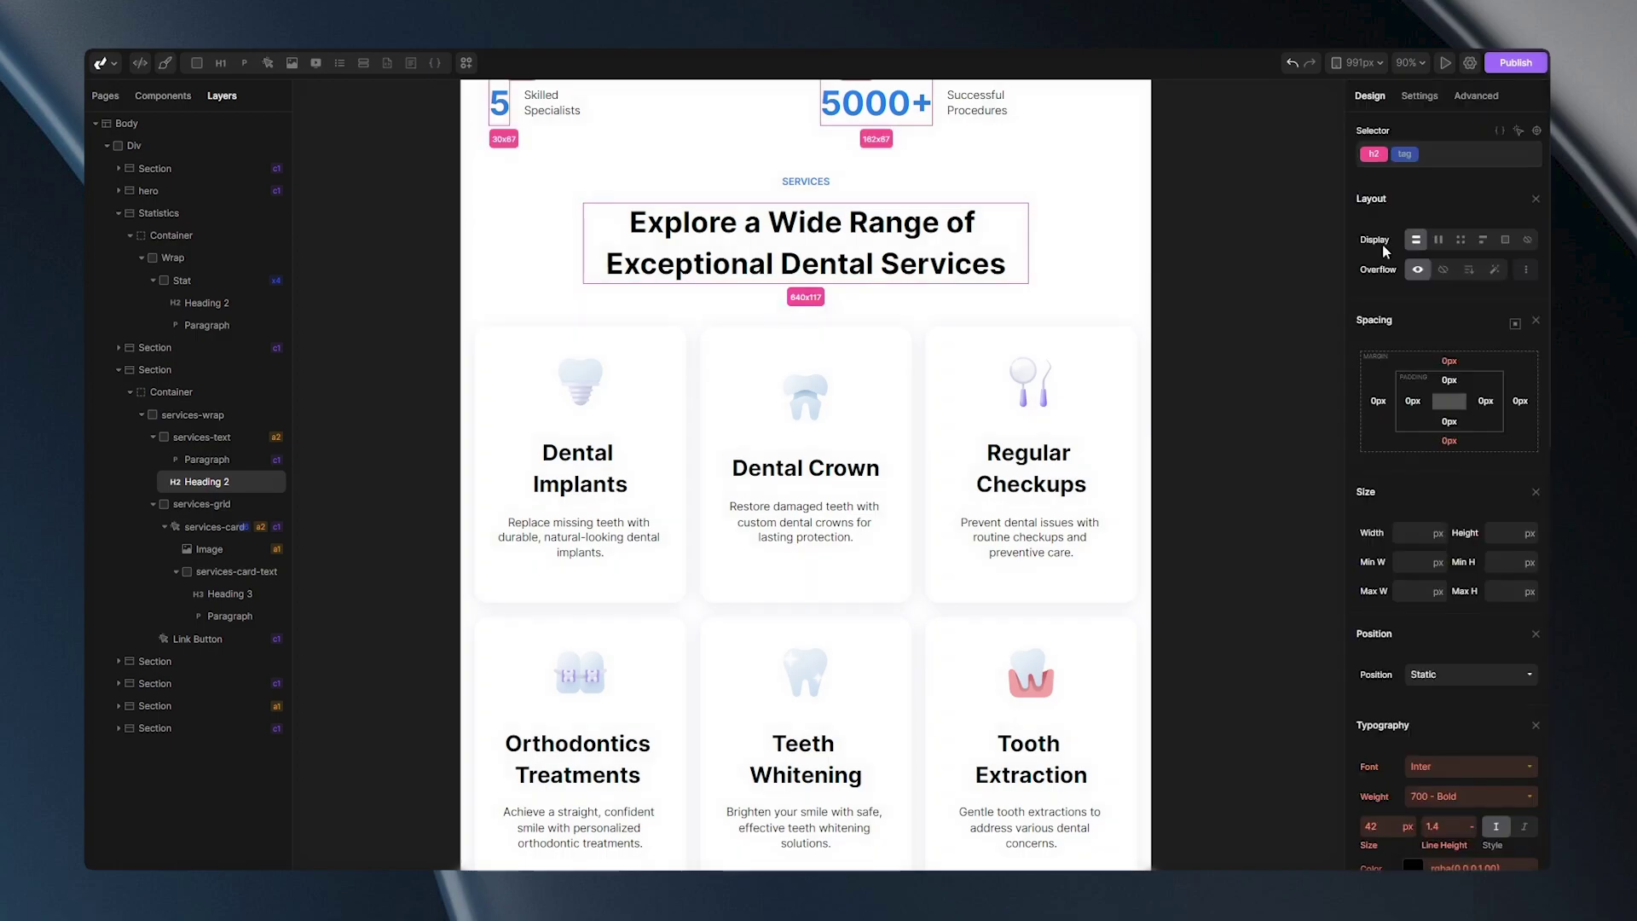
click(1382, 826)
text(35)
key(Return)
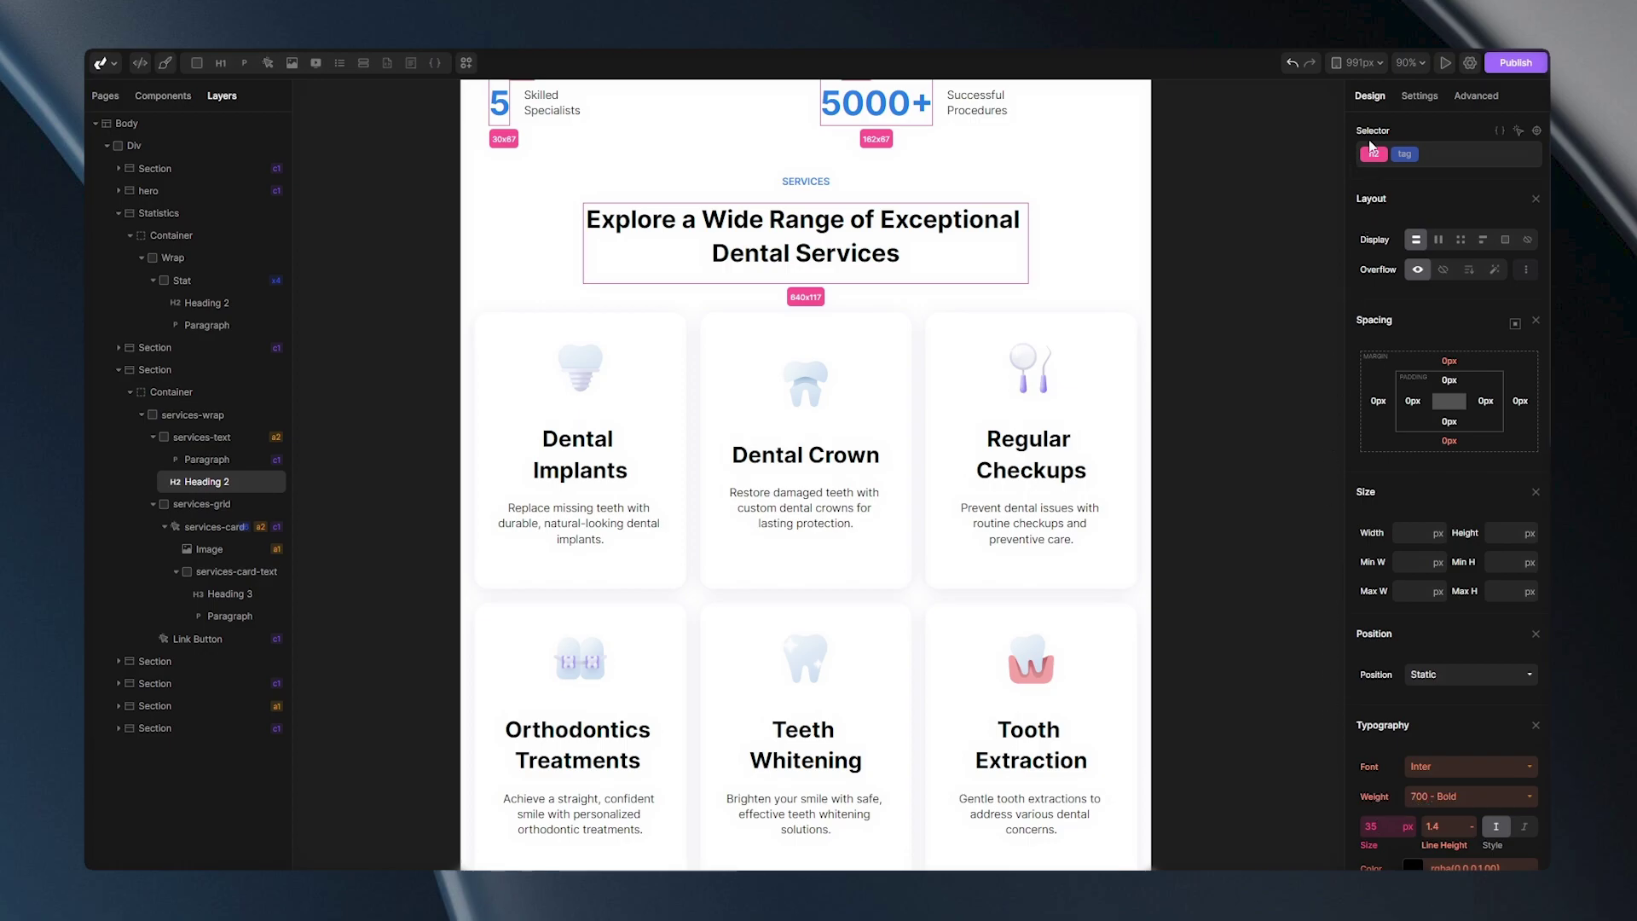
Remove one column from services-grid so the service cards sit two per row.
click(1127, 225)
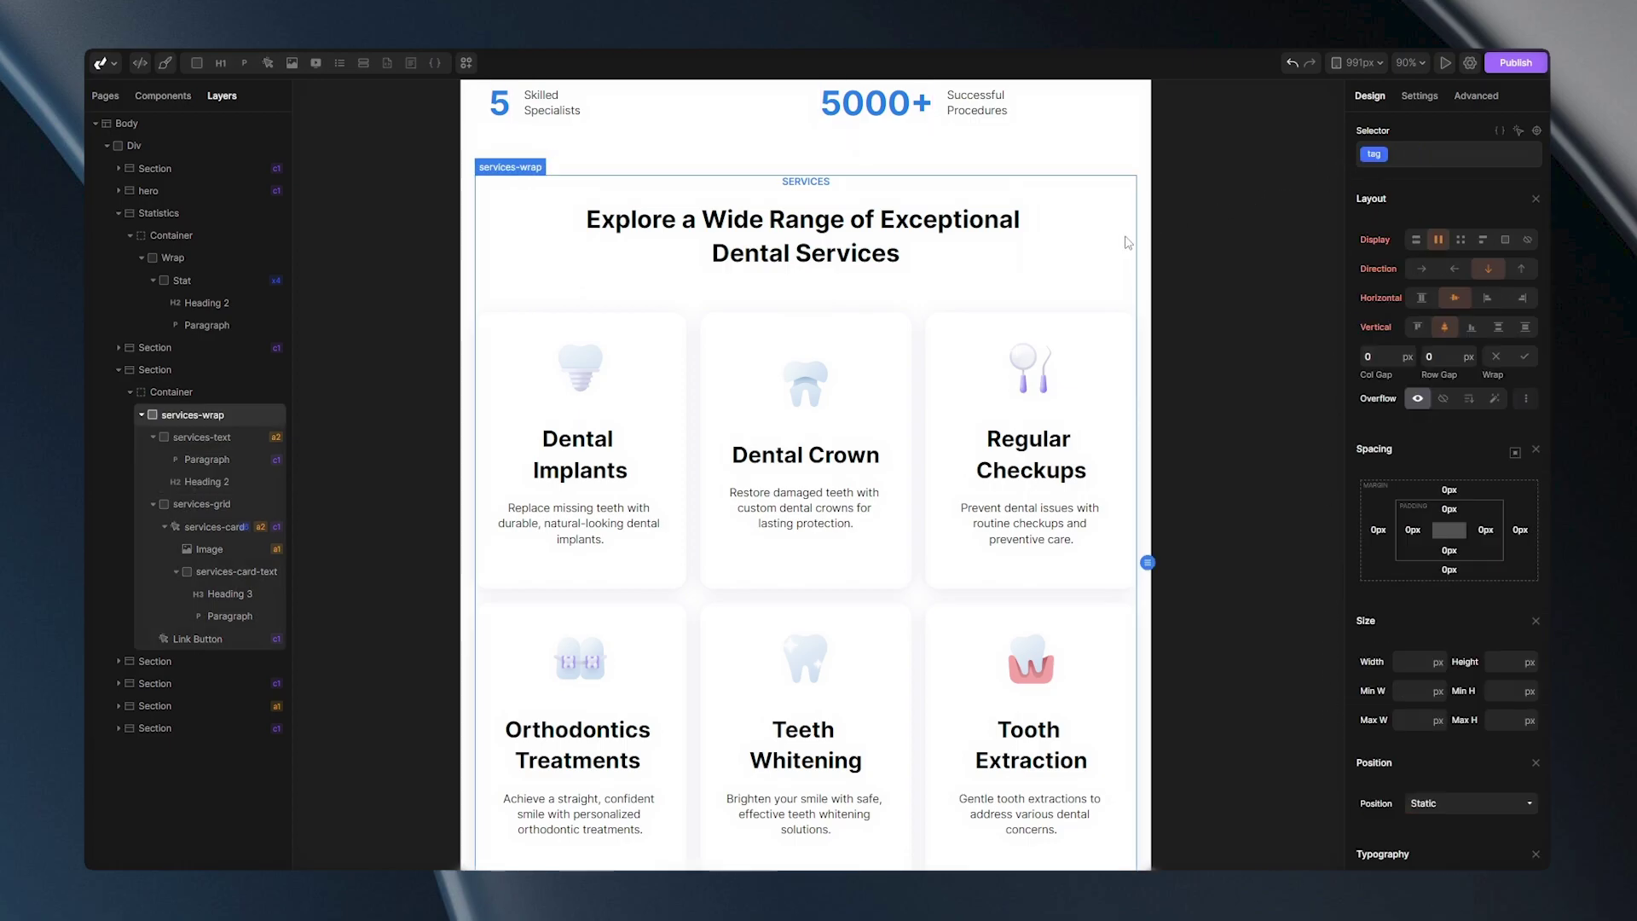
click(919, 445)
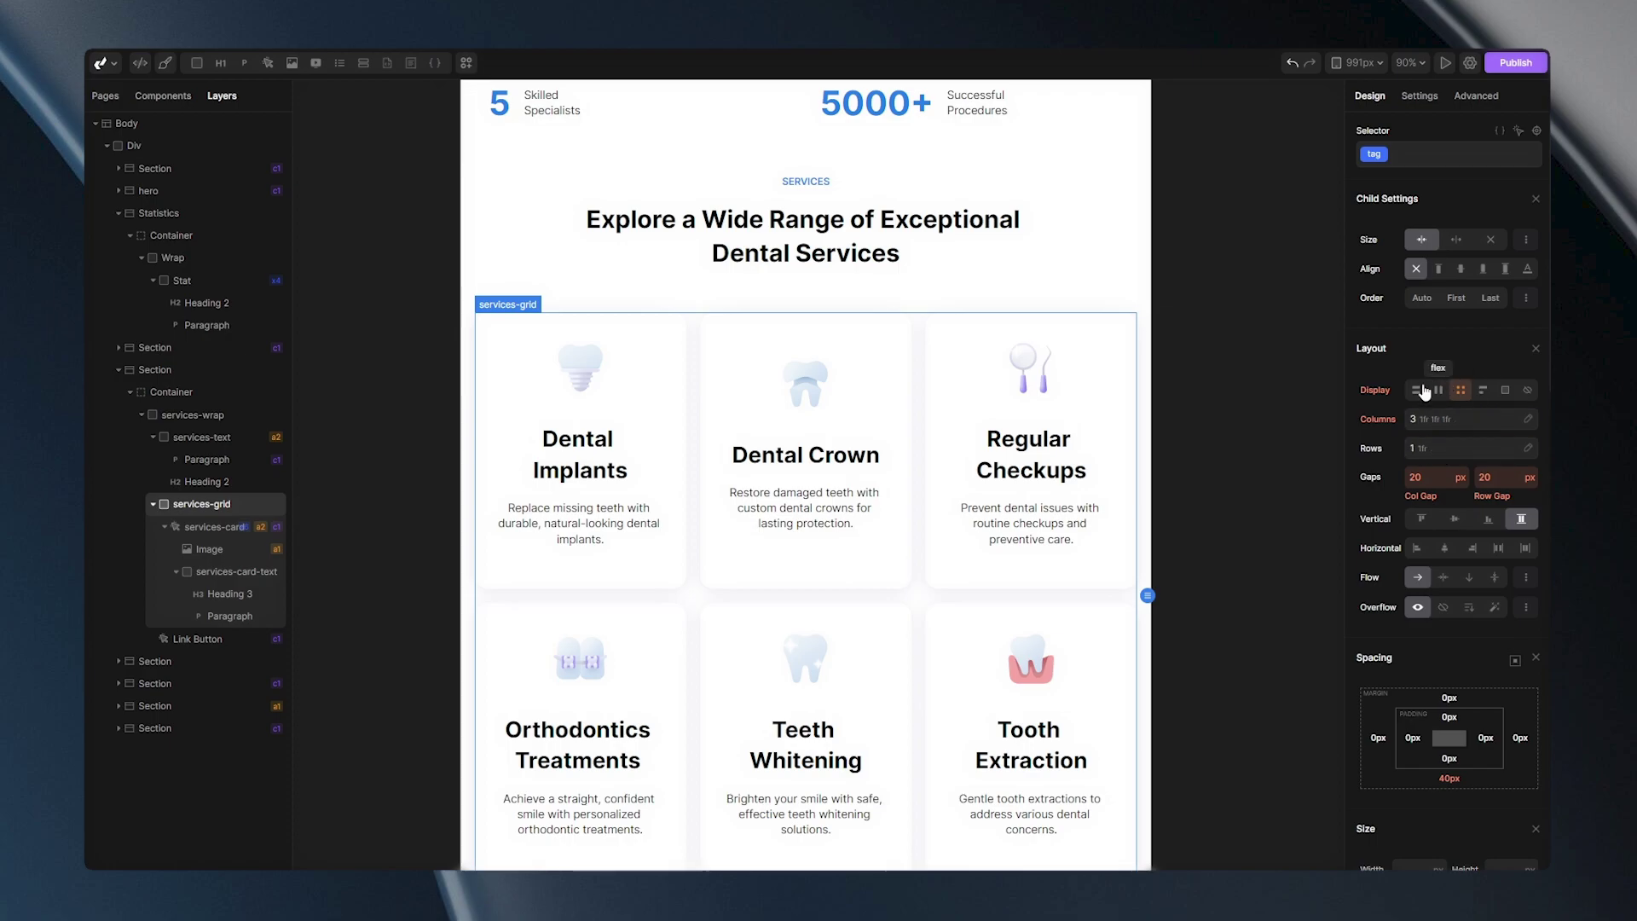
click(1428, 418)
click(1487, 447)
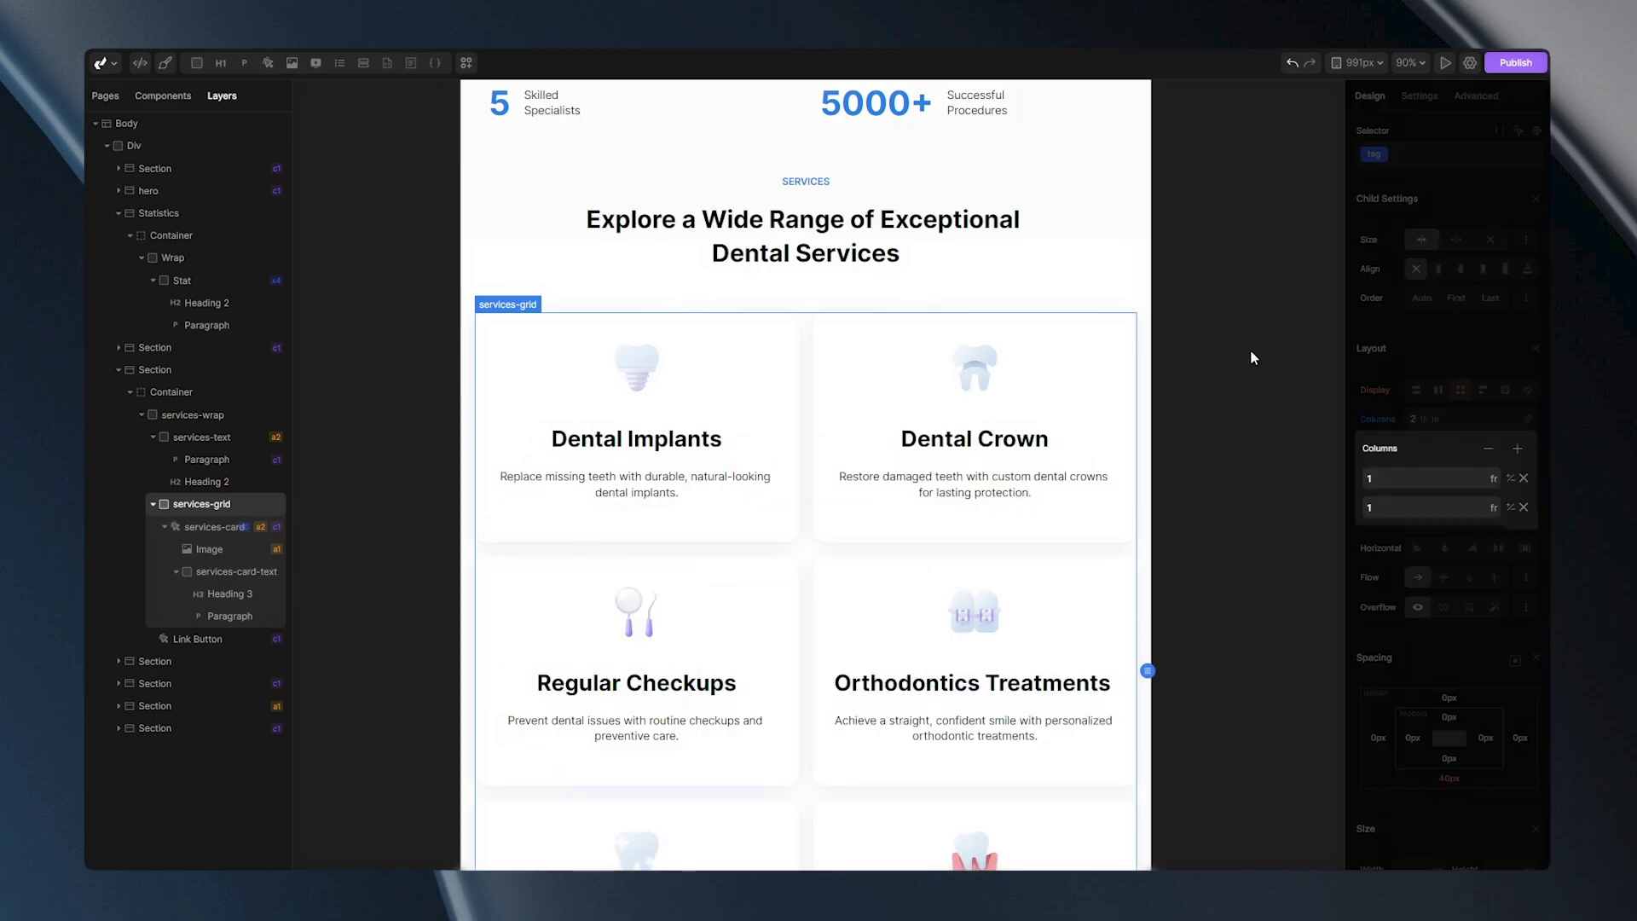
click(1125, 296)
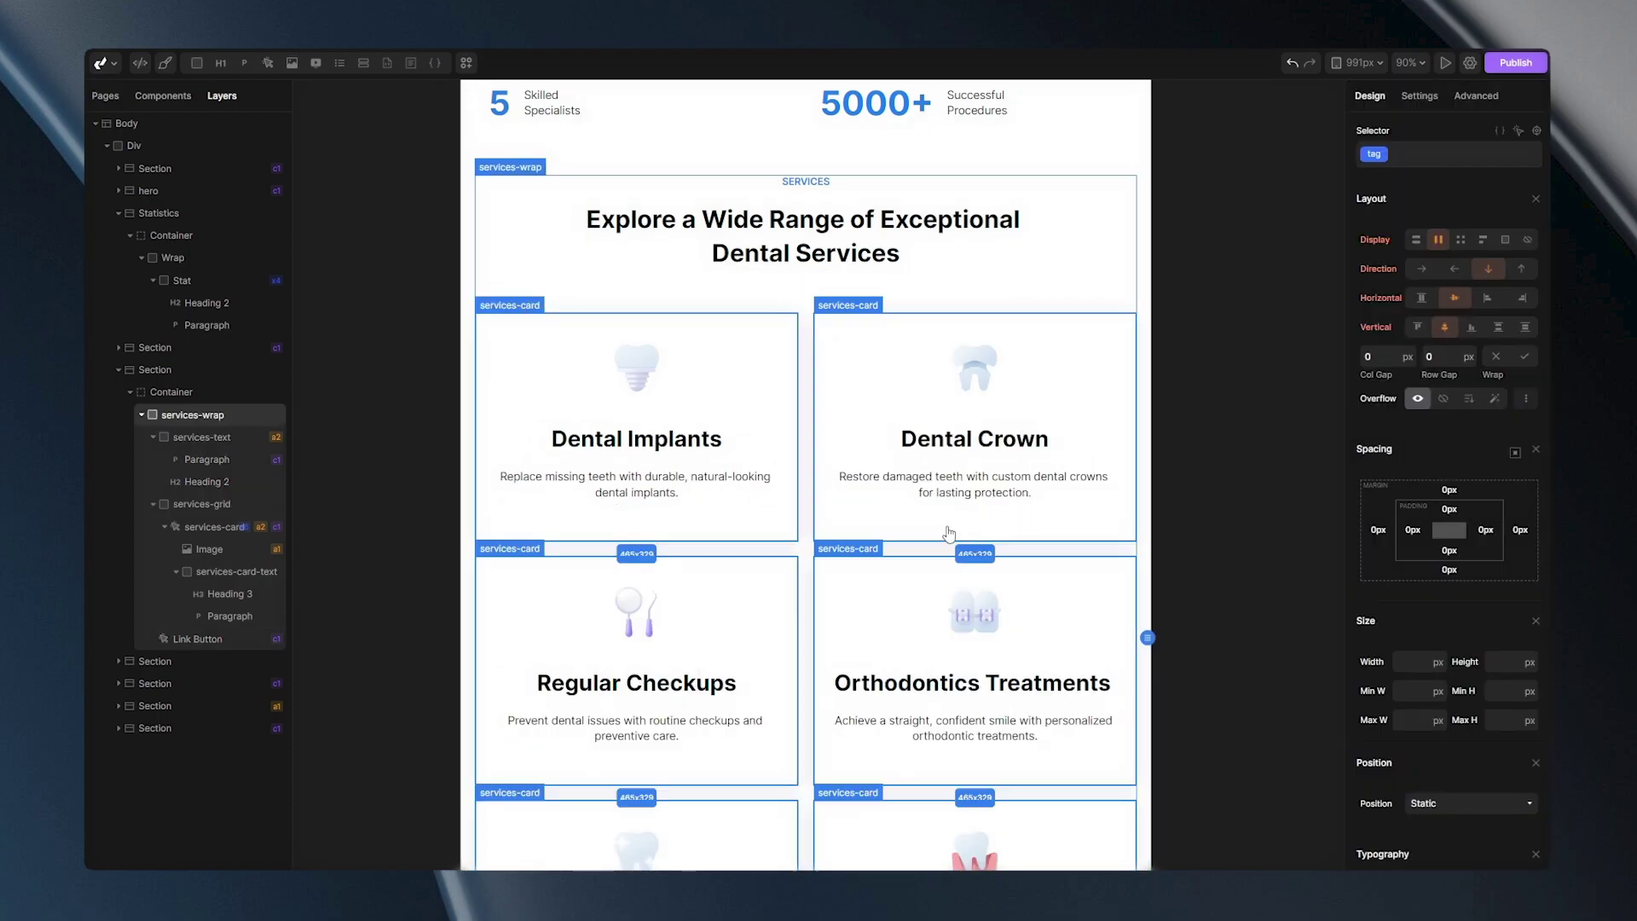
scroll(1201, 510, down, 10)
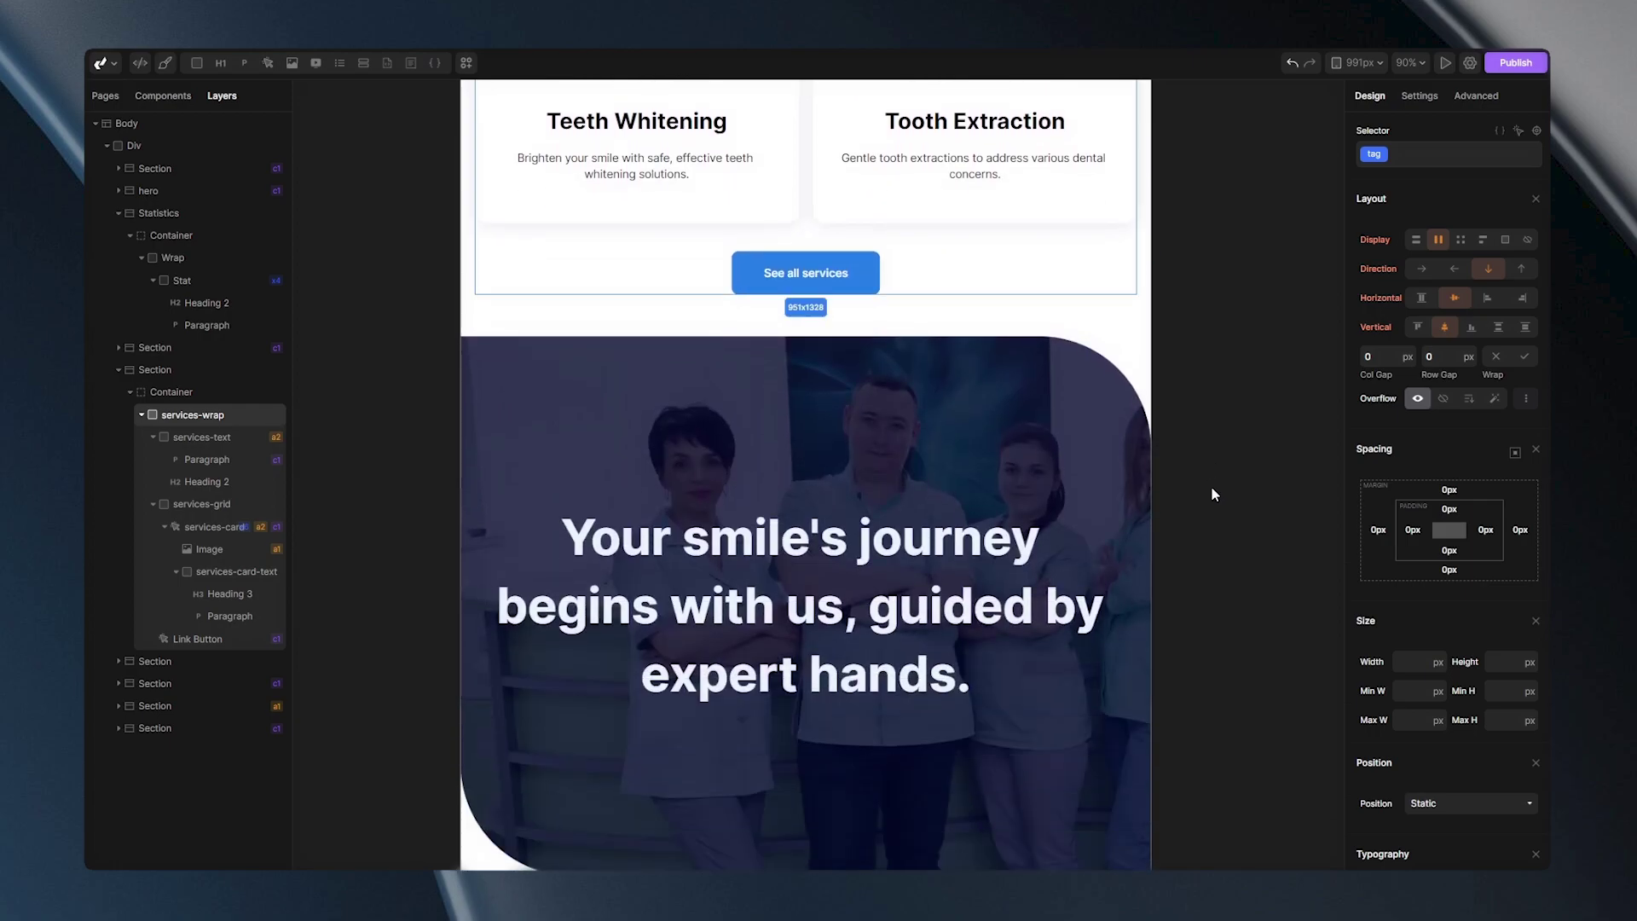
scroll(1214, 494, down, 2)
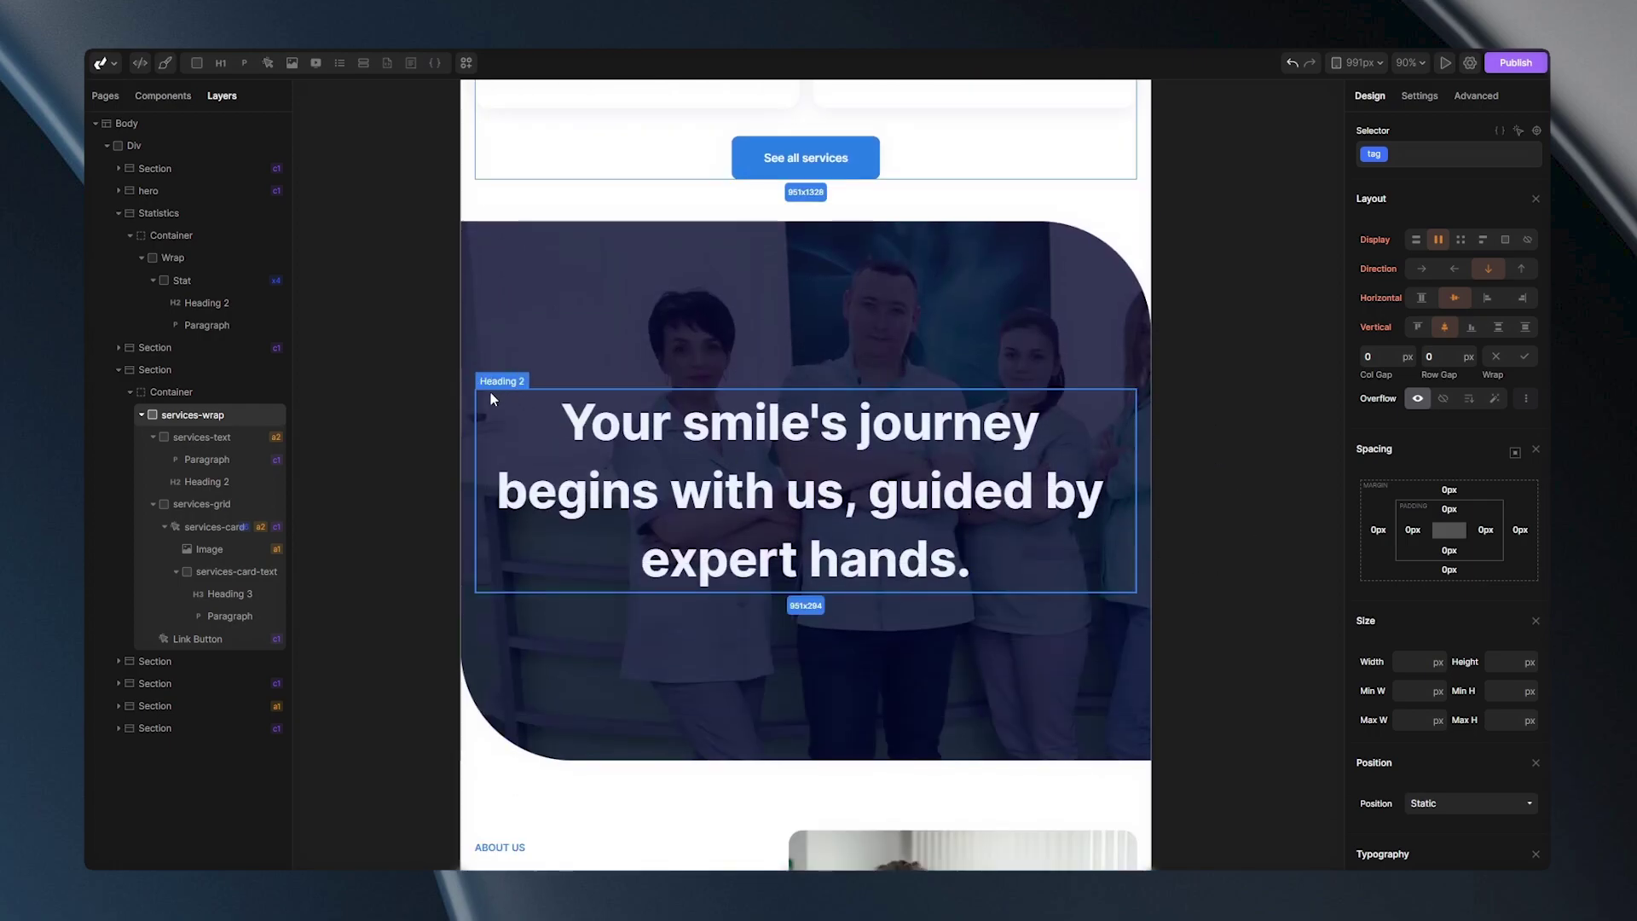
Set the 'Your smile's journey' heading size to 55, then step it down toward 45.
click(667, 436)
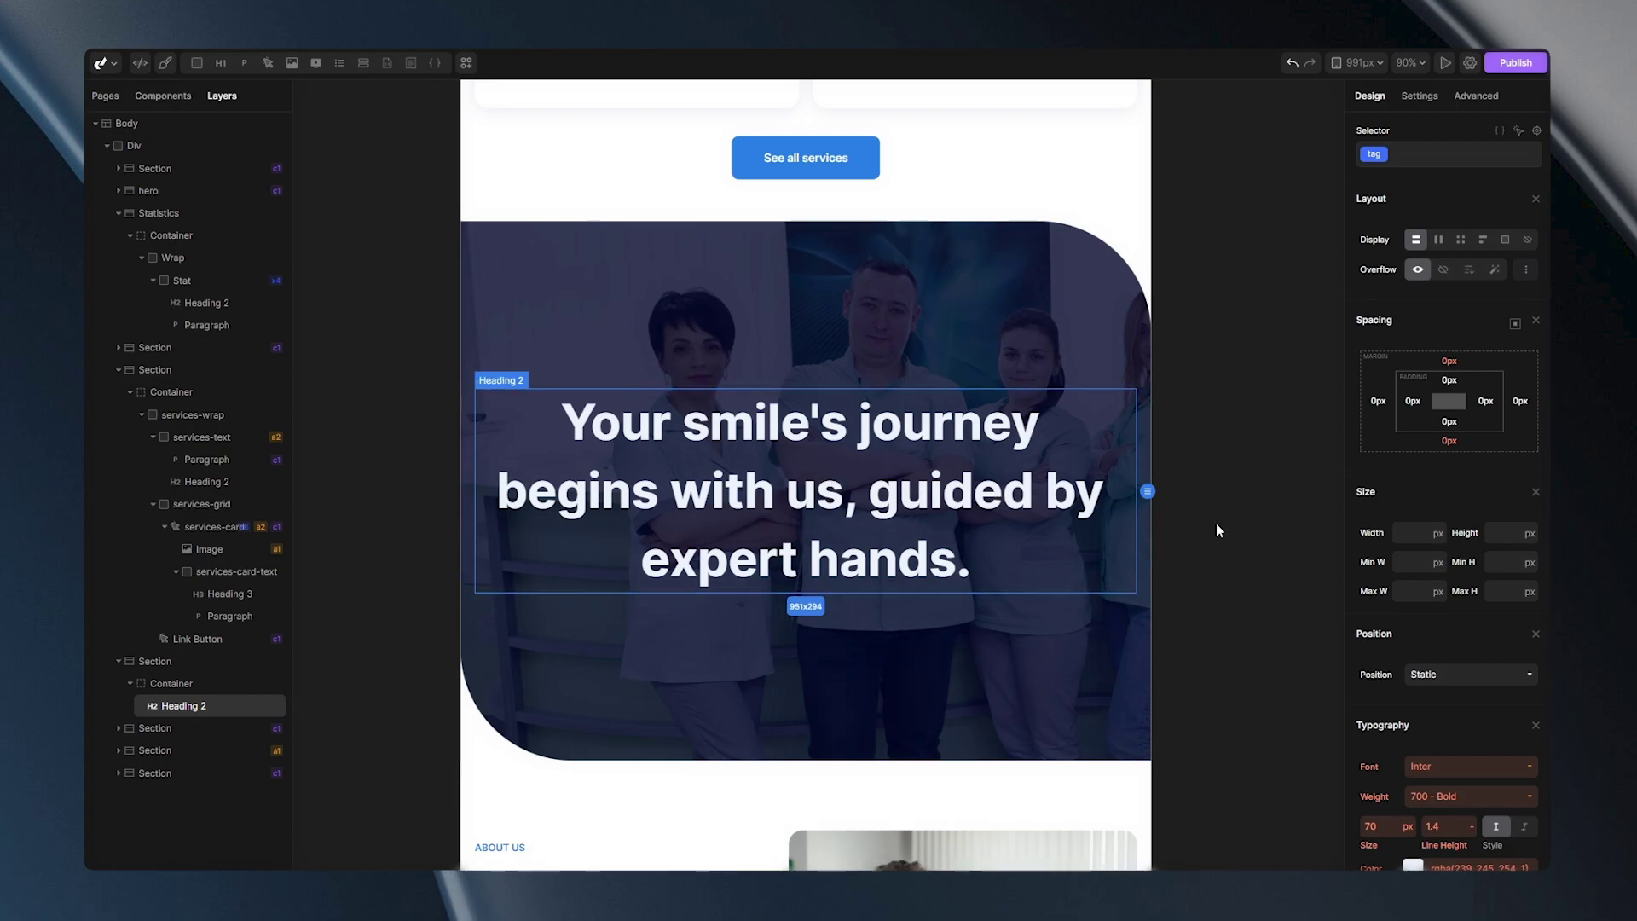
scroll(1399, 541, down, 3)
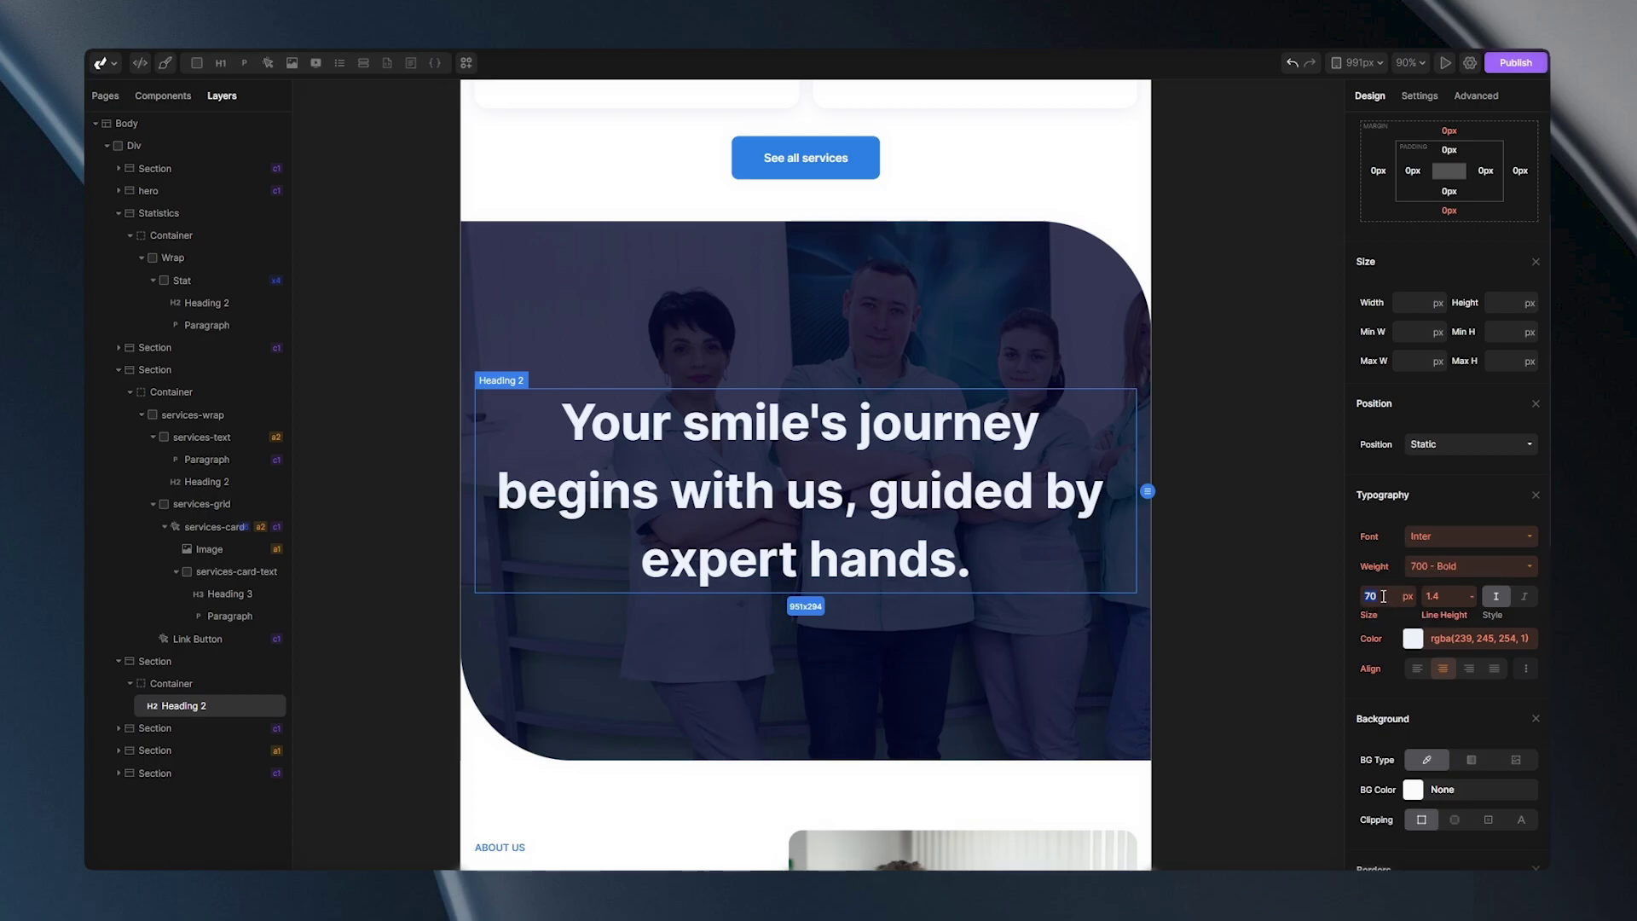
text(55)
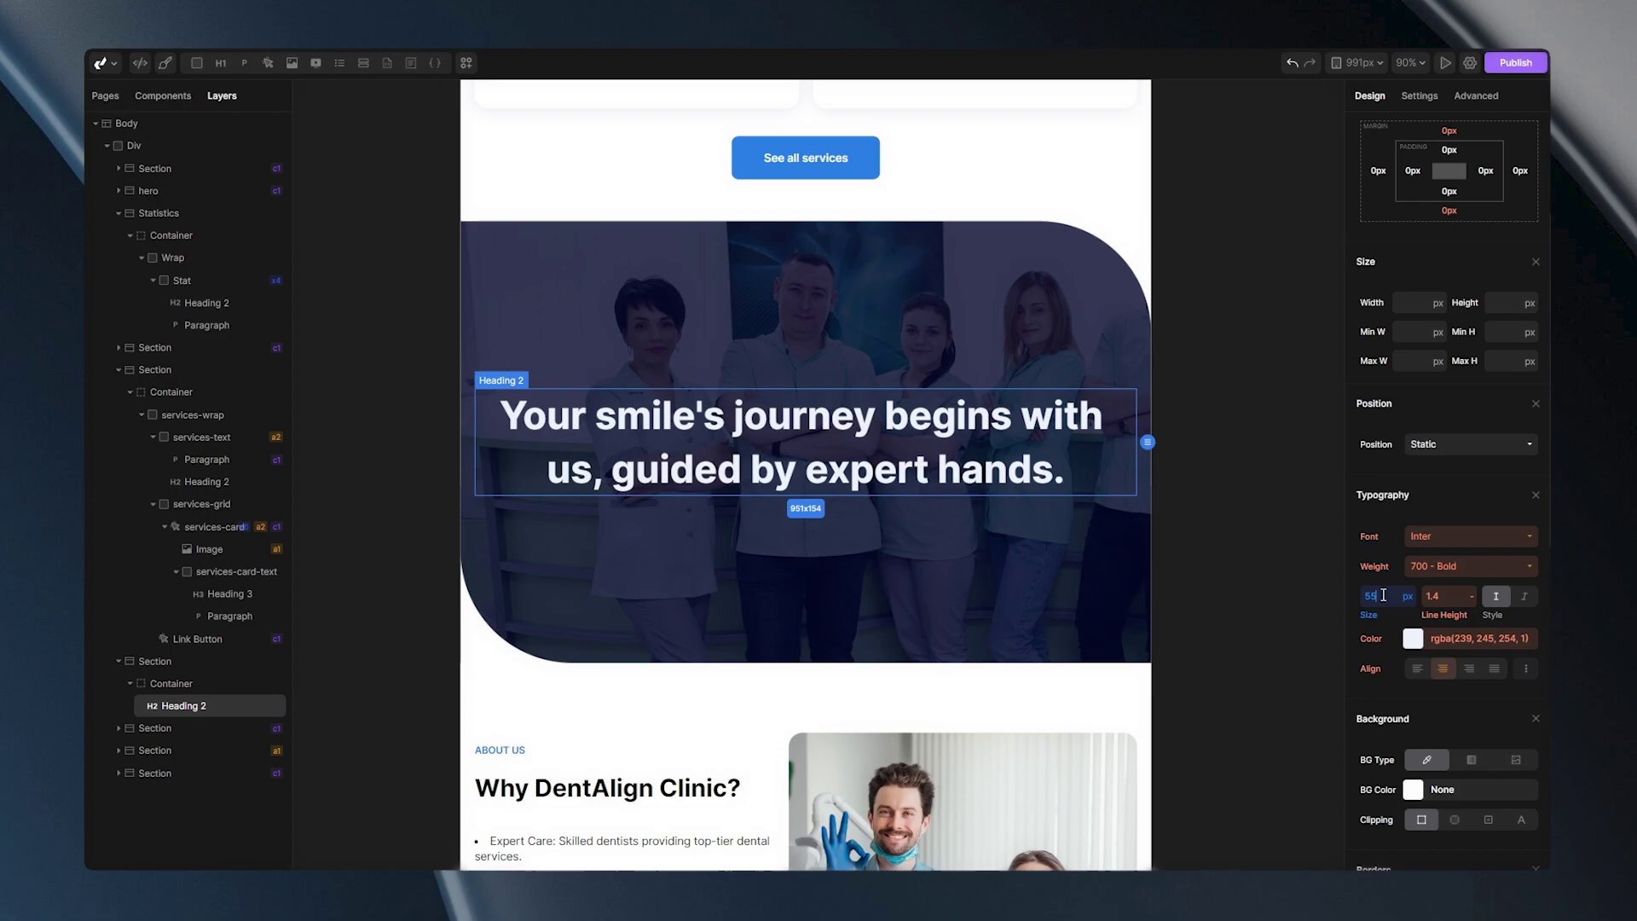
key(Down)
key(Down)
key(Down)
key(Down)
key(Down)
key(Down)
key(Down)
key(Down)
key(Down)
key(Down)
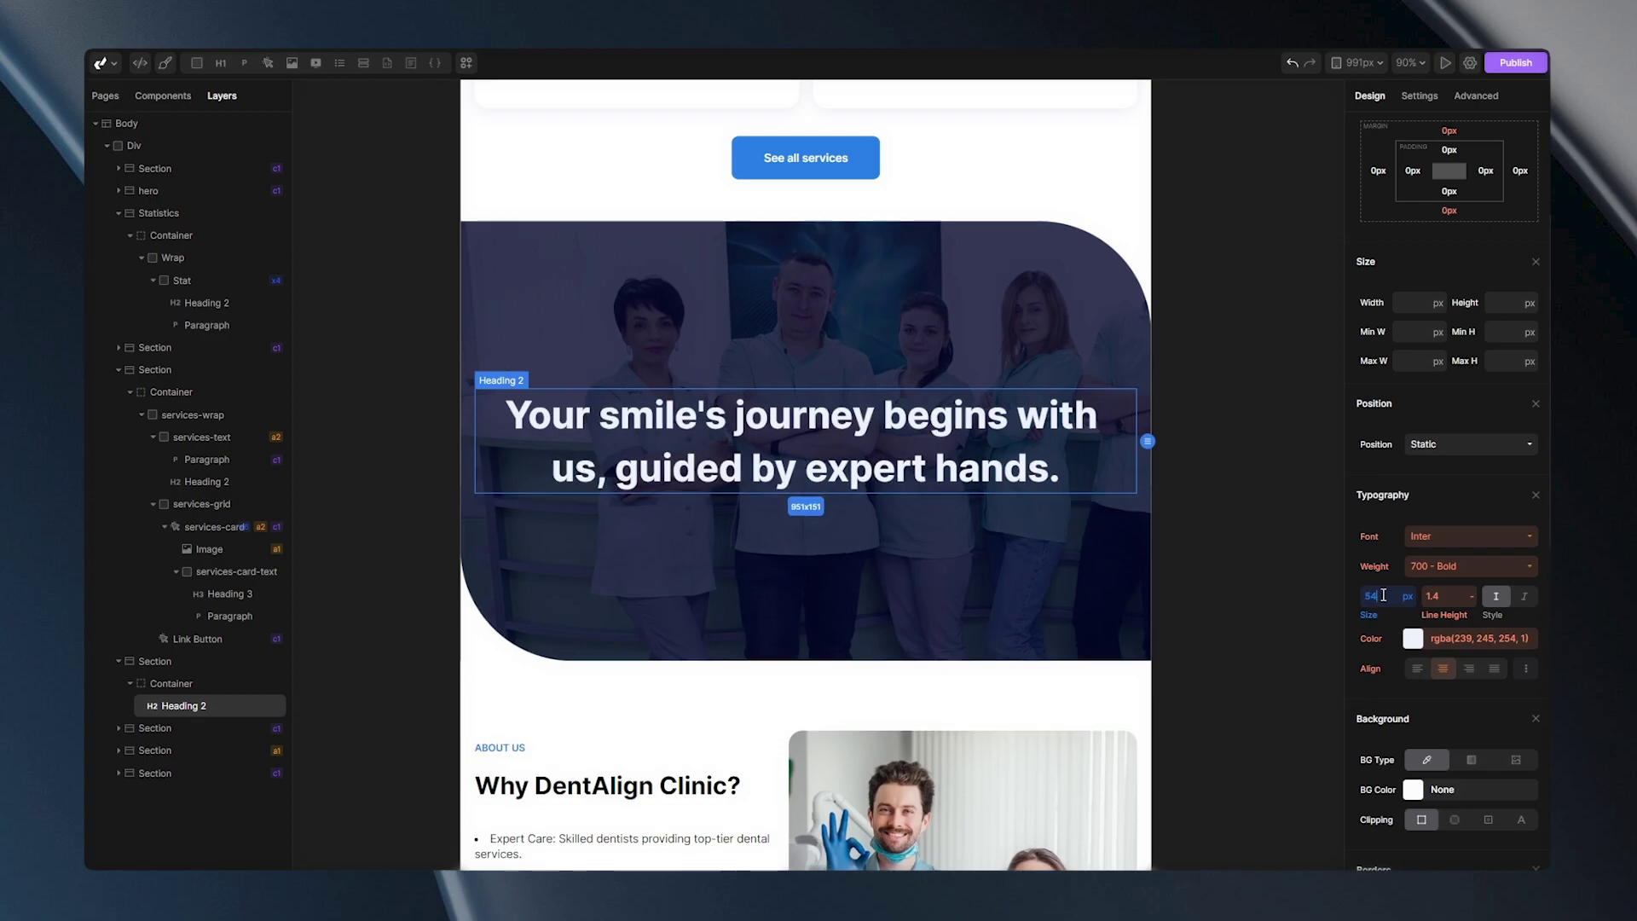
key(Down)
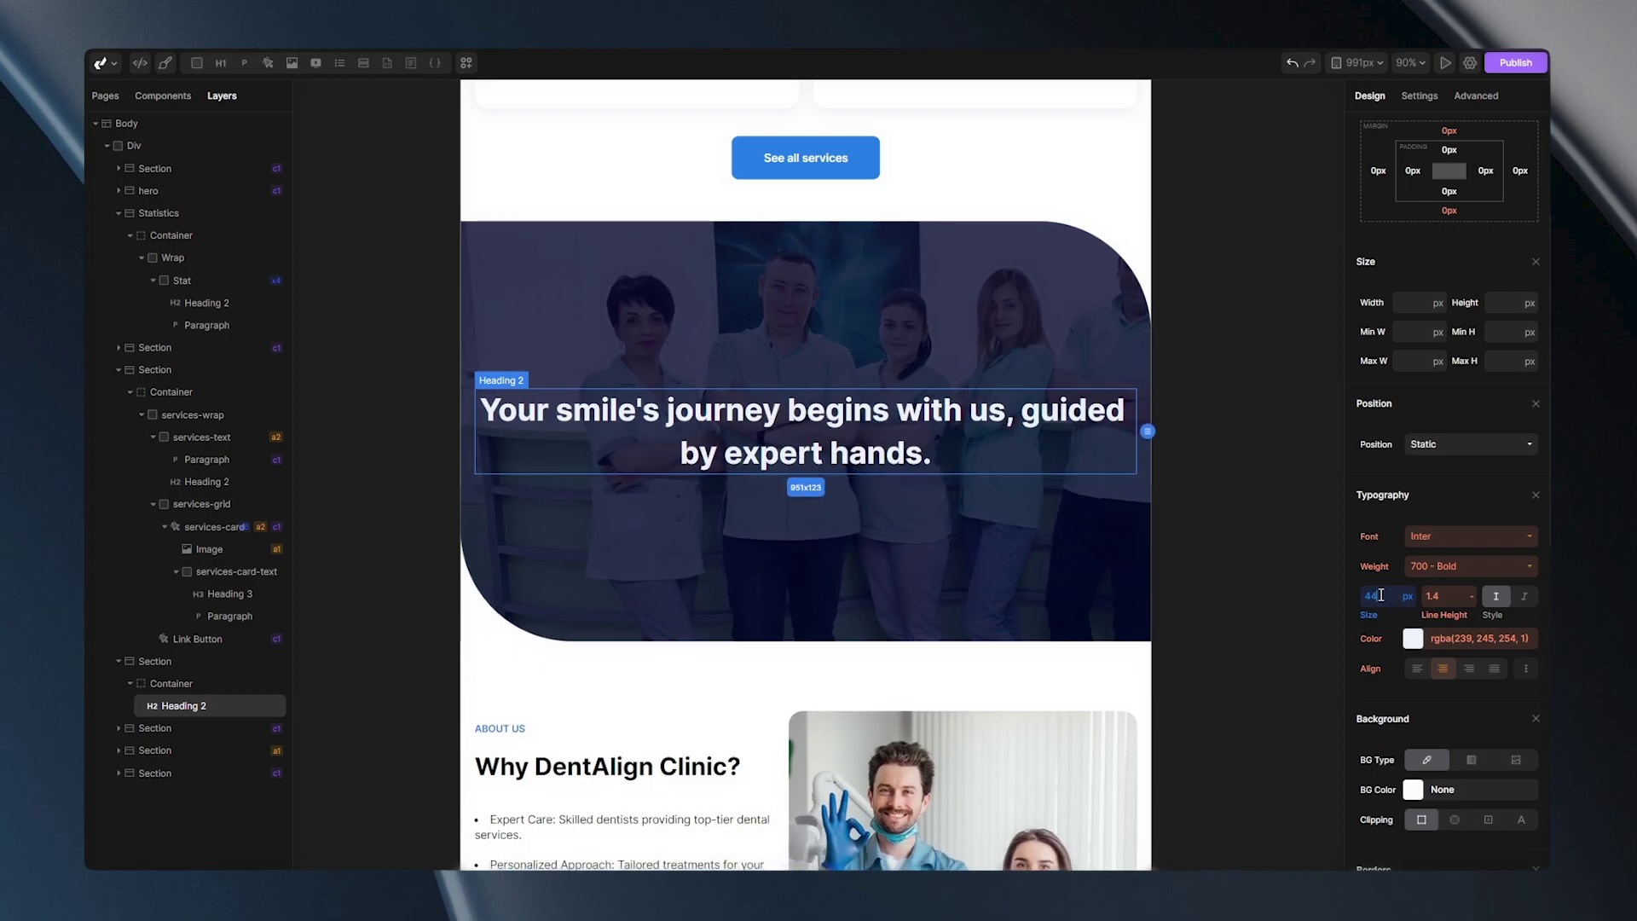
key(Up)
key(Escape)
scroll(1212, 682, down, 5)
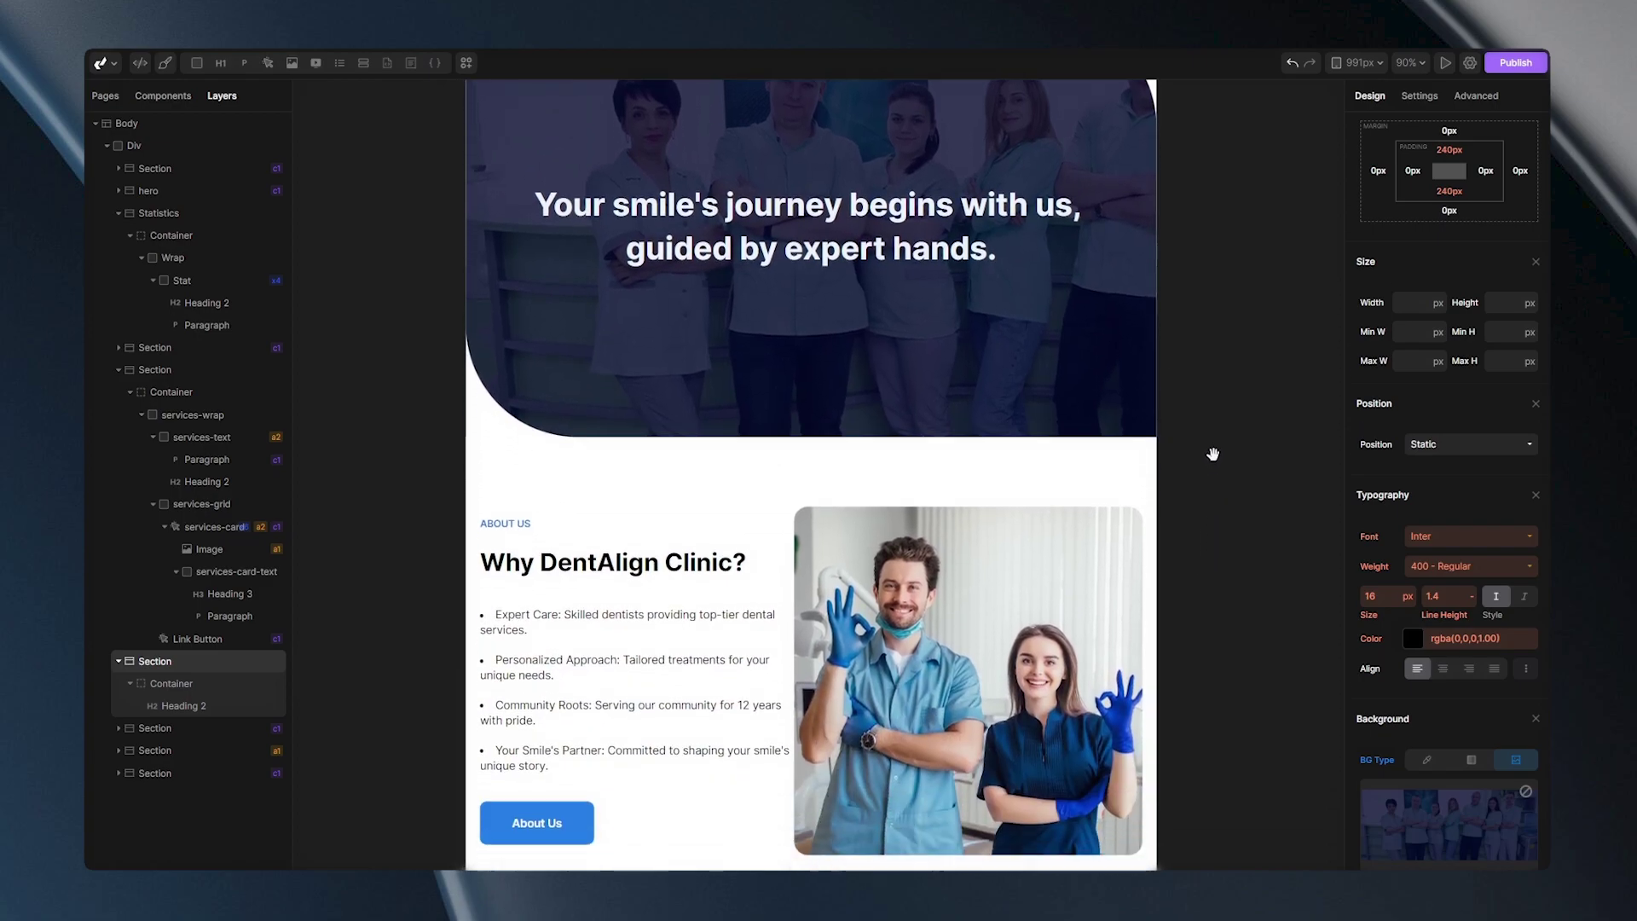
Stack the About Us wrapper's text above the image with a 55 px row gap.
click(753, 447)
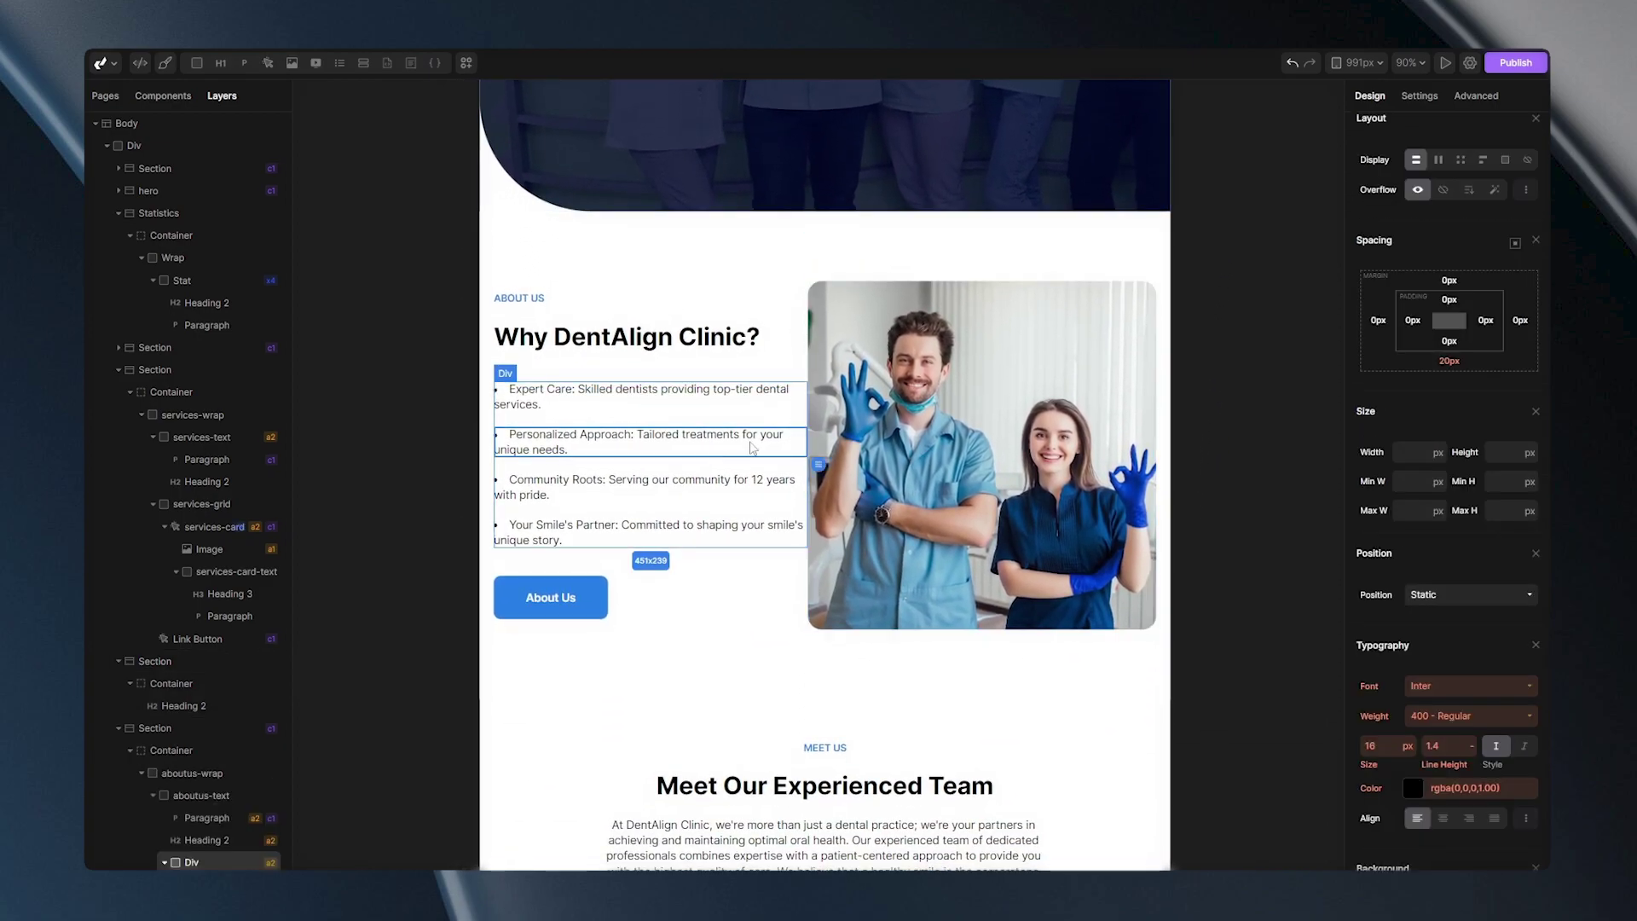
click(184, 774)
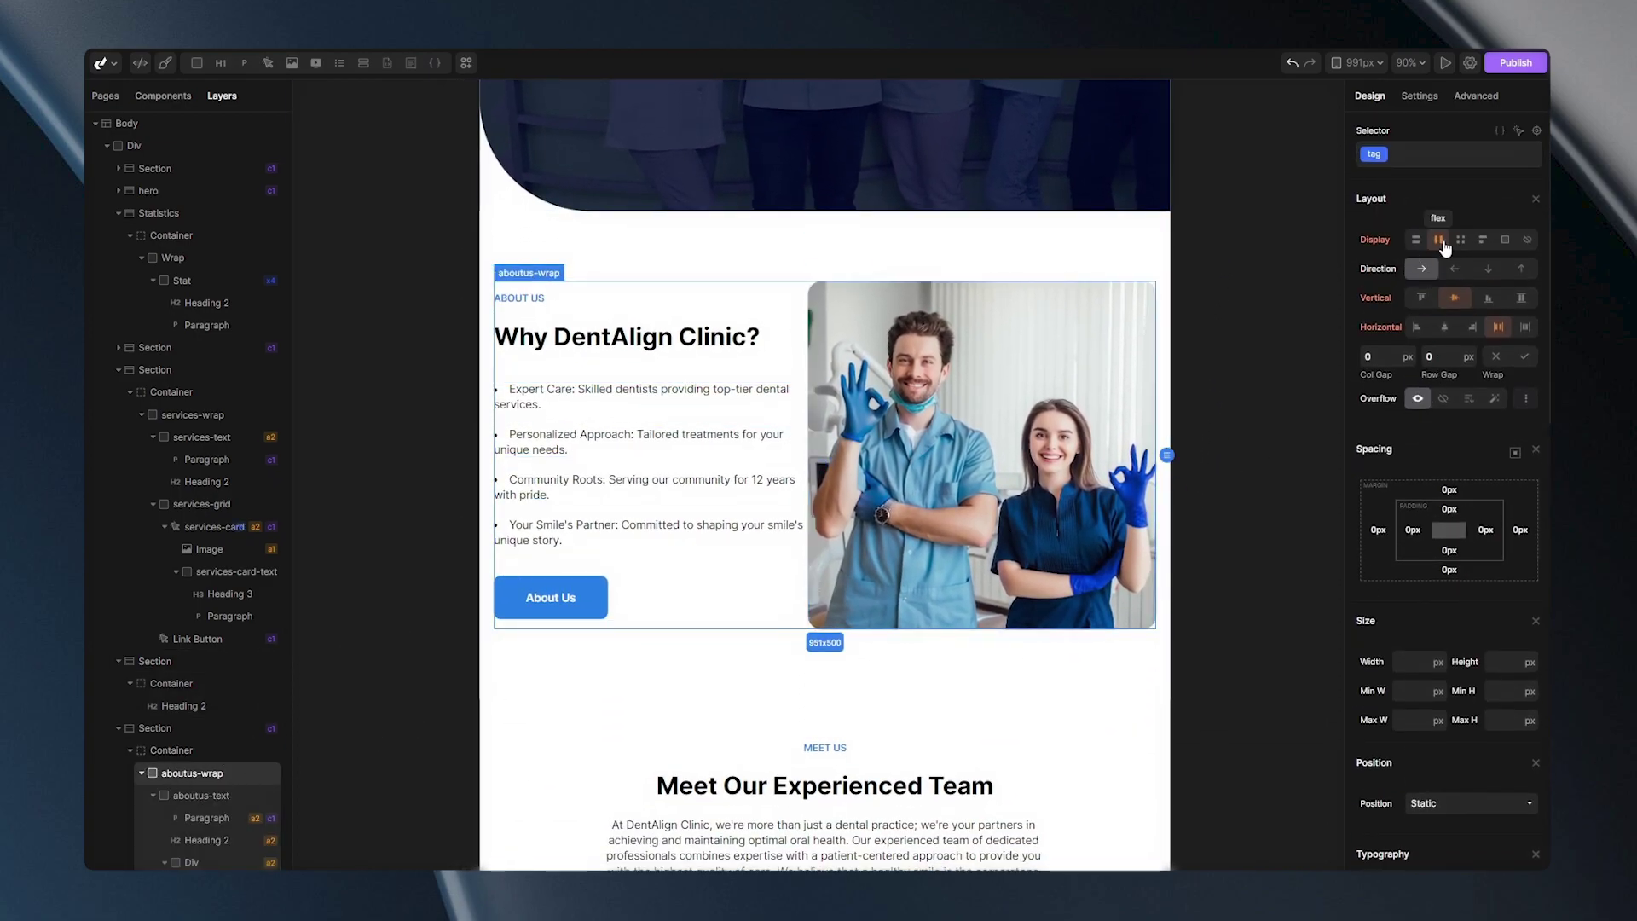
click(1488, 271)
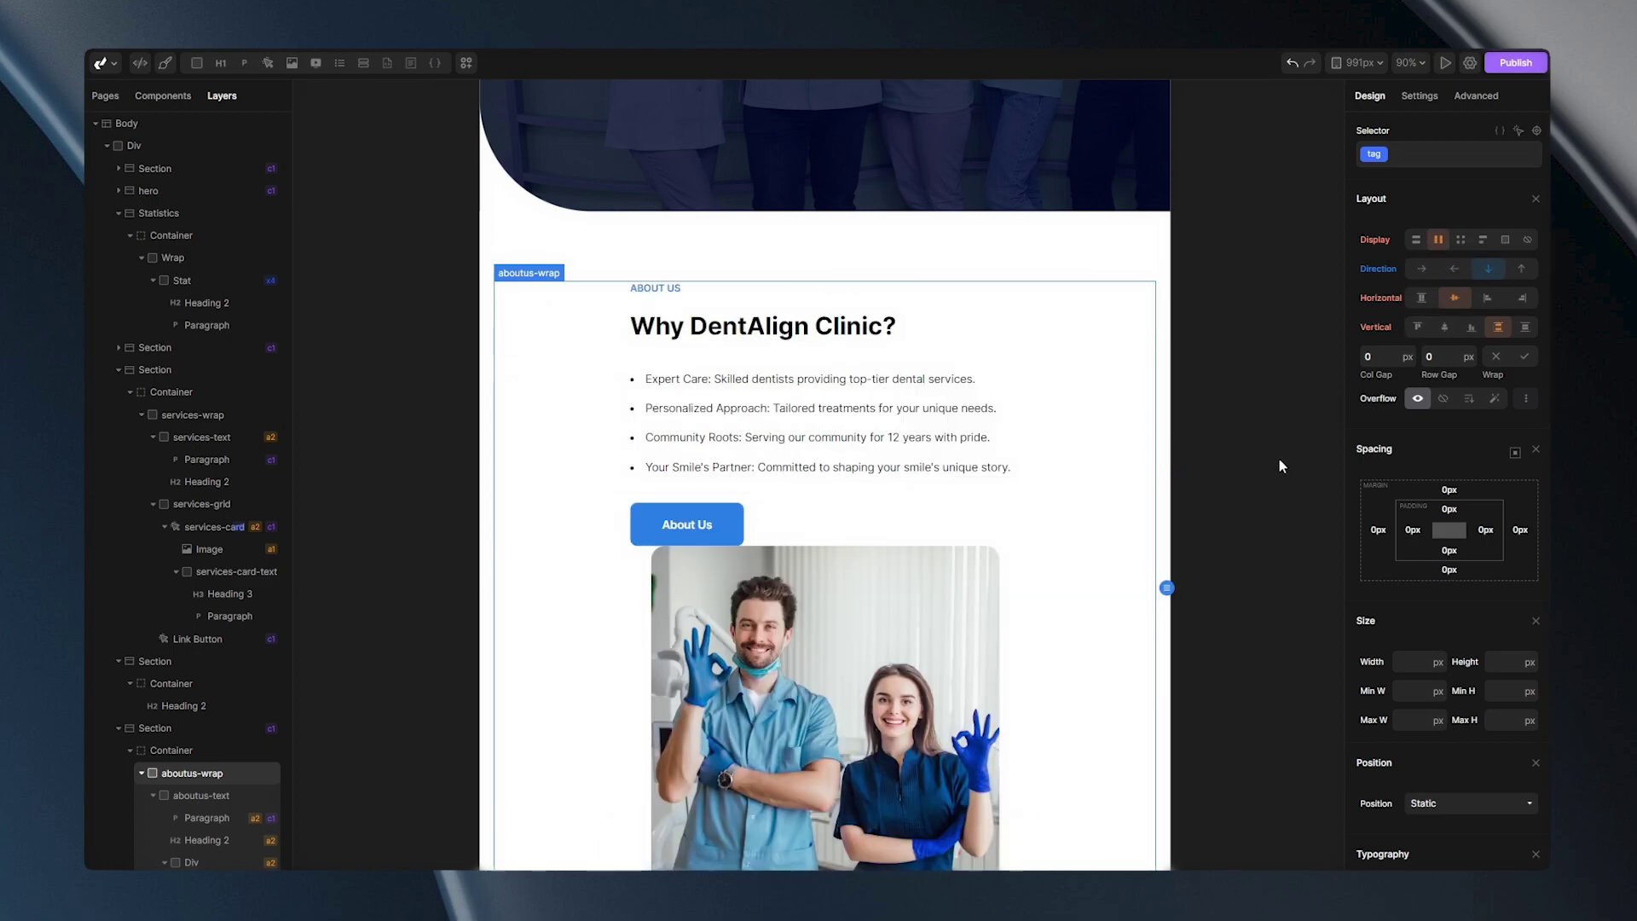
scroll(1292, 445, down, 1)
text(55)
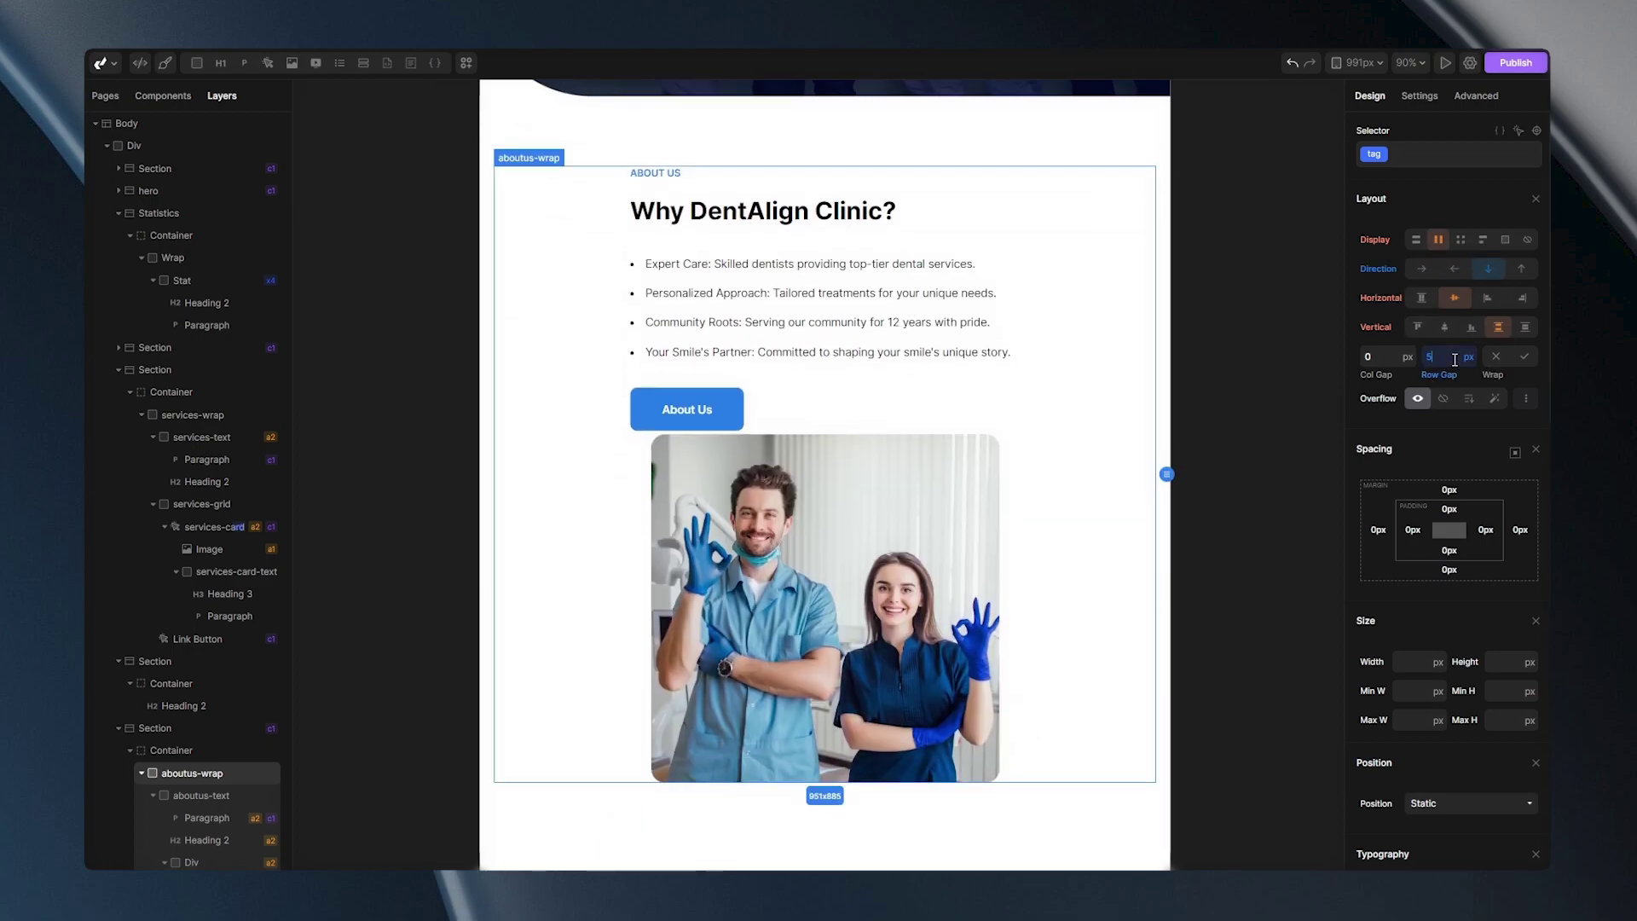
Set the max width of the dentists photo and the About Us text block to 100%.
click(810, 528)
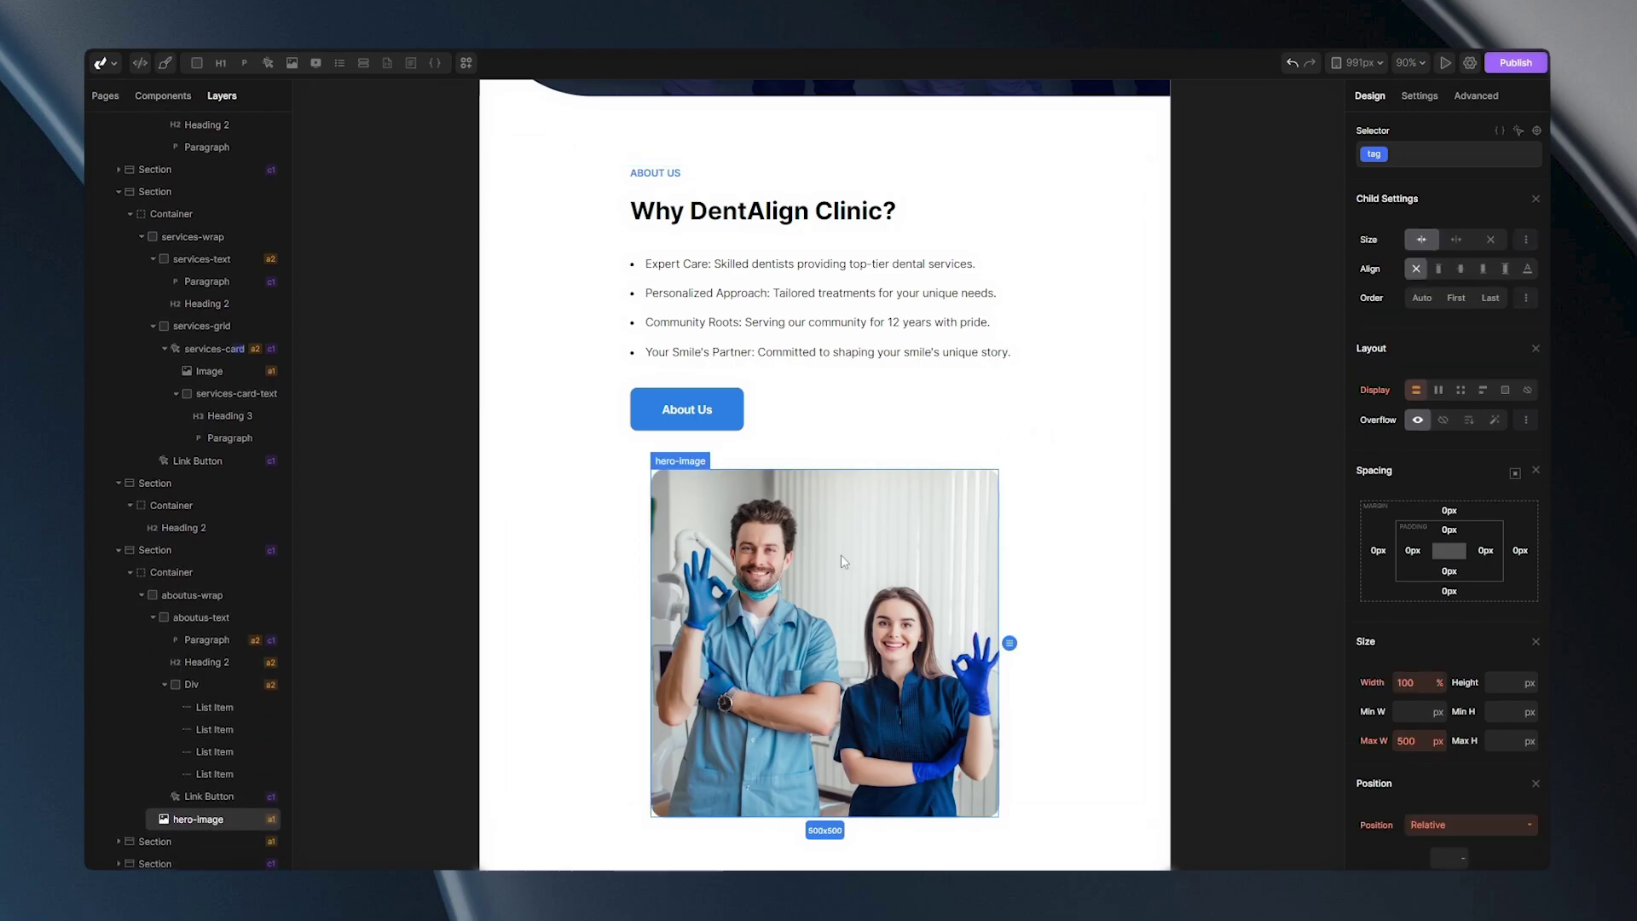
click(1434, 742)
text(100%)
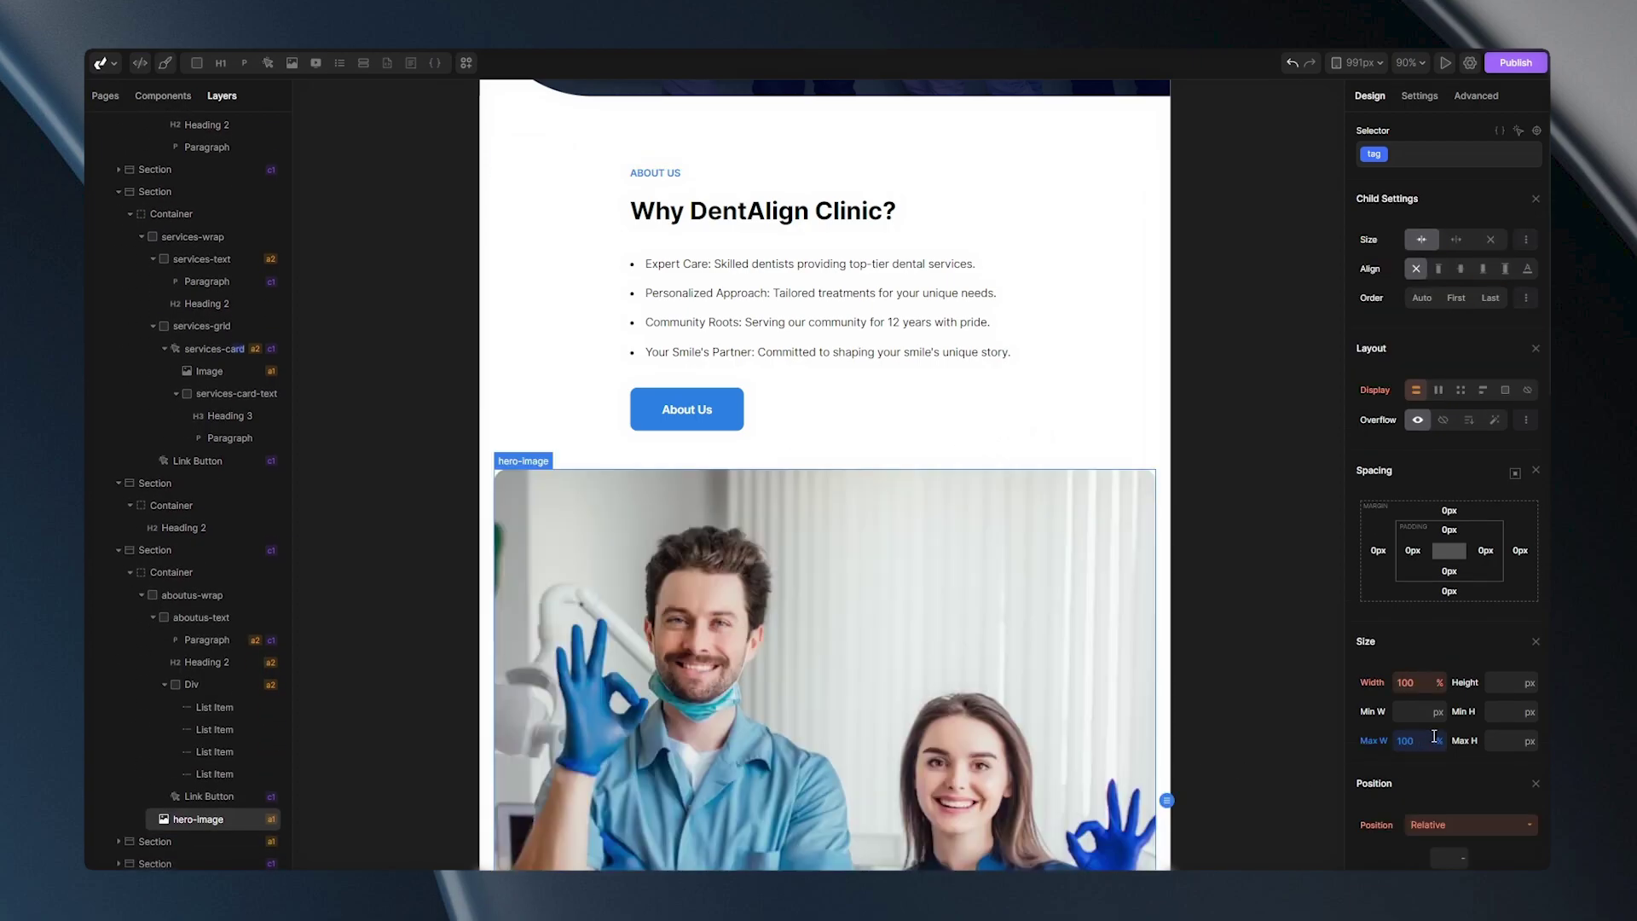
click(870, 390)
scroll(1407, 665, down, 3)
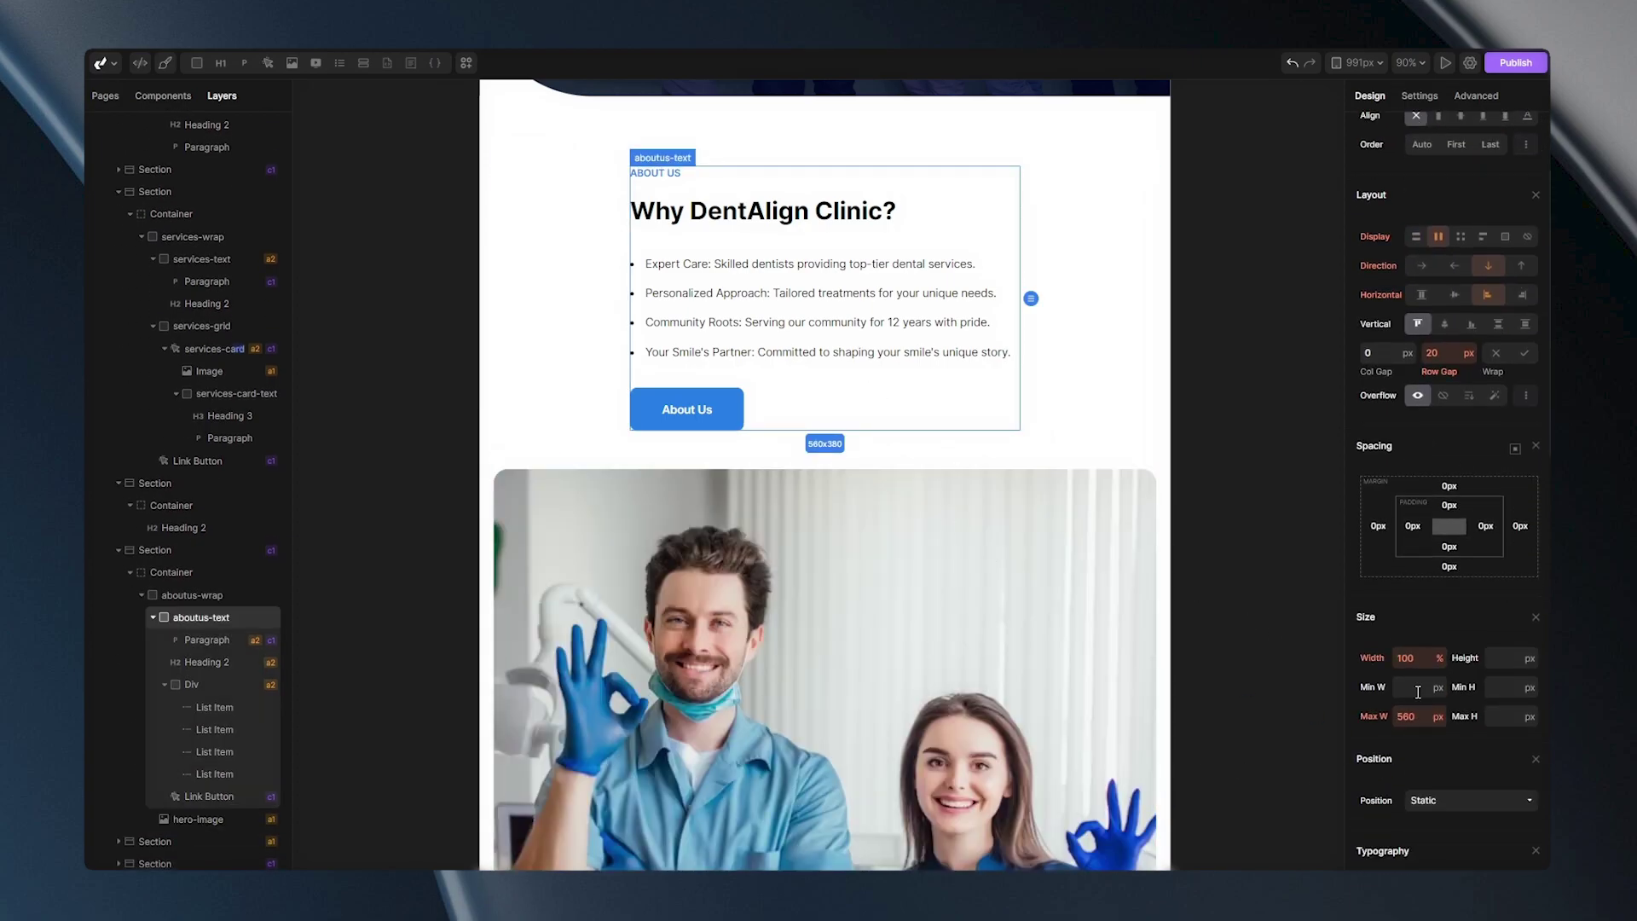
click(1420, 714)
text(100%)
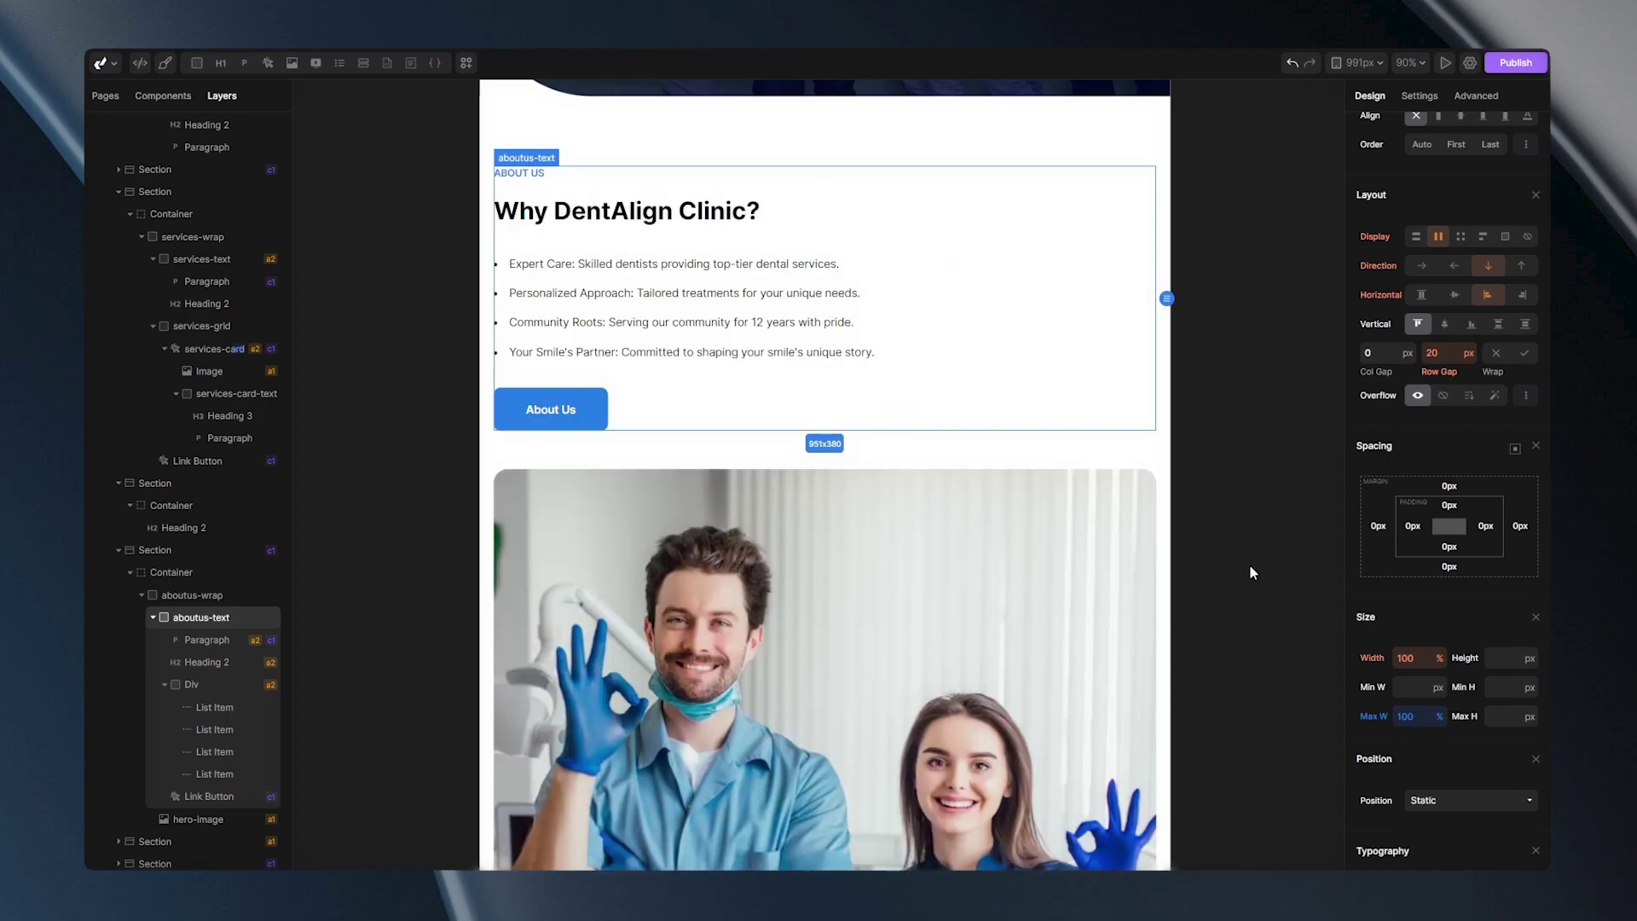
Reduce the About Us section's bottom padding to the 40 preset.
scroll(1219, 451, down, 6)
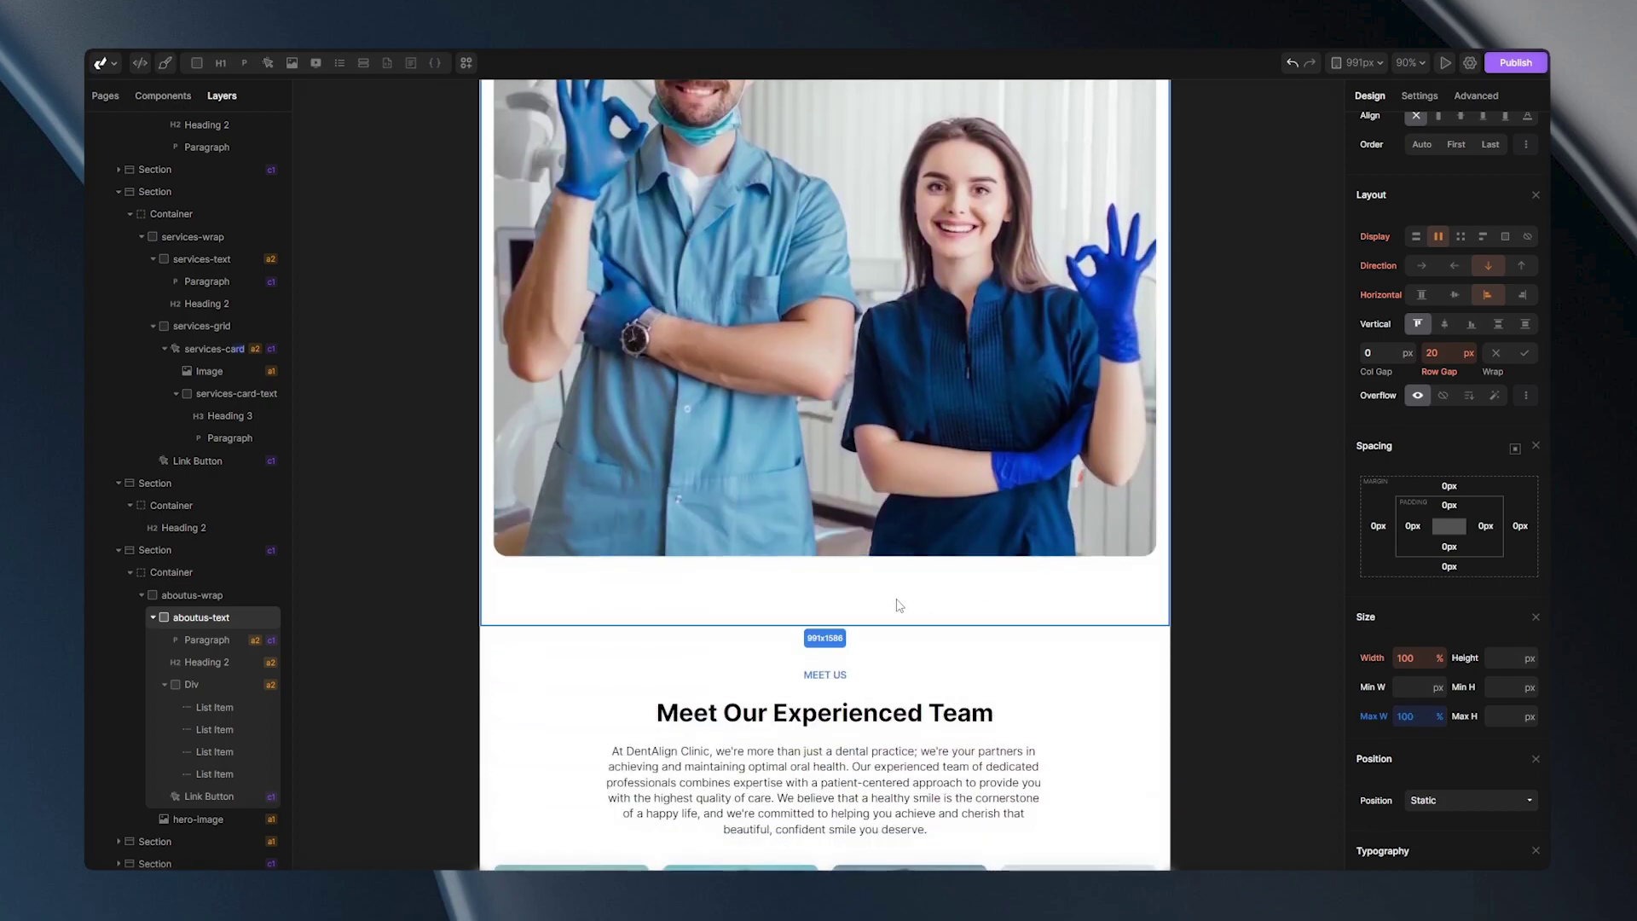
click(900, 606)
click(1449, 421)
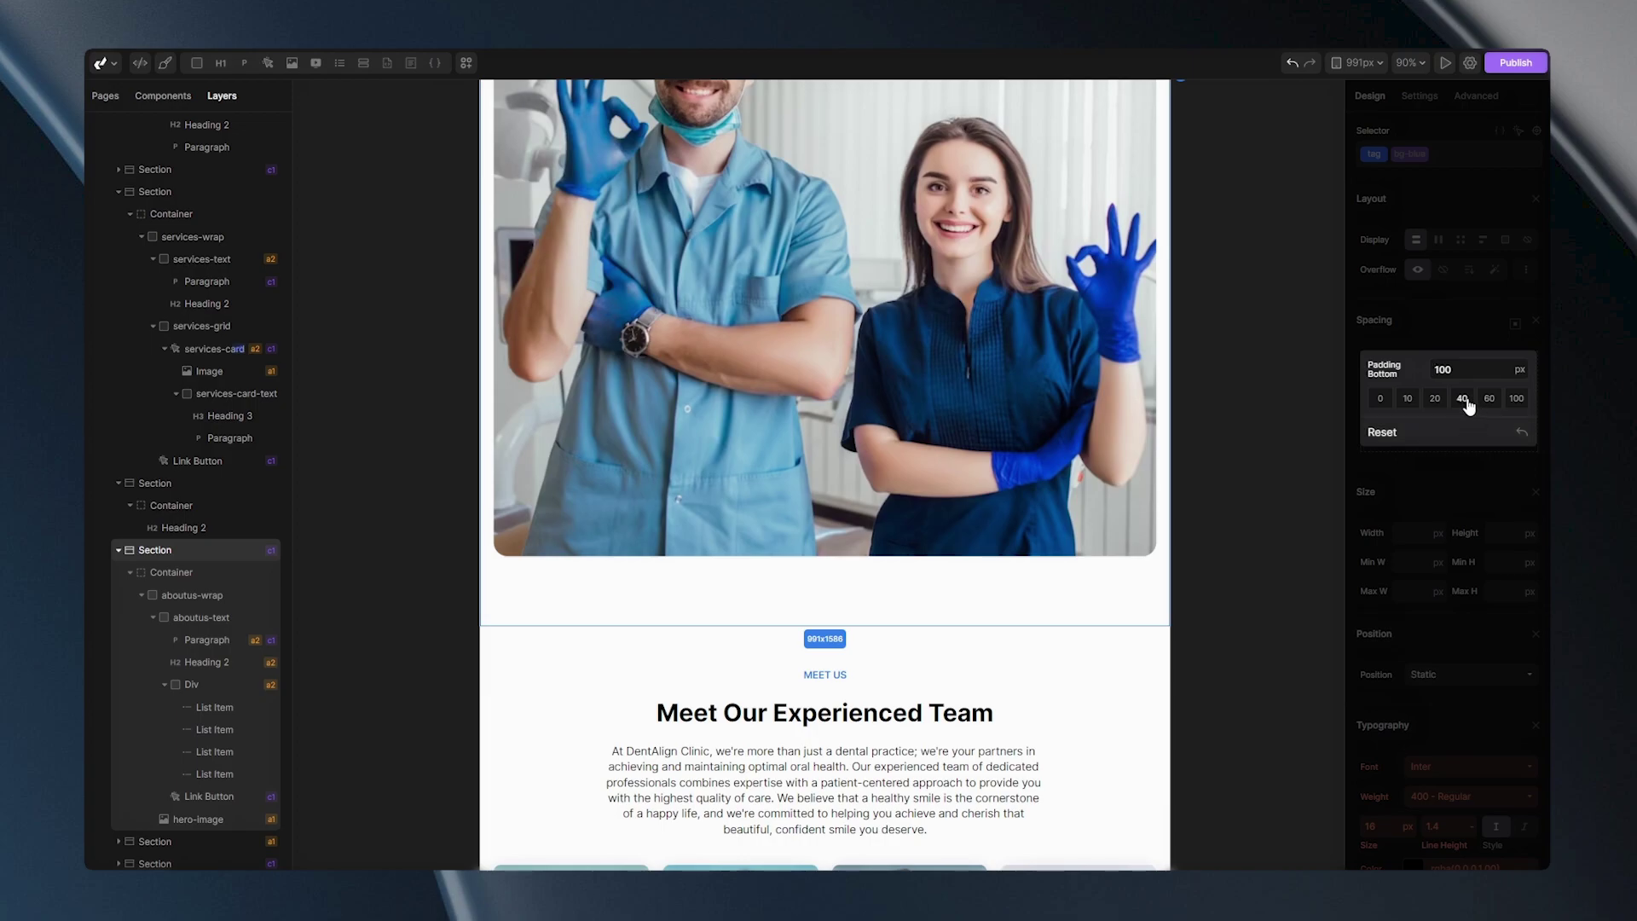
click(1463, 398)
Reduce the doctor-card grid from four to two columns and set its row gap to 25.
scroll(1224, 439, down, 6)
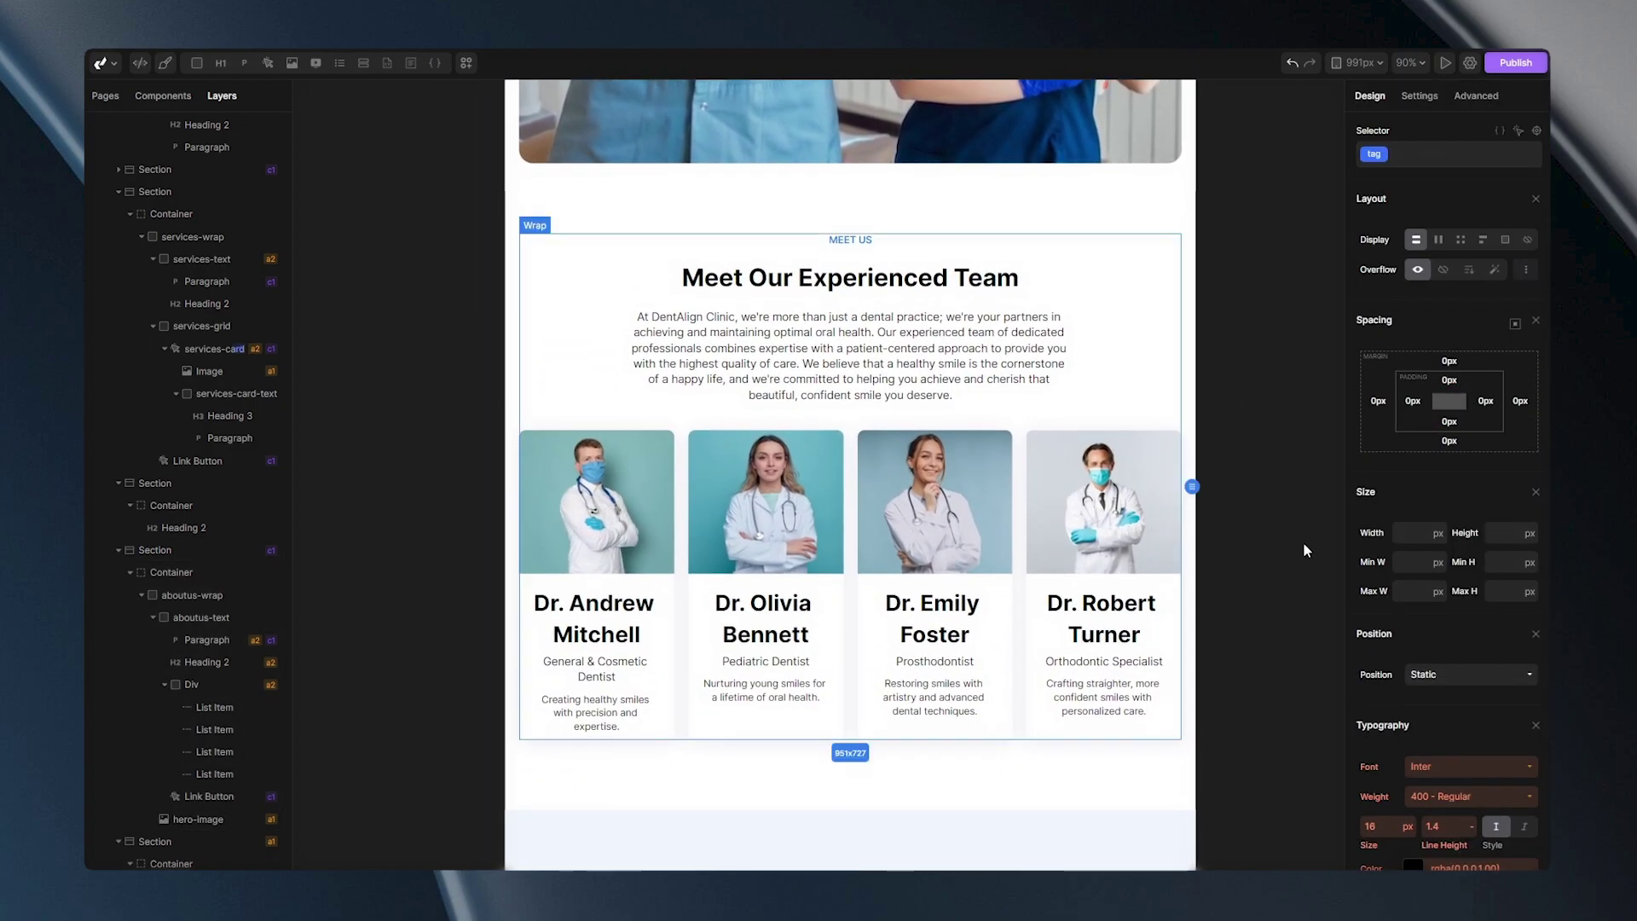
click(1020, 588)
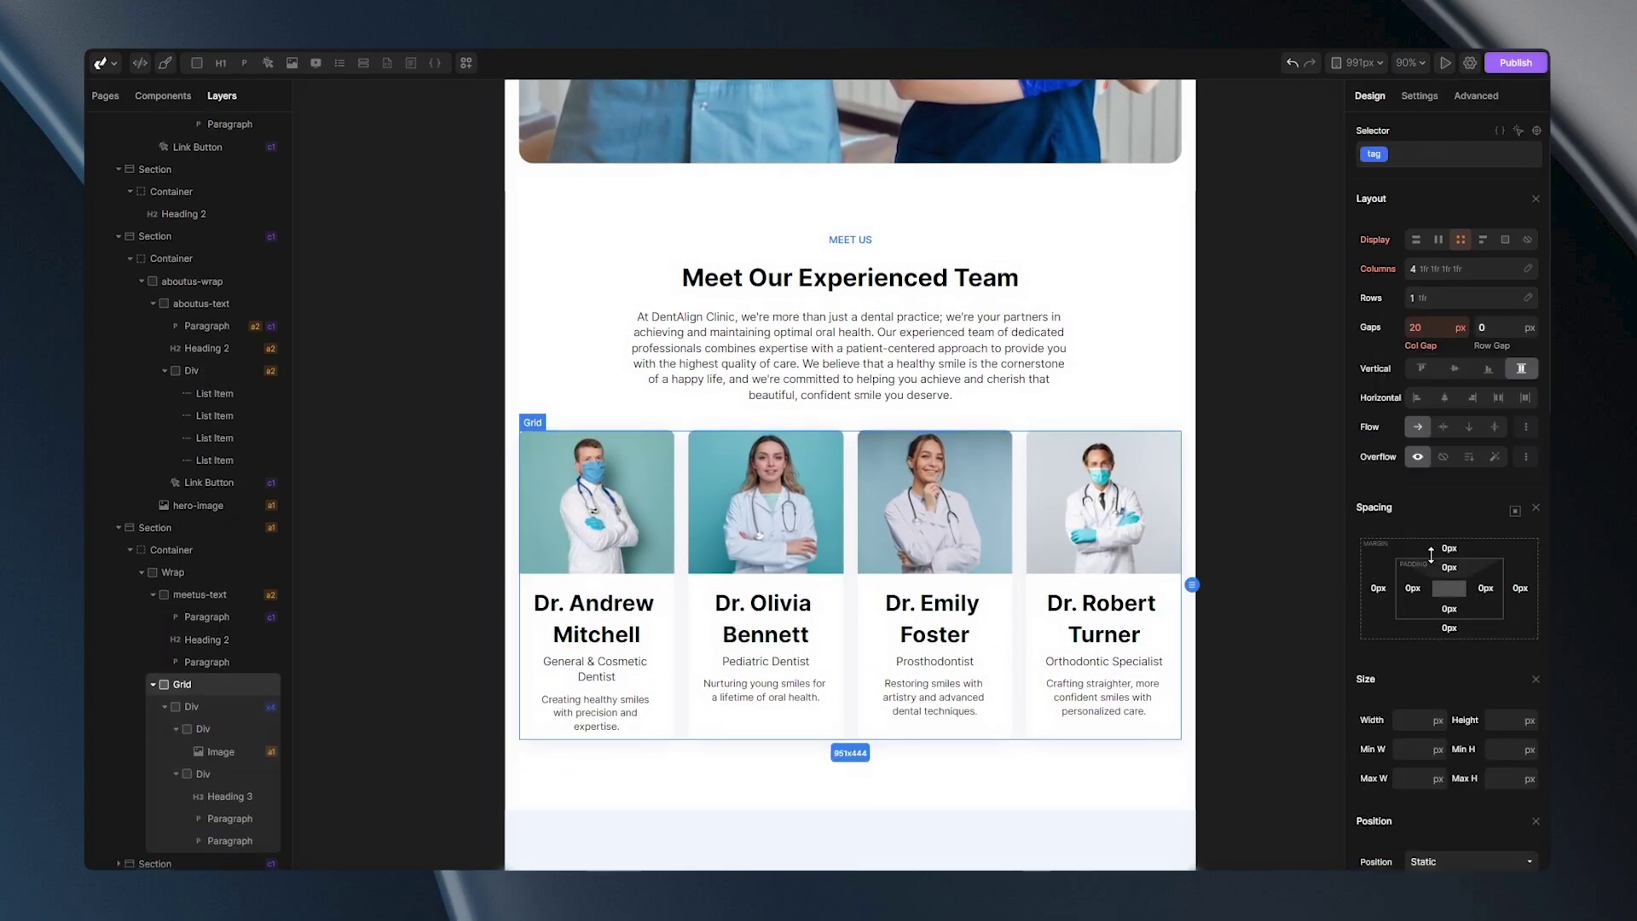
click(1447, 266)
click(1487, 303)
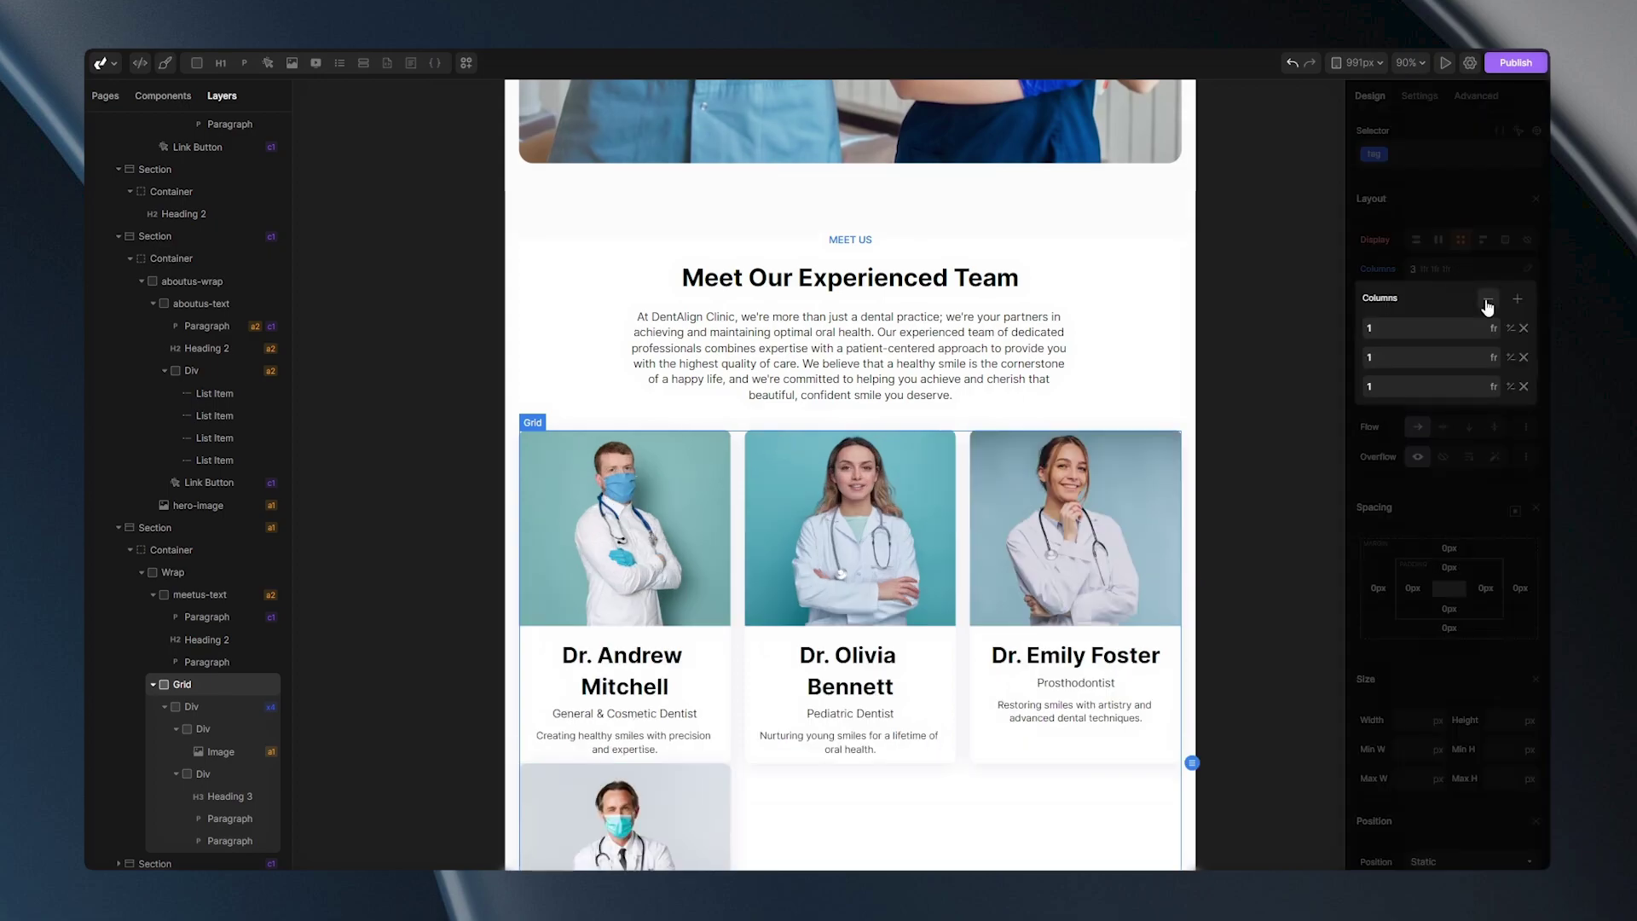
click(1487, 303)
scroll(1267, 493, down, 3)
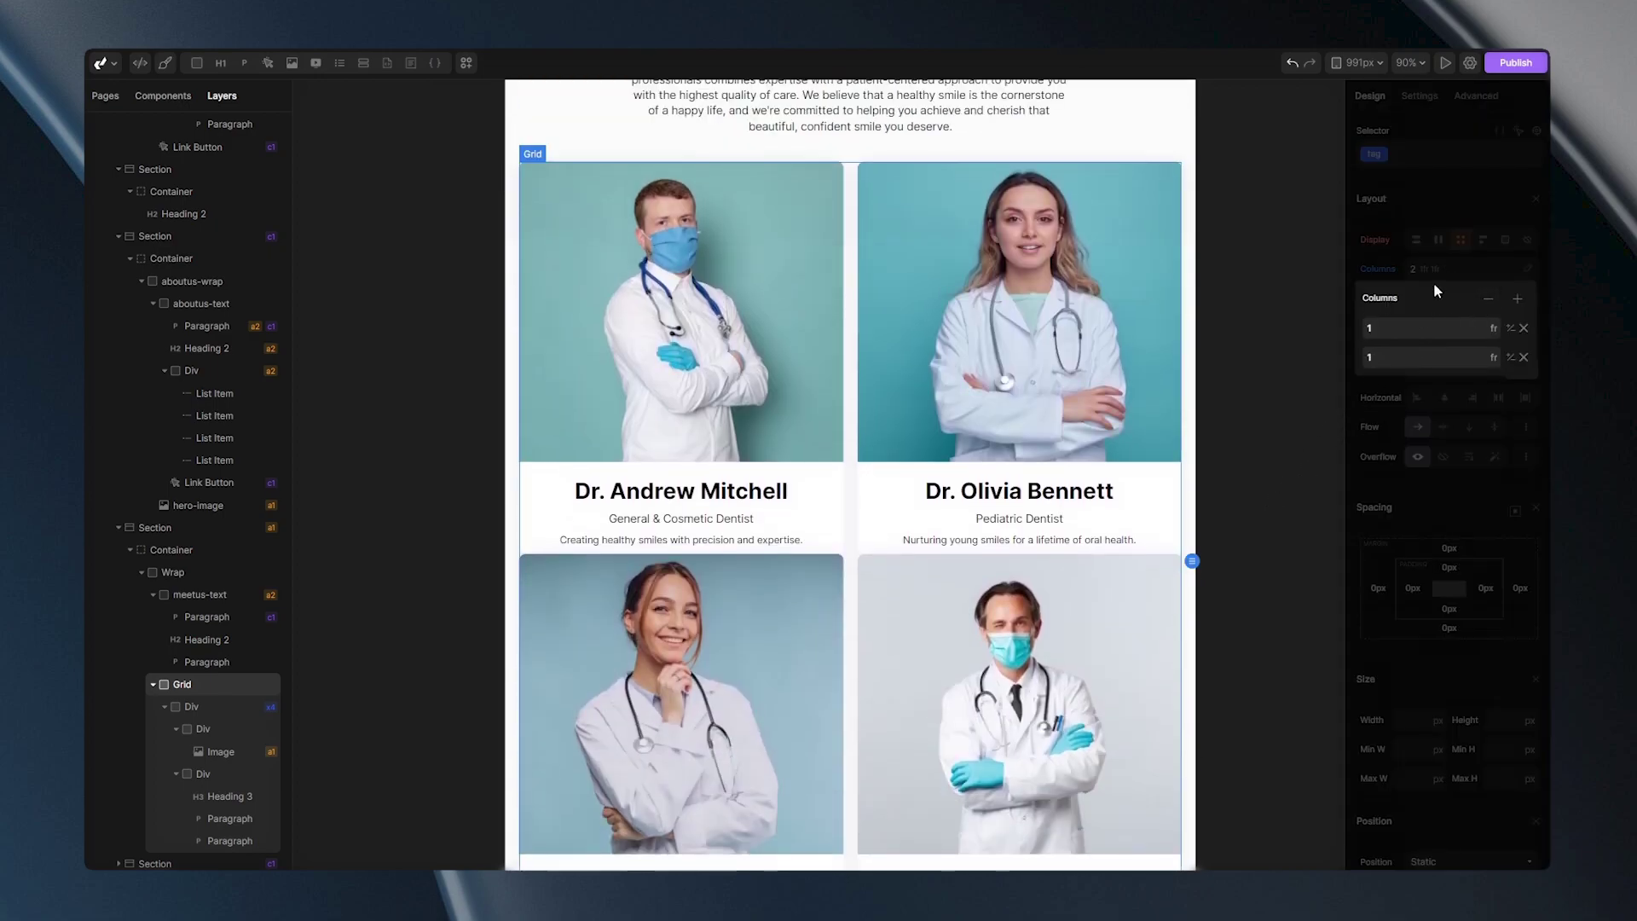
click(1451, 272)
click(1493, 326)
text(25)
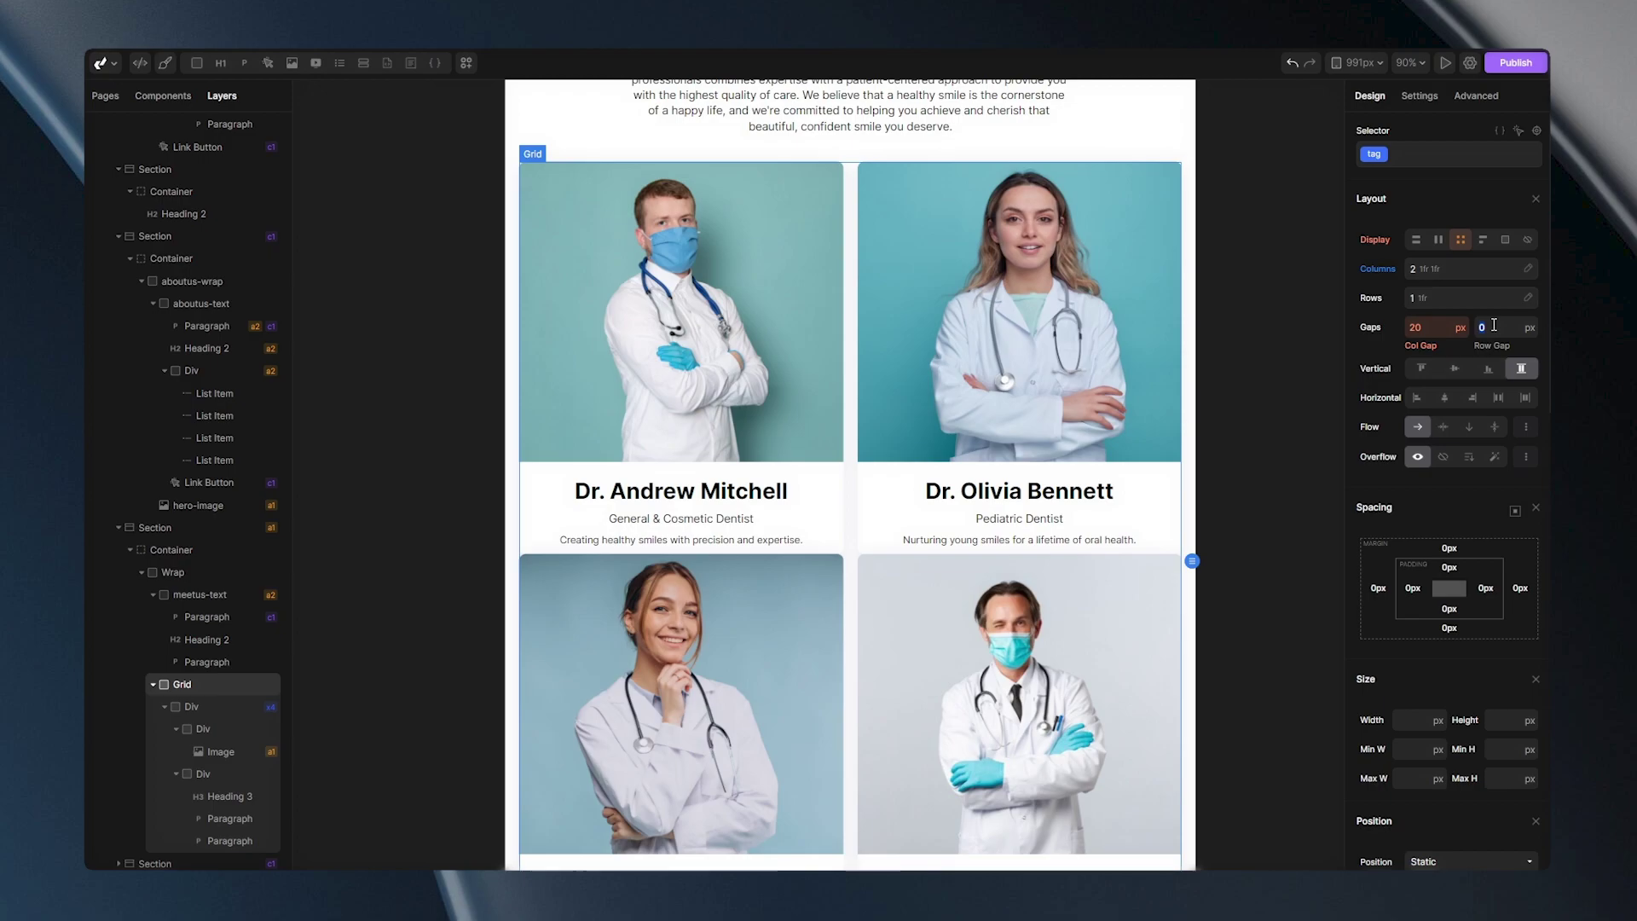
scroll(1266, 380, down, 10)
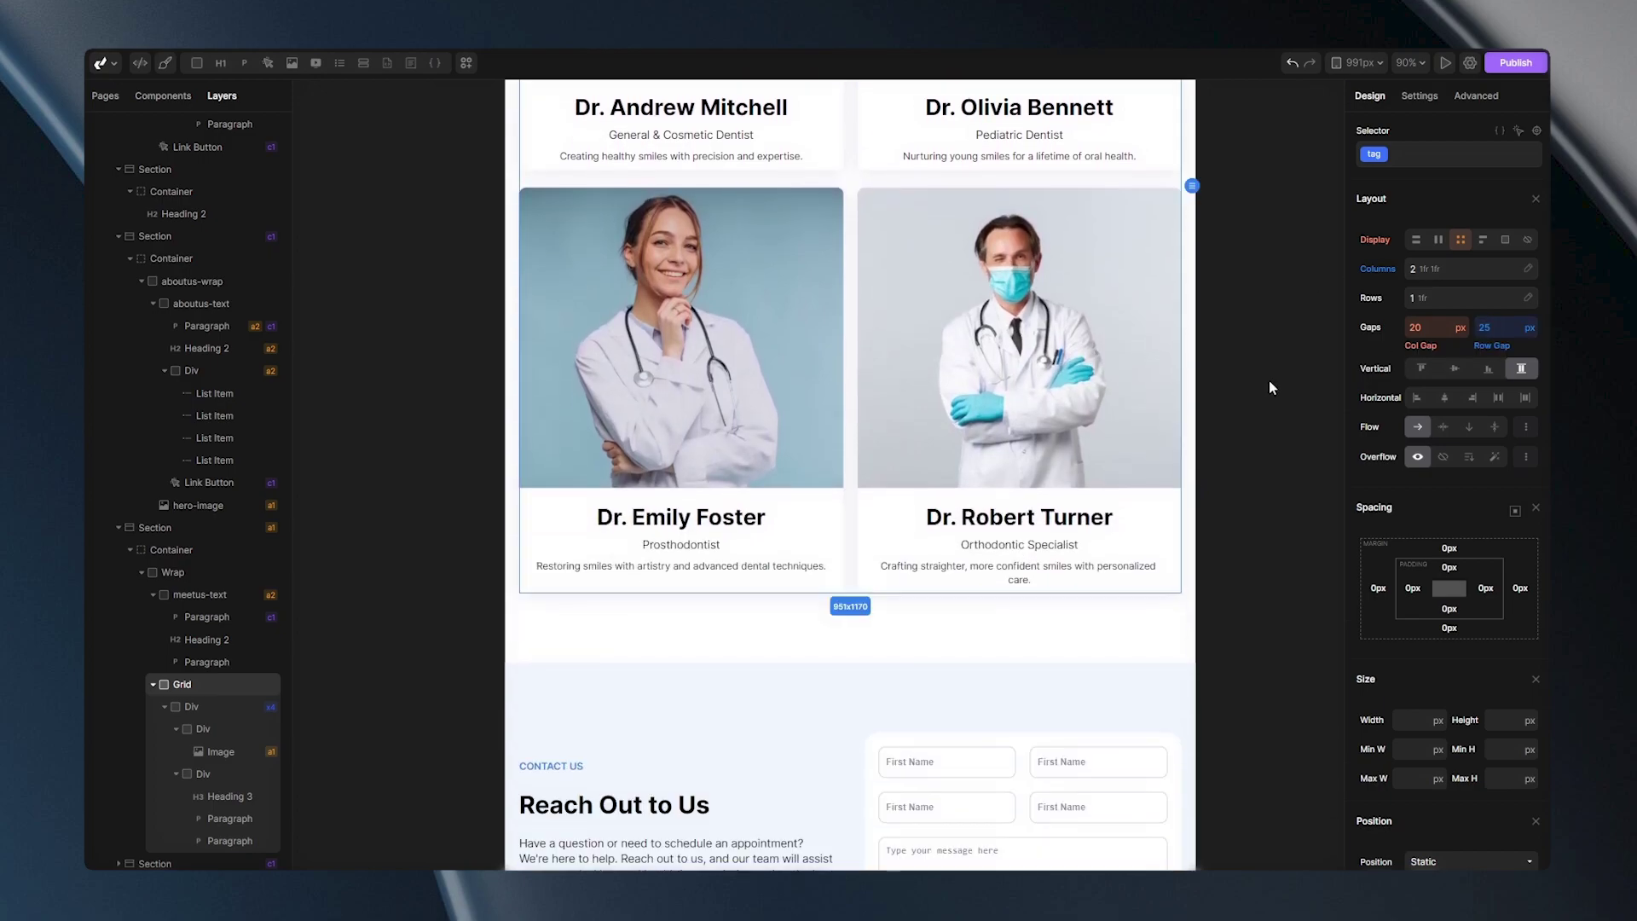
Set the contact wrapper to one column with a 55 px row gap between text and form.
click(855, 518)
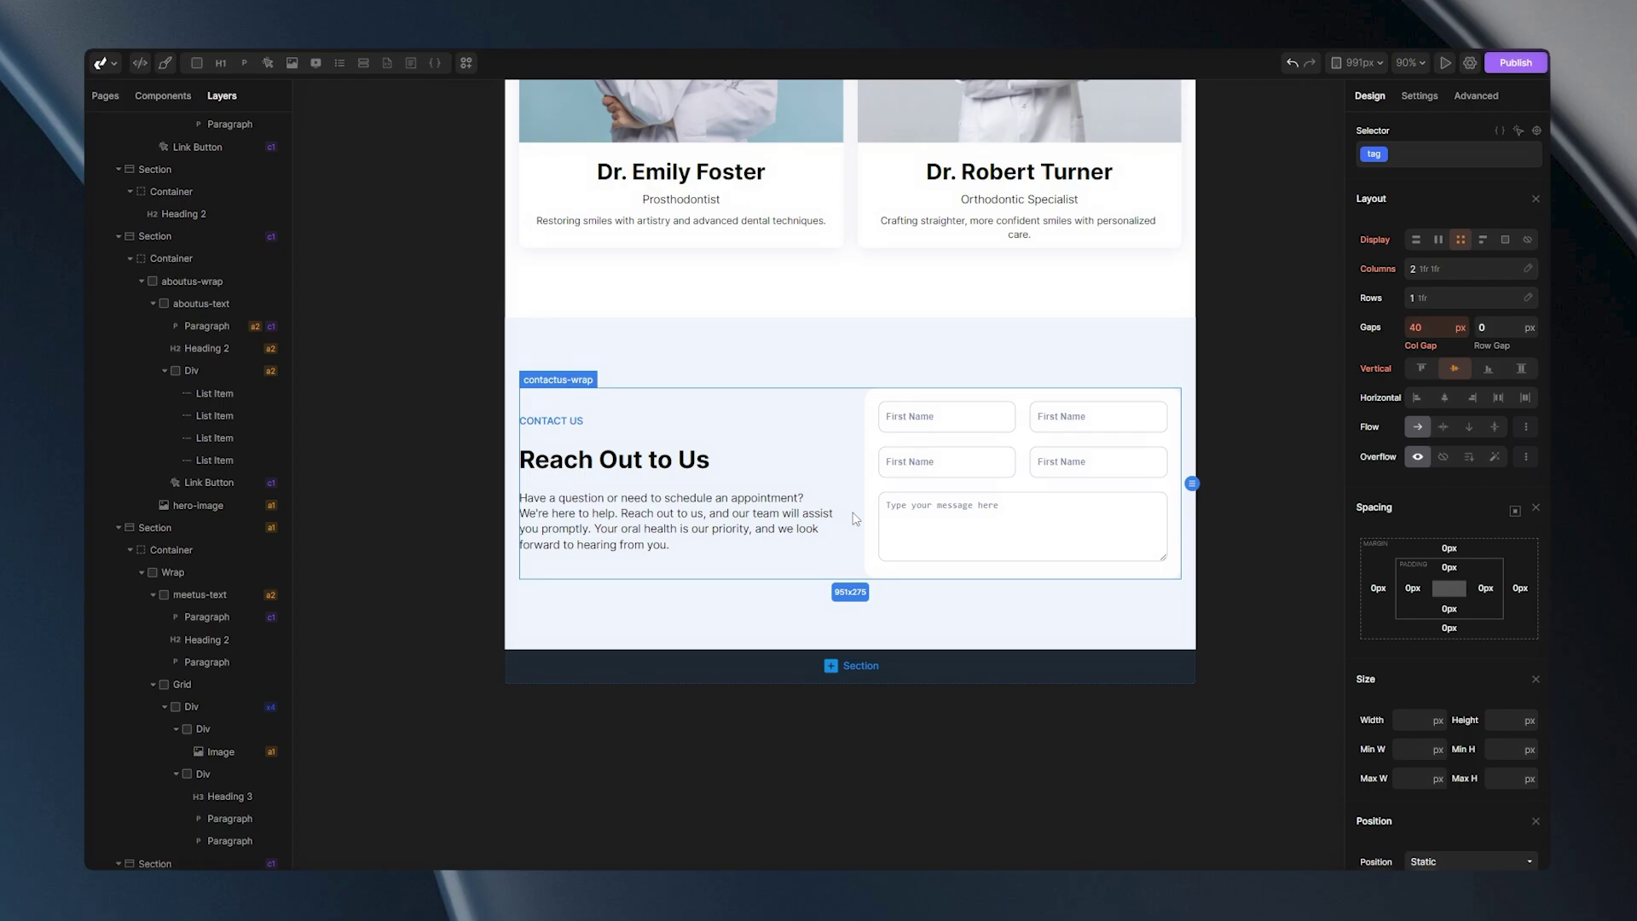
click(1468, 270)
click(1488, 301)
click(1492, 274)
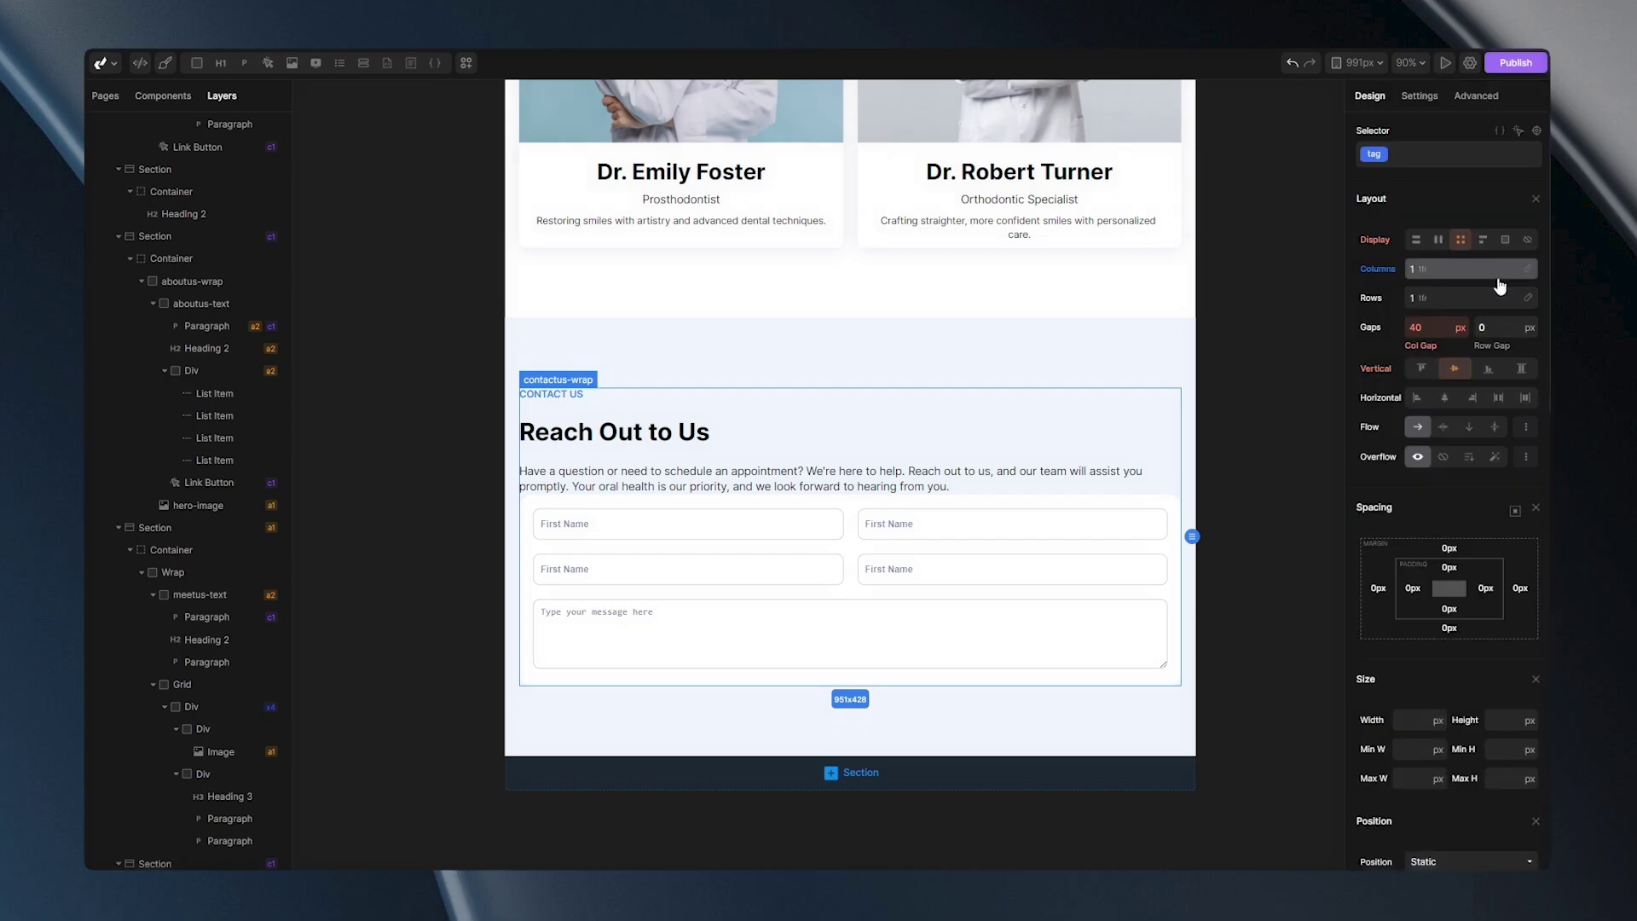
click(1490, 327)
text(55)
Shrink the contact section's top and bottom padding, then clear the selection.
click(1092, 356)
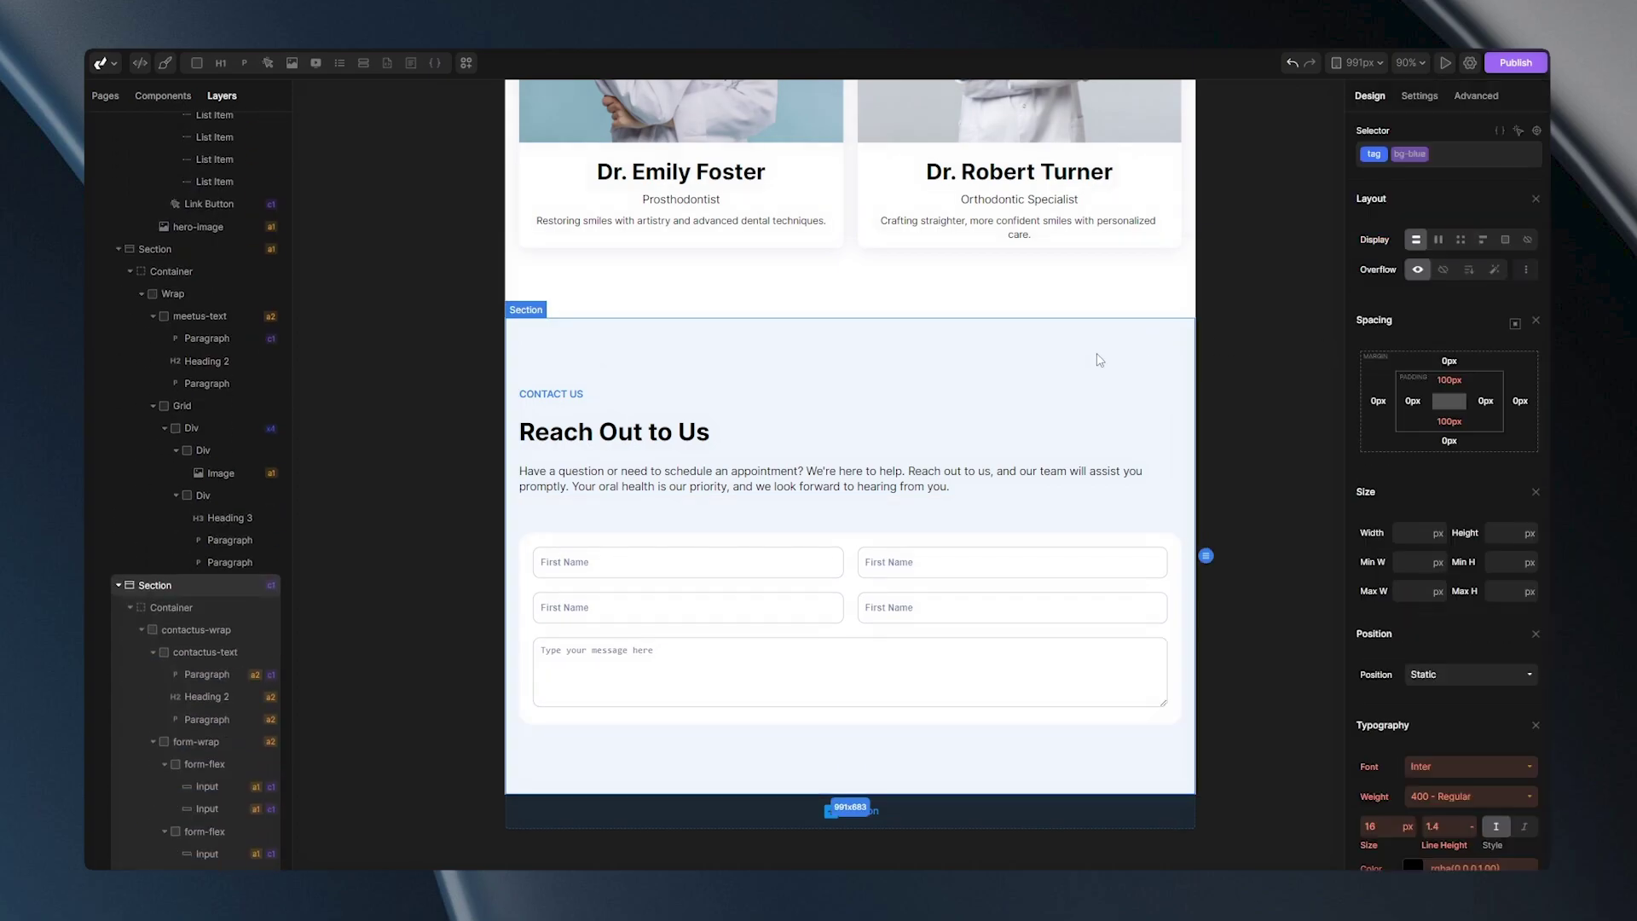
drag(1448, 422, 1480, 447)
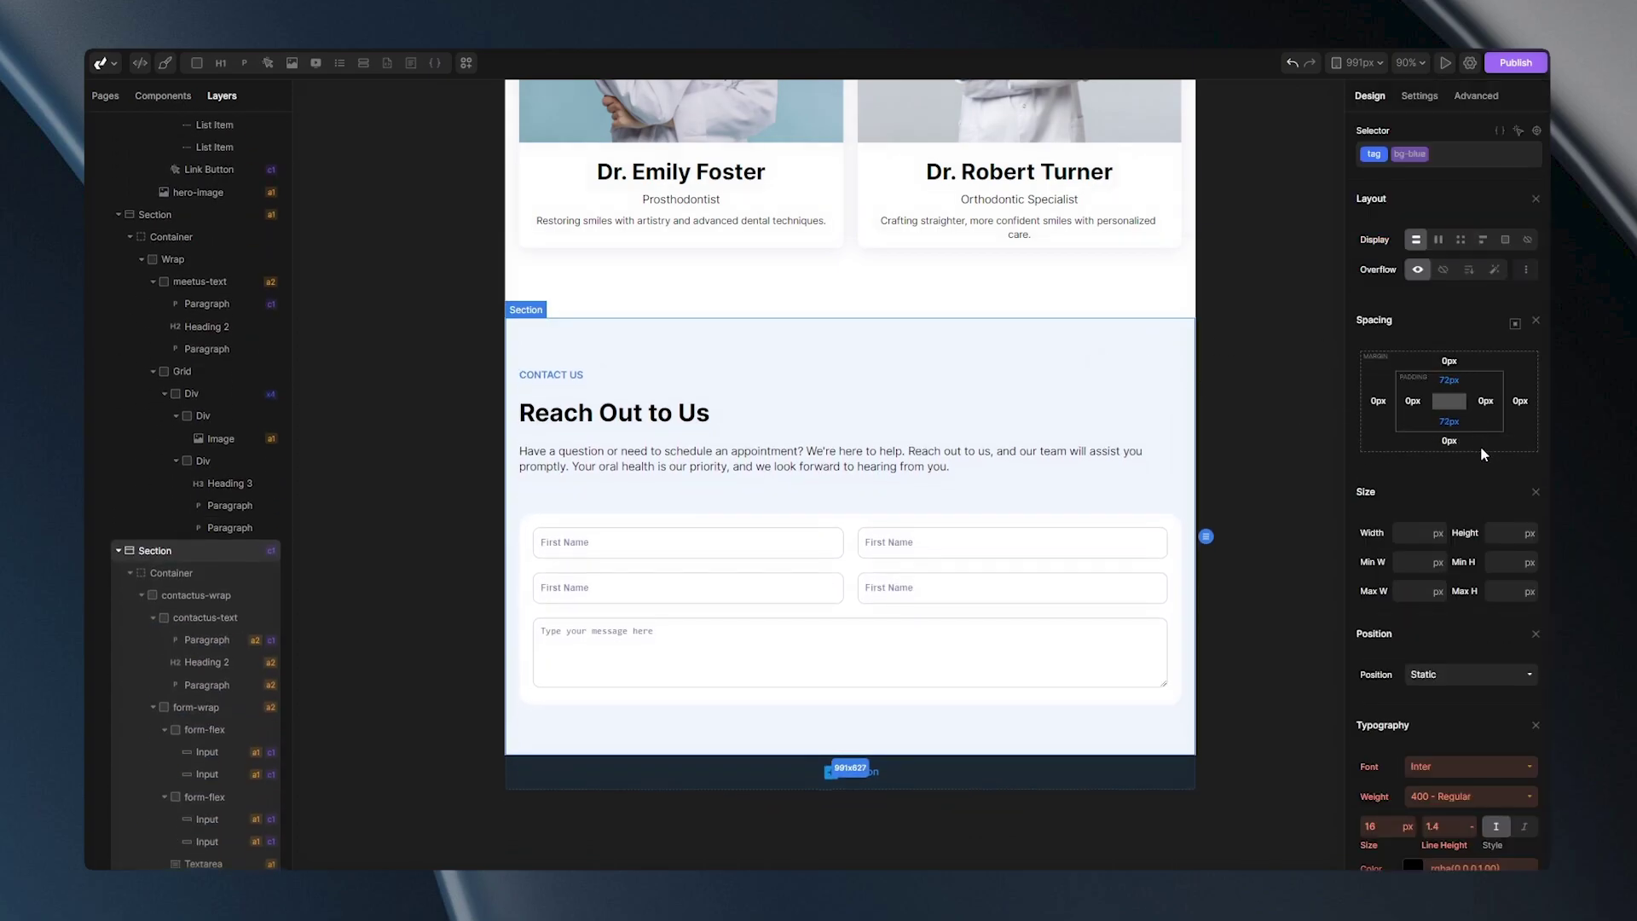
click(1291, 407)
drag(1291, 407, 1250, 415)
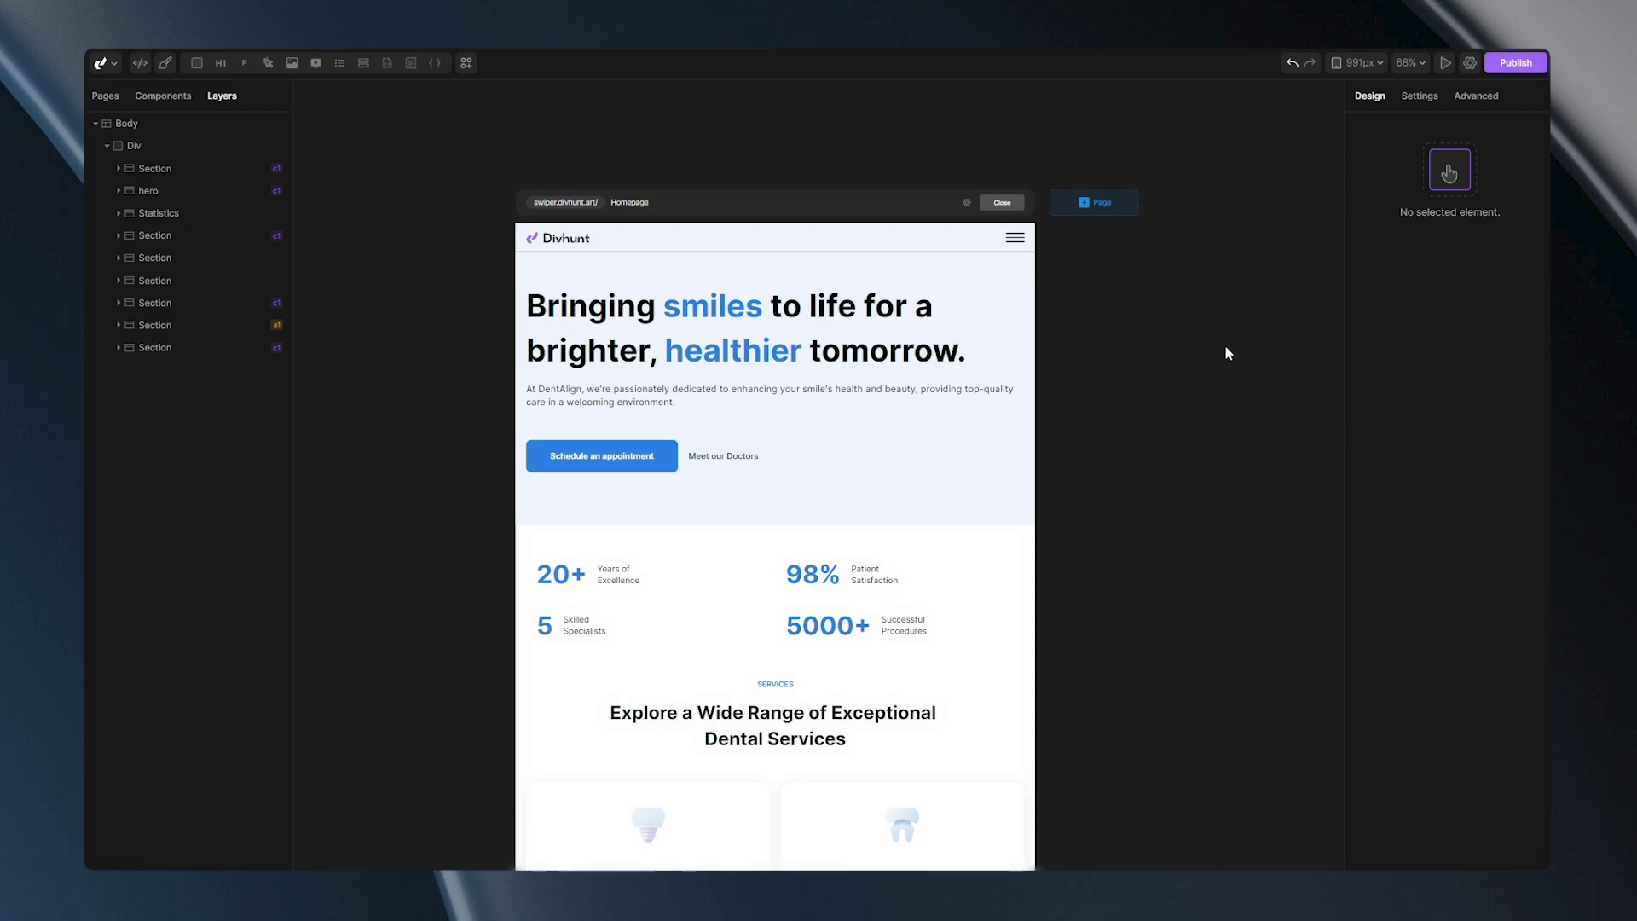
Switch to the 767px breakpoint and scroll past the service and doctor cards to the contact form.
click(1355, 63)
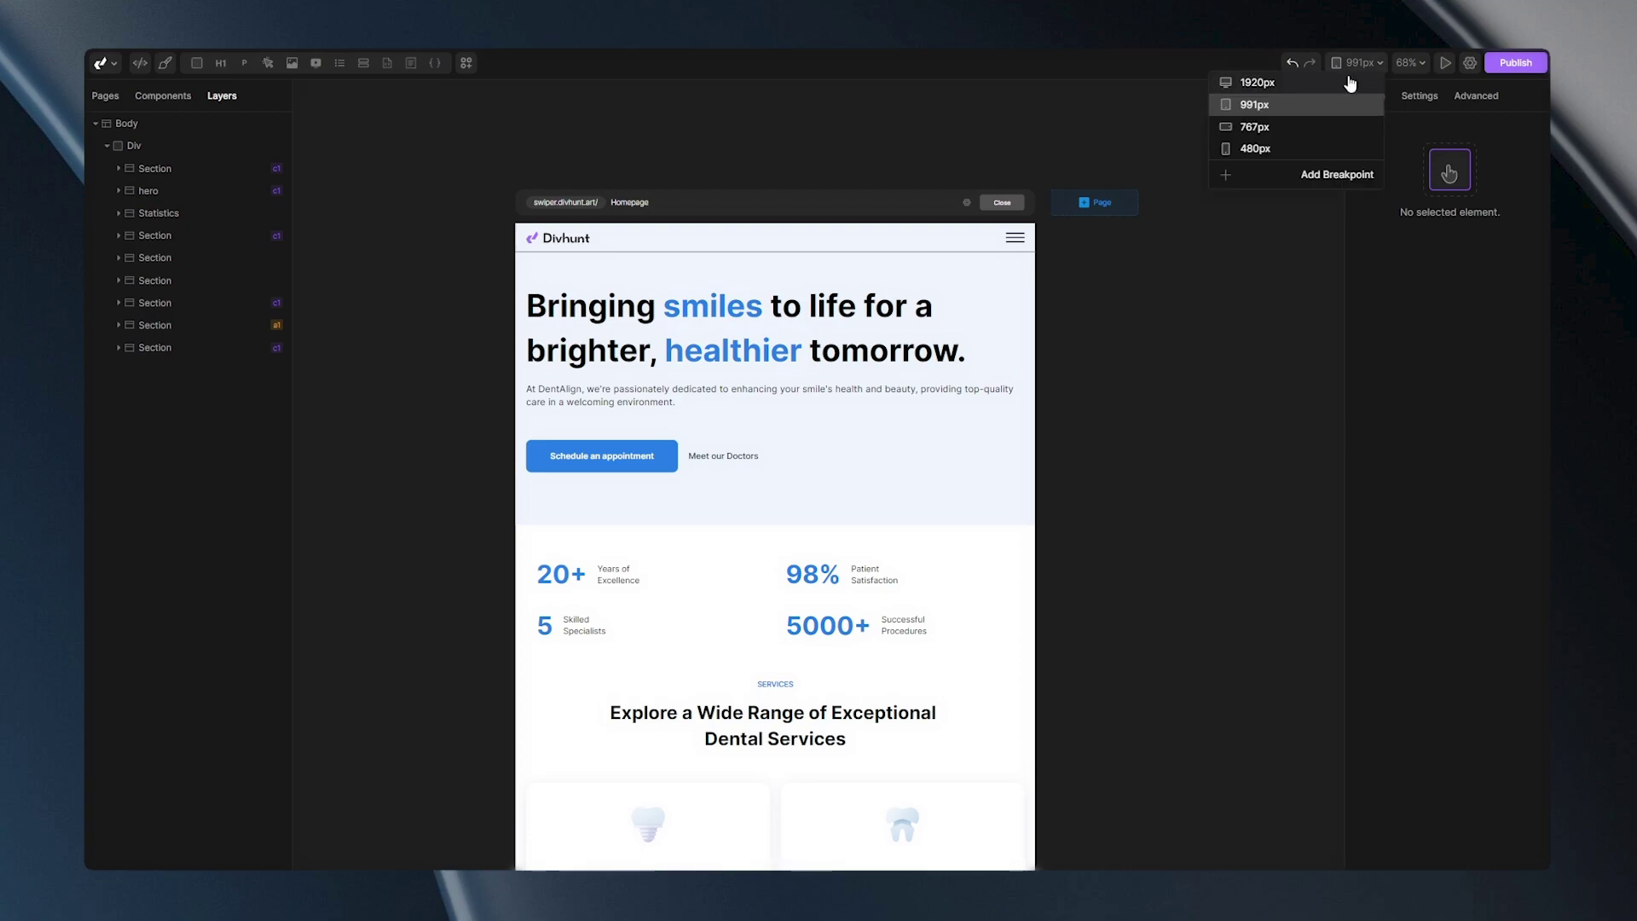
click(1248, 127)
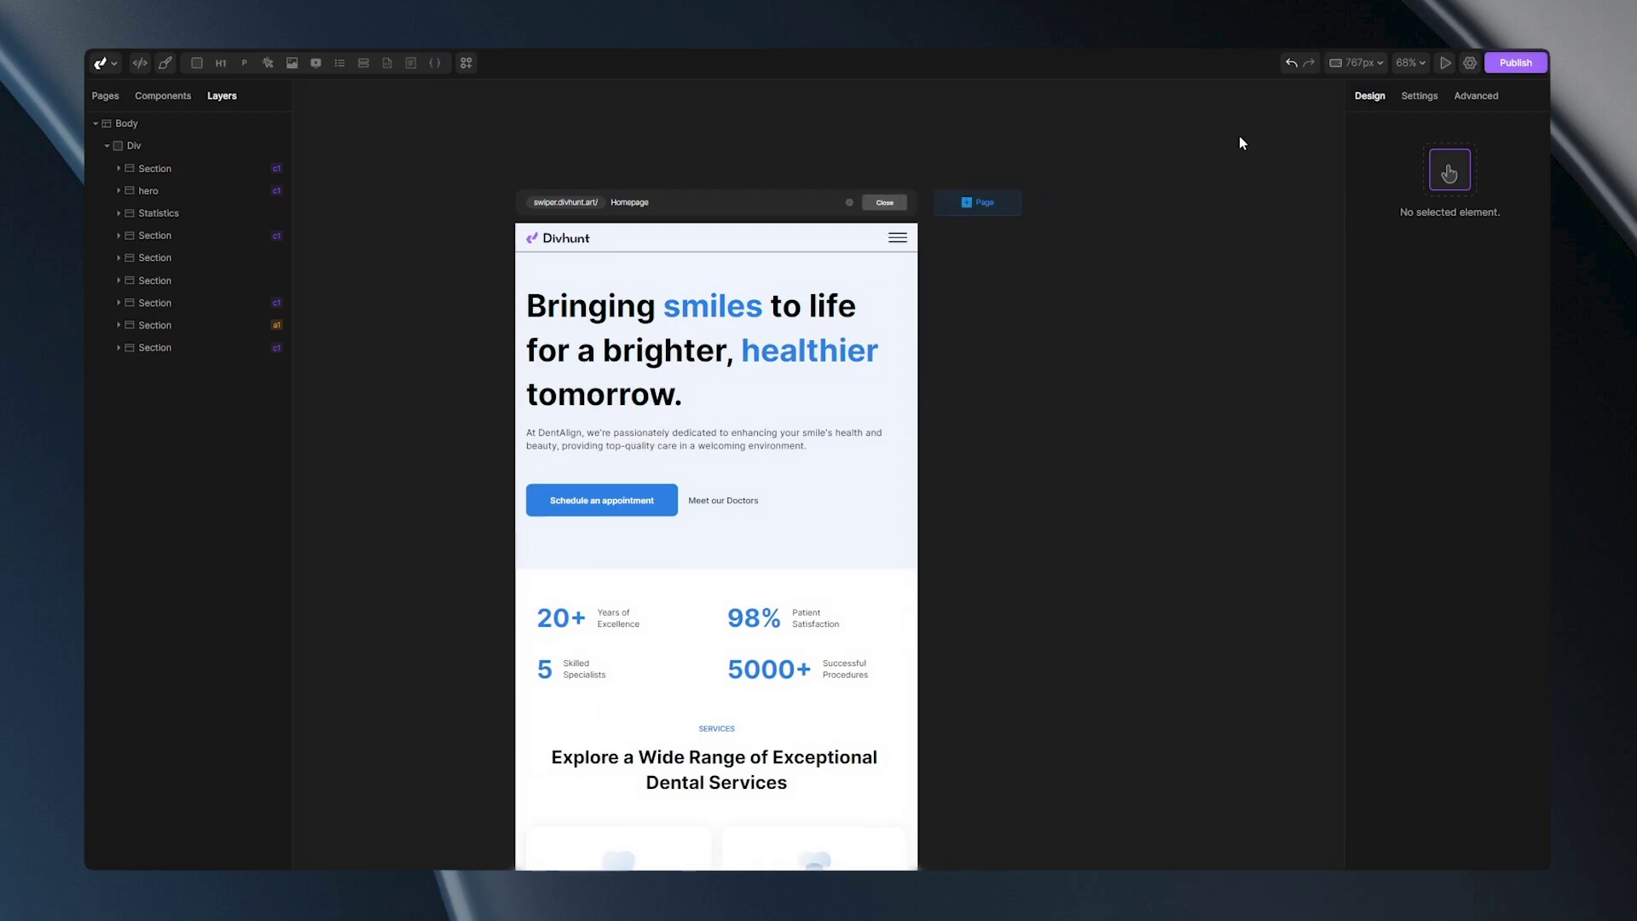
drag(937, 571, 1034, 420)
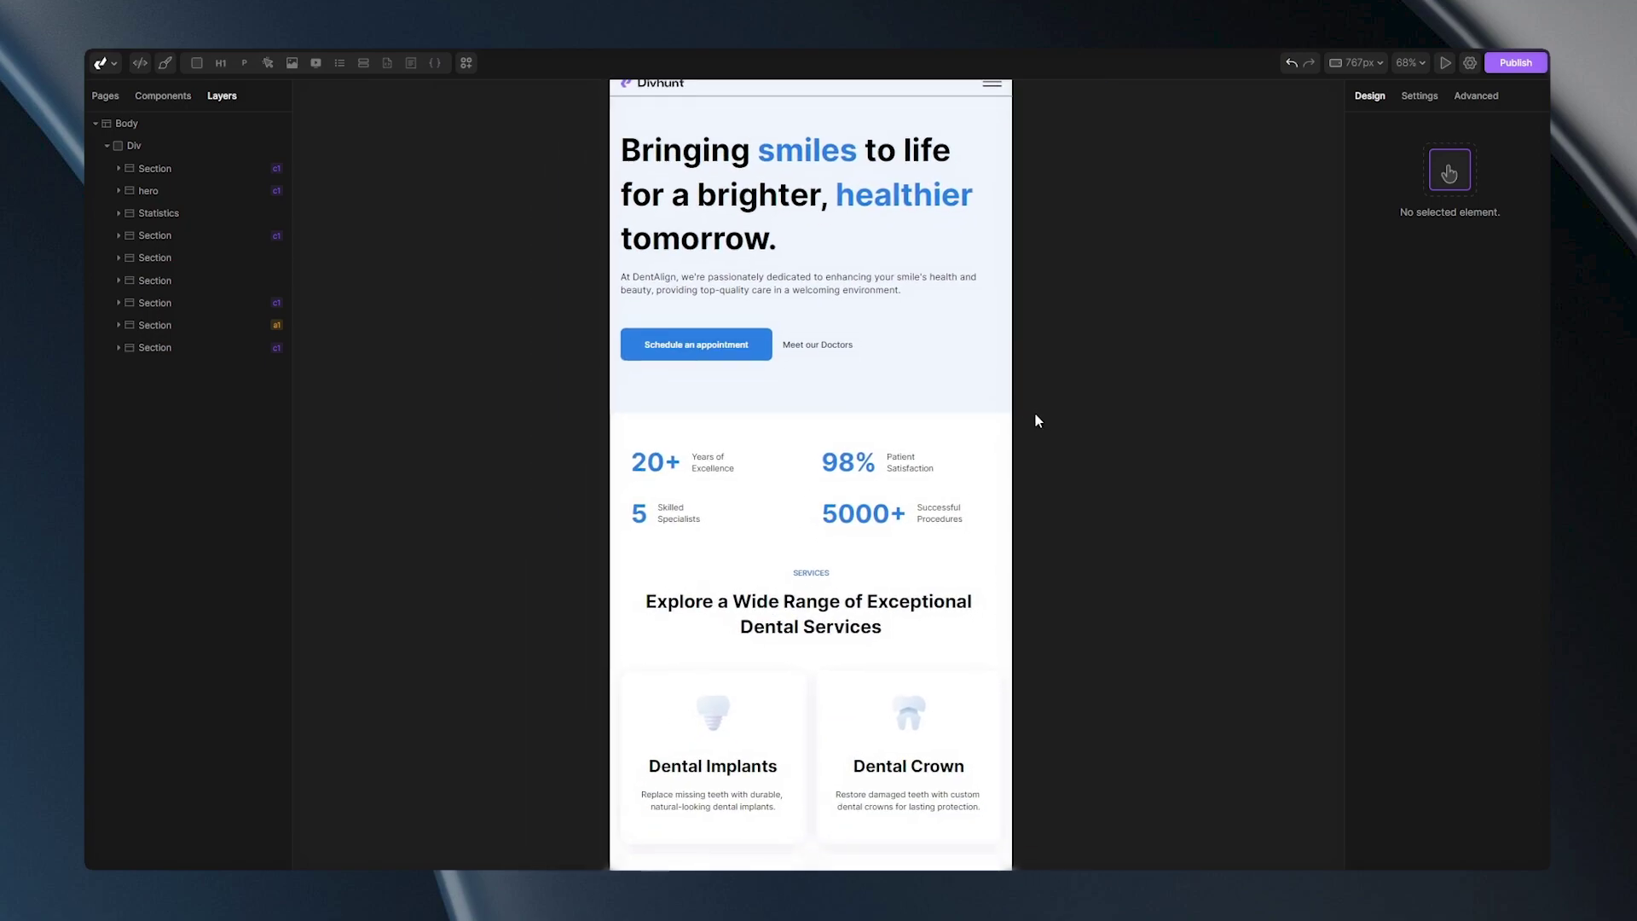
scroll(1066, 437, down, 10)
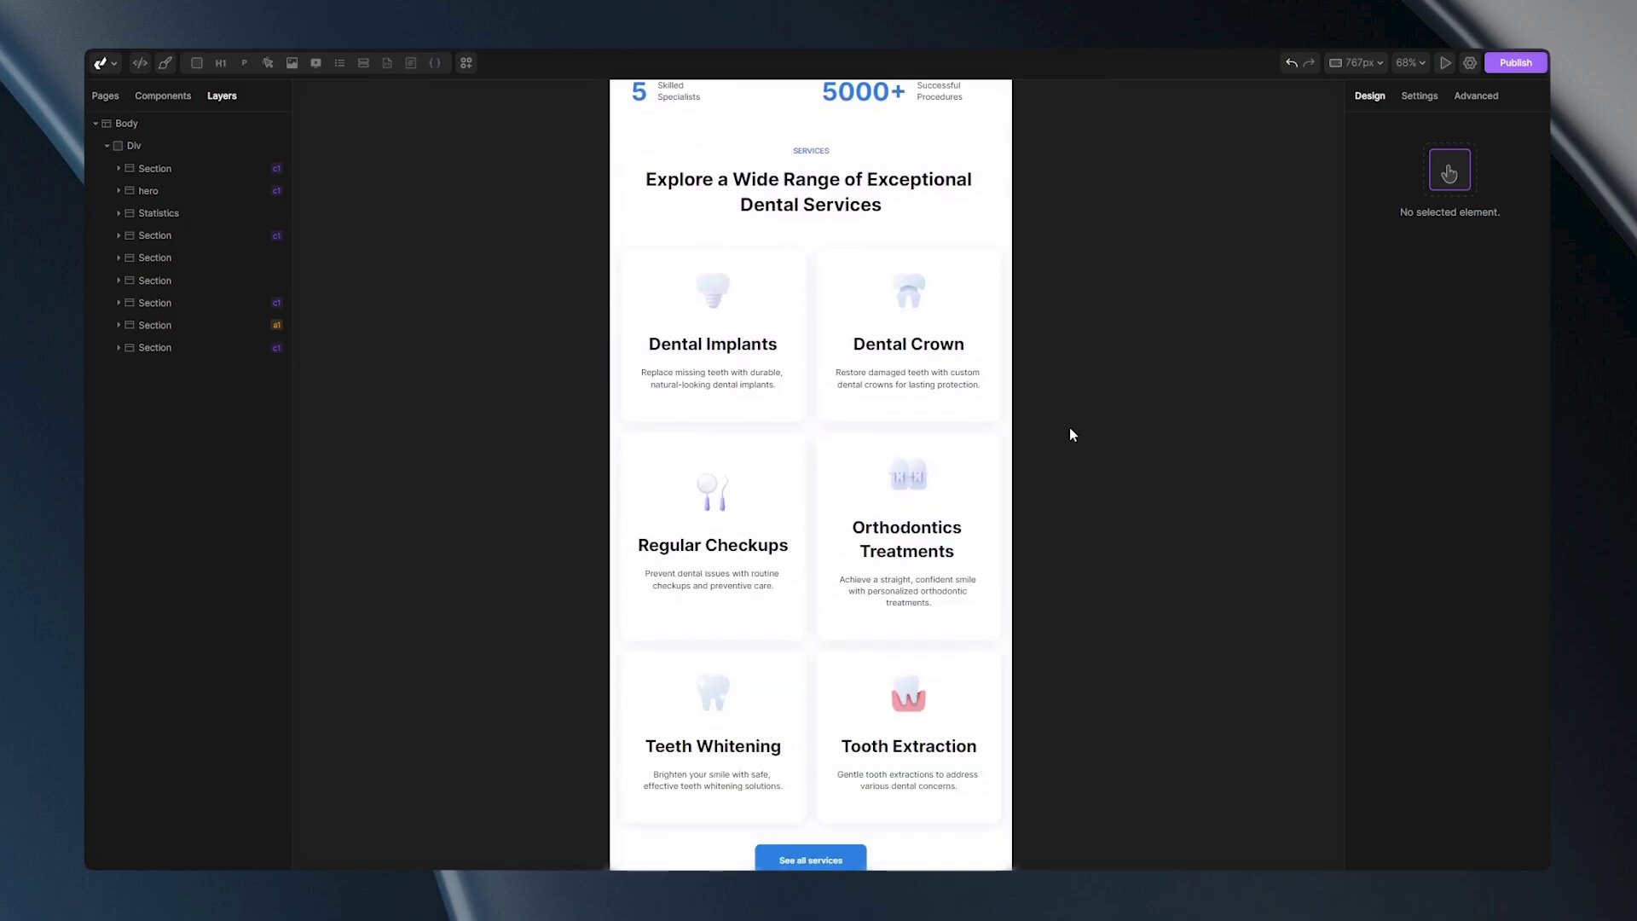
scroll(1070, 428, down, 5)
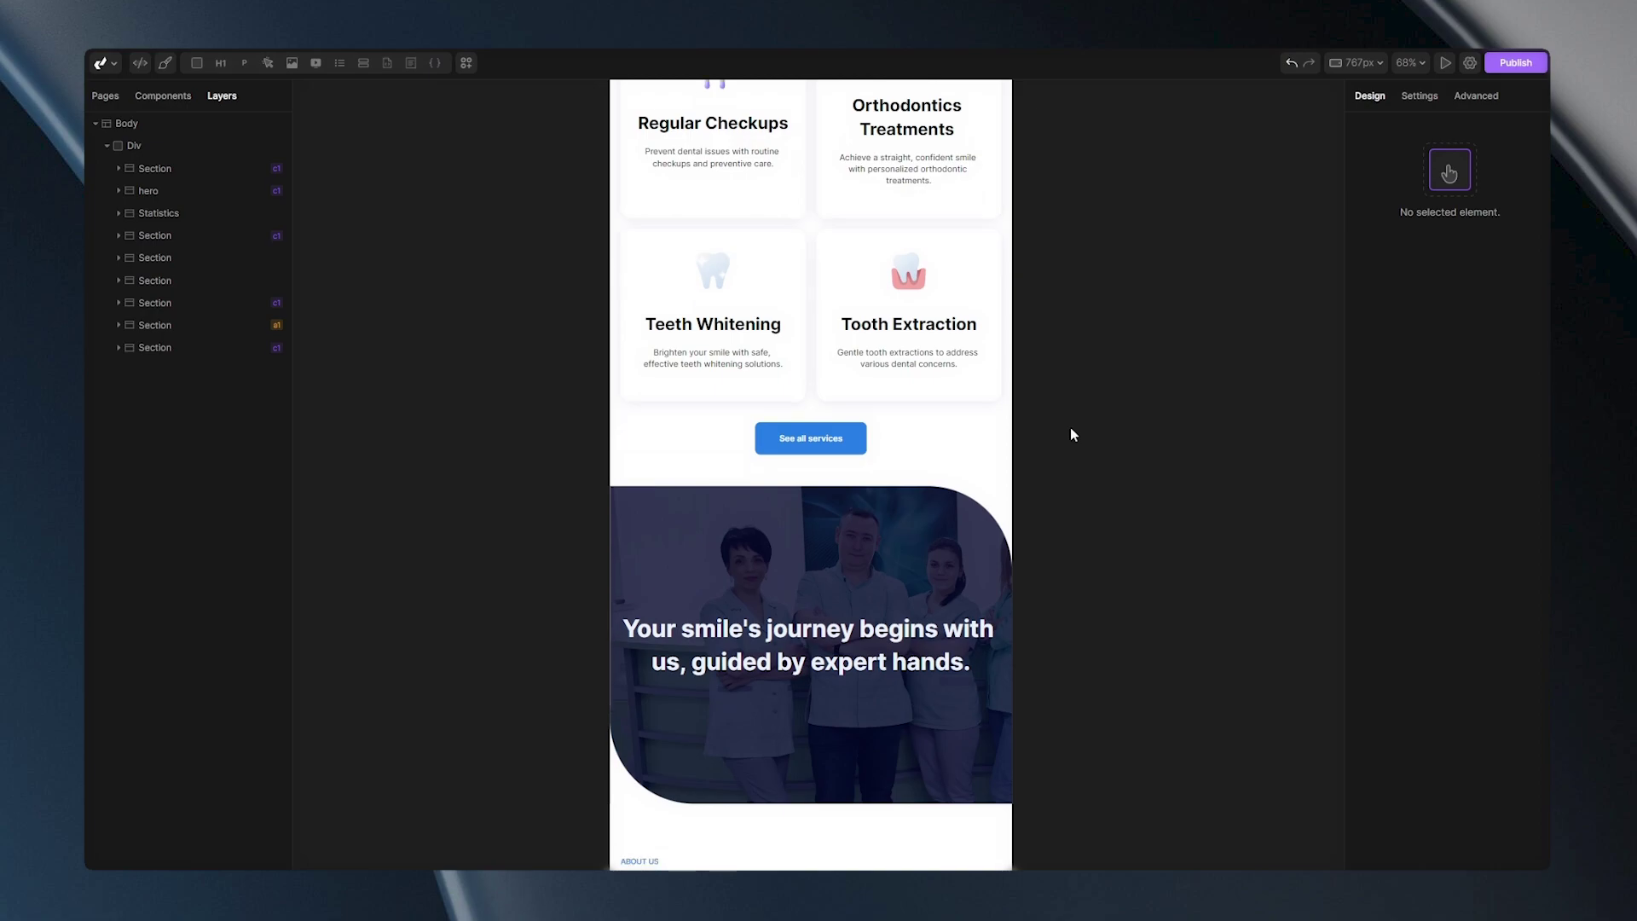
scroll(1070, 428, down, 2)
scroll(1071, 428, down, 2)
scroll(1071, 428, down, 4)
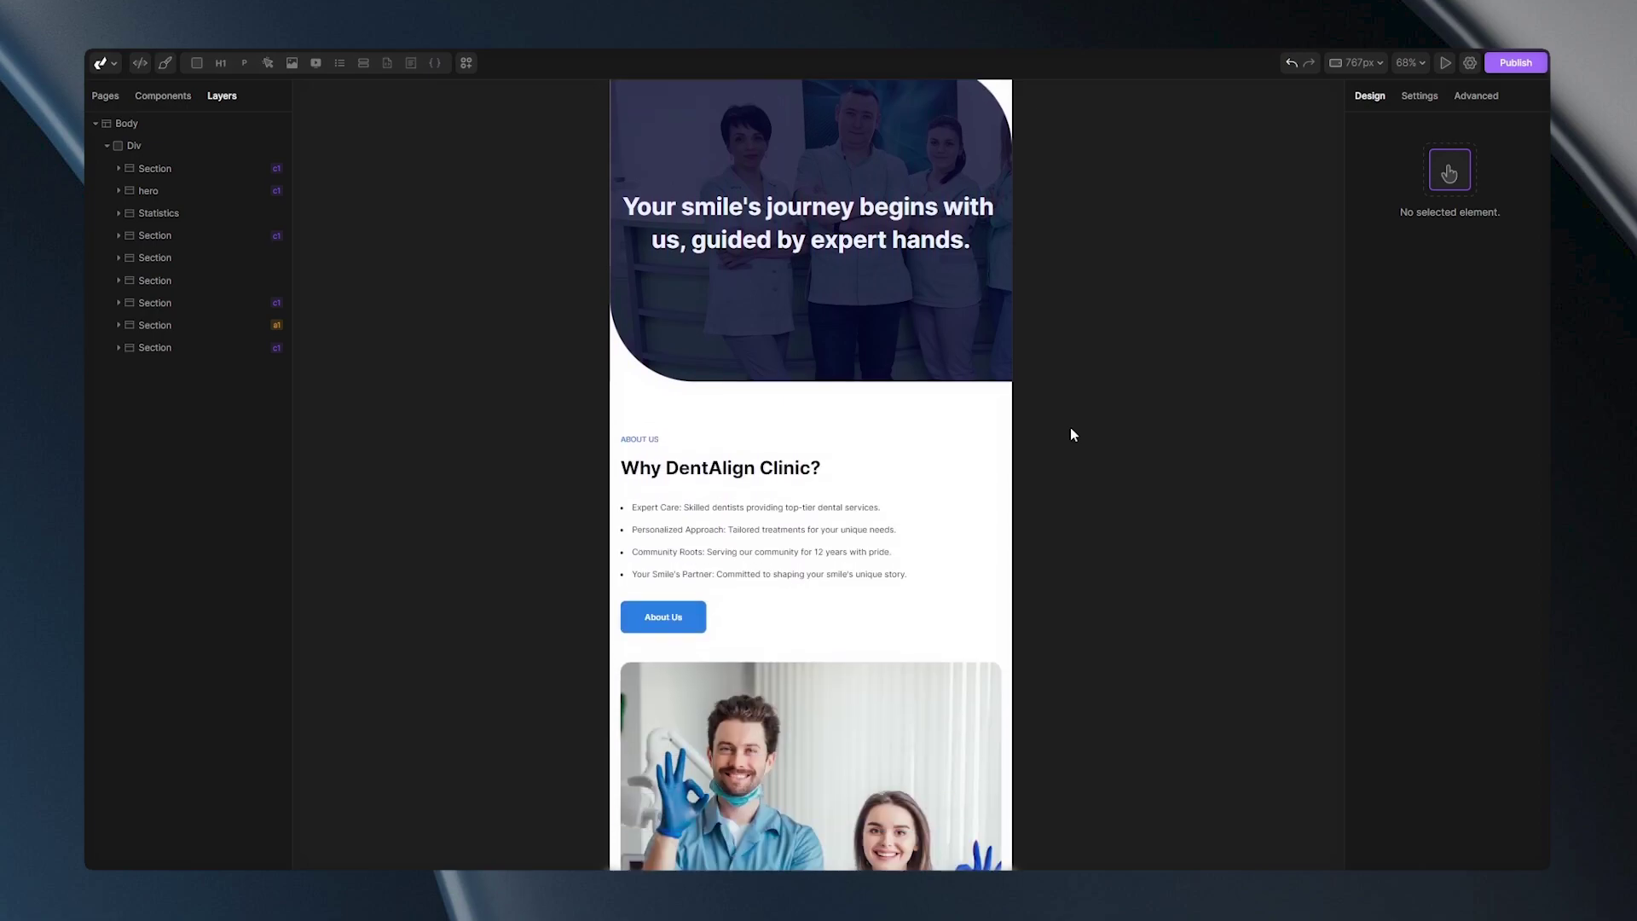
scroll(1073, 433, down, 6)
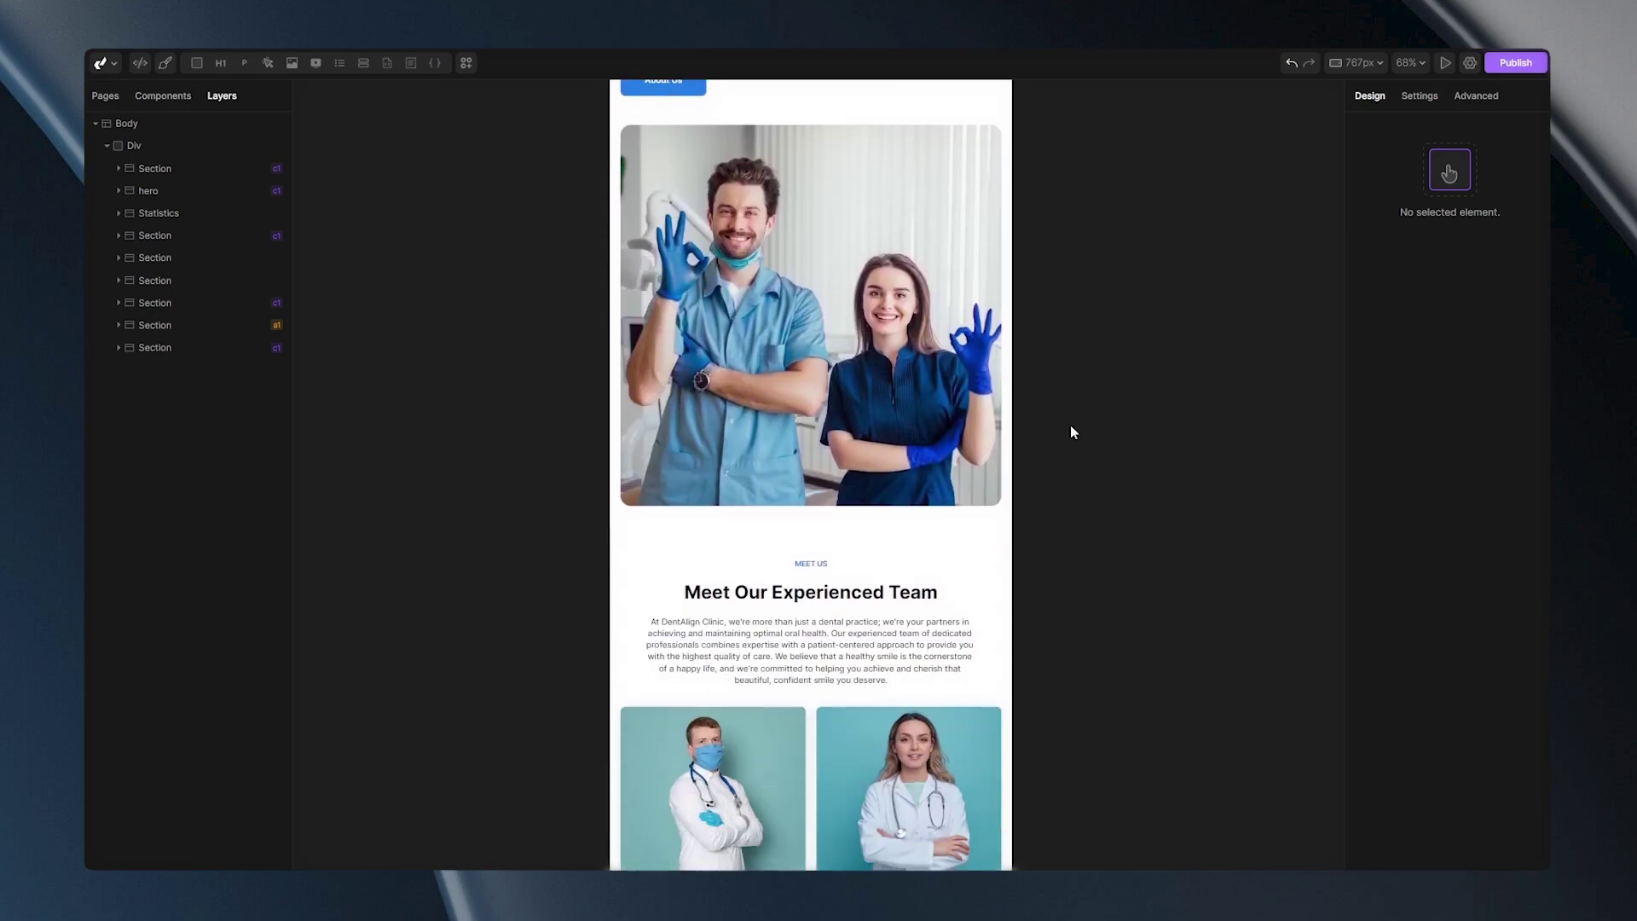
scroll(1073, 432, down, 6)
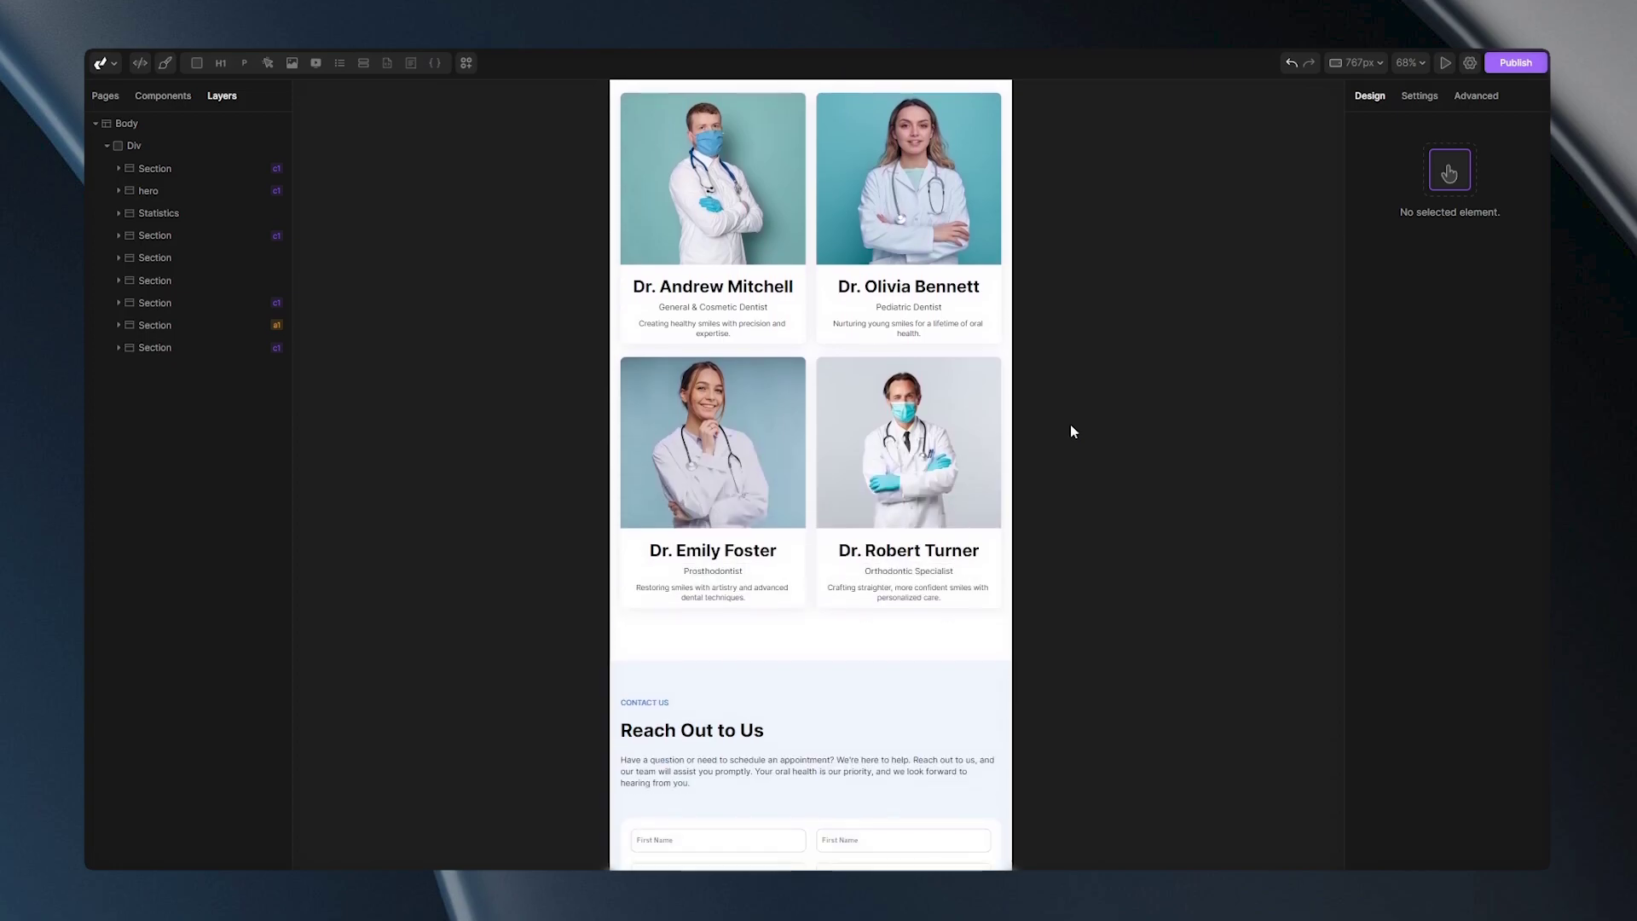
scroll(1071, 423, down, 4)
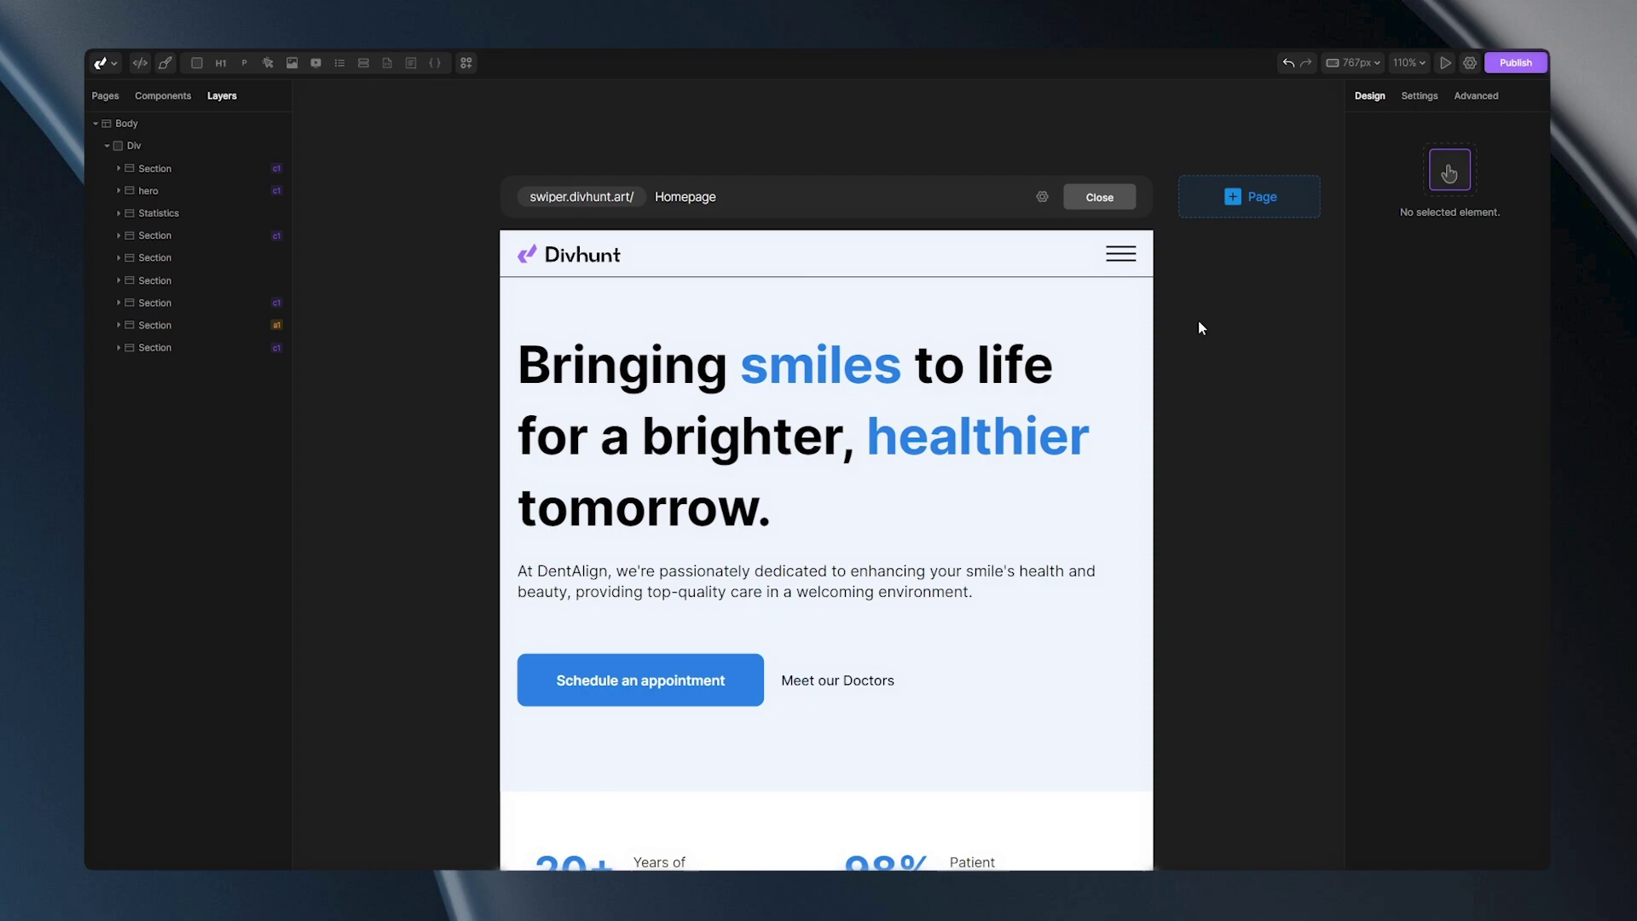
click(1353, 62)
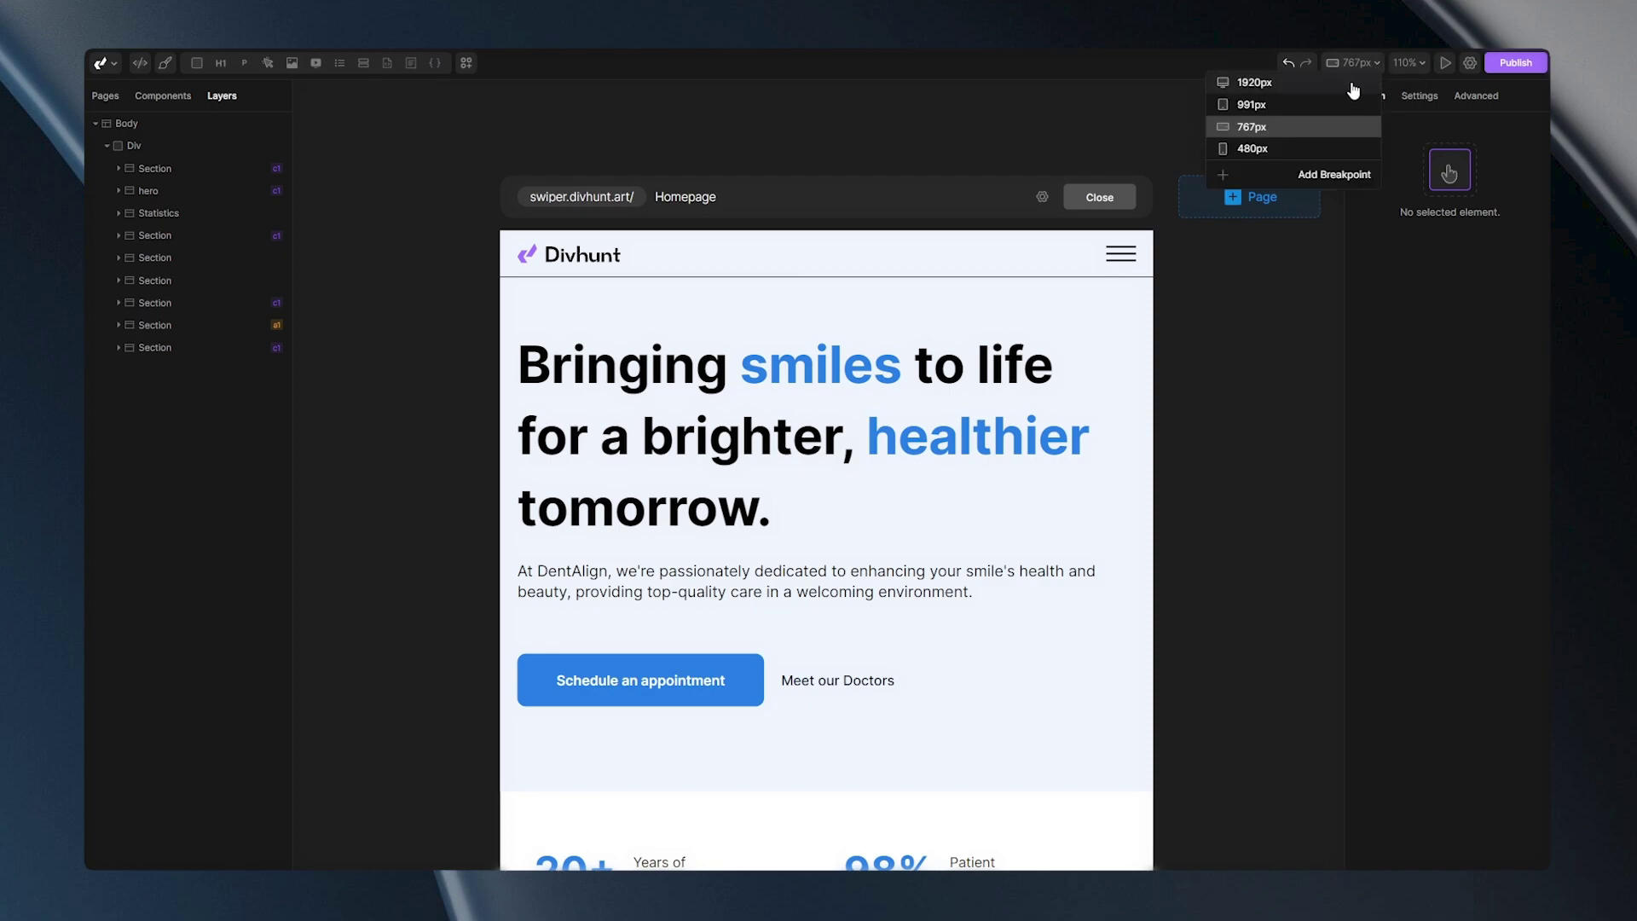
click(1271, 153)
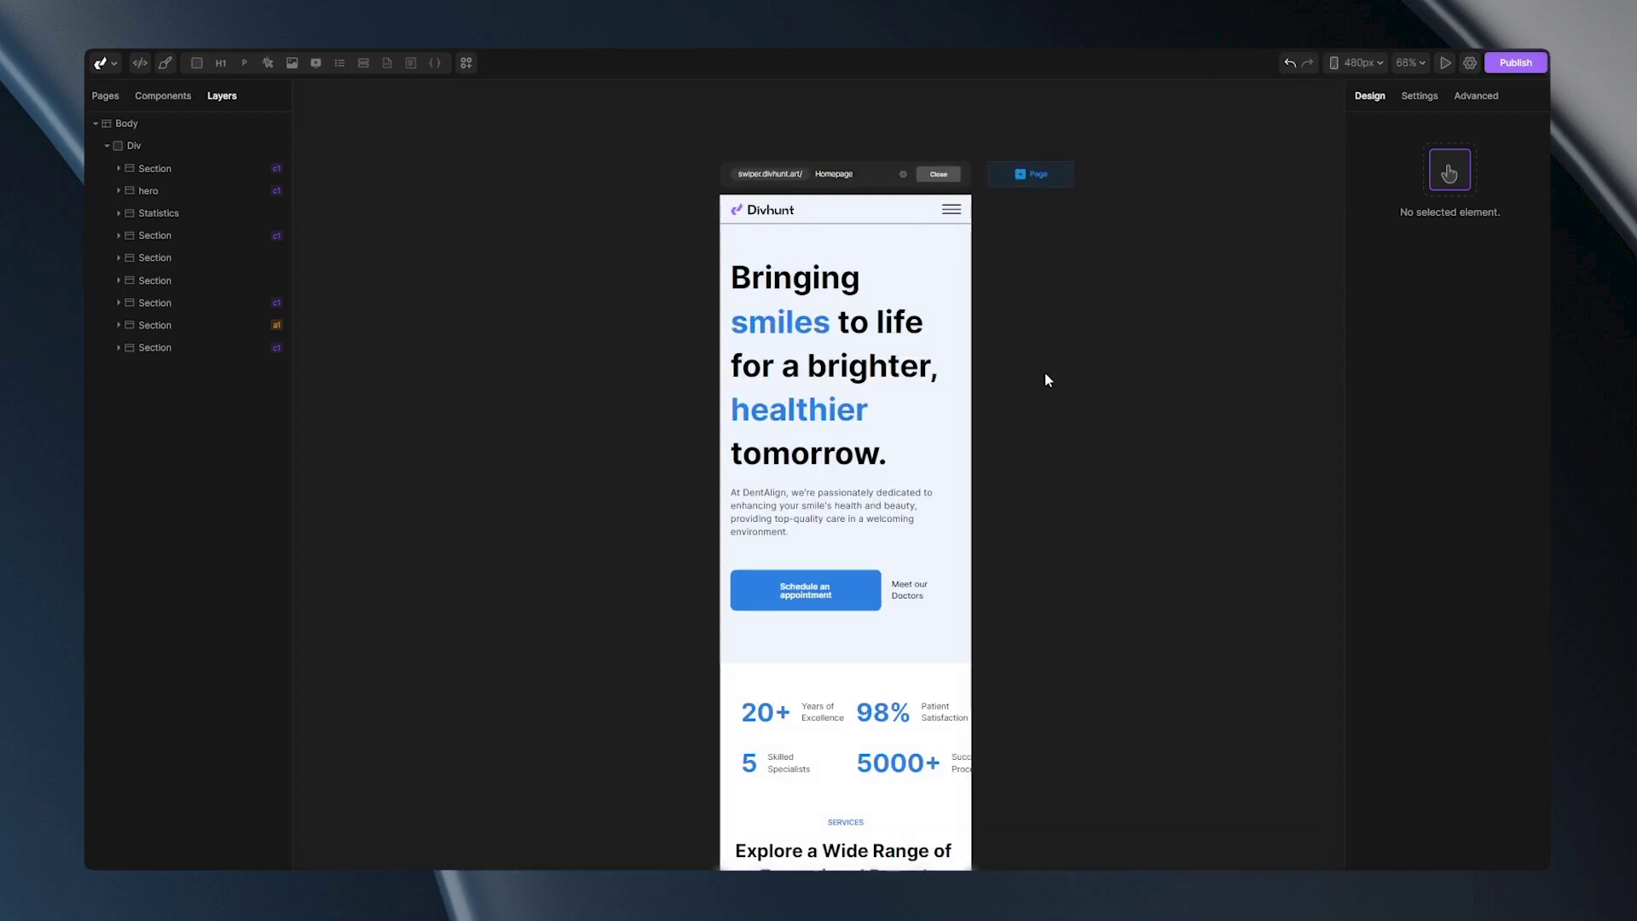
scroll(1045, 371, up, 3)
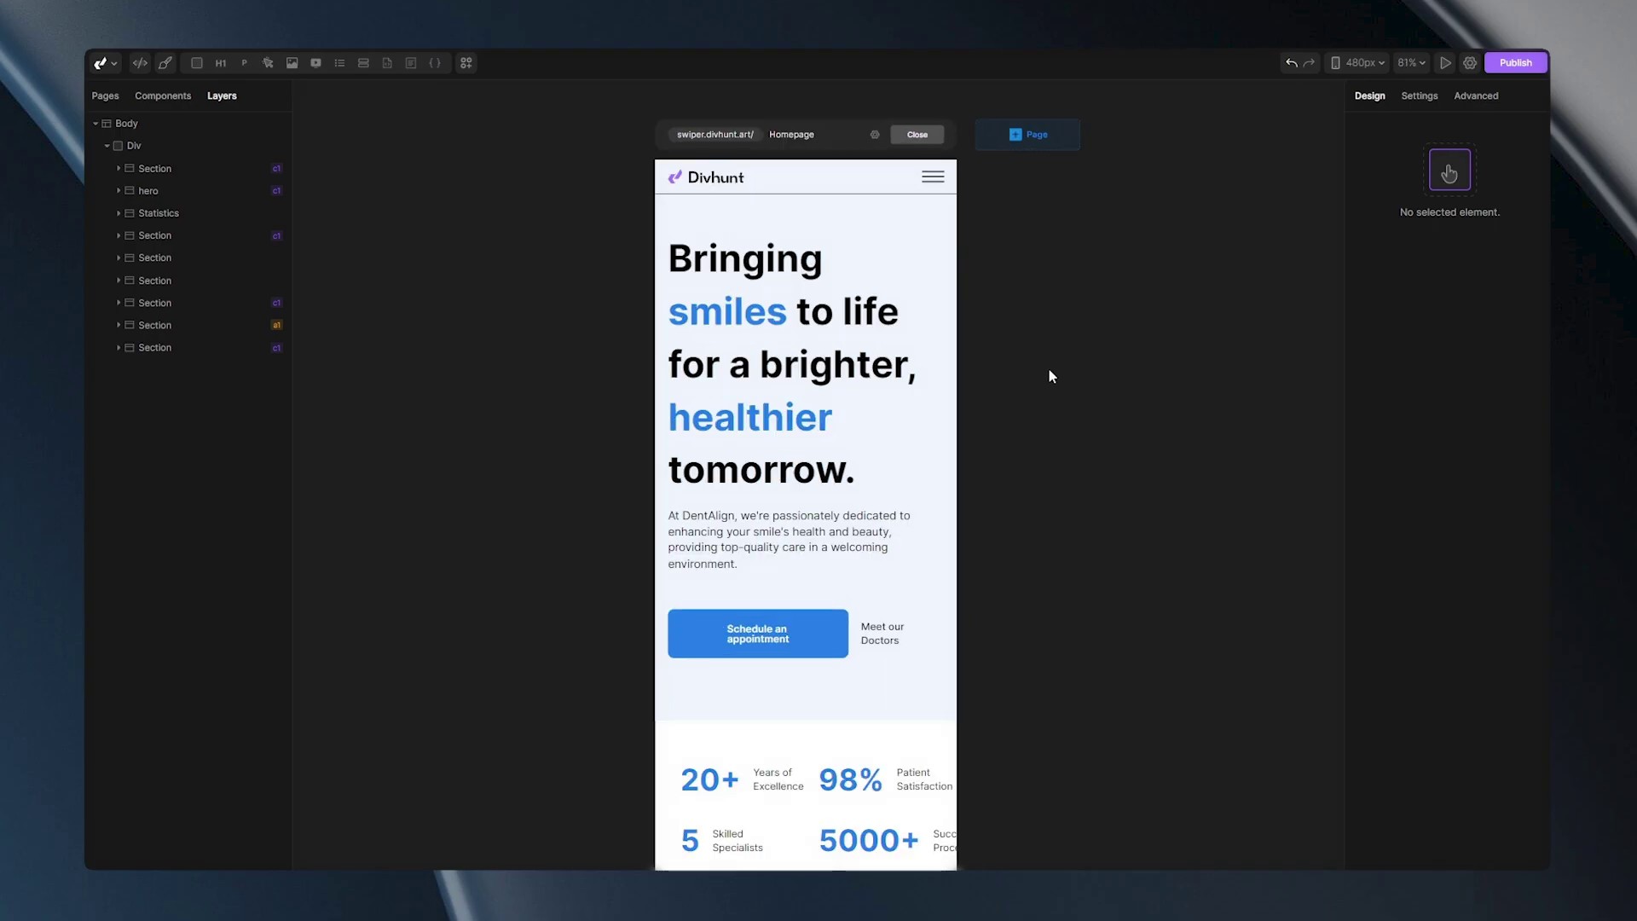
Reduce the hero heading's typography size through its style selector to 45 px.
click(902, 430)
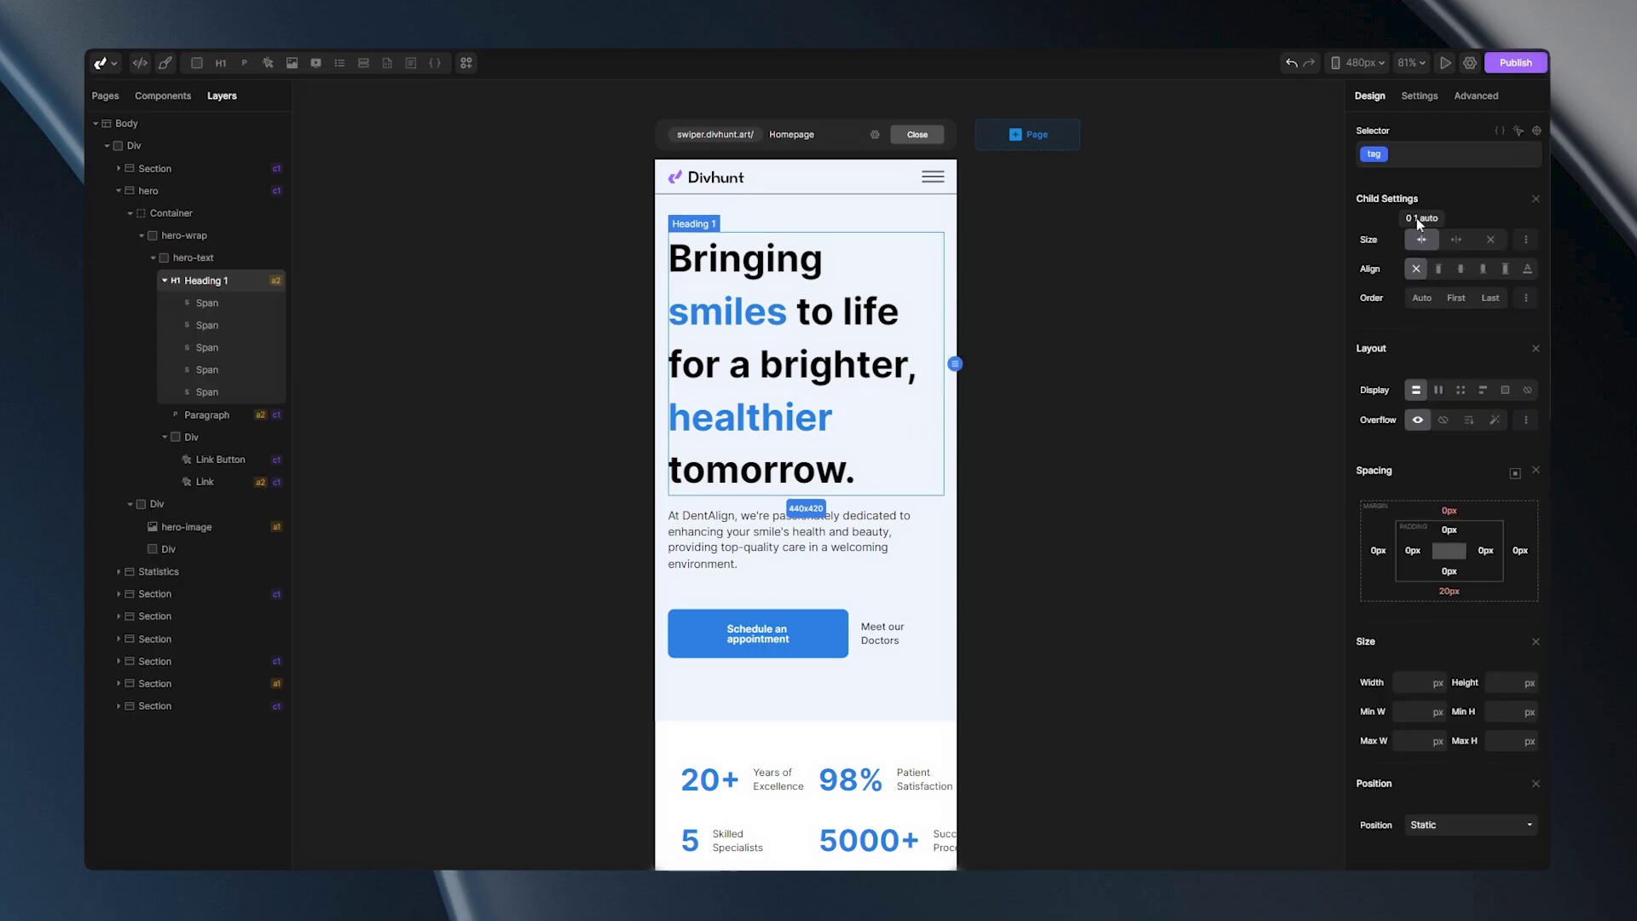
click(1381, 156)
click(1383, 245)
scroll(1385, 323, down, 5)
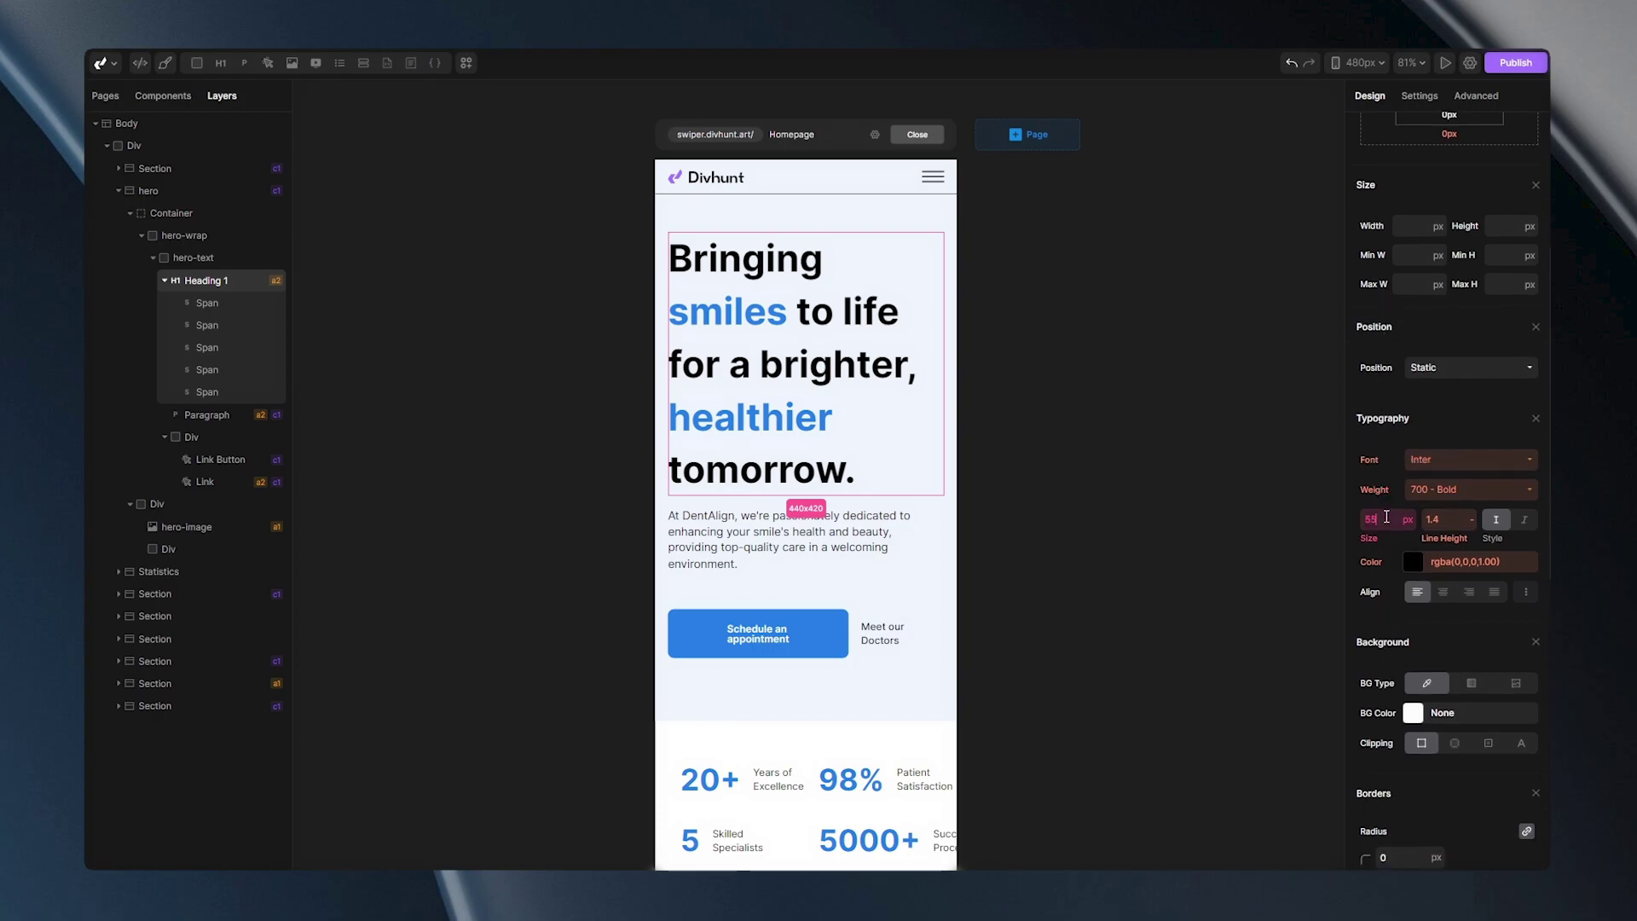
key(Return)
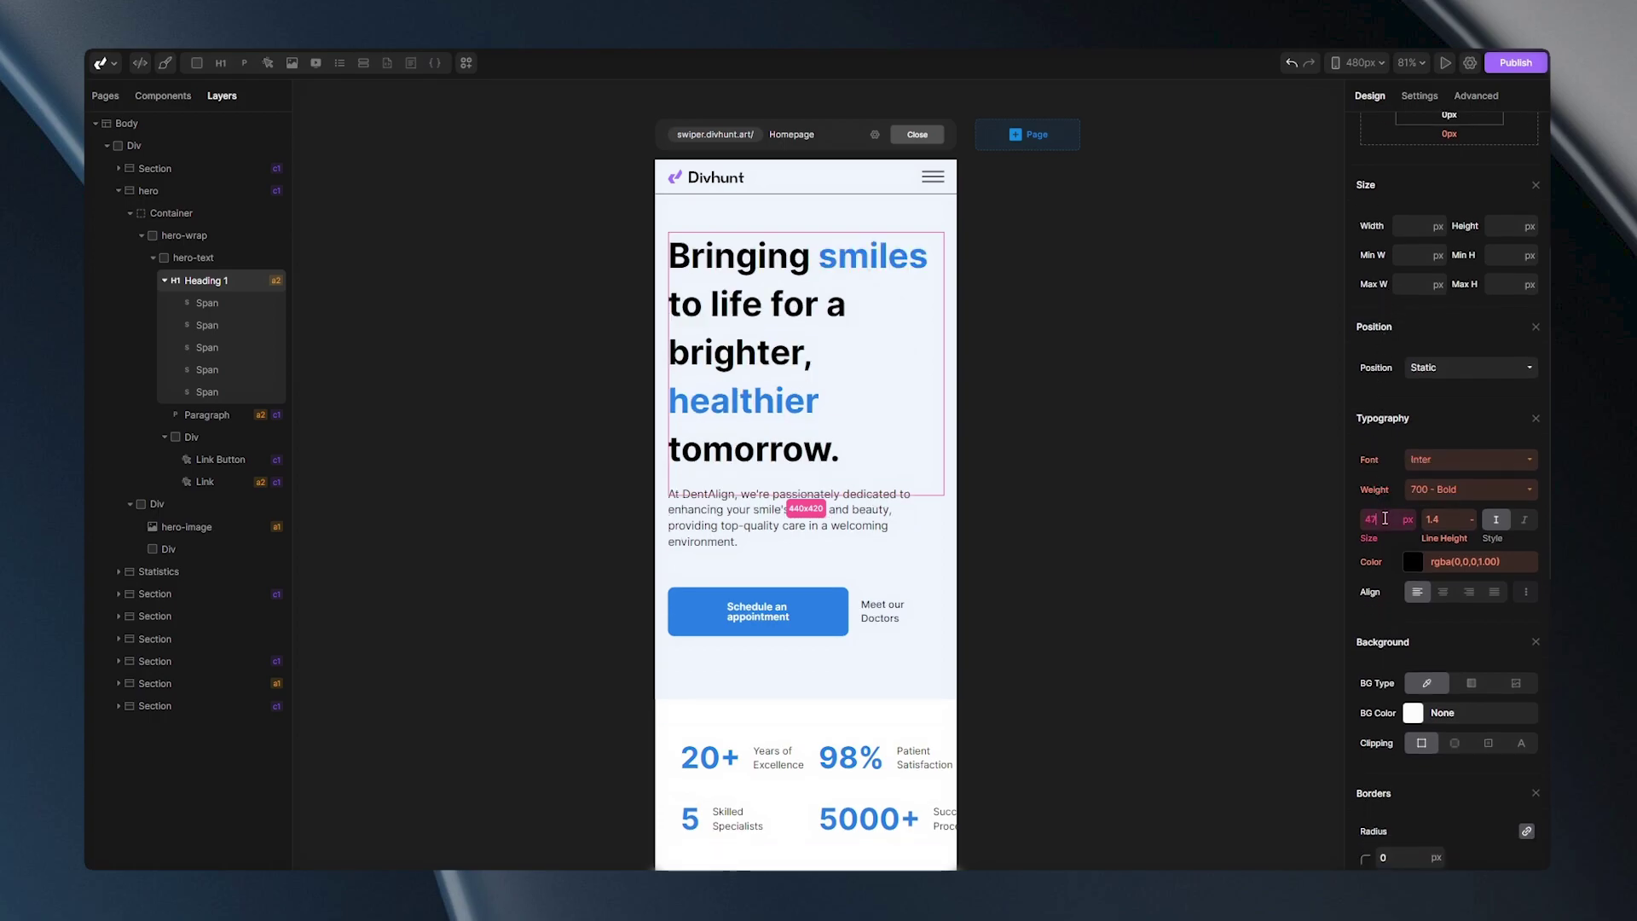
key(Return)
key(Return)
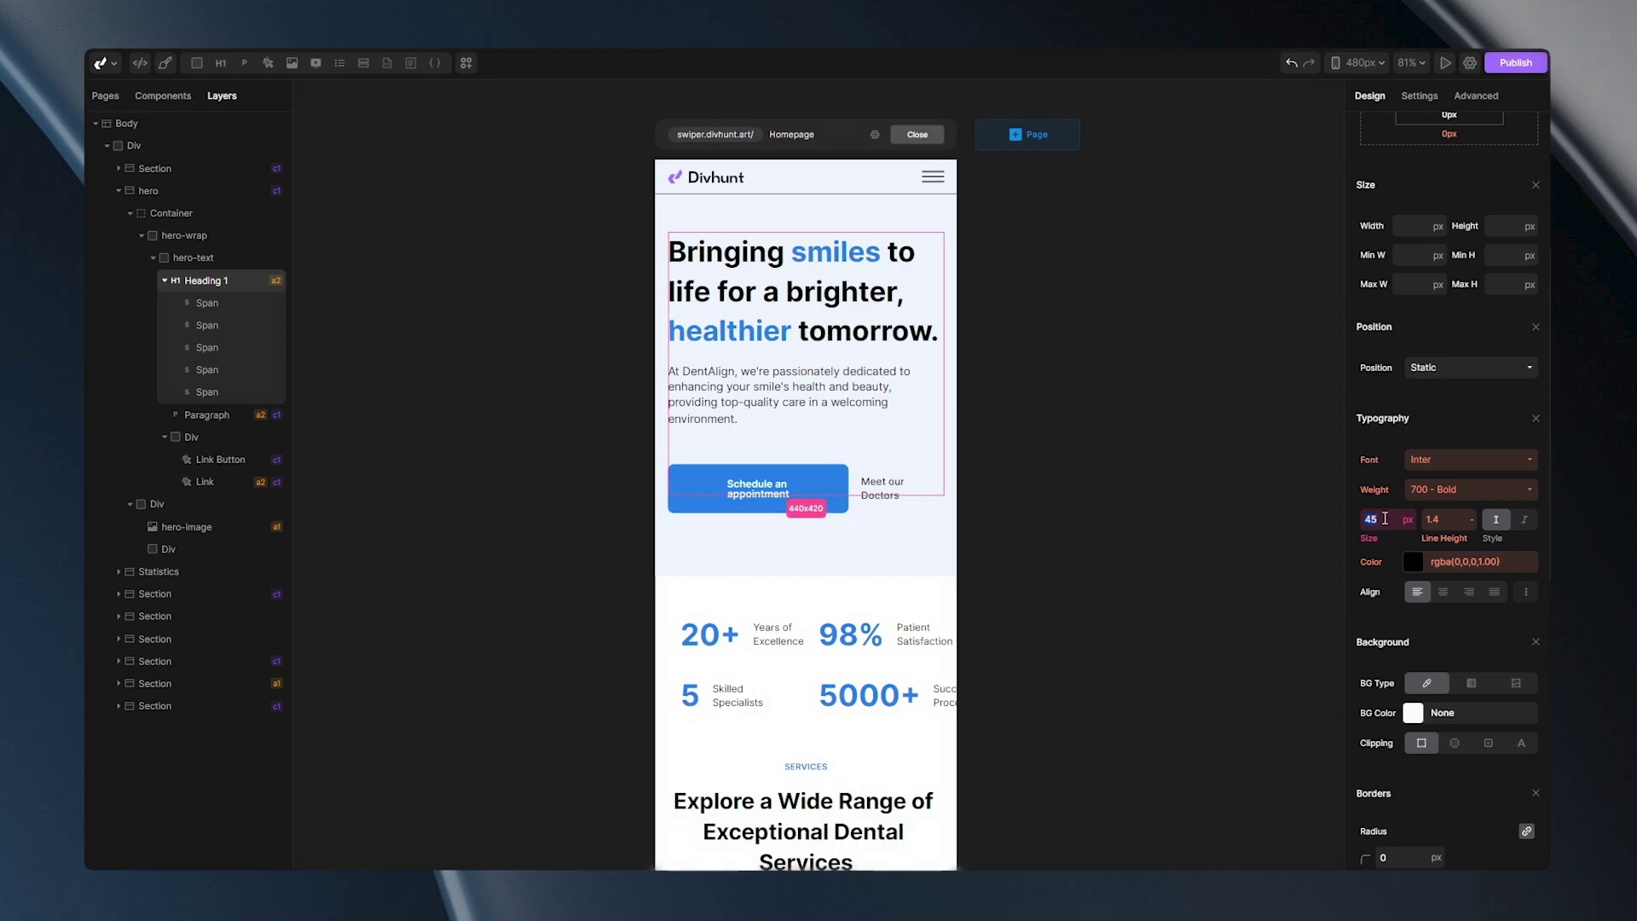
Stack the hero buttons in a column with a 40 px gap, aligned to the start.
click(915, 556)
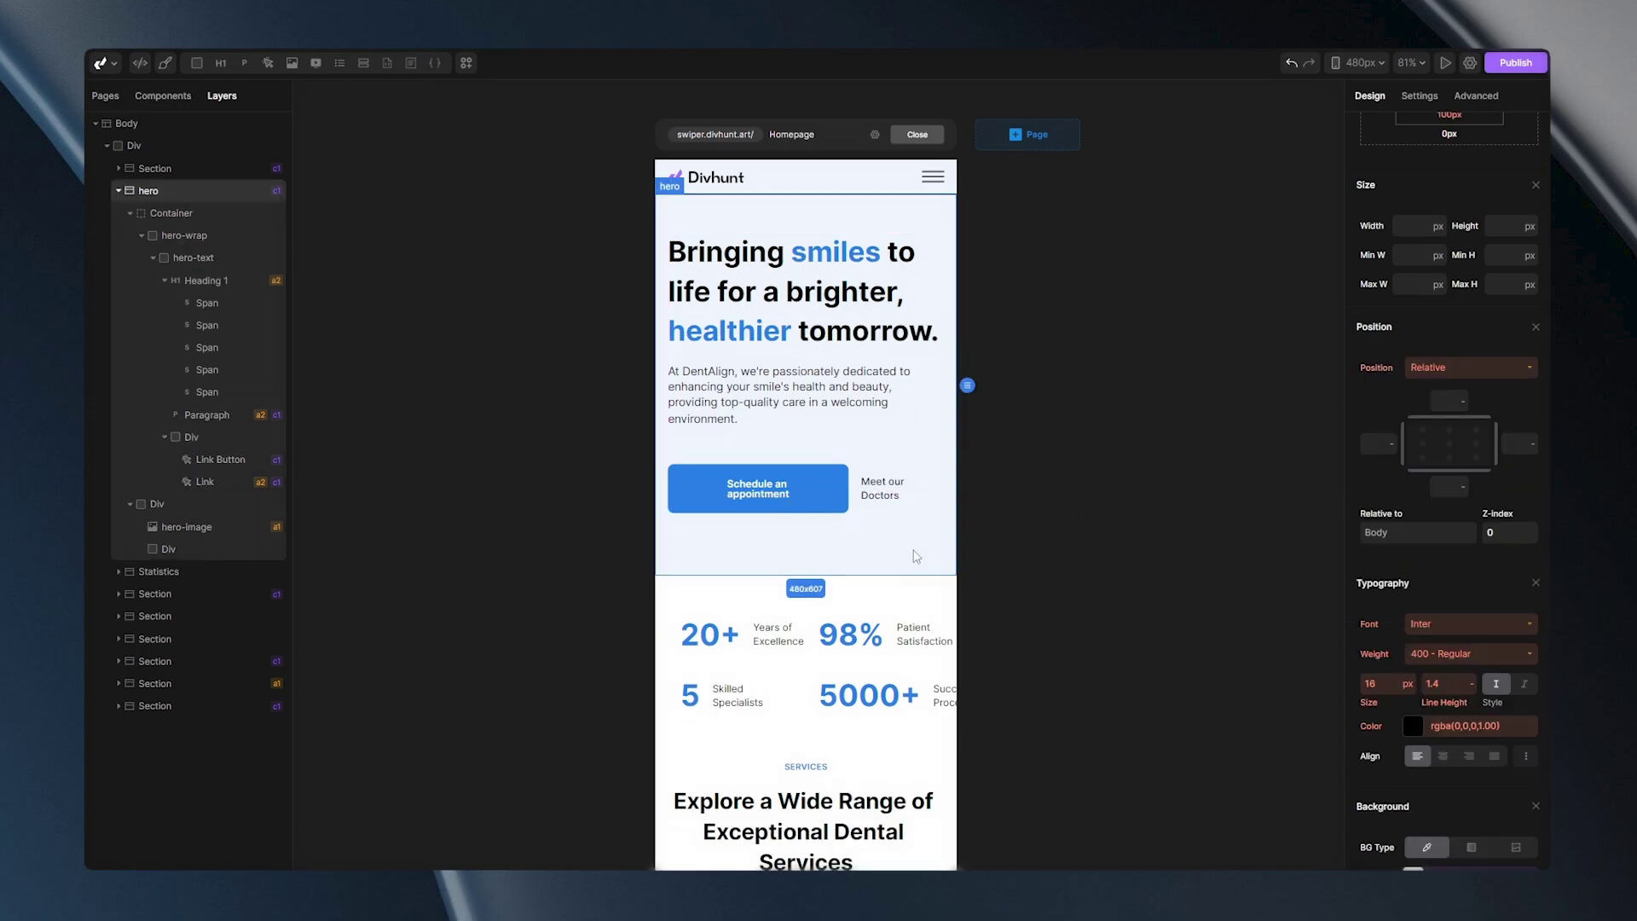
click(864, 494)
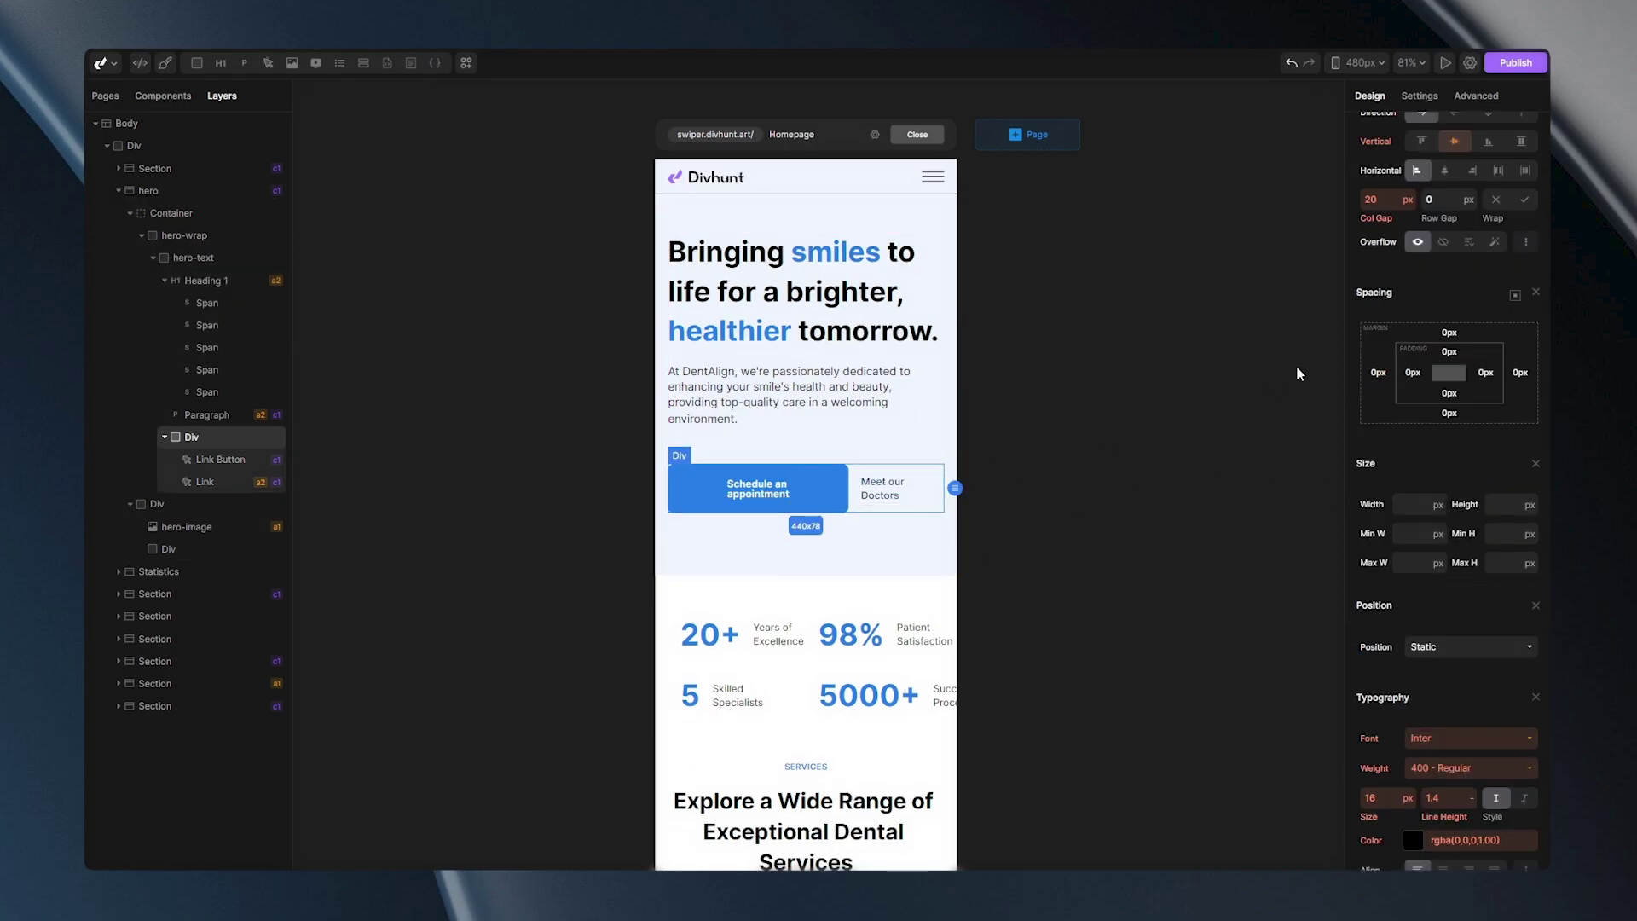
scroll(1446, 365, up, 5)
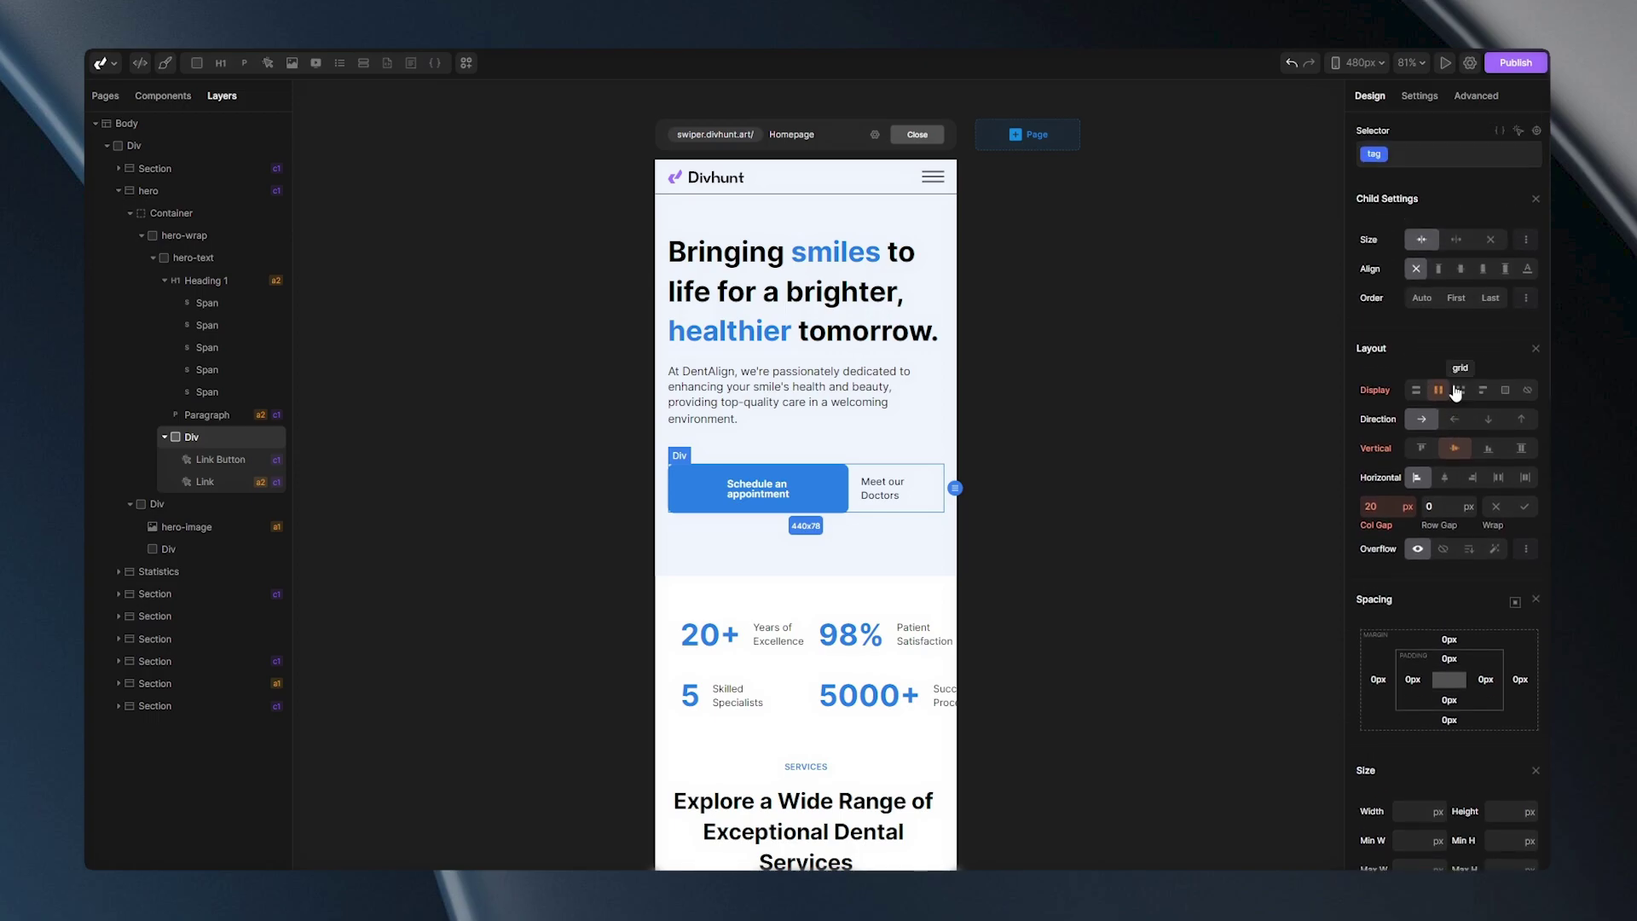
click(1489, 419)
click(1448, 509)
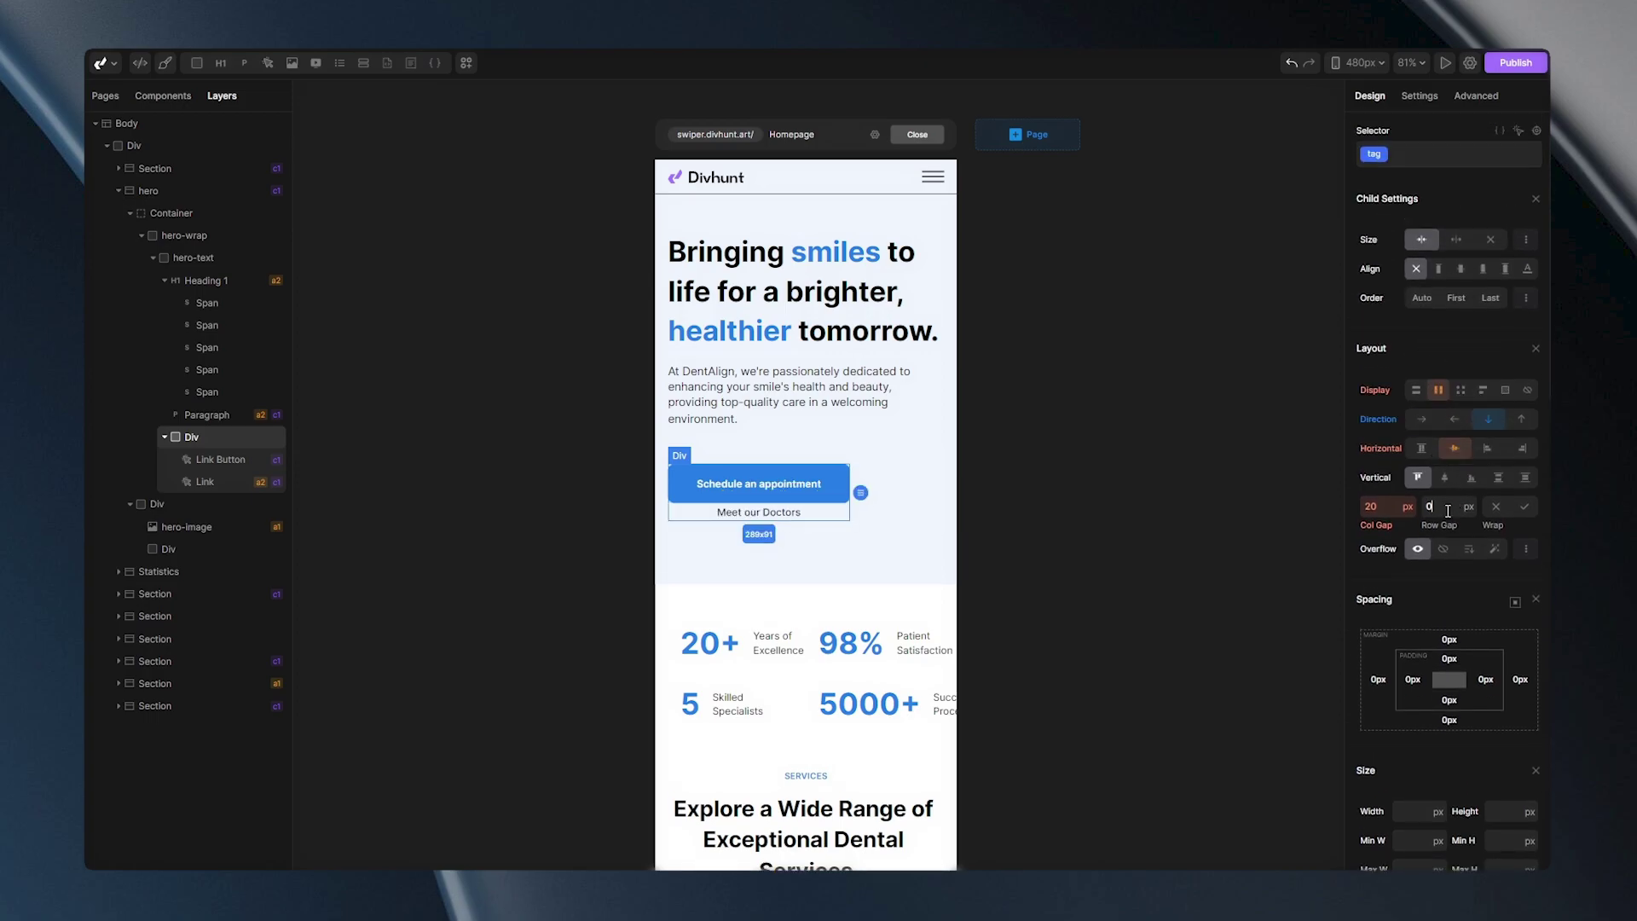
text(40)
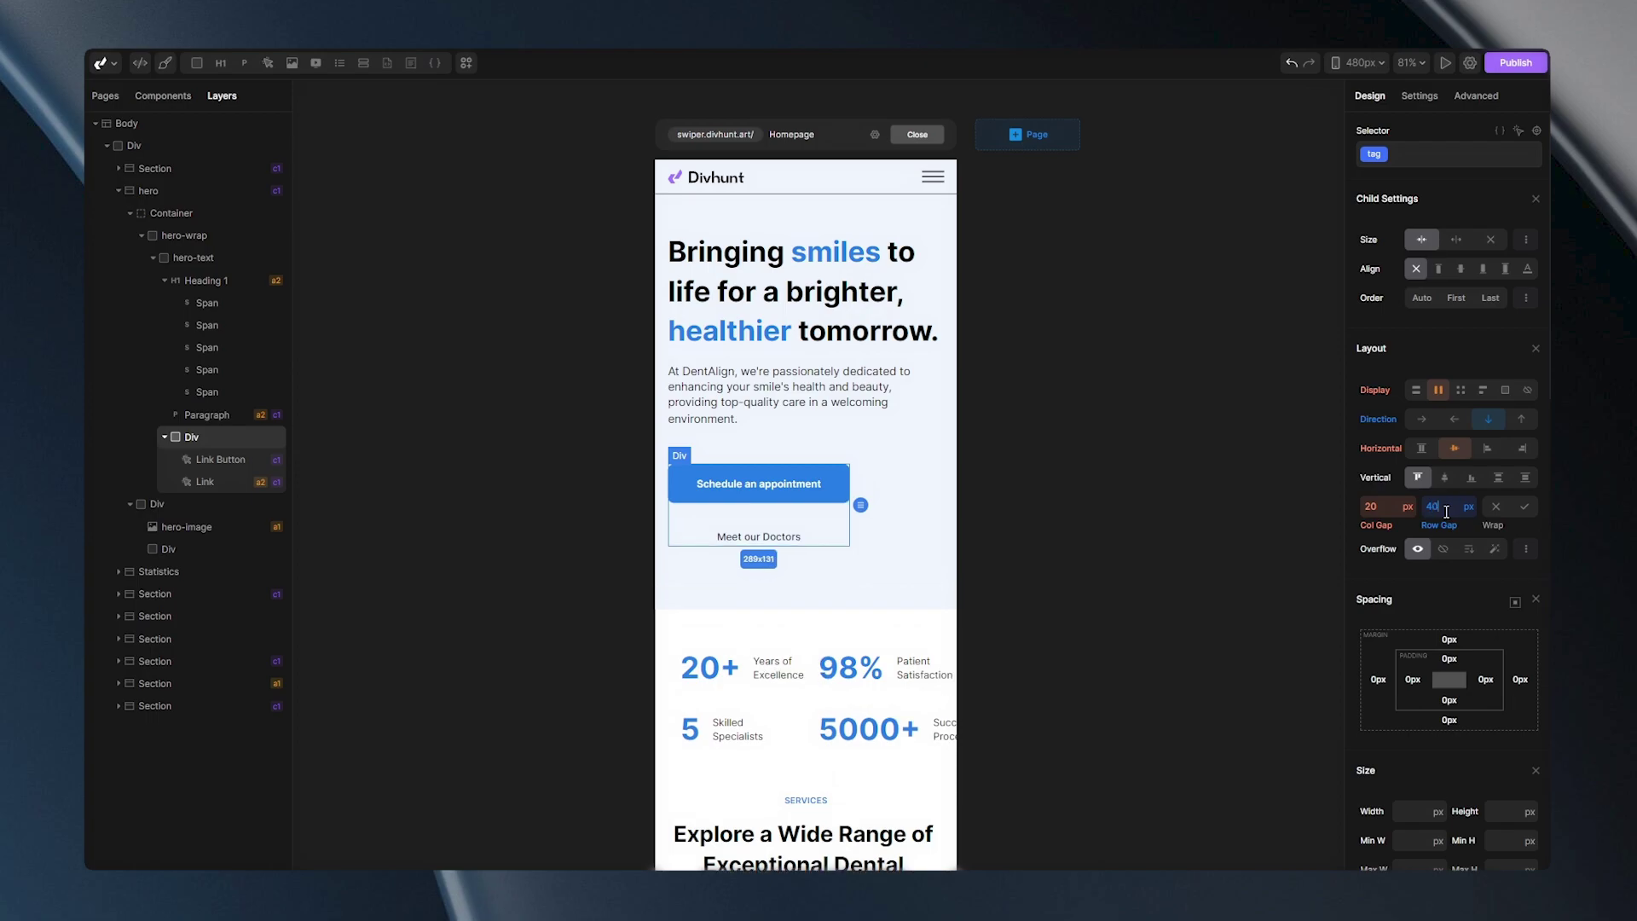
click(1487, 448)
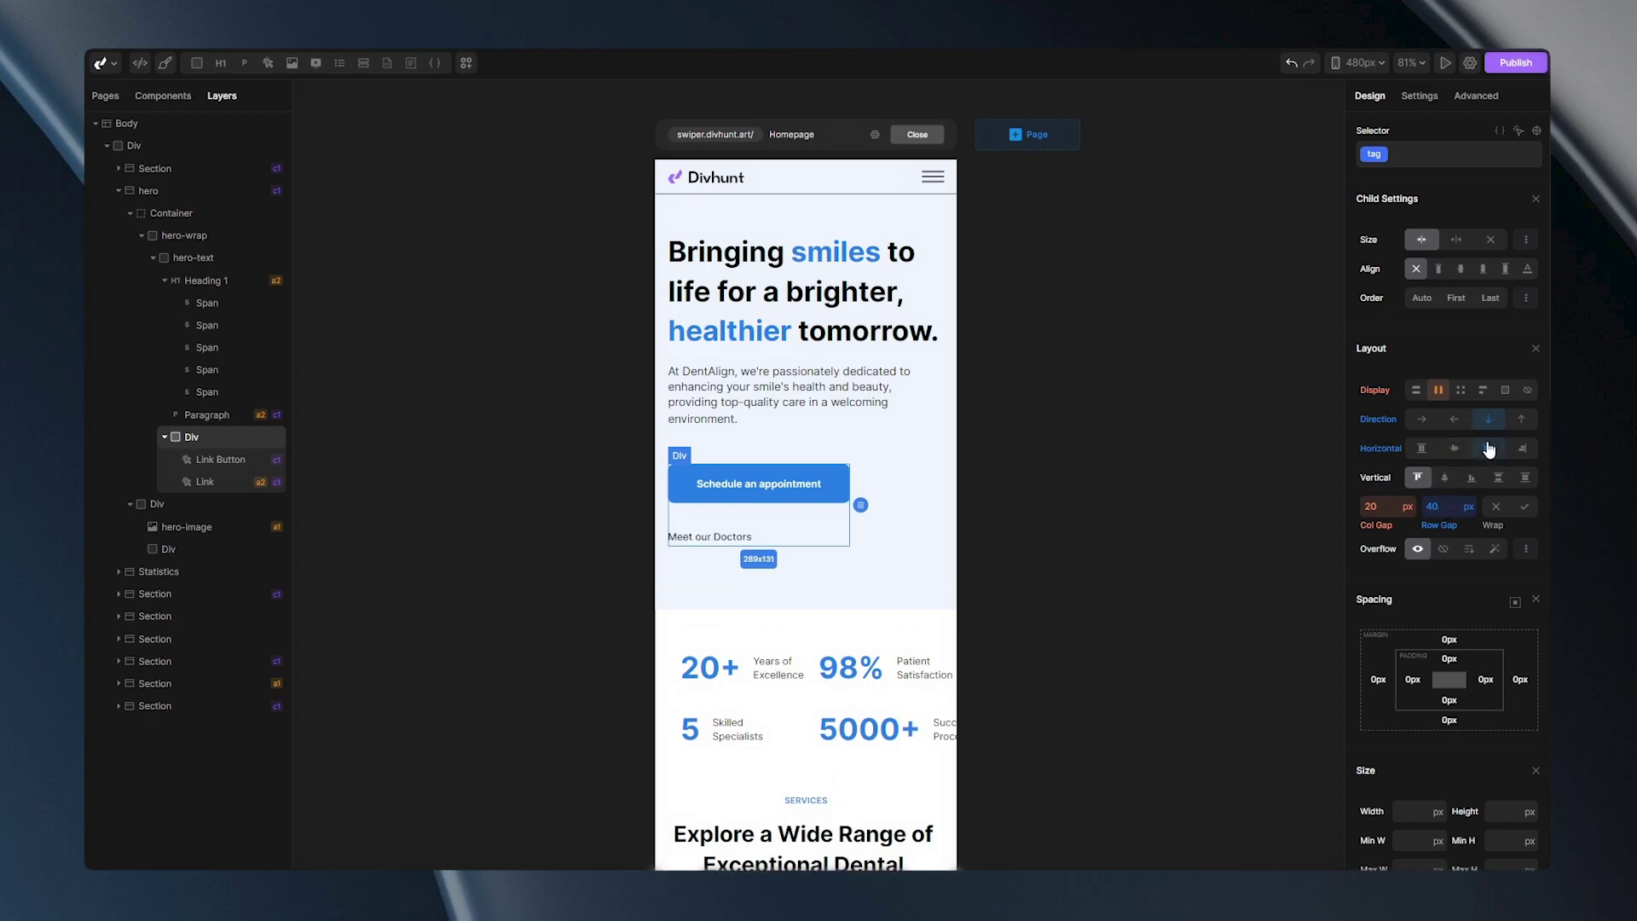
Set the hero section's bottom padding to 60 px.
click(895, 570)
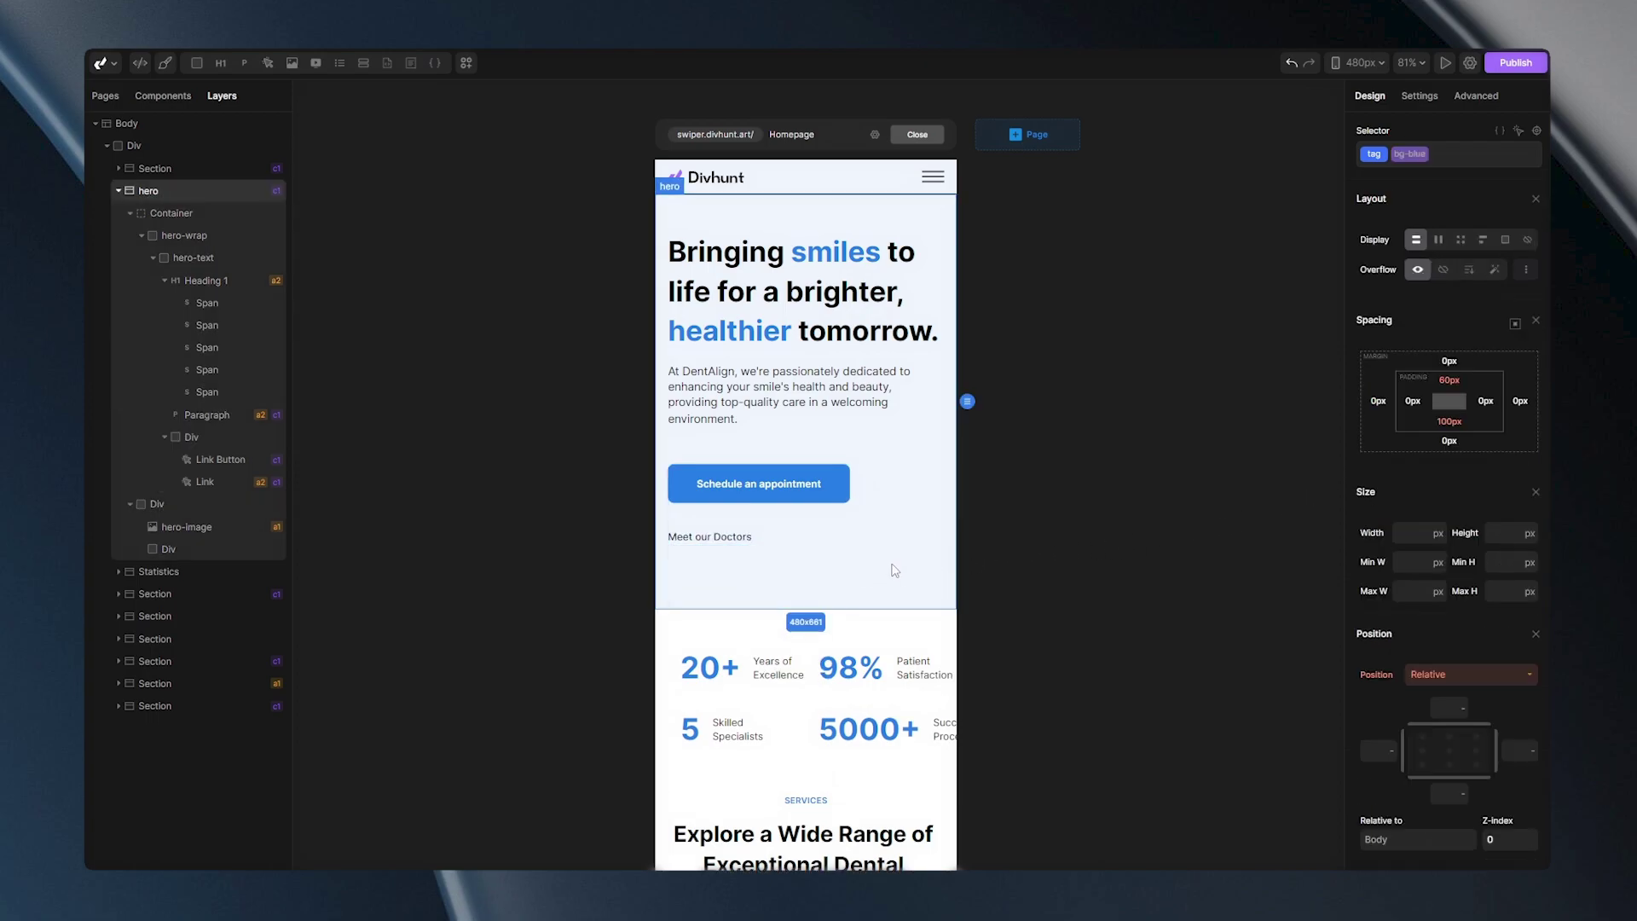
click(1449, 421)
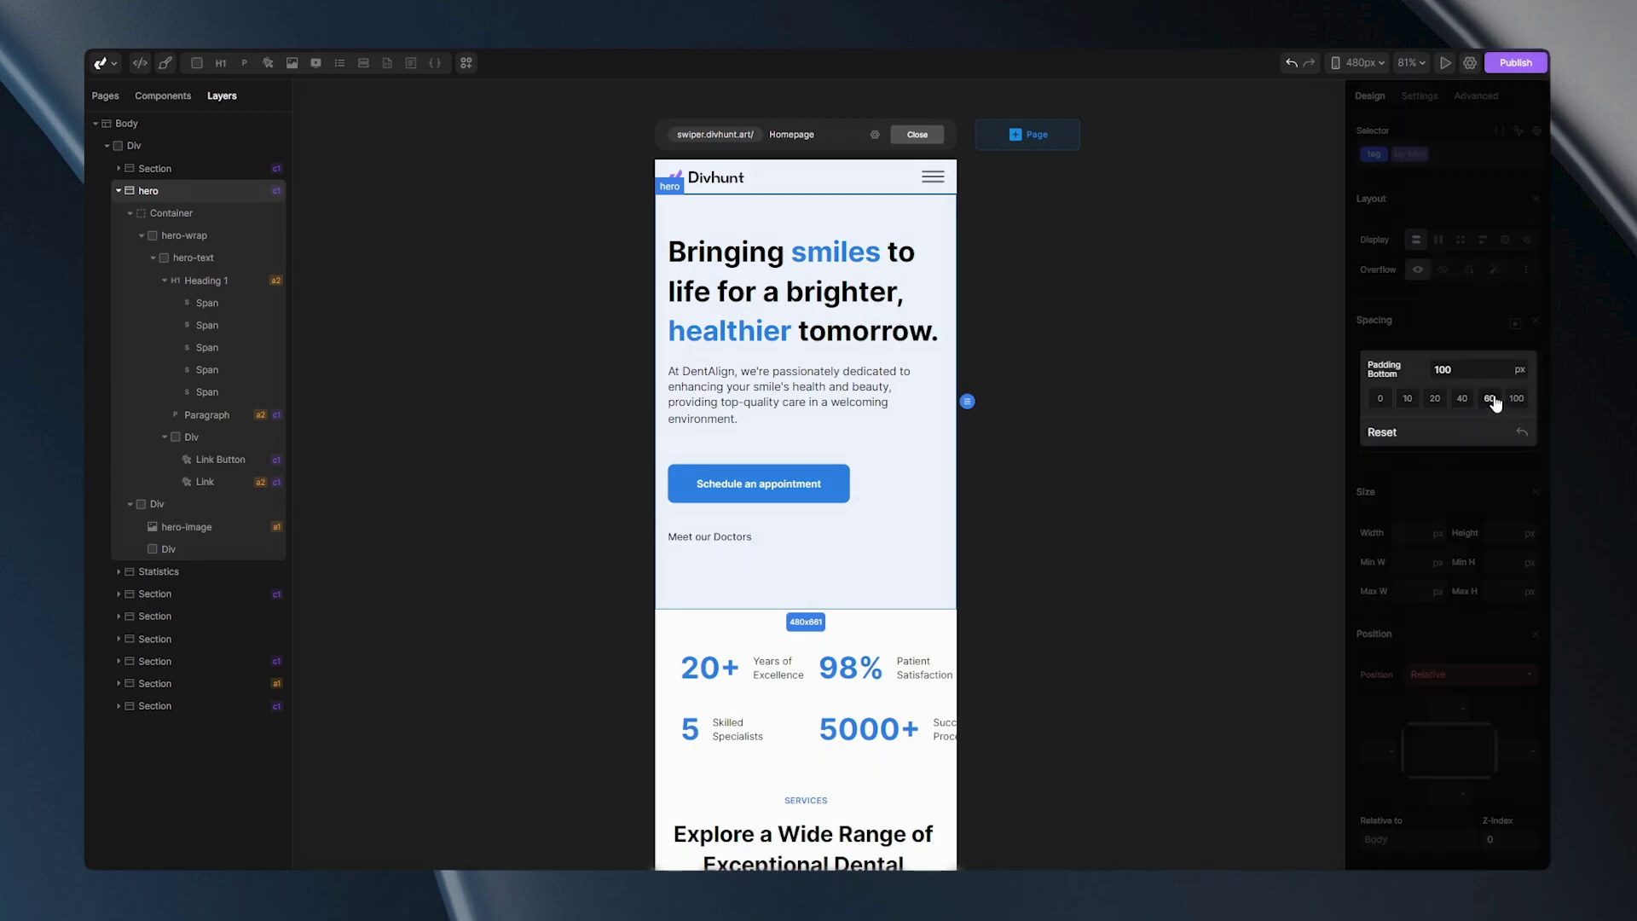
click(1494, 405)
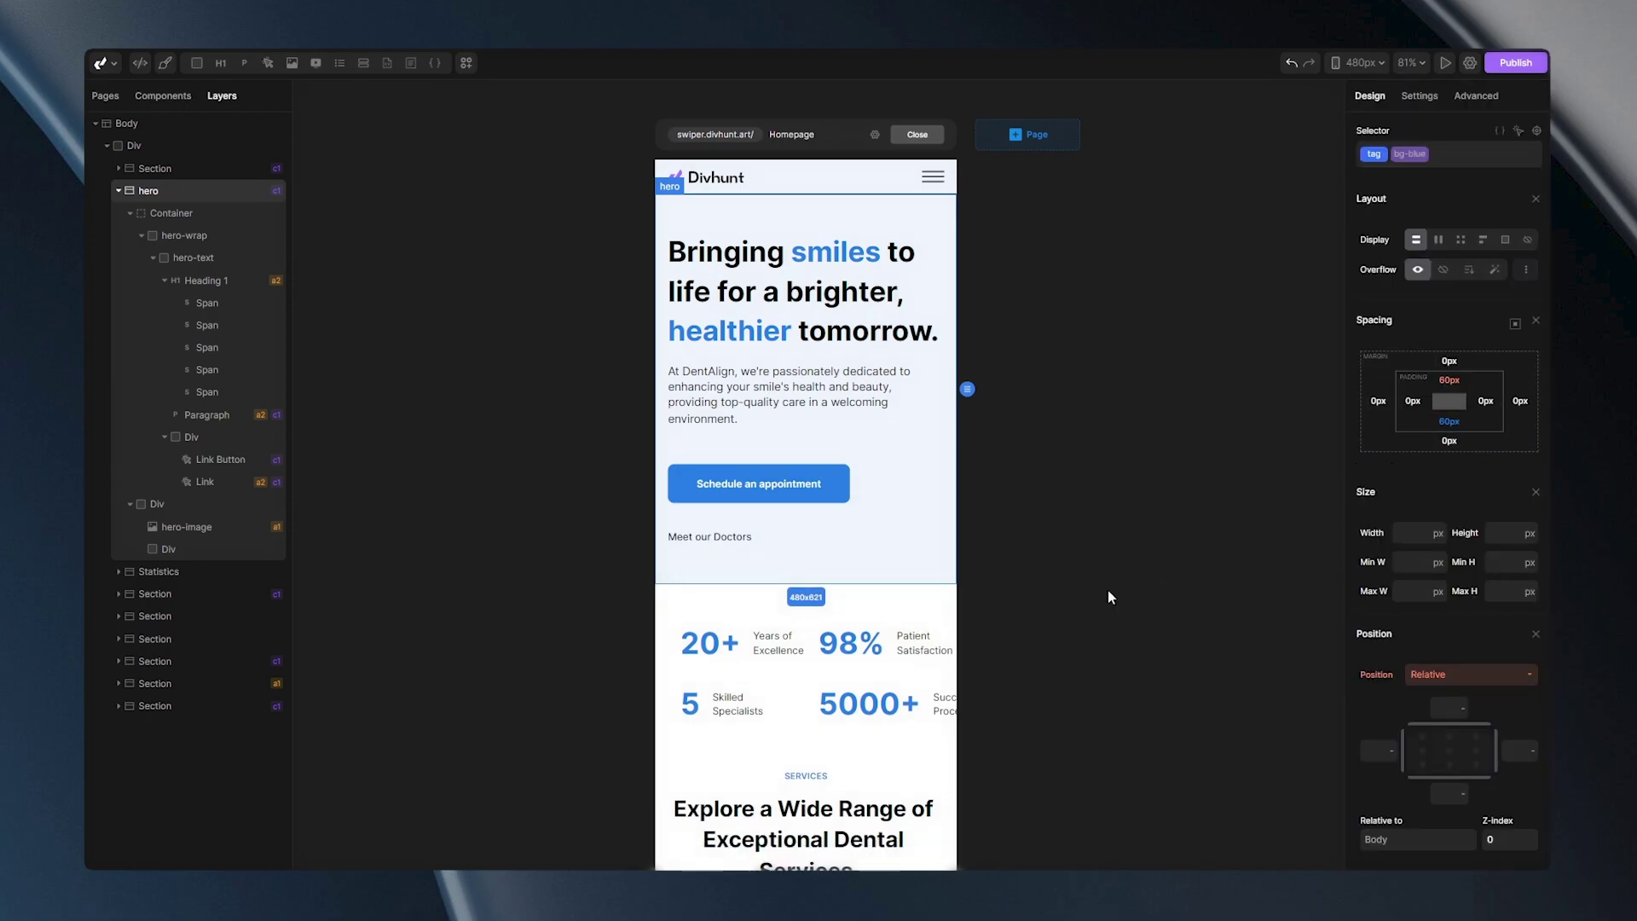
scroll(1040, 669, down, 3)
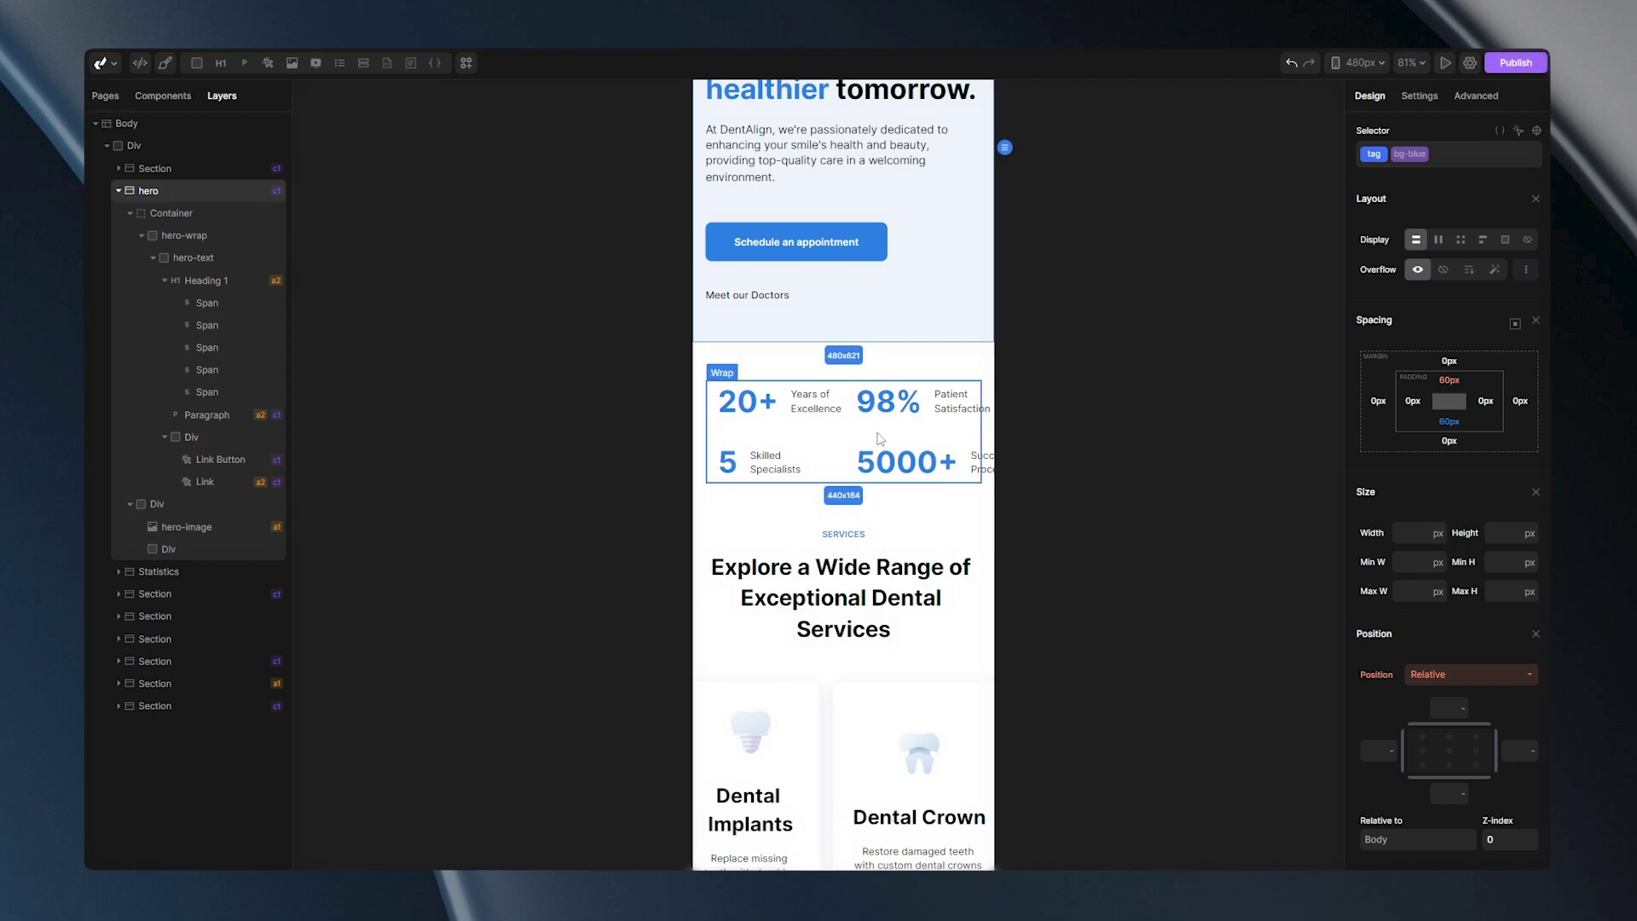
Reduce the statistics grid to a single 1fr column with a 50 px row gap.
click(857, 441)
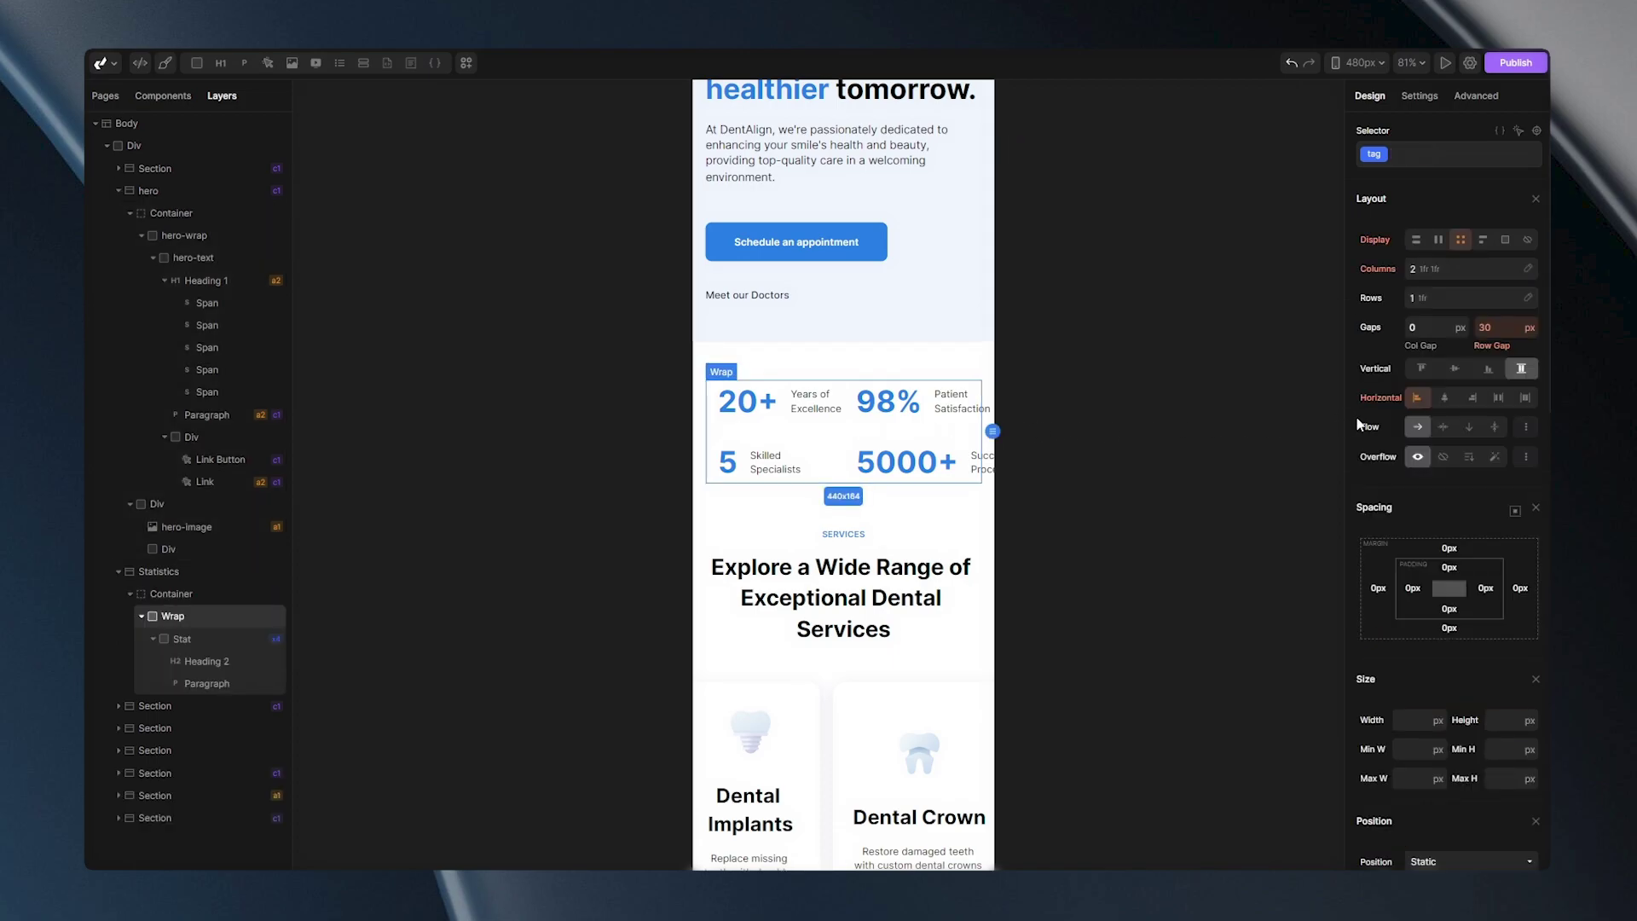
click(1452, 271)
click(1491, 302)
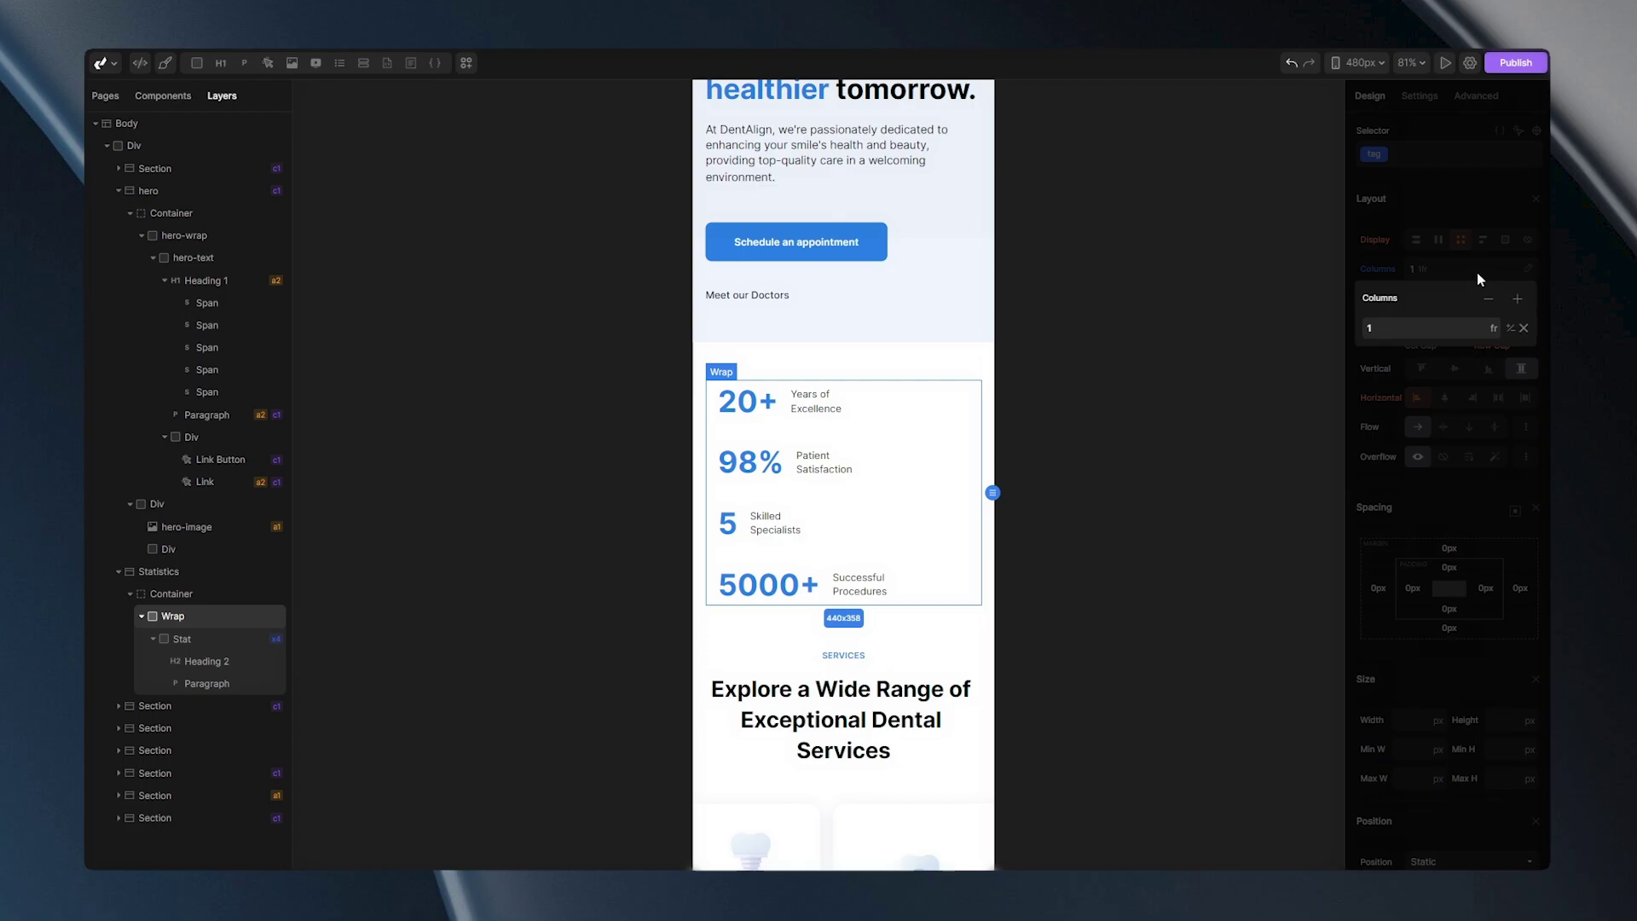
click(1478, 279)
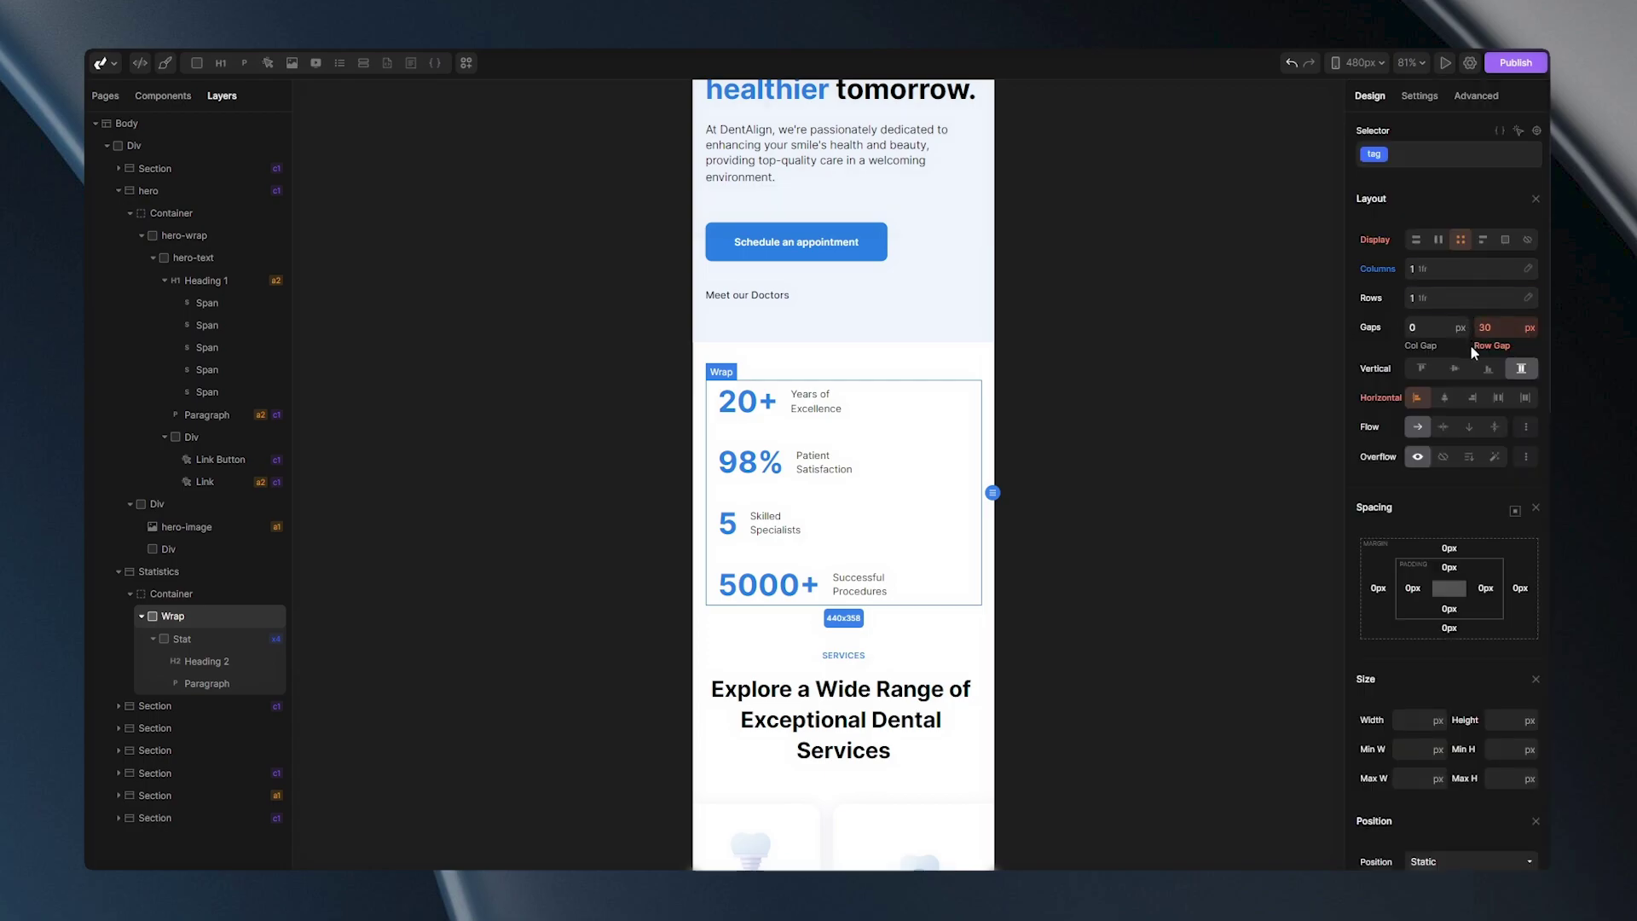
click(1500, 327)
text(50)
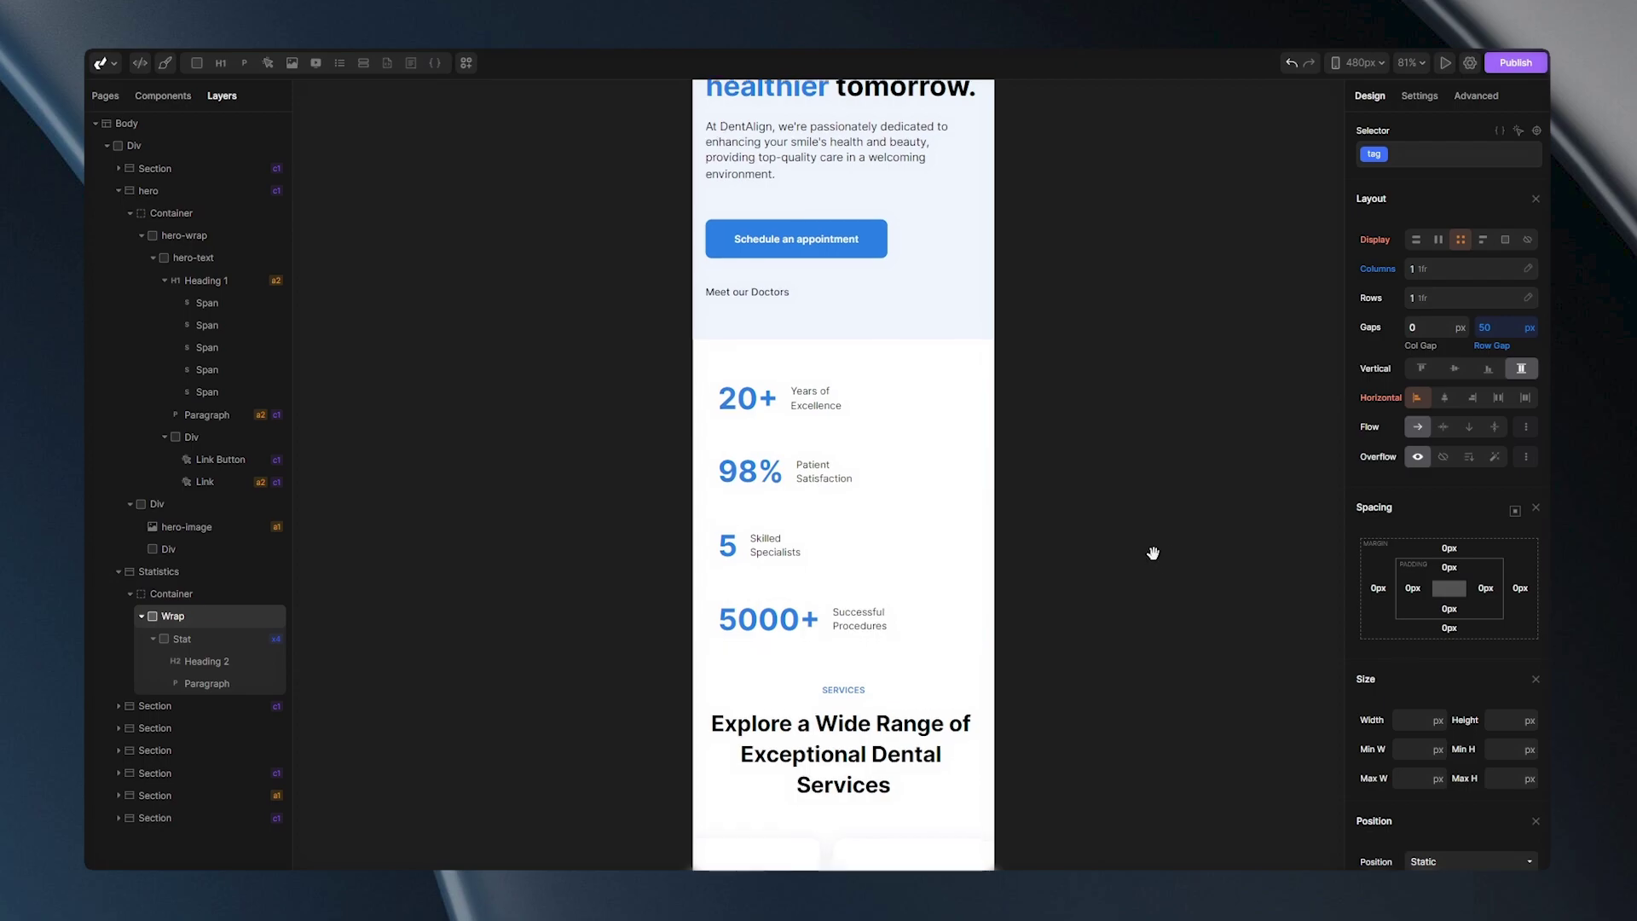
drag(1151, 551, 1088, 176)
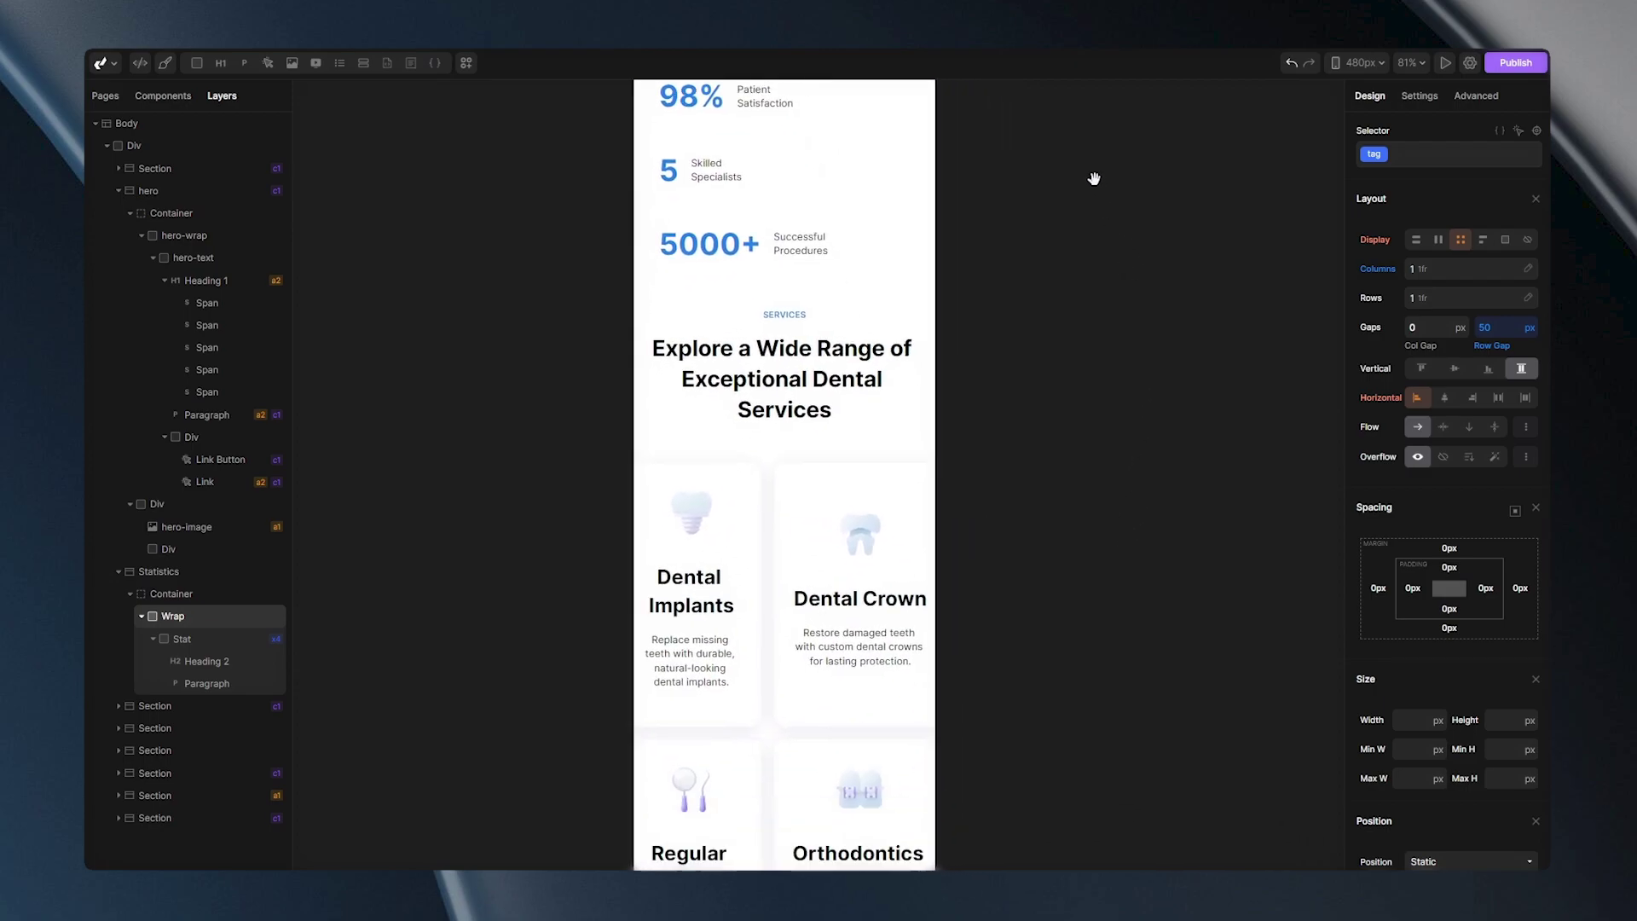
Reduce the services grid to one 1fr column.
drag(1070, 621, 1107, 500)
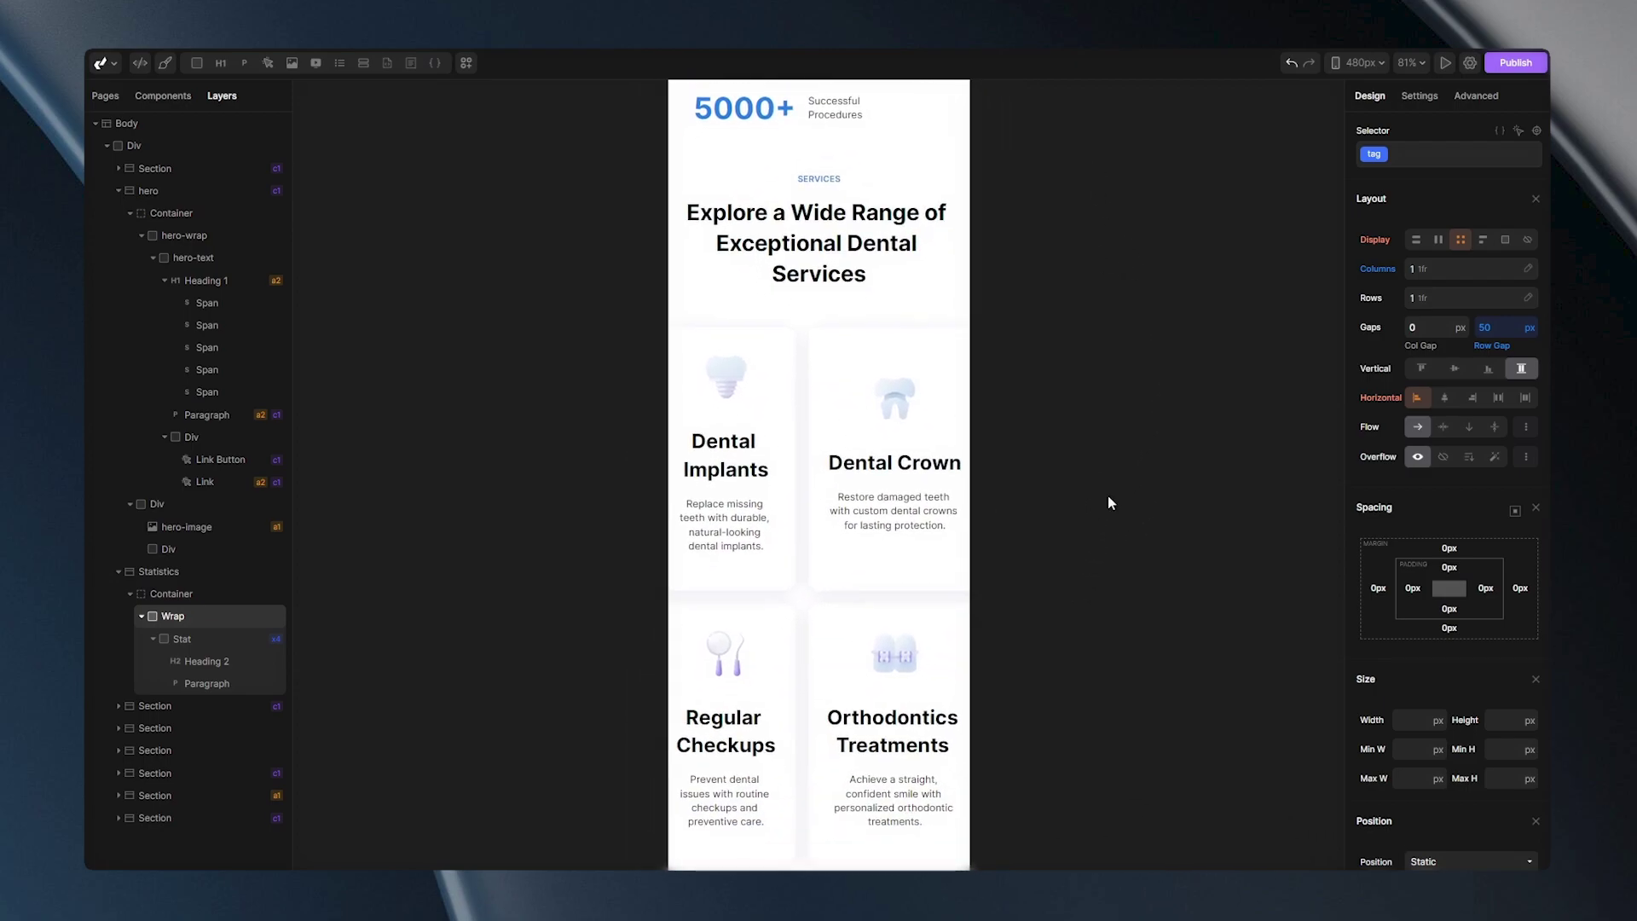
click(804, 550)
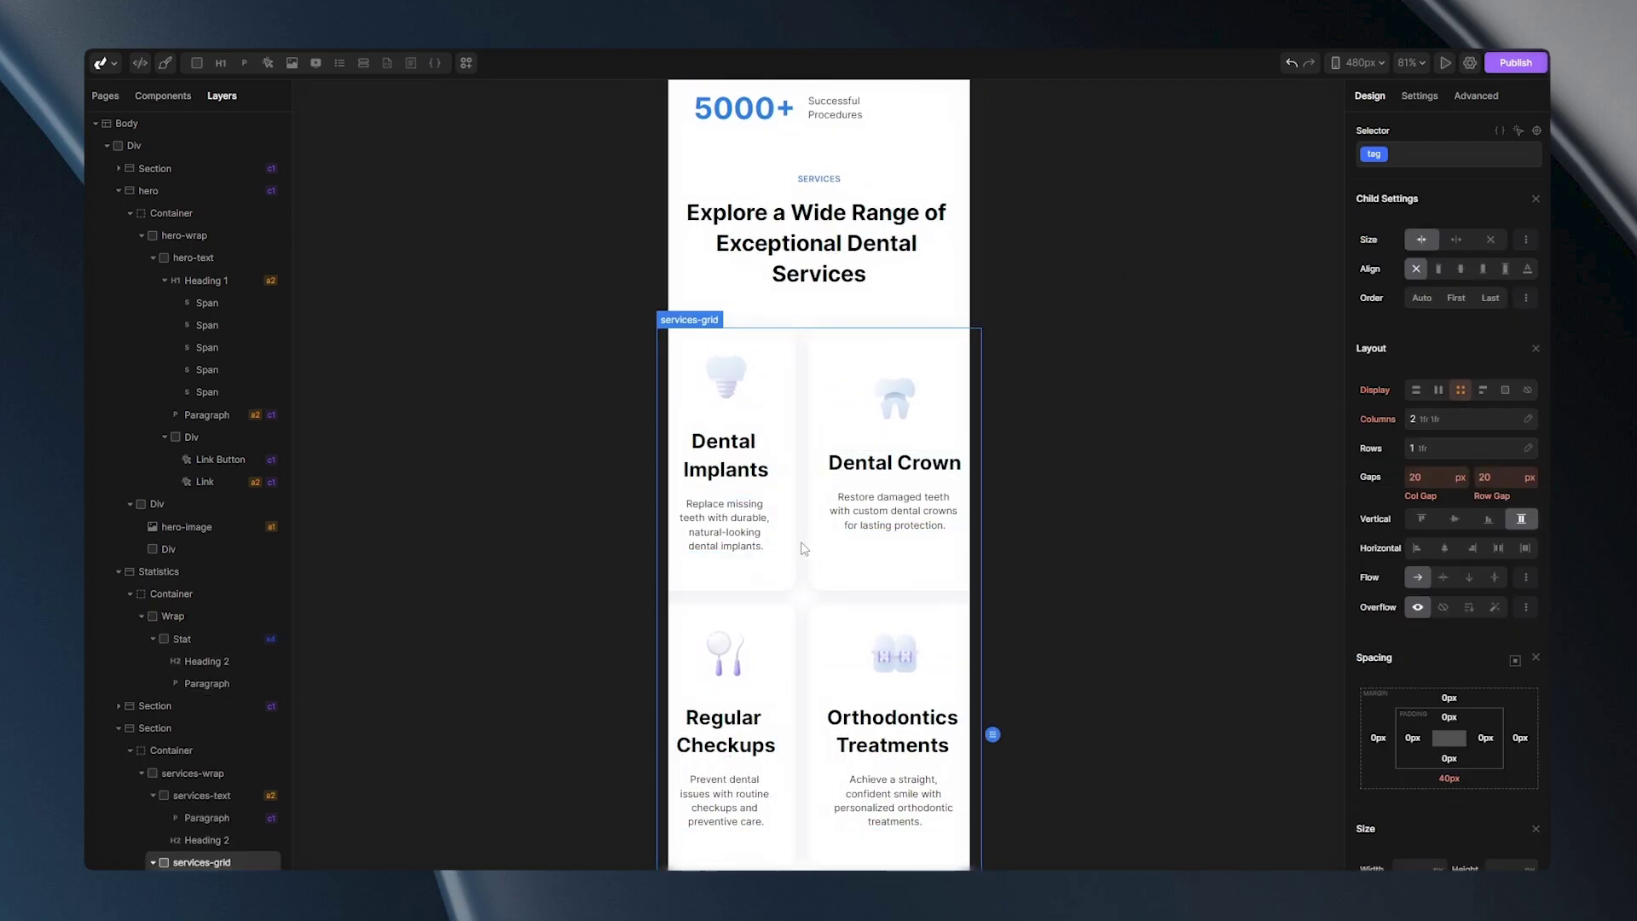
click(1454, 418)
click(1488, 454)
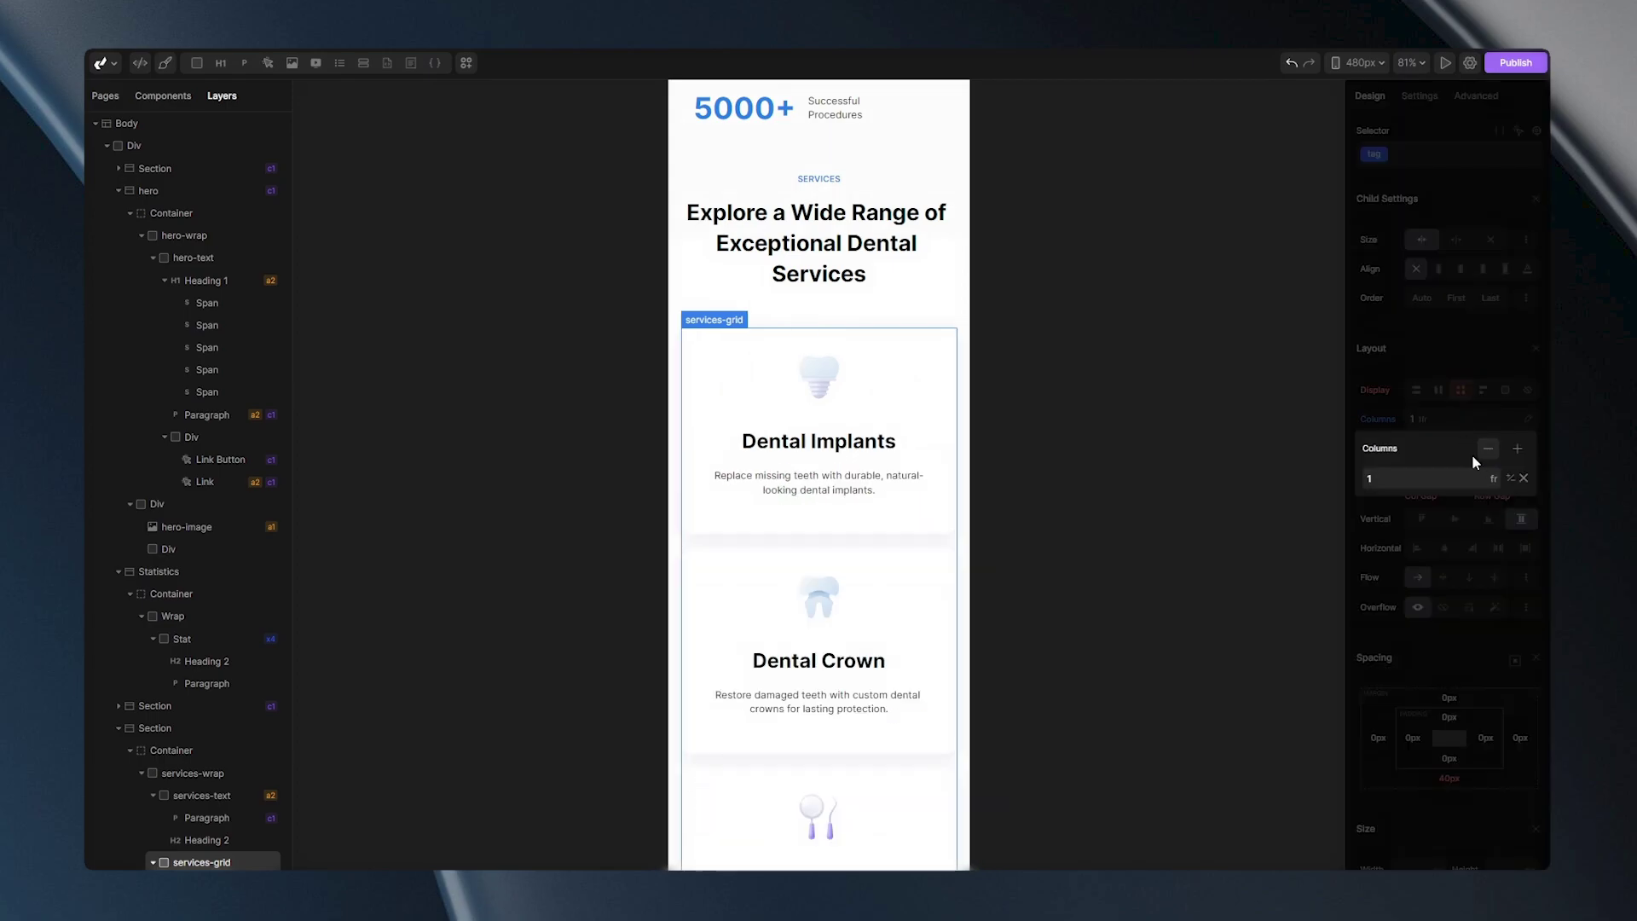
click(964, 424)
Scroll down to the 'Your smile's journey' banner and select its section.
drag(1039, 644, 1033, 298)
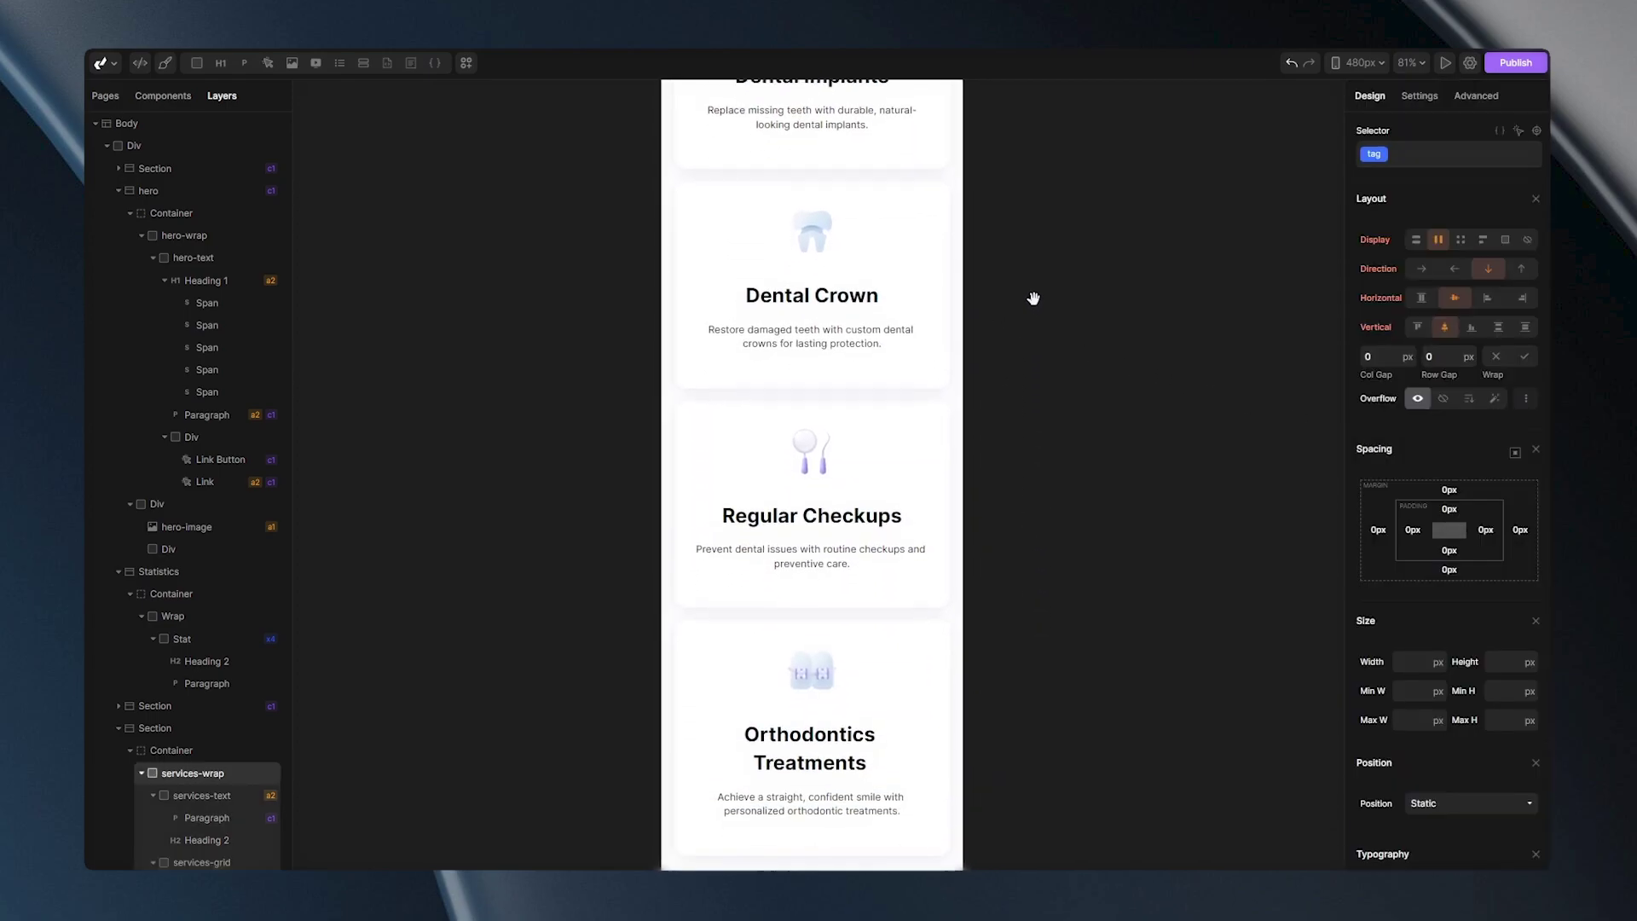
drag(1071, 662, 1026, 299)
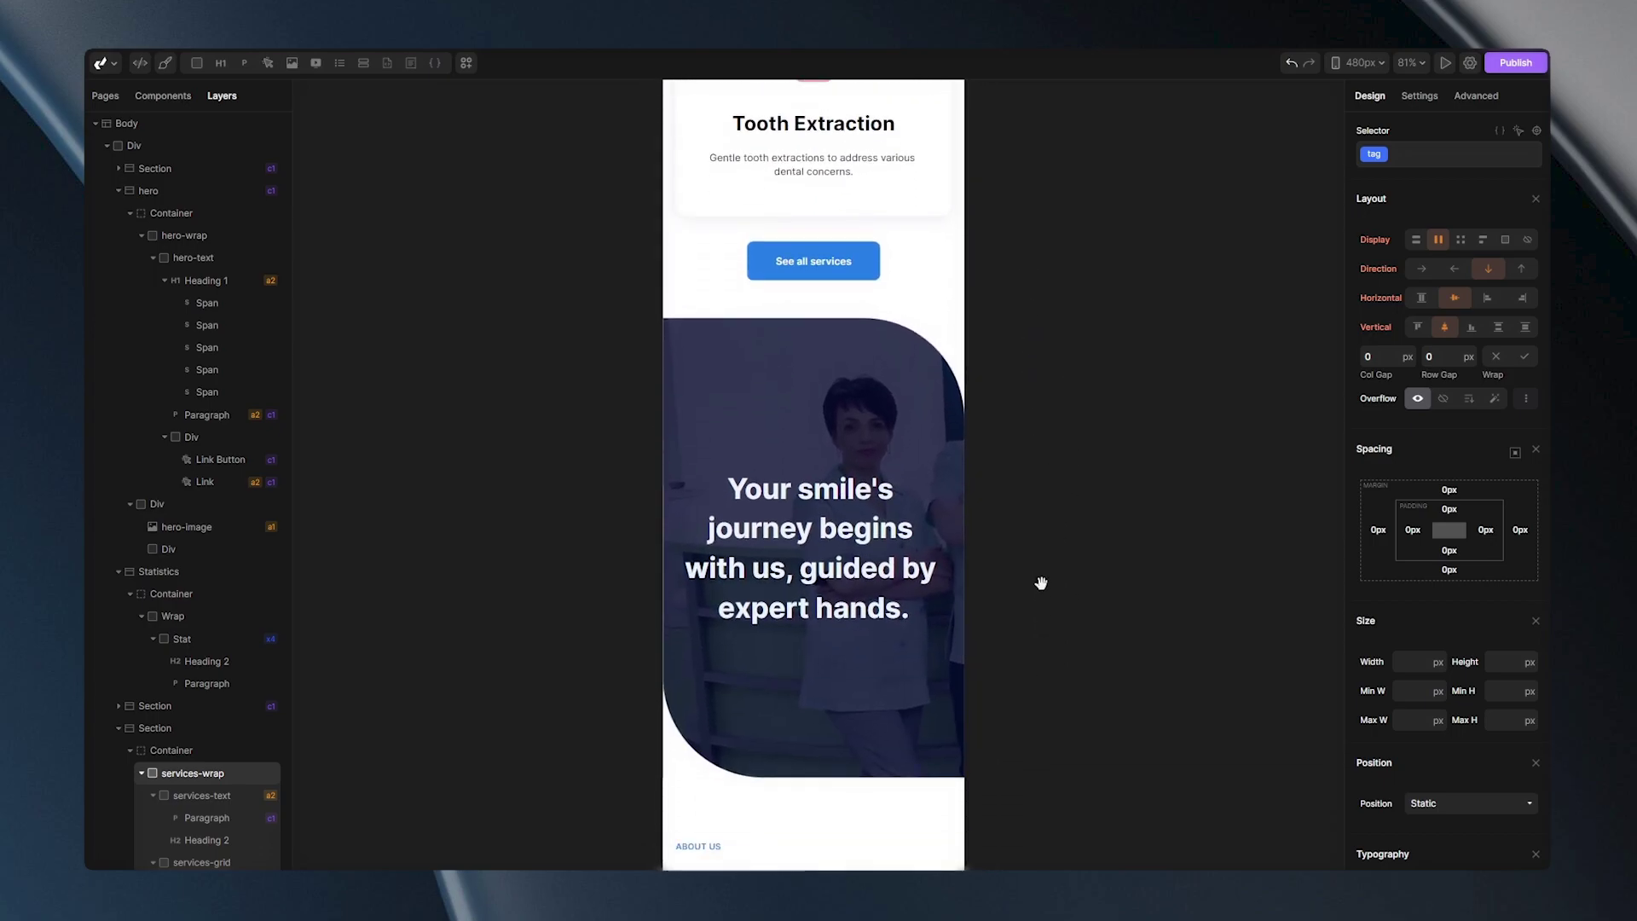
click(825, 385)
Shrink the banner's vertical padding and bring its headline size down from 35 to about 27.
drag(1452, 433, 1477, 573)
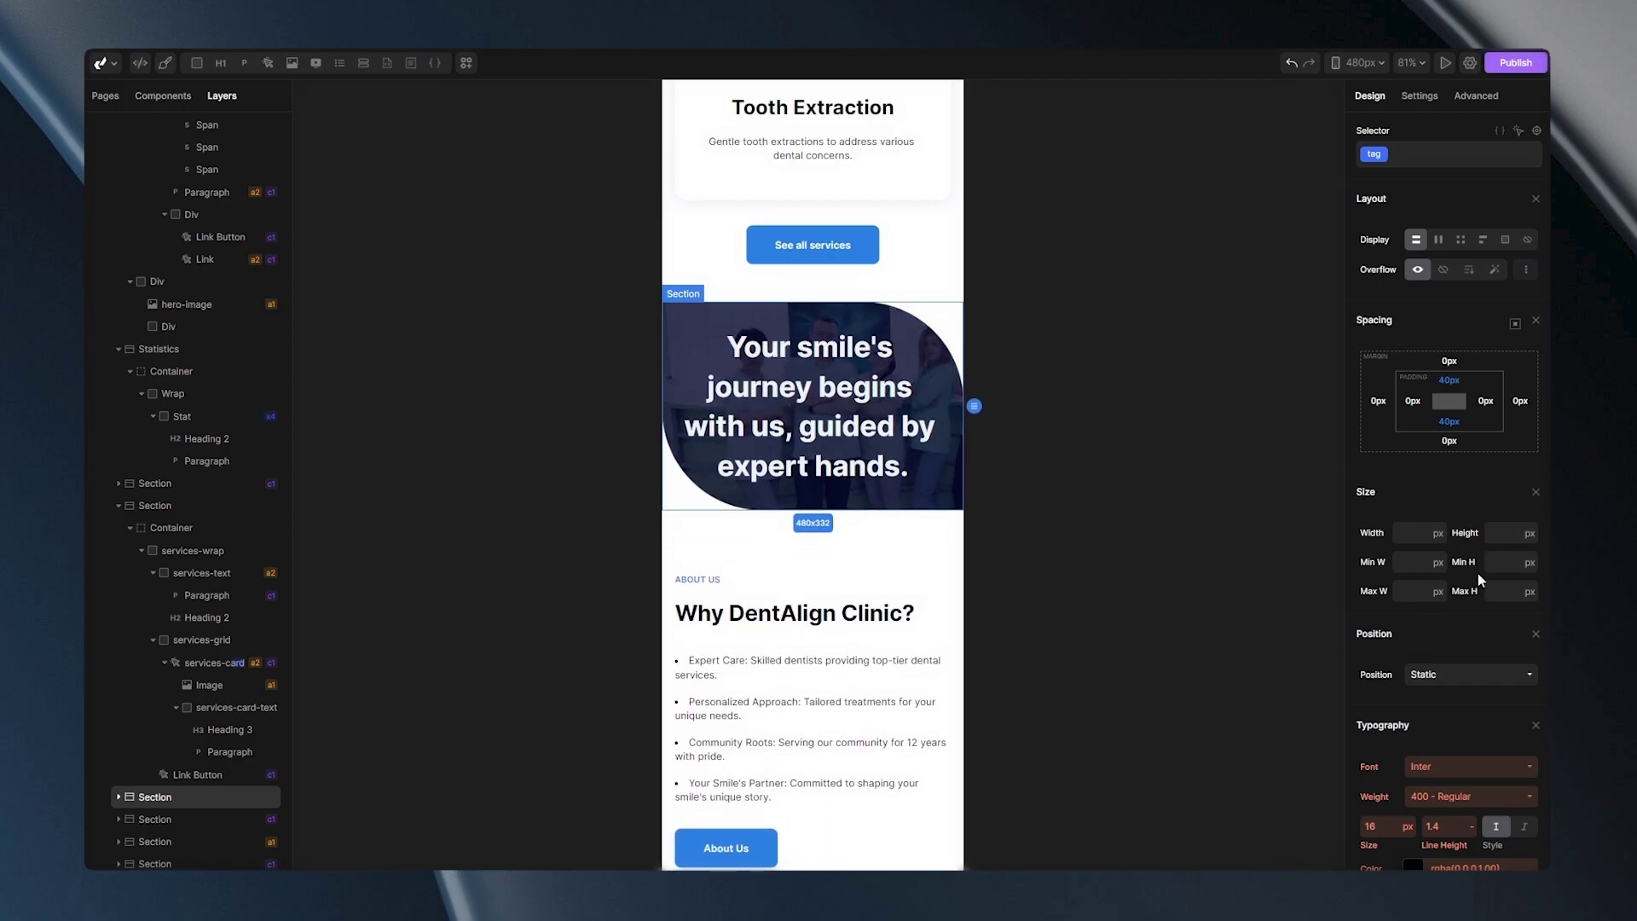
click(857, 430)
text(35)
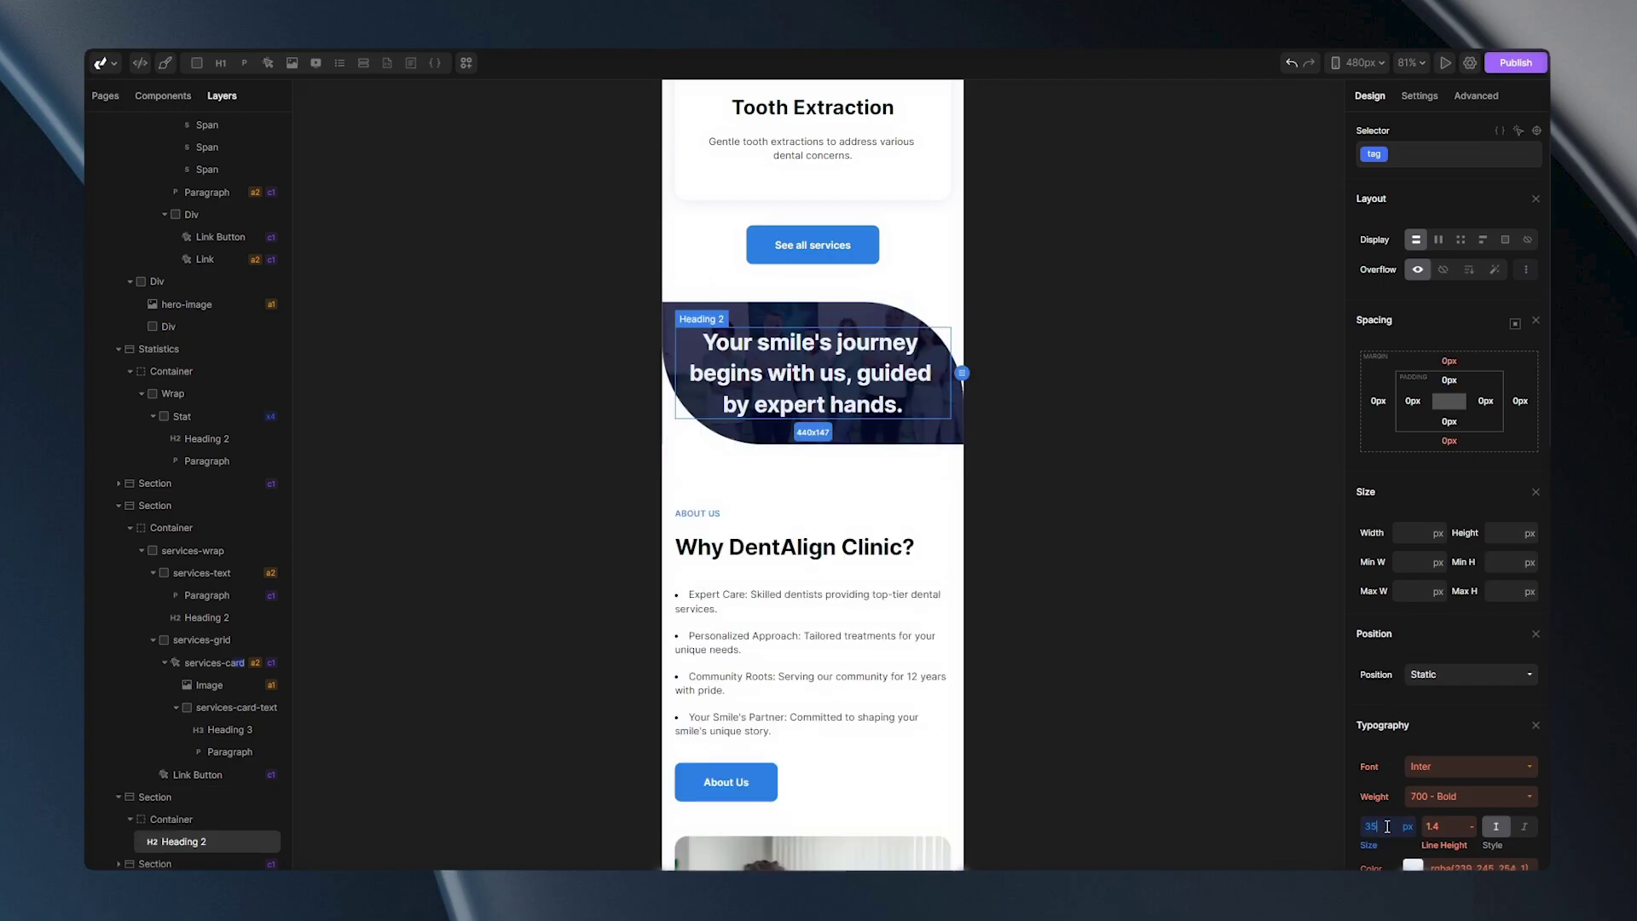
key(Down)
key(Down)
key(Down)
key(Down)
key(Down)
key(Down)
key(Down)
key(Down)
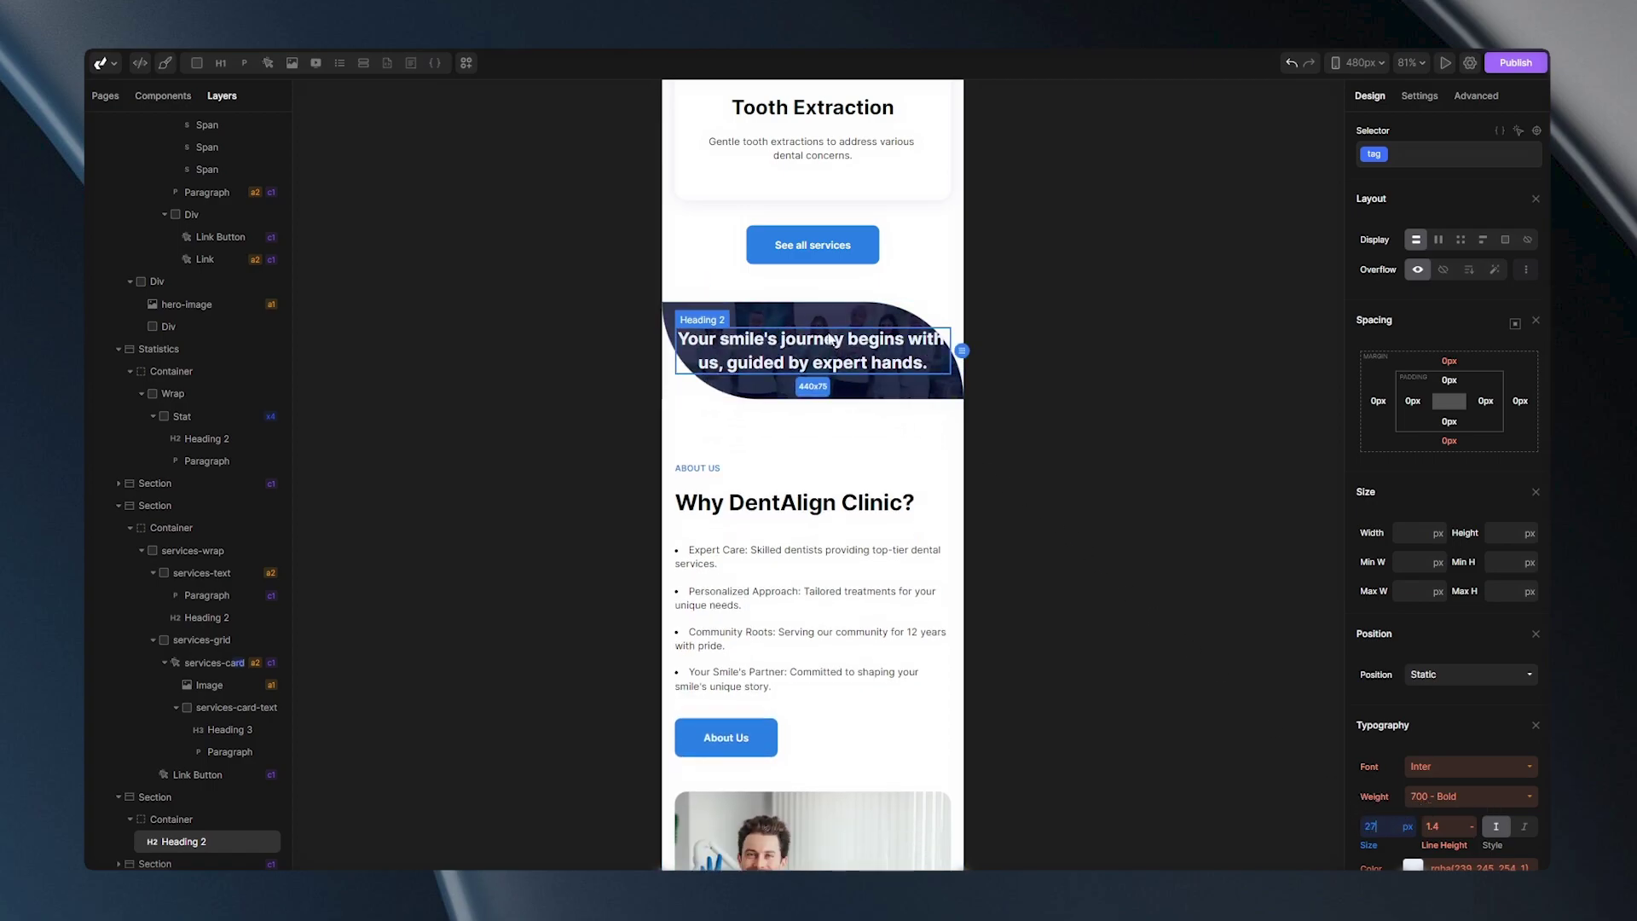
Set the banner section's top and bottom padding to 110 px, then select the About Us section.
click(826, 314)
drag(1466, 380, 1469, 439)
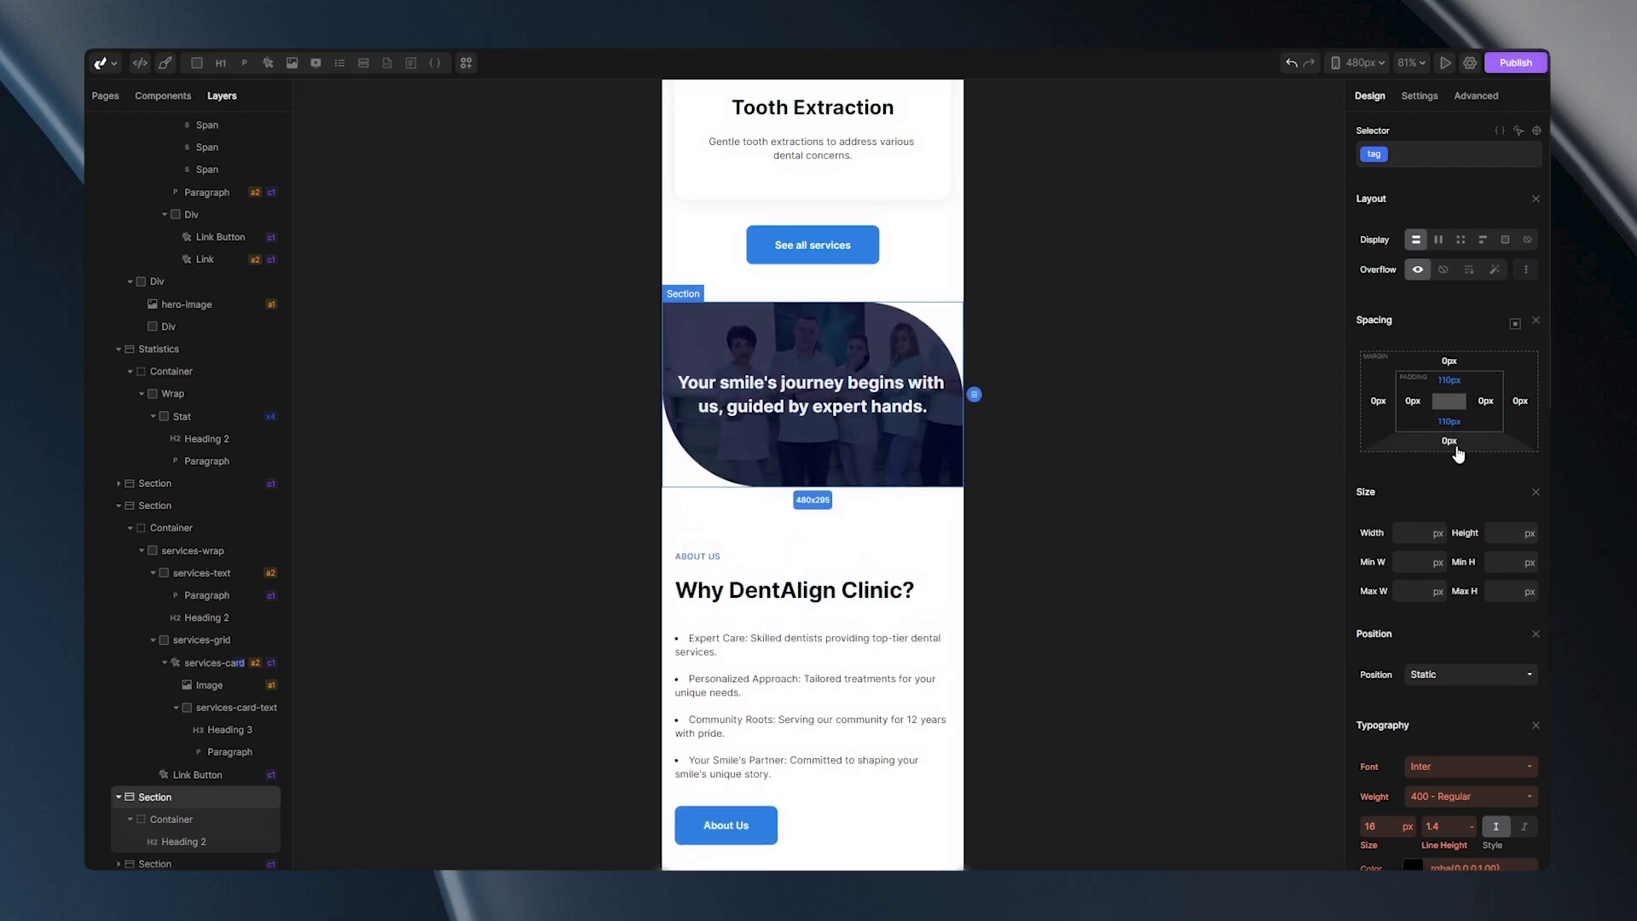
click(925, 518)
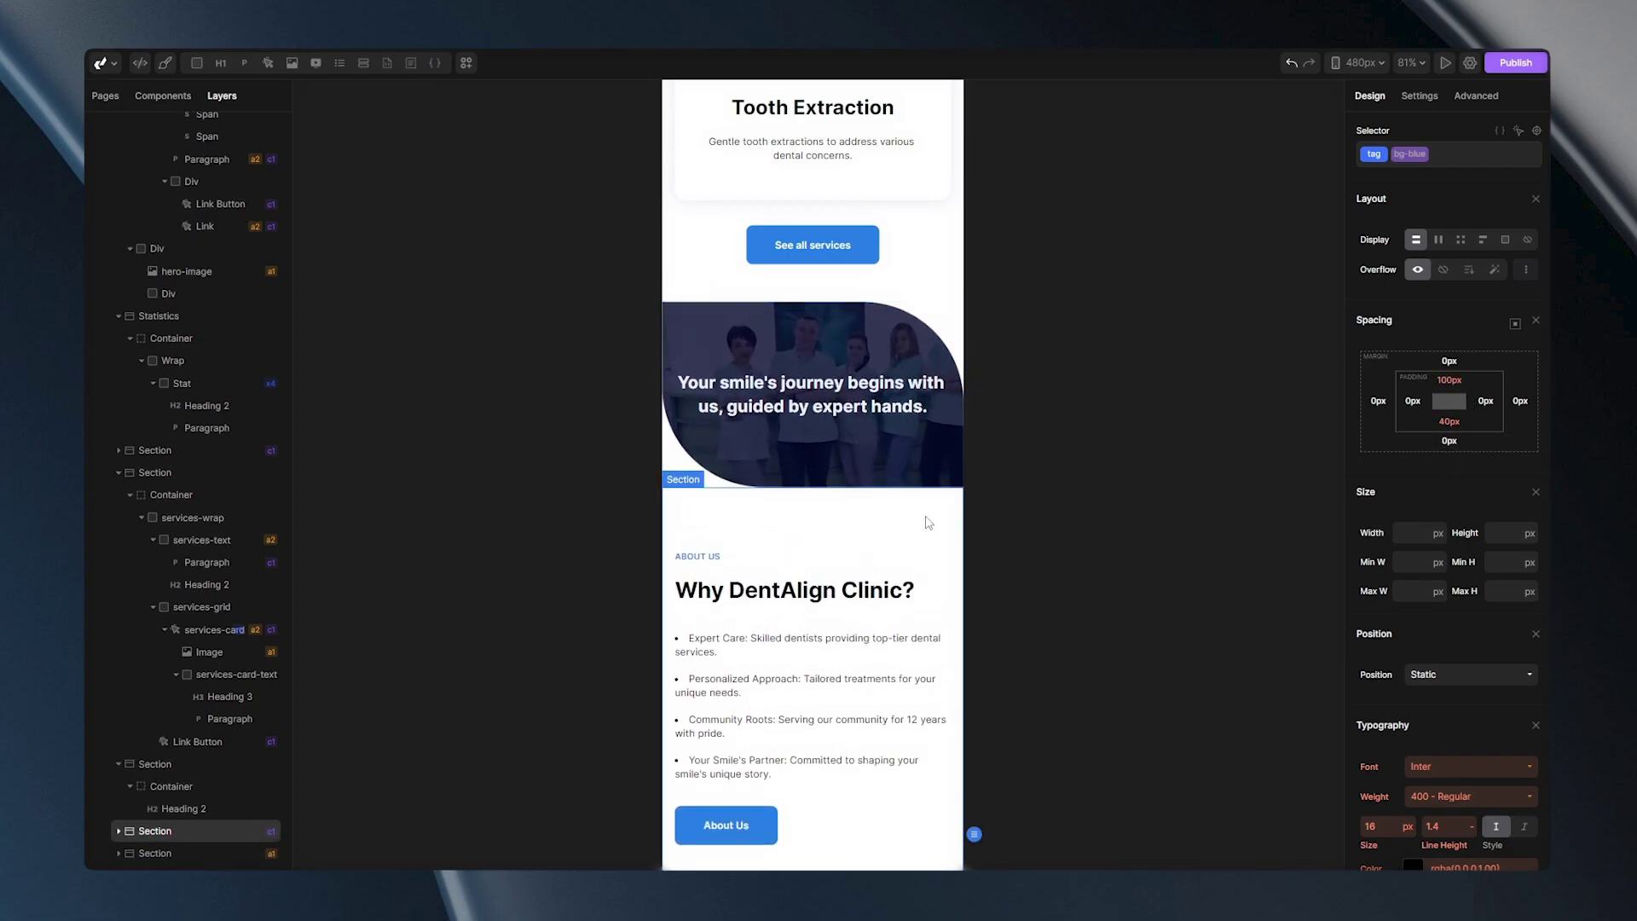
Drag the About Us section's top padding down to 60 px.
scroll(1015, 541, down, 2)
scroll(1015, 541, down, 5)
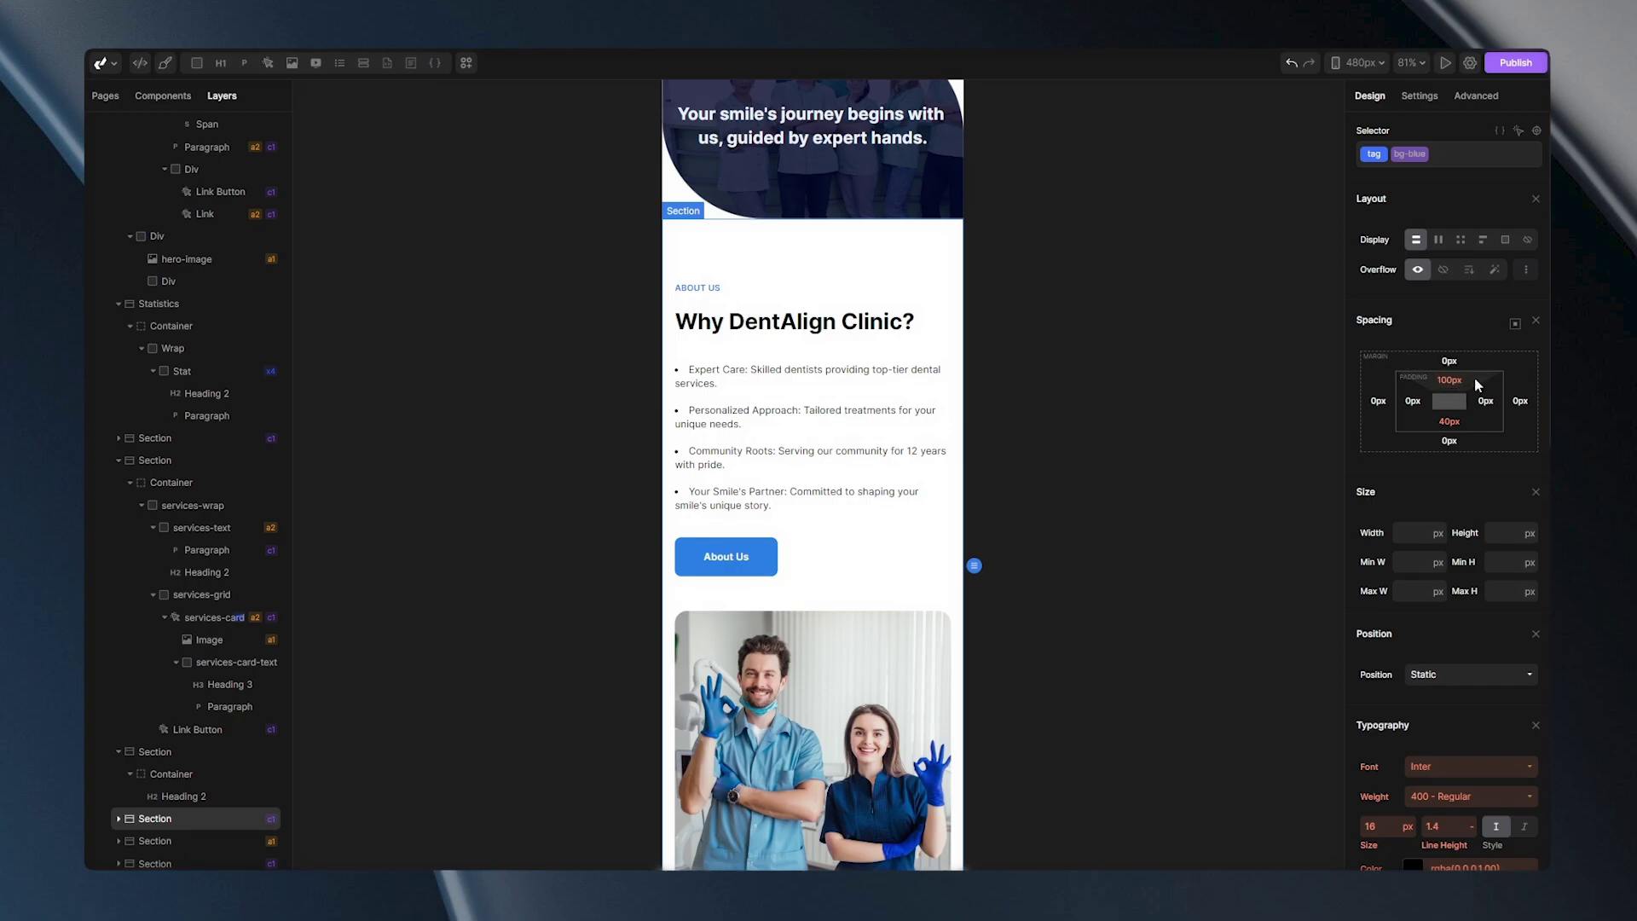
drag(1474, 376, 1474, 348)
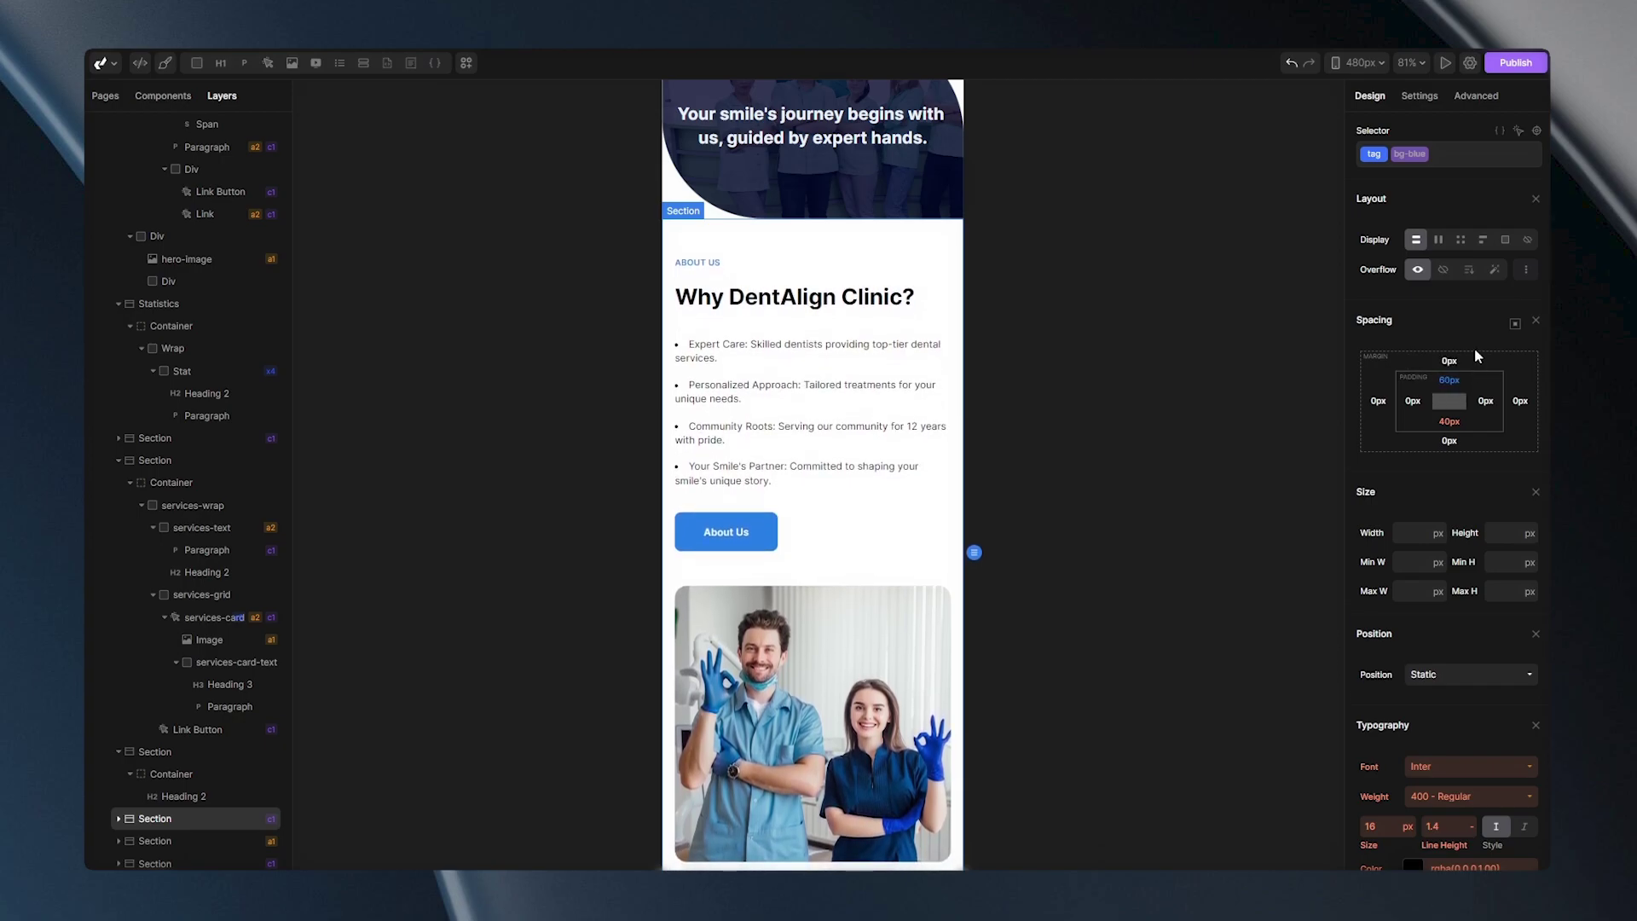
Cut the Meet Our Experienced Team section's top padding to 40 px.
scroll(1147, 469, down, 3)
scroll(1147, 469, down, 5)
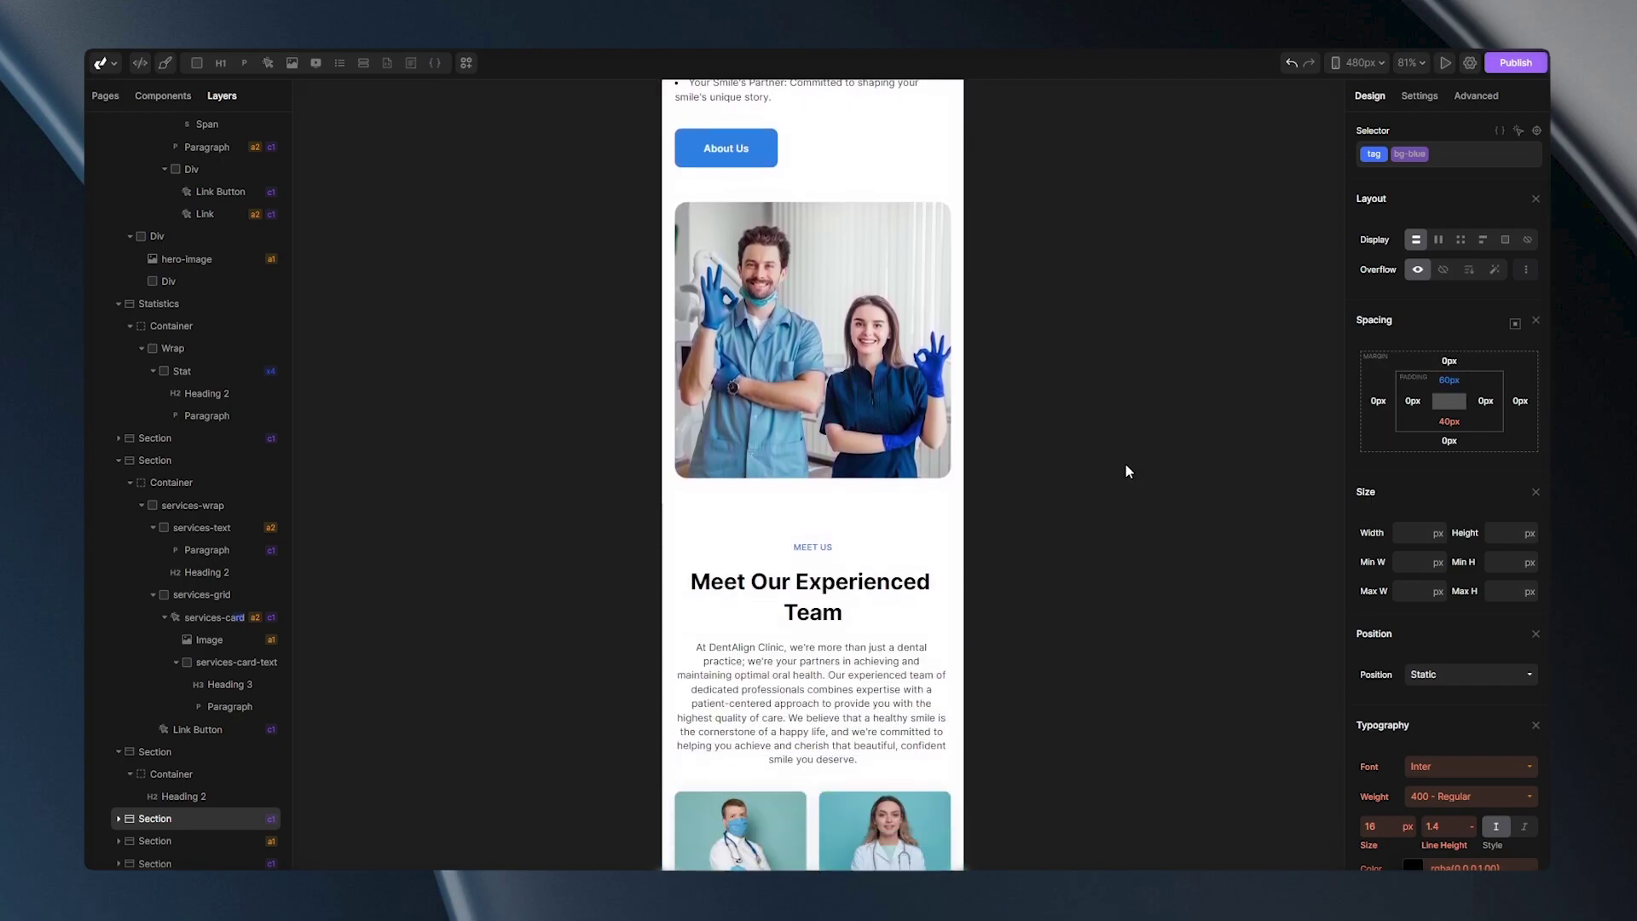
click(852, 521)
drag(1468, 380, 1470, 364)
Reduce the doctor-card grid to a single 1fr column.
scroll(1231, 496, down, 6)
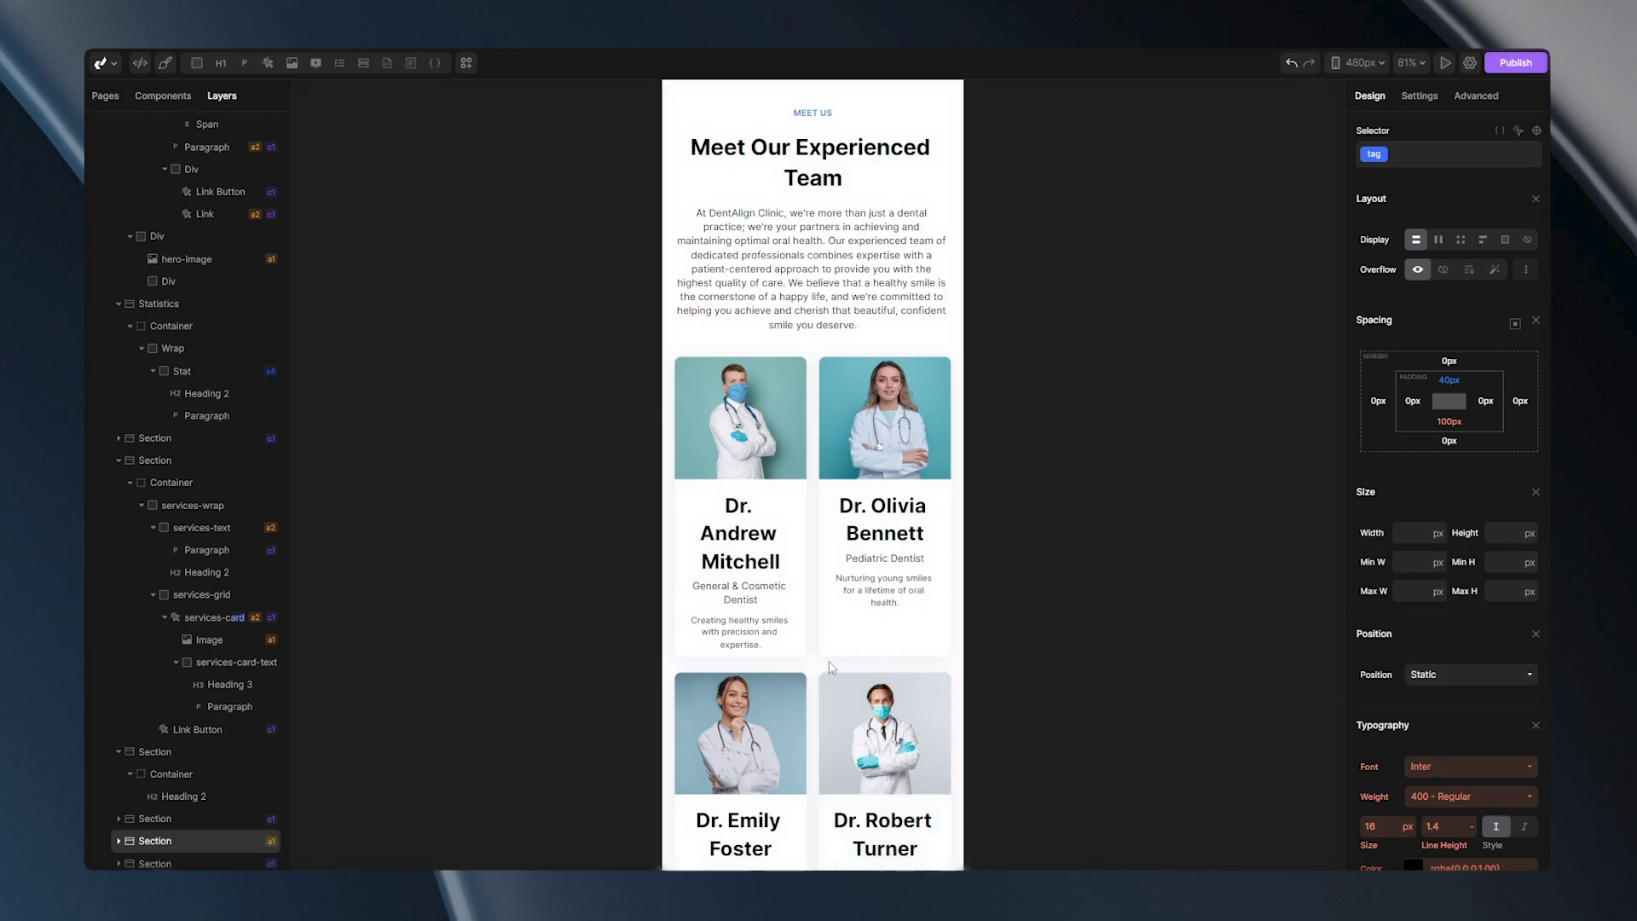
click(817, 662)
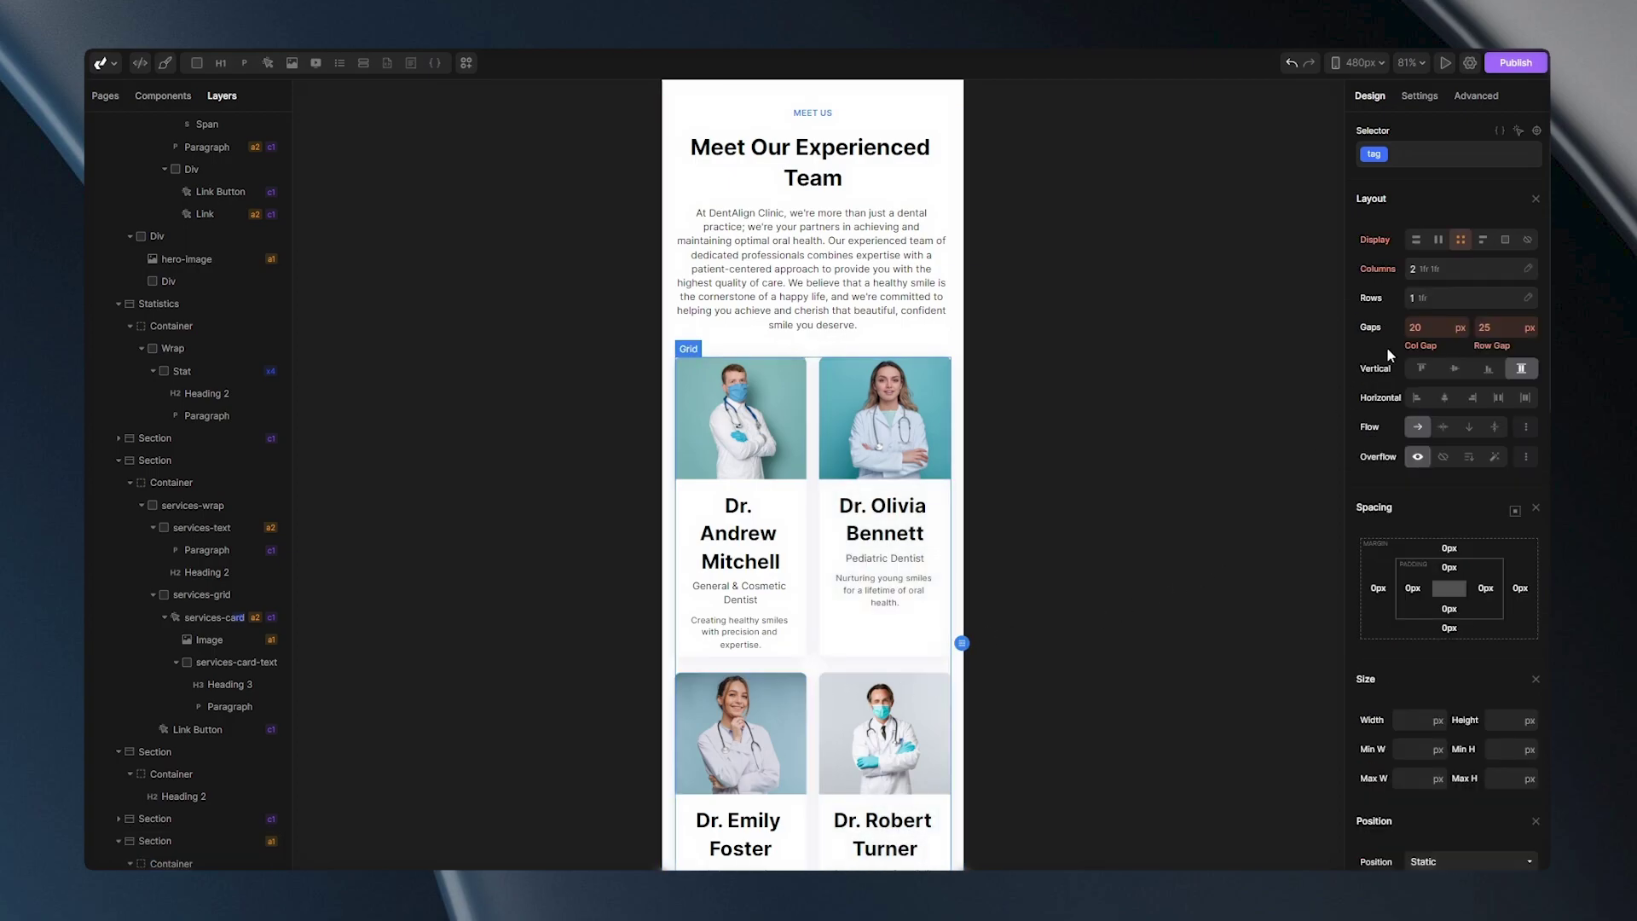
click(1439, 272)
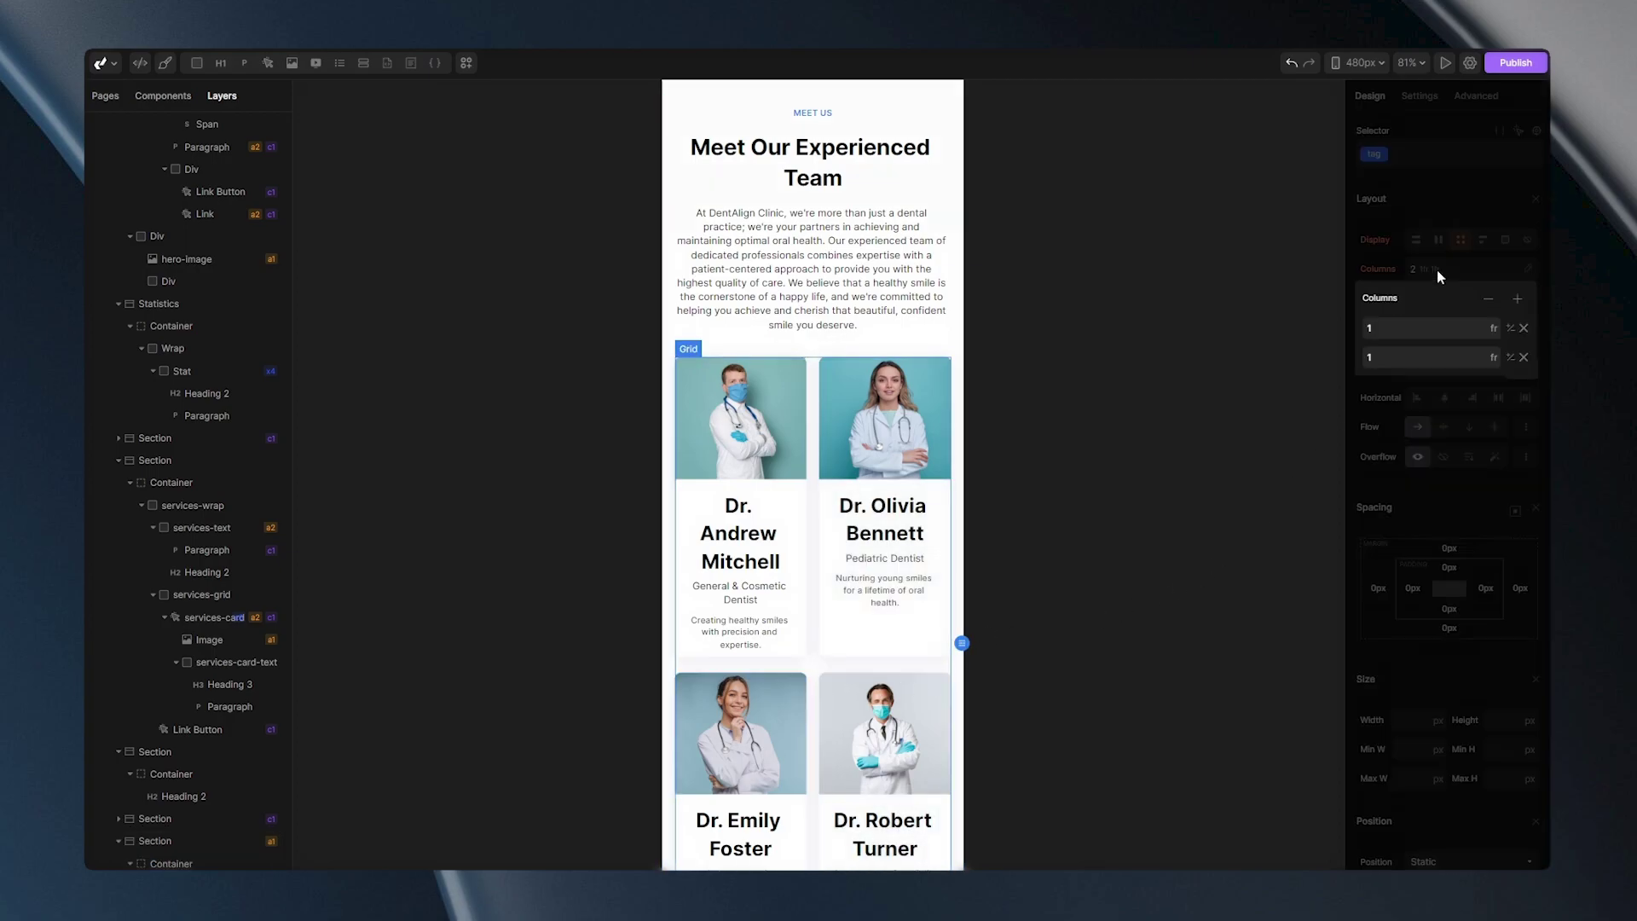
click(1488, 304)
click(812, 269)
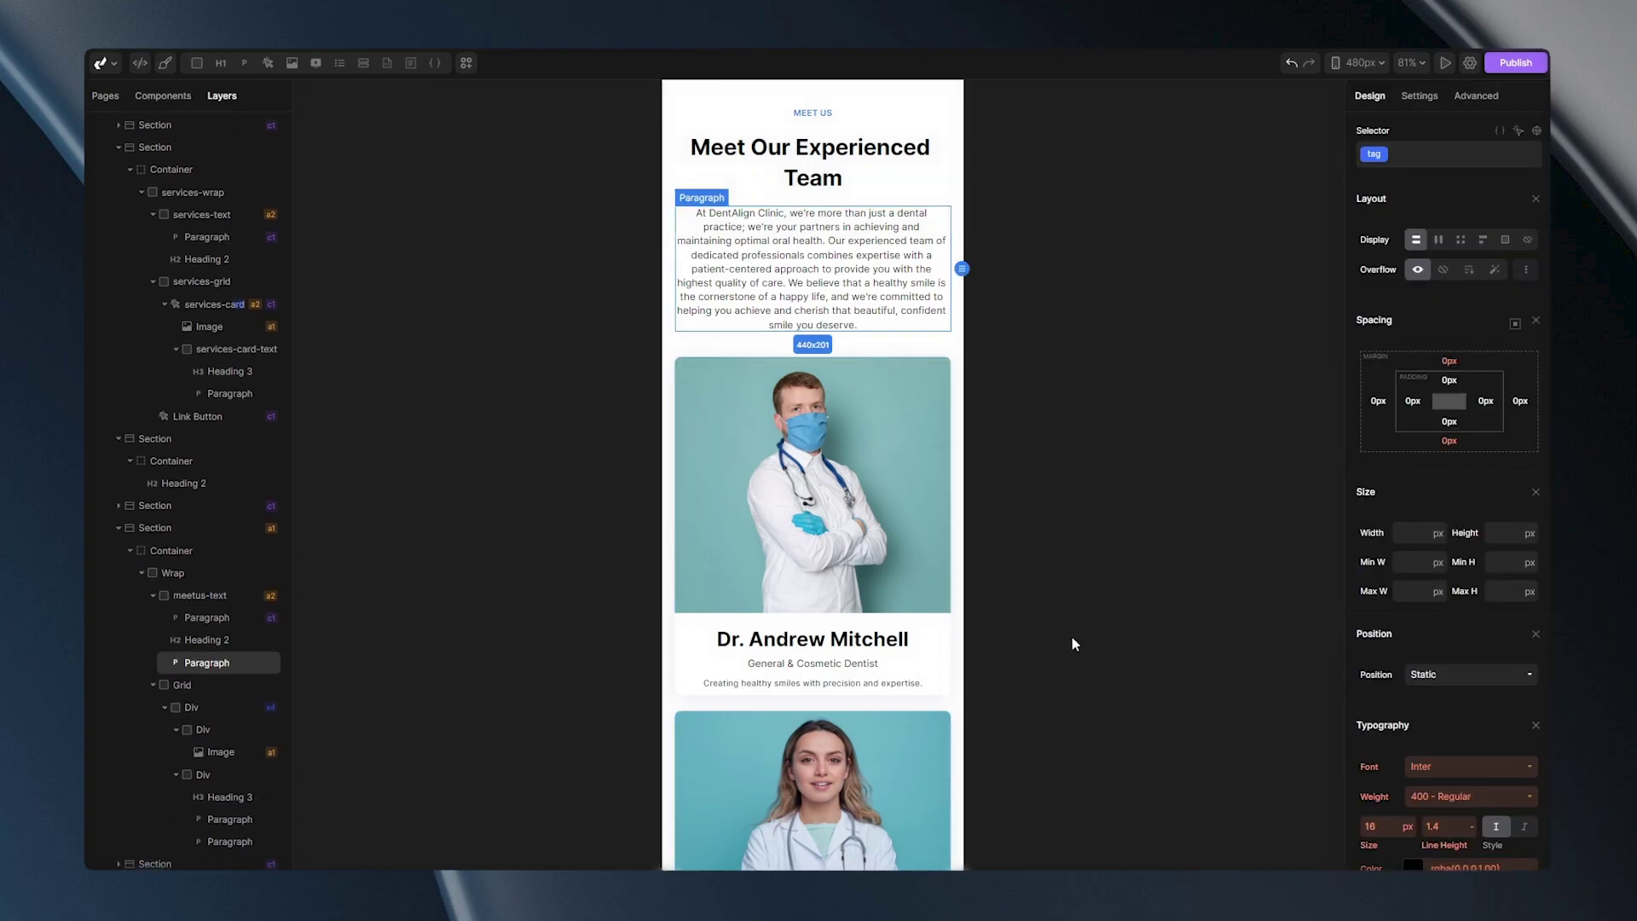
Scrub the team section's bottom padding down to about 70 px.
scroll(1074, 664, down, 5)
scroll(1070, 665, down, 12)
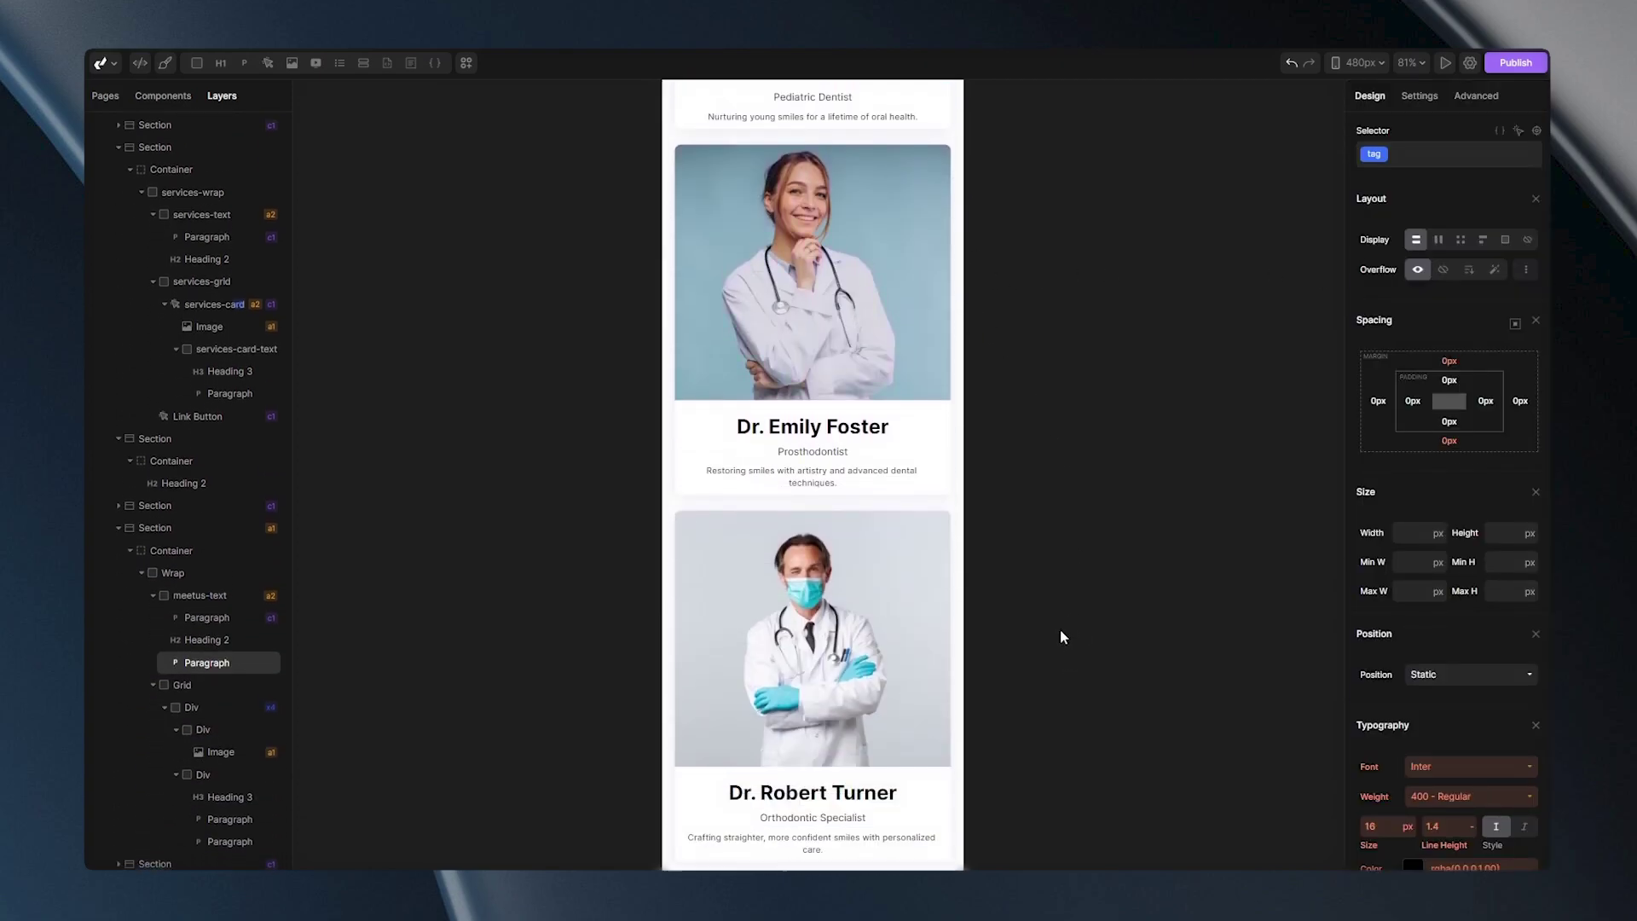
click(887, 491)
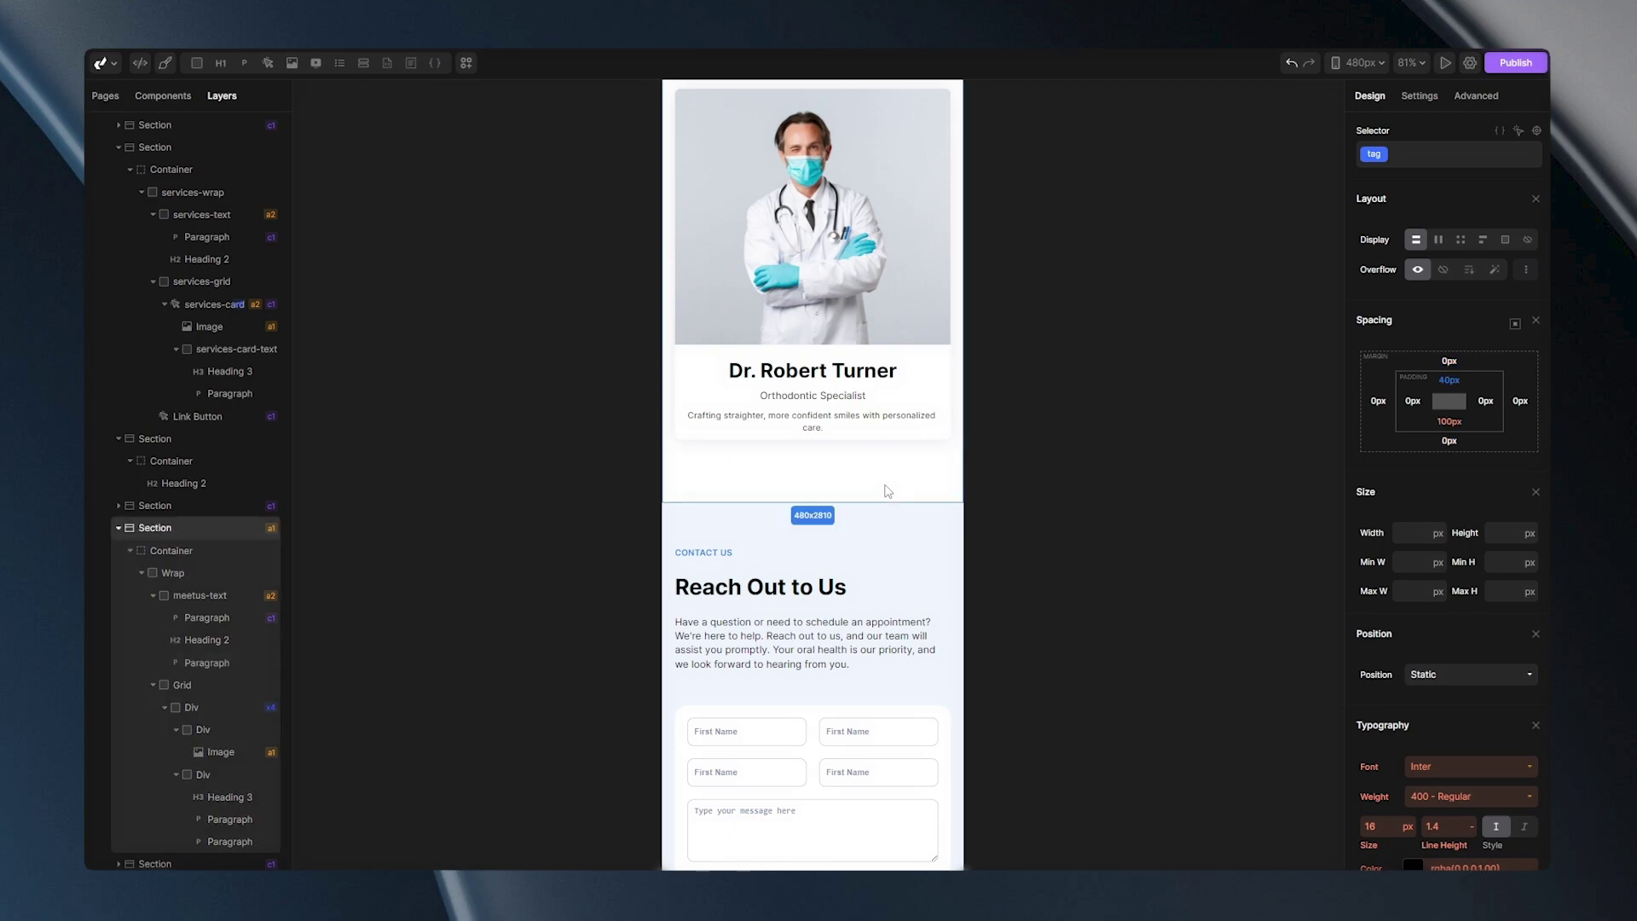
mouse_move(1449, 421)
mouse_down()
mouse_move(1470, 411)
mouse_move(1469, 444)
mouse_up()
scroll(1276, 551, down, 2)
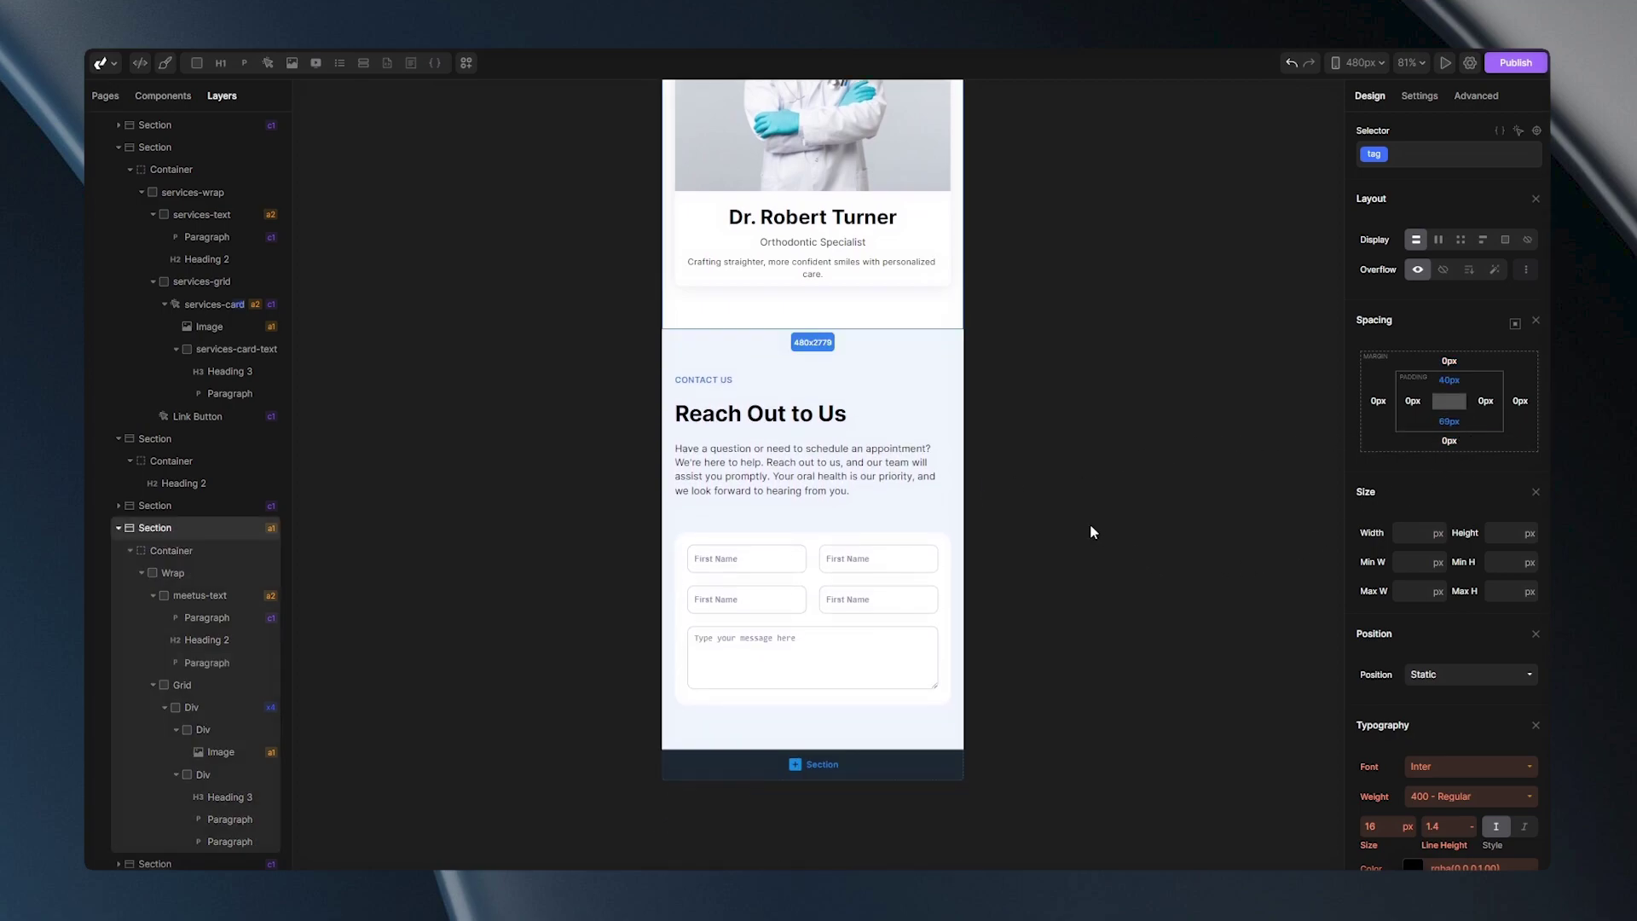
Stack both contact name-field rows in a column with a 20px row gap.
click(905, 571)
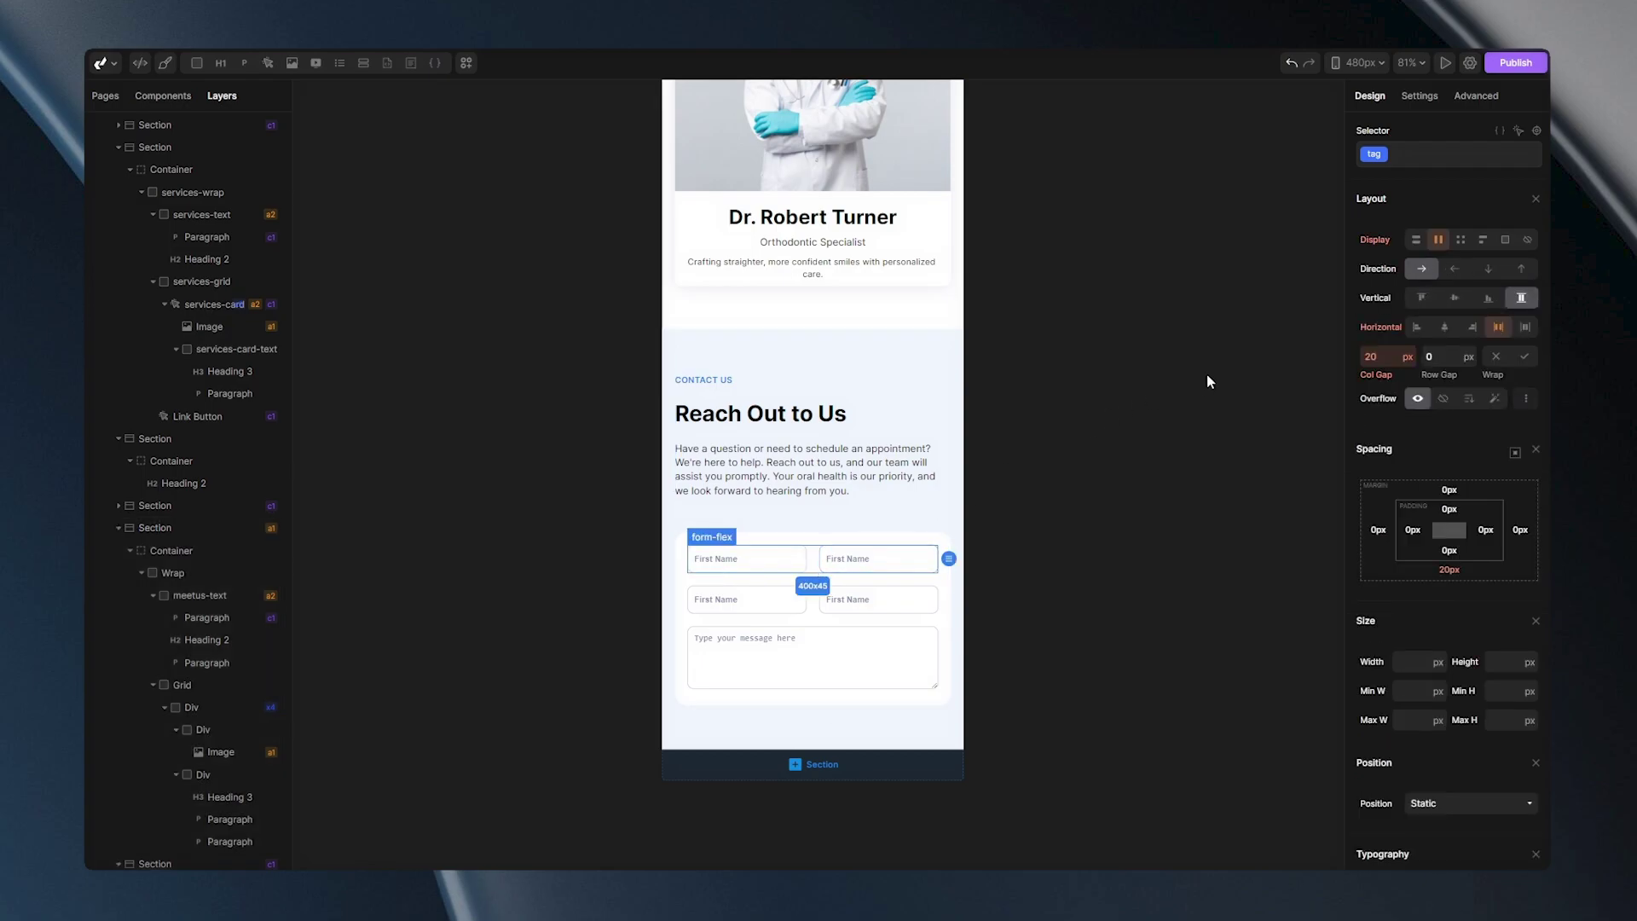
click(1493, 271)
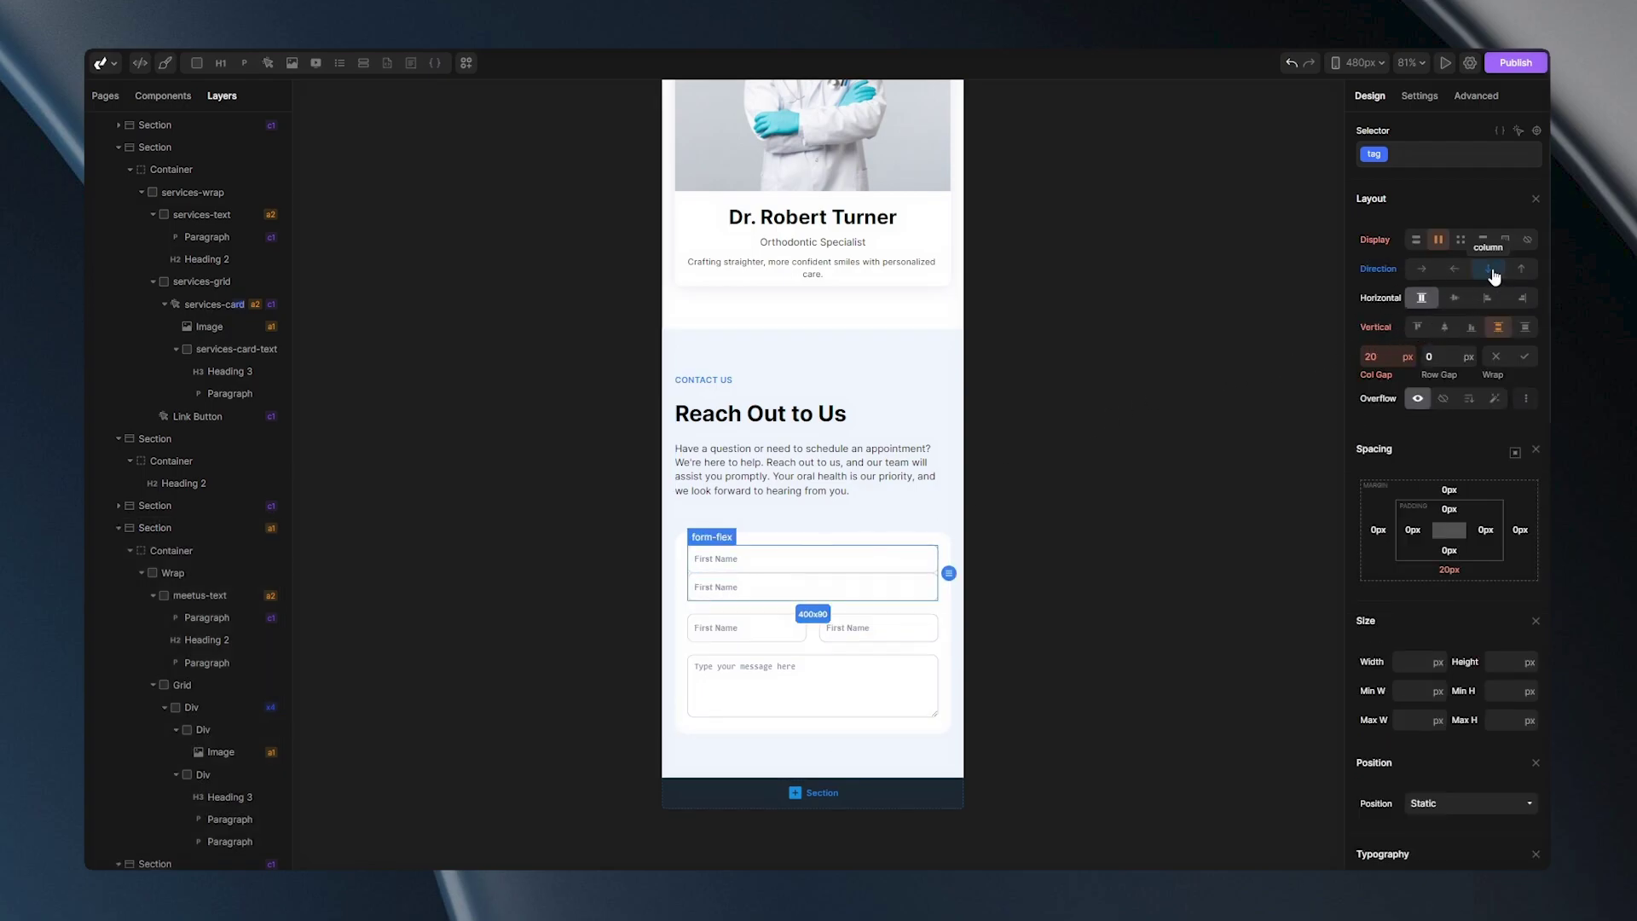
click(1452, 356)
text(20)
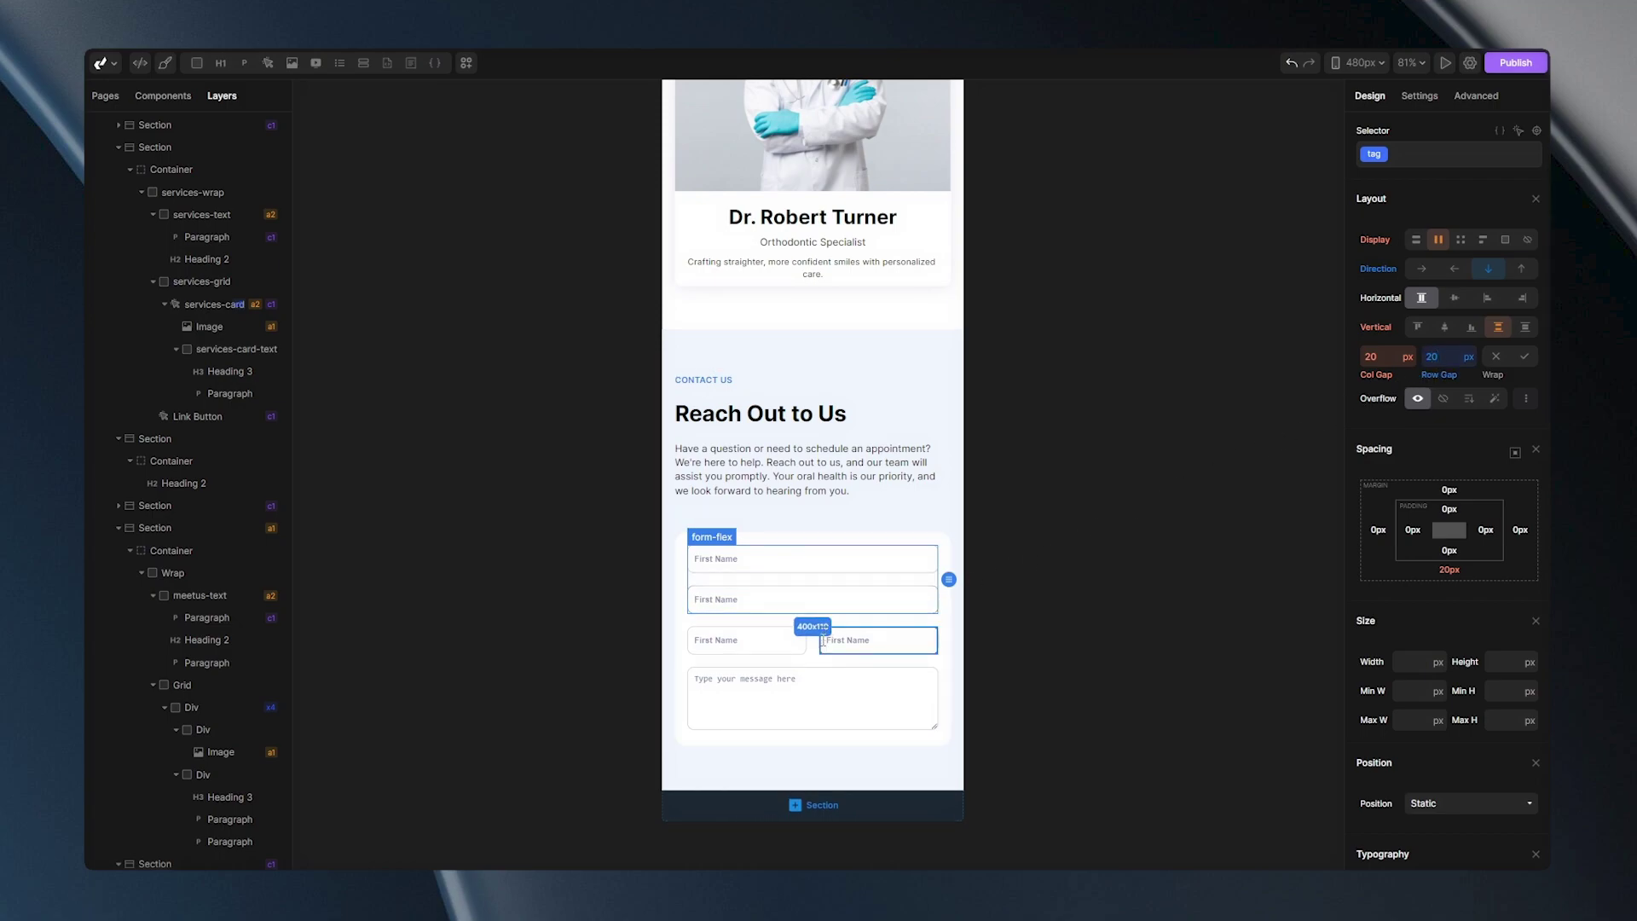
click(812, 641)
click(1494, 272)
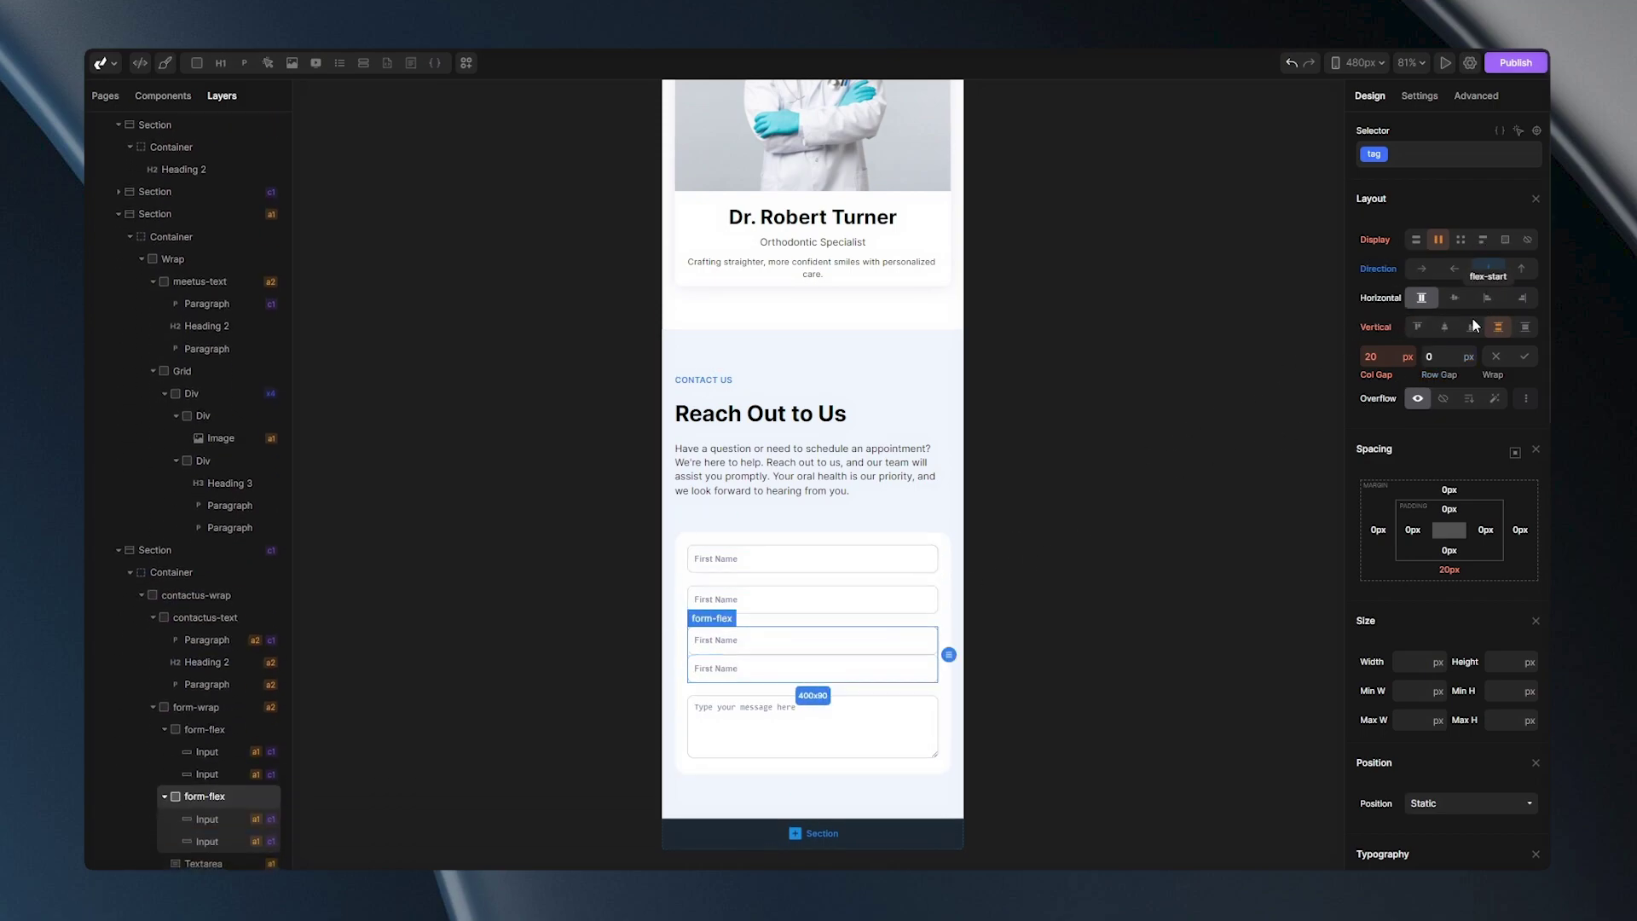
click(1445, 356)
text(20)
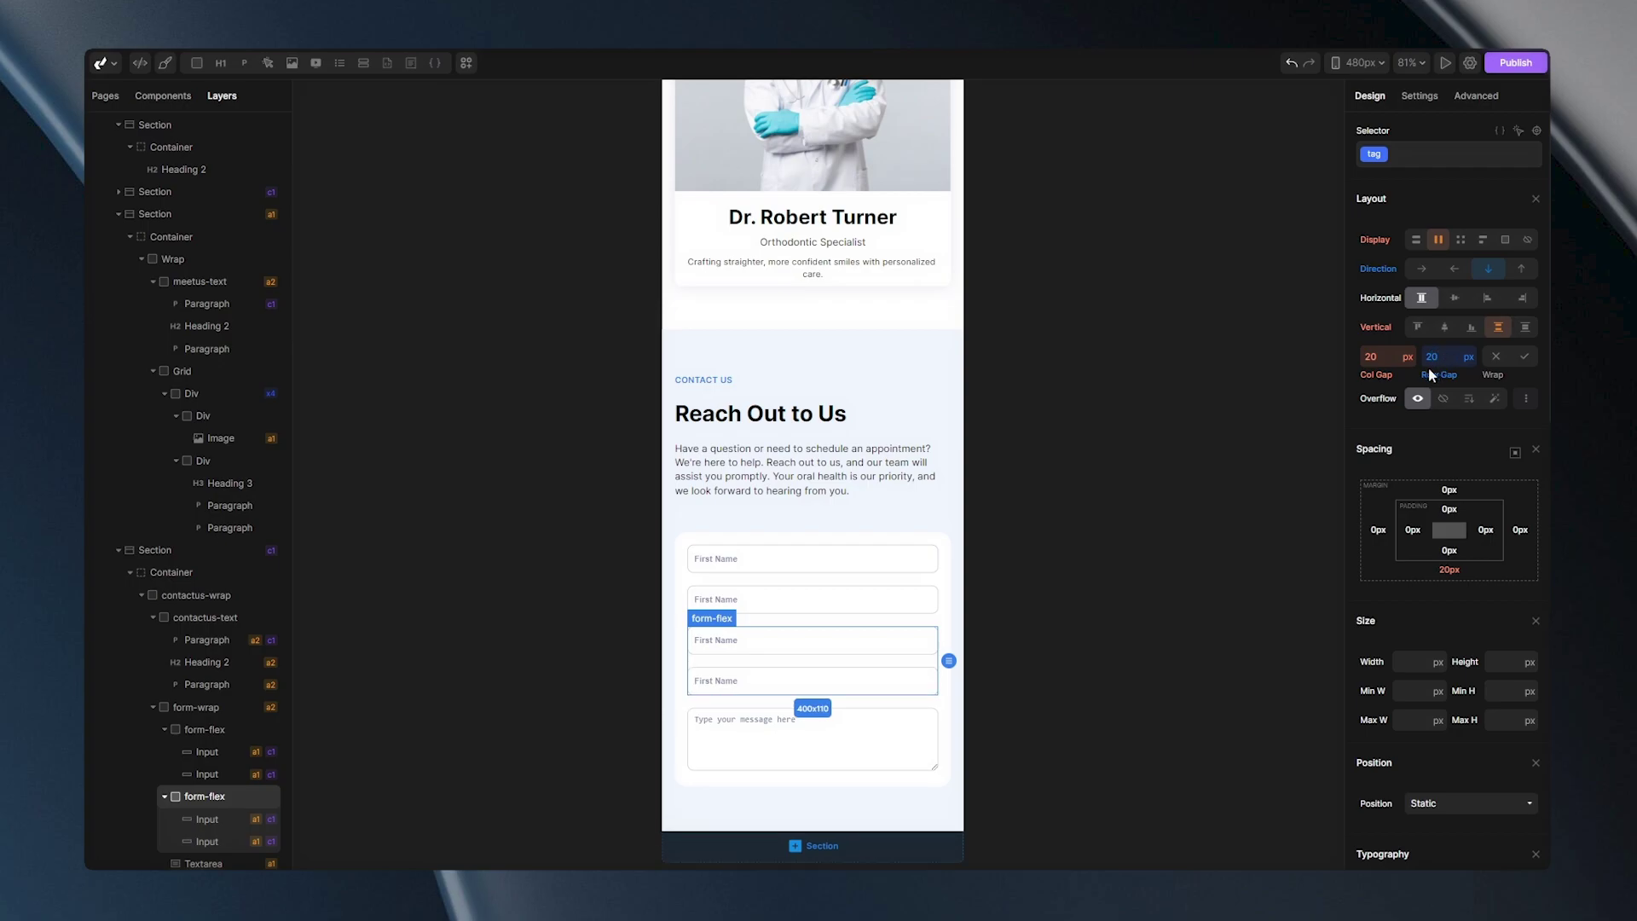
Trim the contact section's vertical padding to 38px, then deselect everything.
click(909, 363)
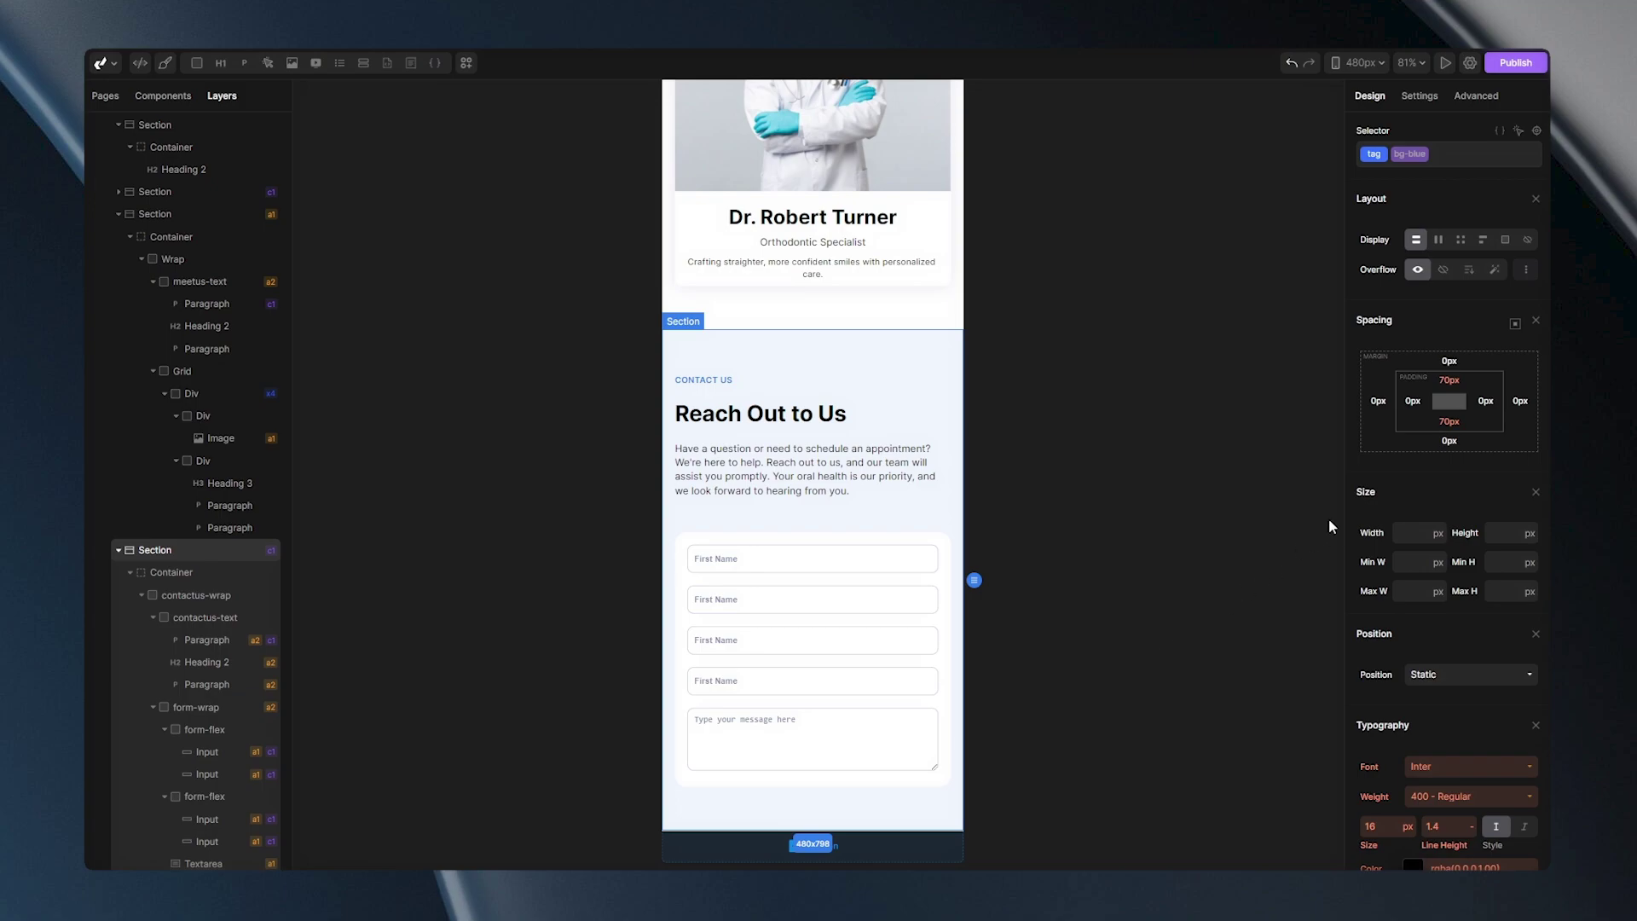
drag(1472, 430, 1469, 450)
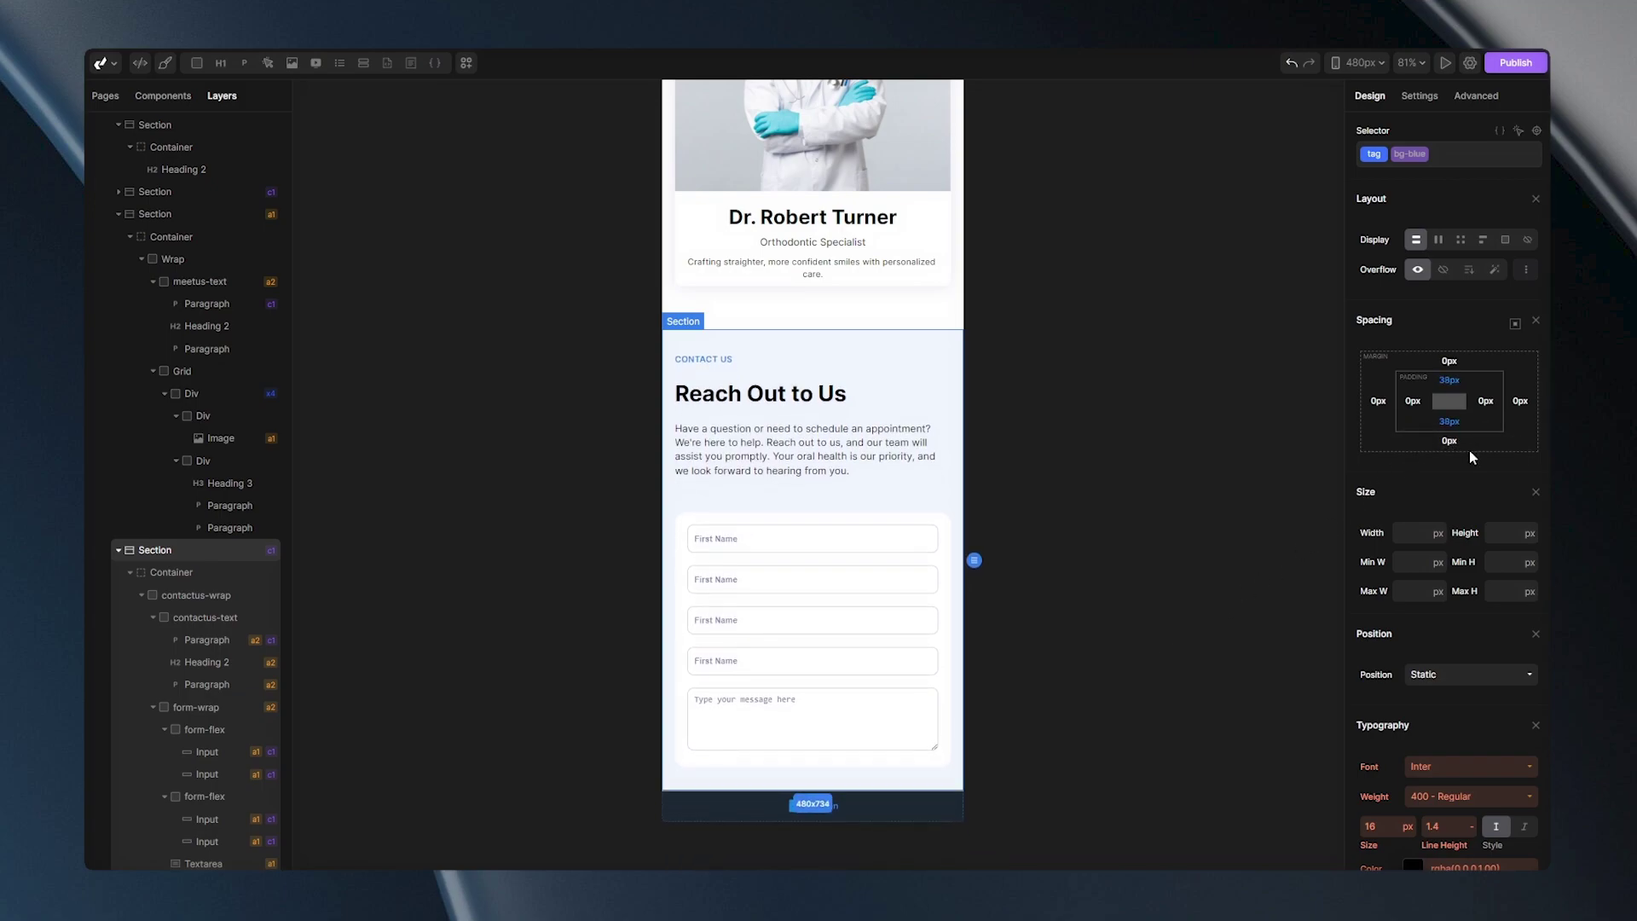
click(1126, 444)
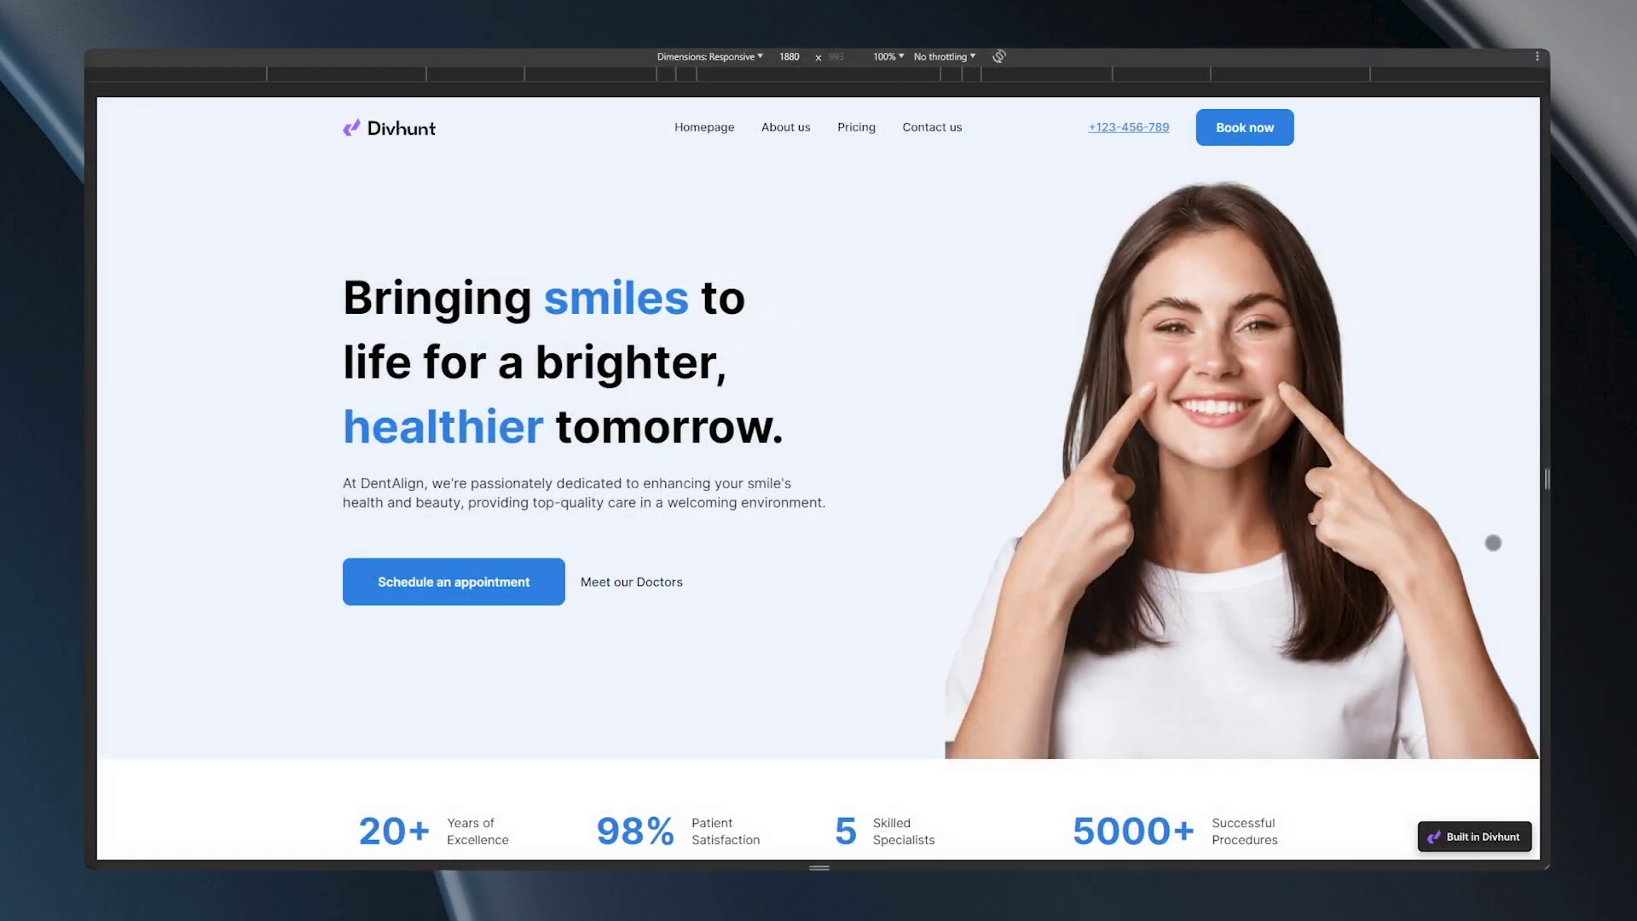
Scroll through the live homepage and narrow the responsive preview to about 994 px.
scroll(818, 468, down, 3)
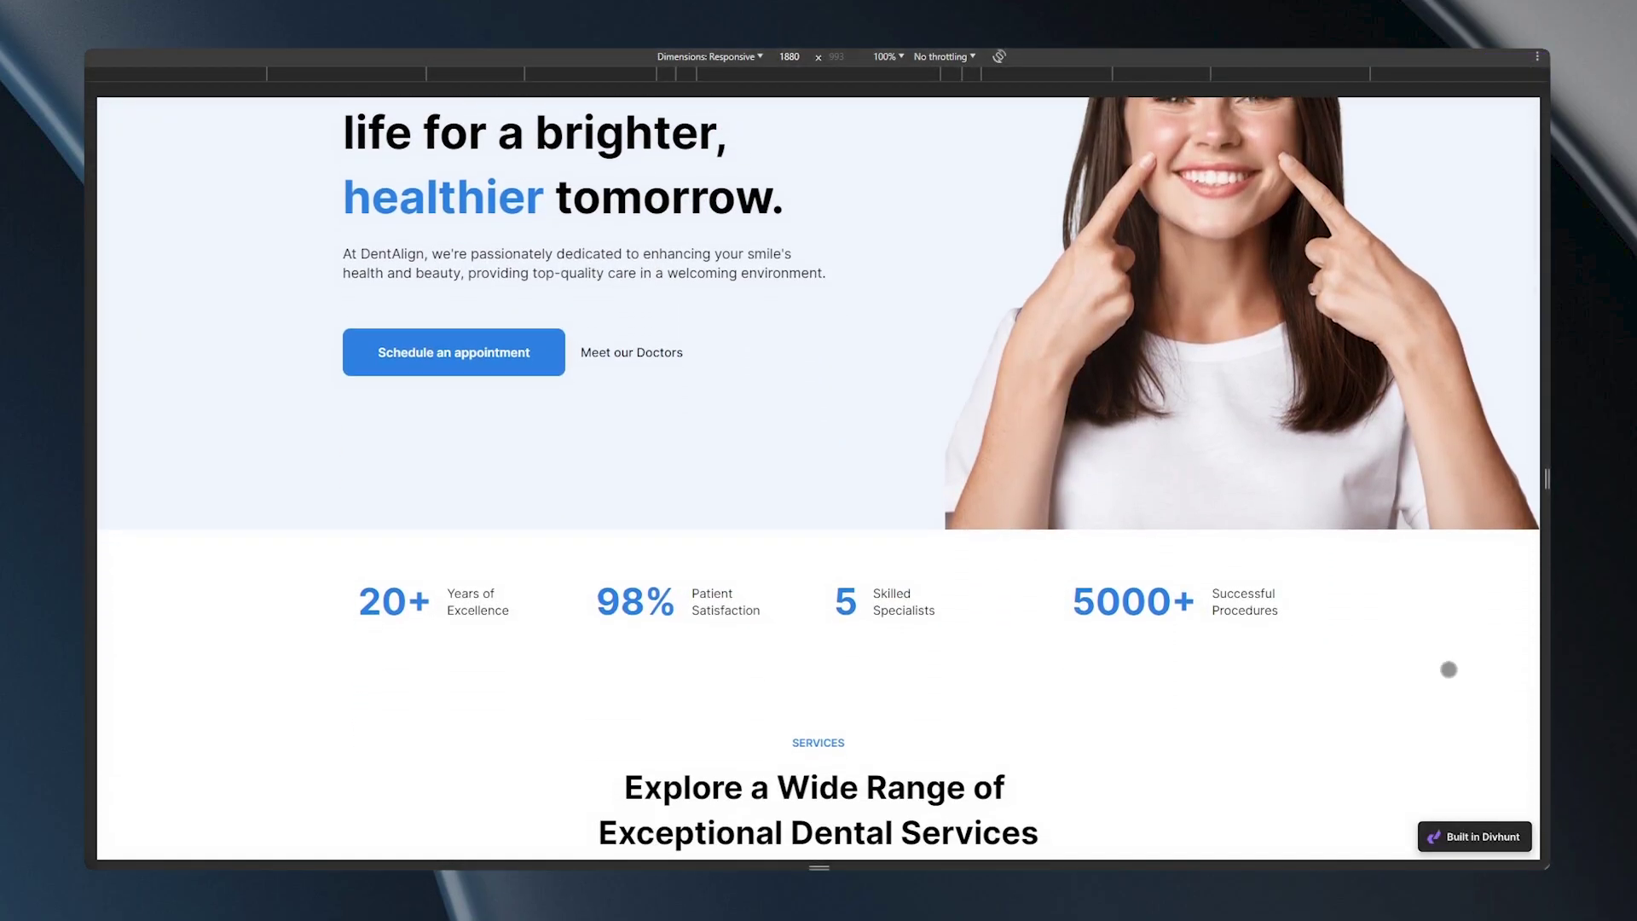
scroll(1446, 670, down, 5)
scroll(1388, 369, down, 3)
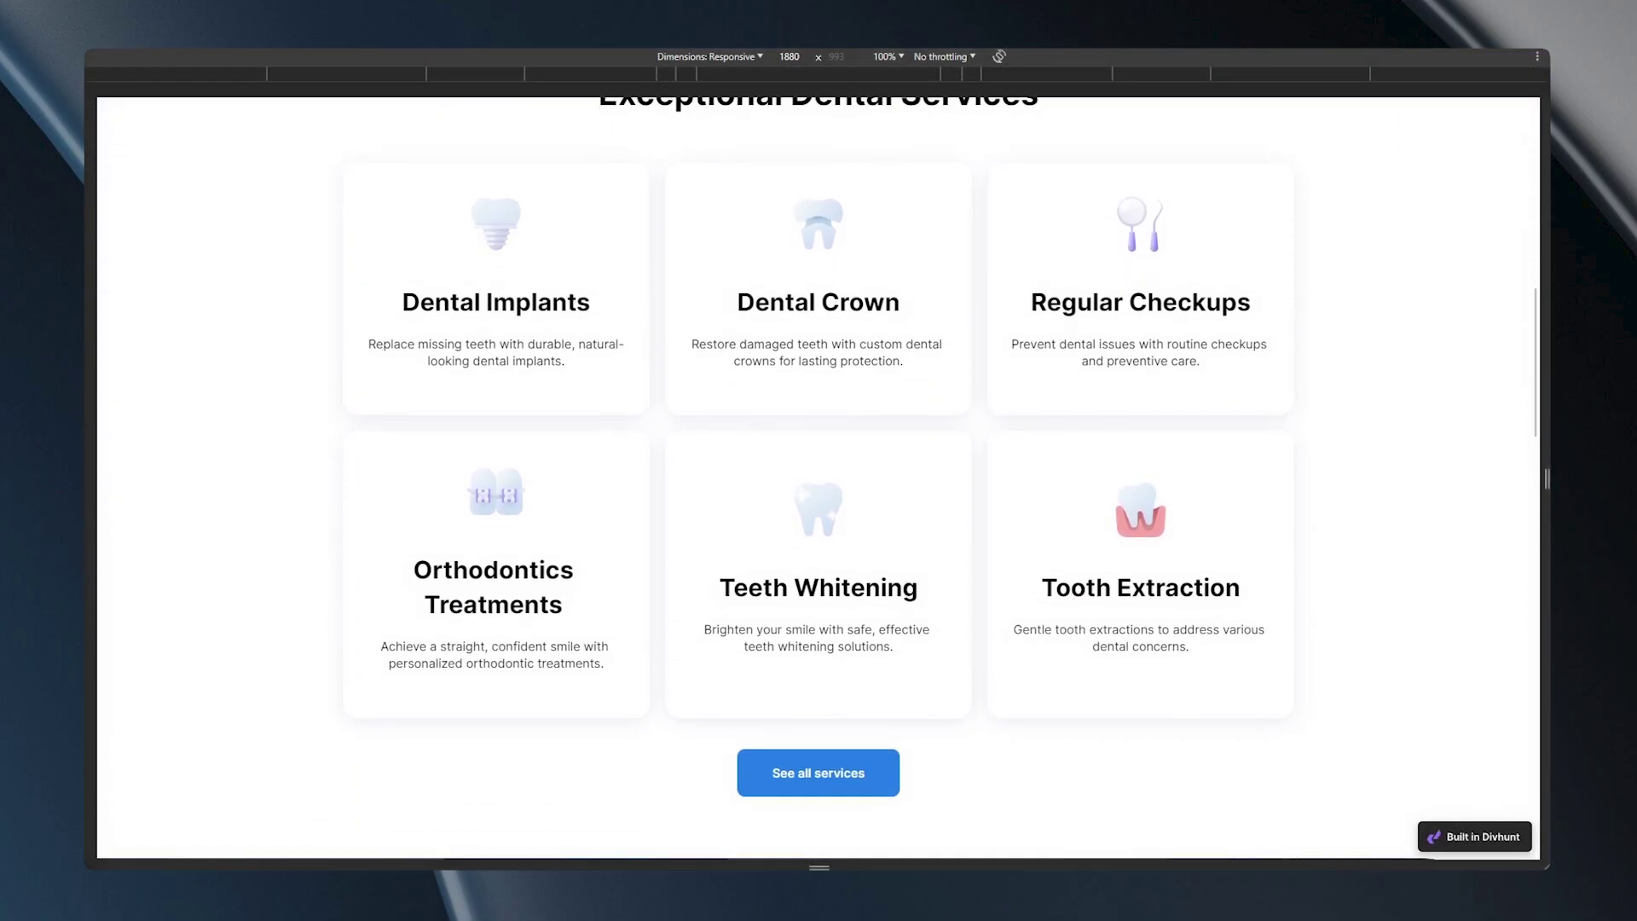
scroll(1387, 369, up, 10)
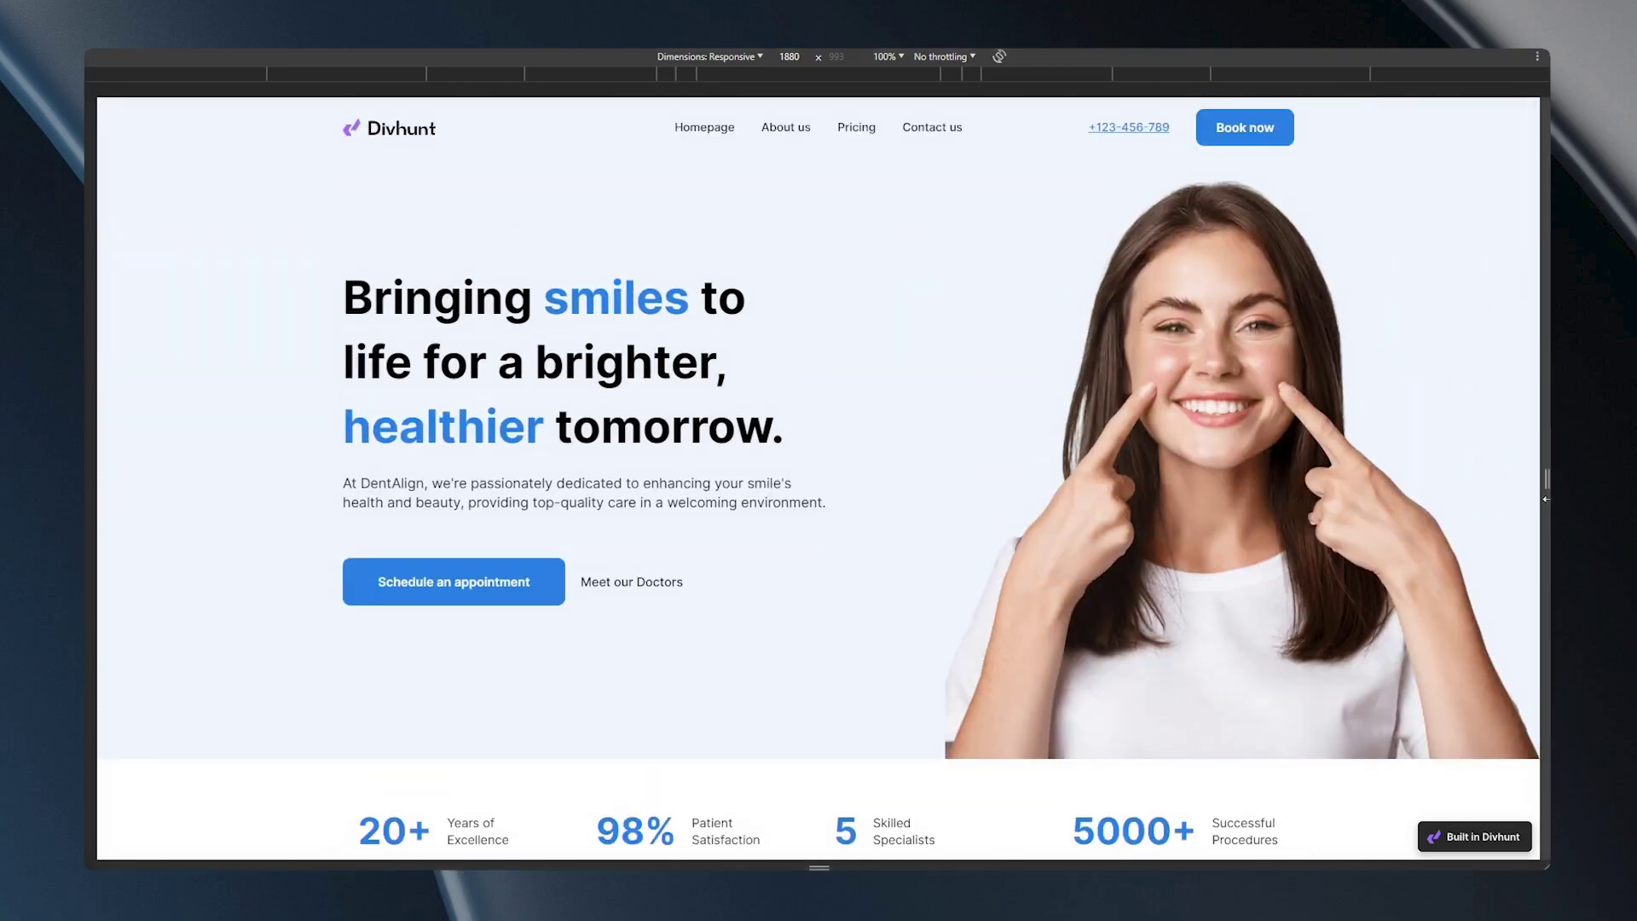
drag(1542, 484, 1002, 464)
Scroll through the narrowed layout, then resize the preview to 724 px.
scroll(939, 764, down, 2)
scroll(818, 477, down, 2)
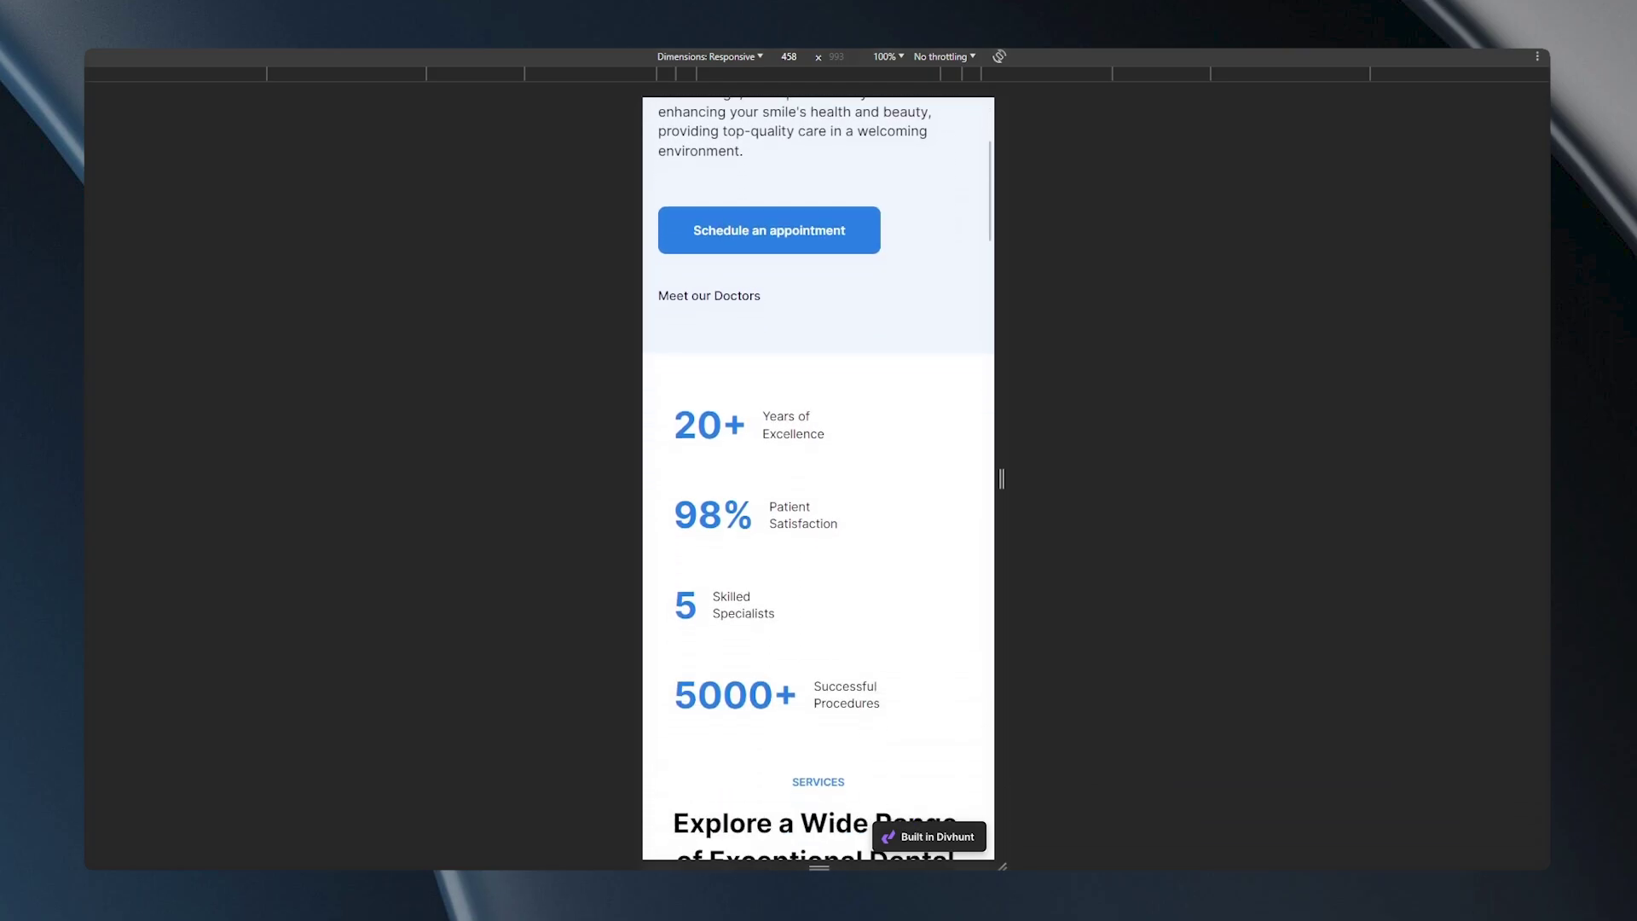
scroll(819, 478, down, 8)
scroll(818, 477, down, 4)
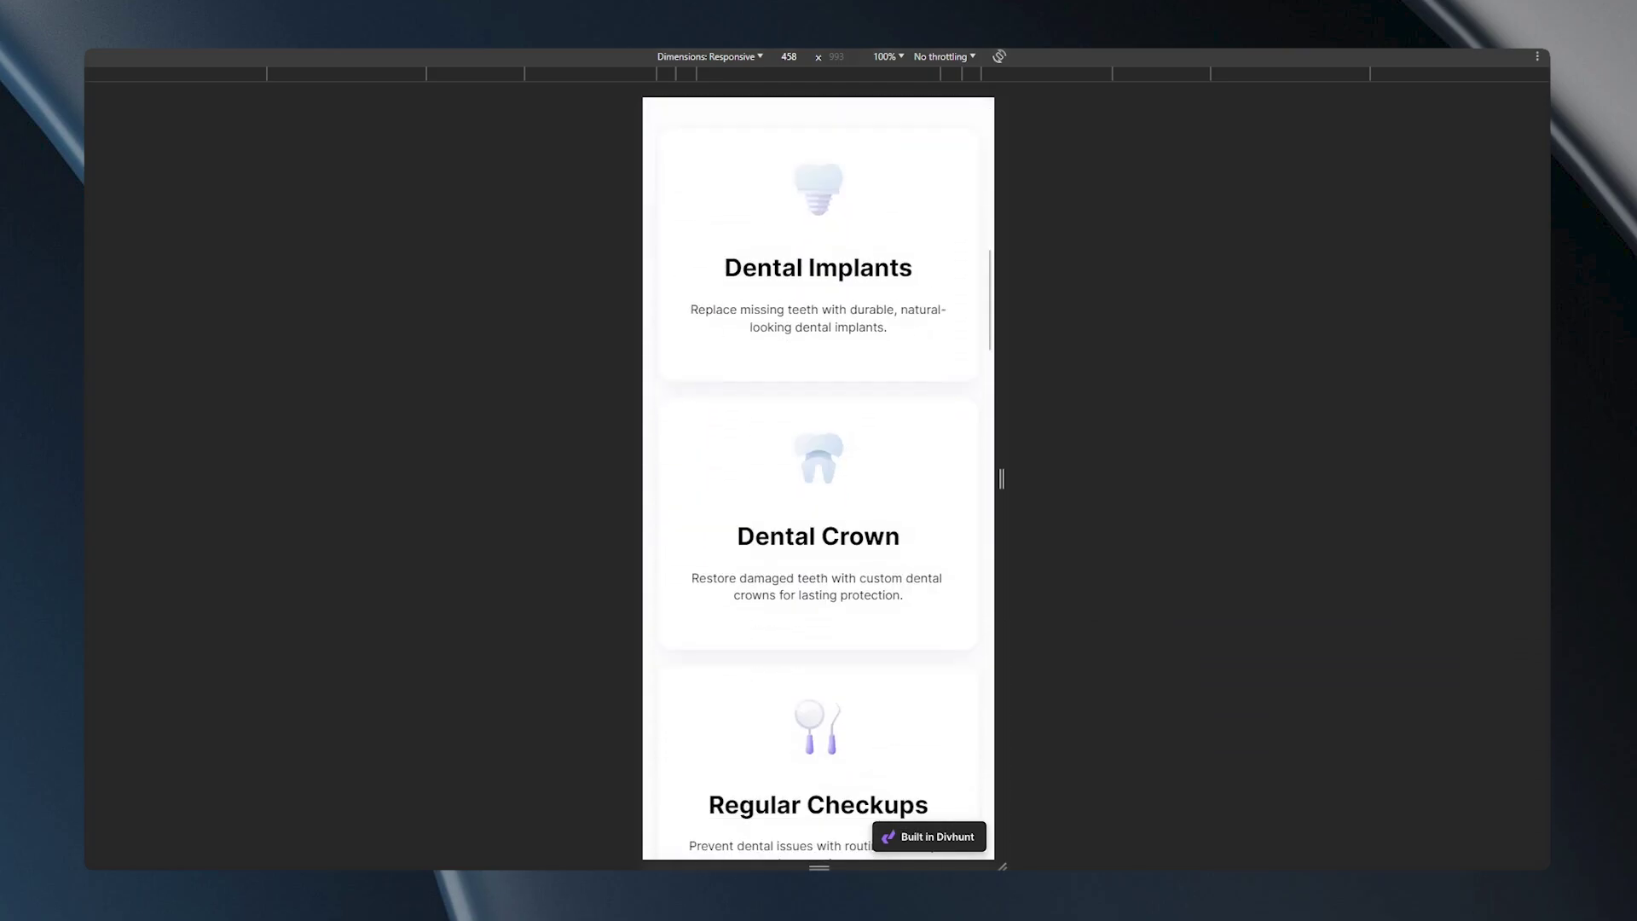
scroll(818, 477, up, 4)
scroll(917, 277, up, 10)
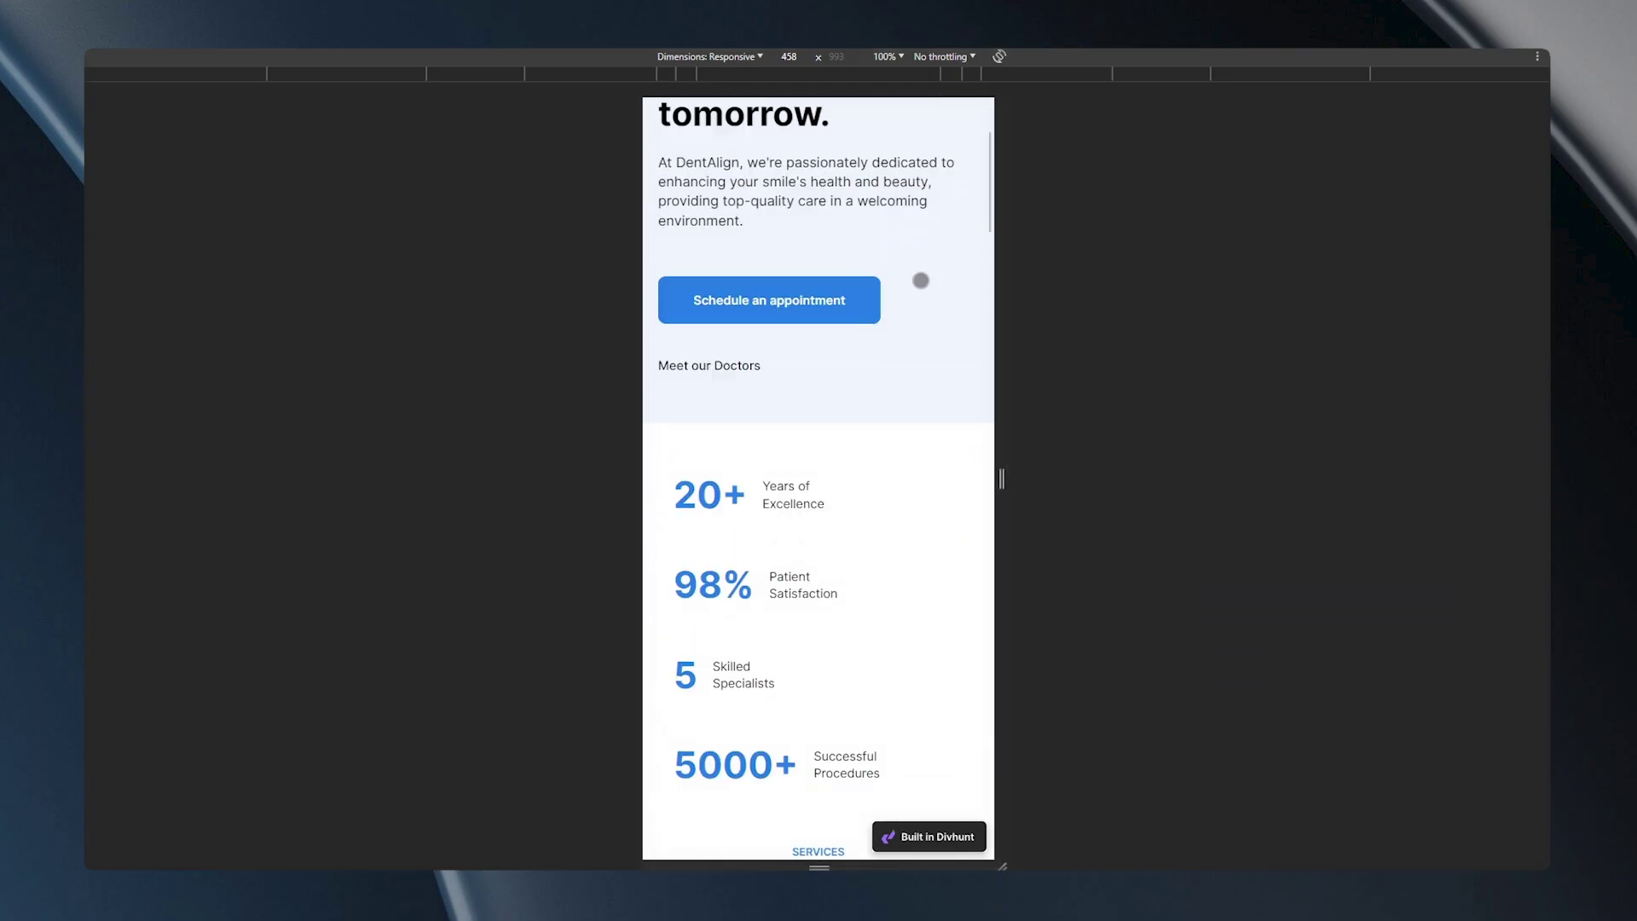
drag(1002, 478, 1290, 507)
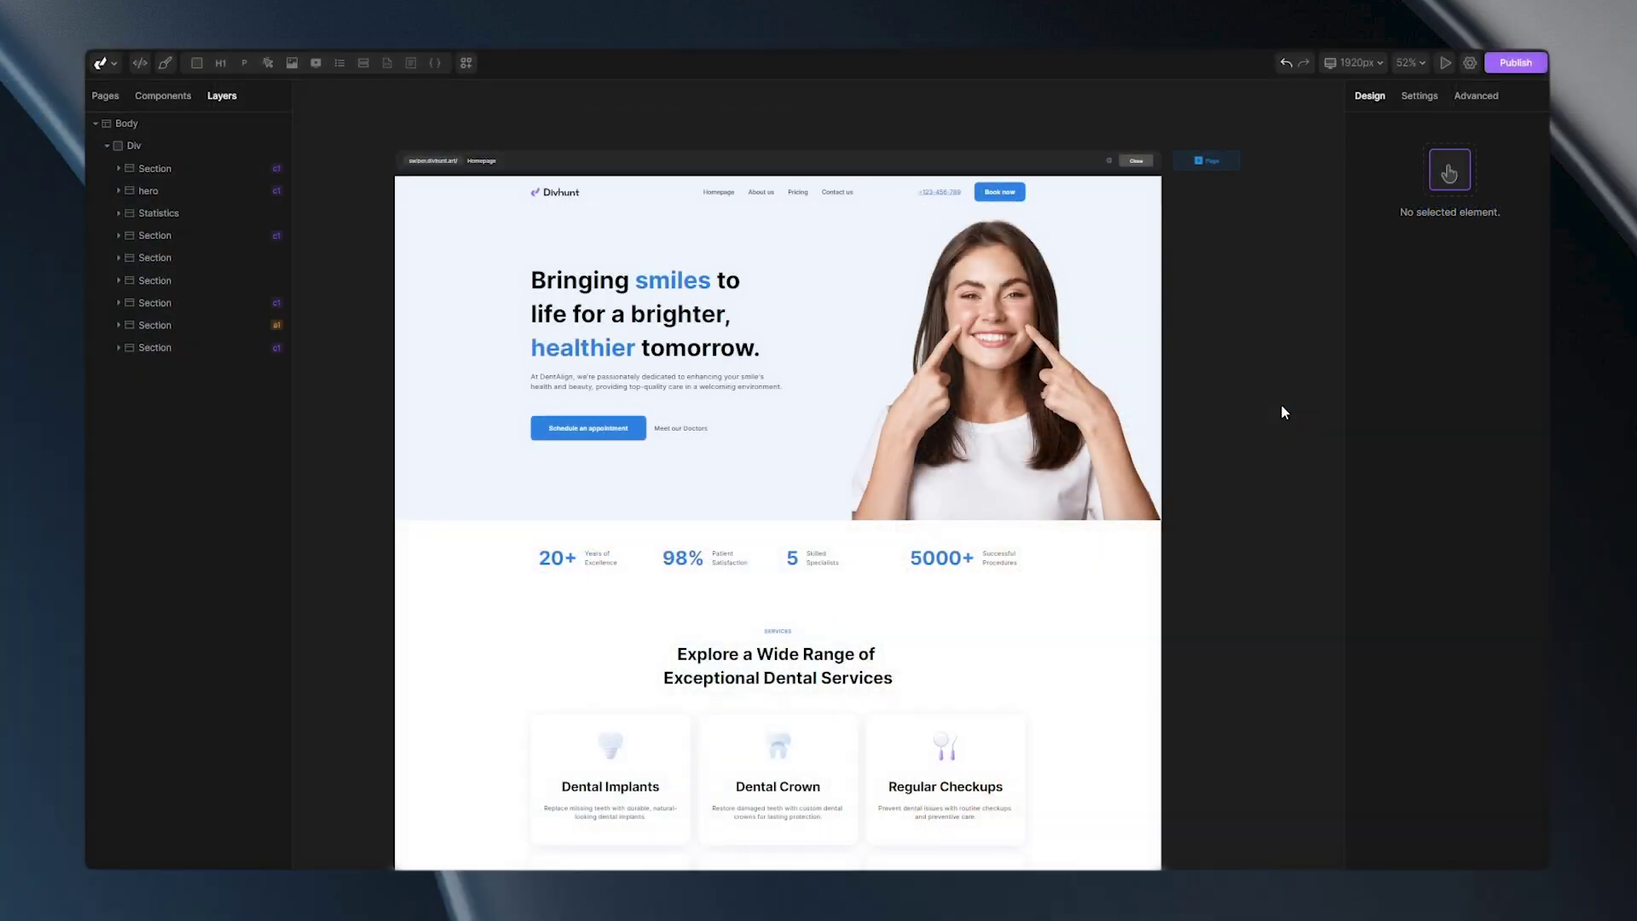
Add a new 1440px breakpoint.
click(1354, 62)
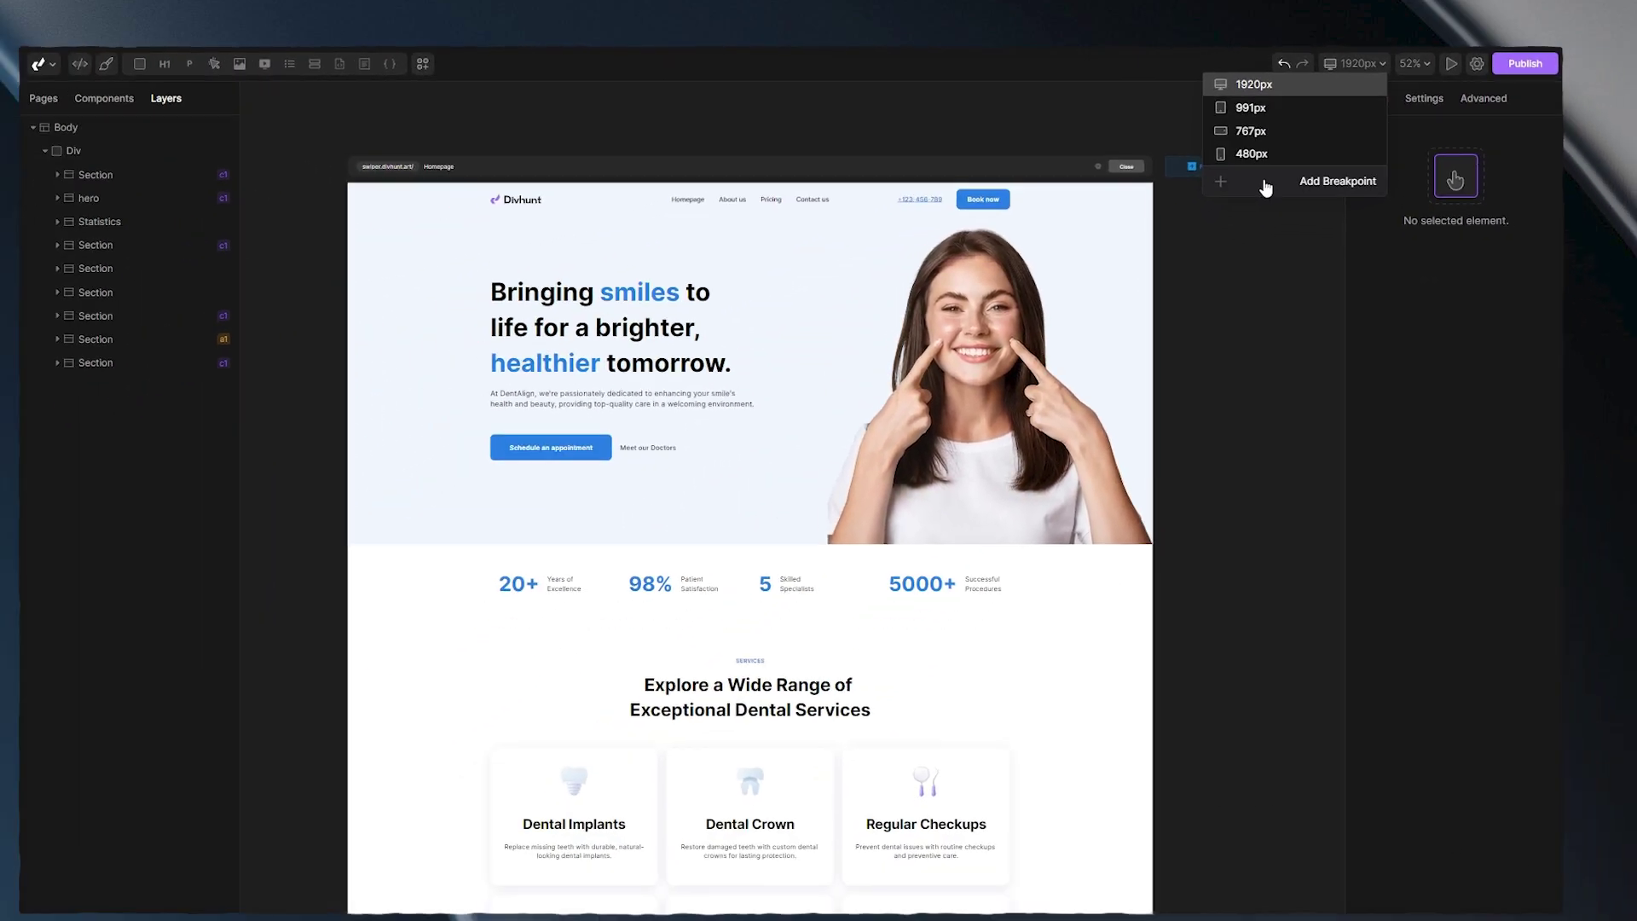
click(1202, 328)
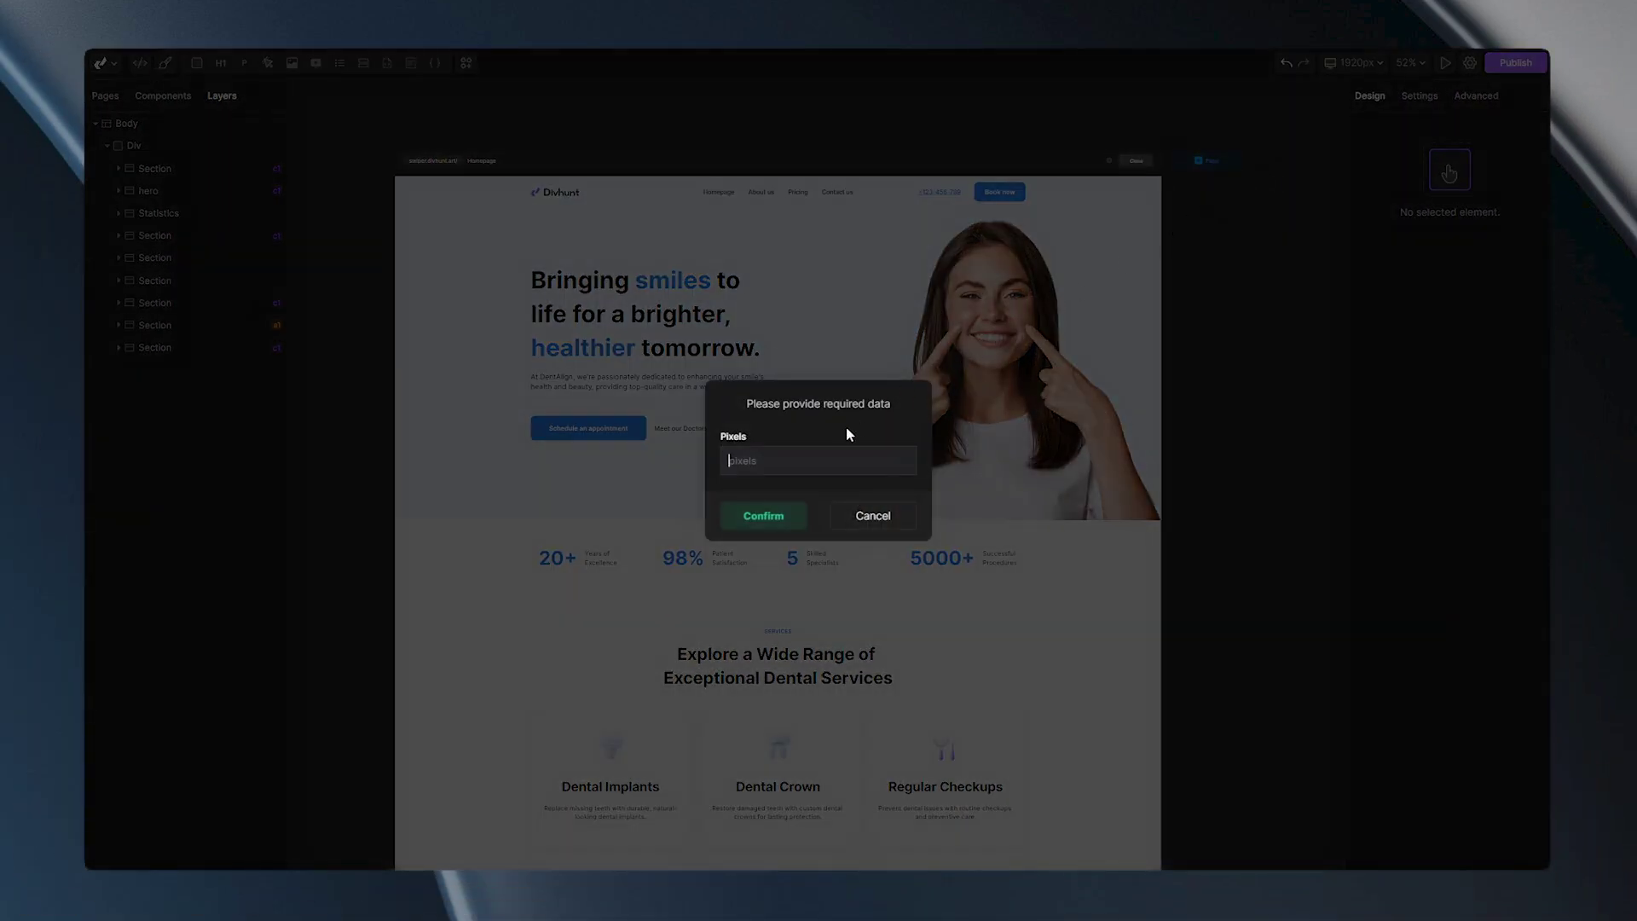
text(1440)
click(772, 516)
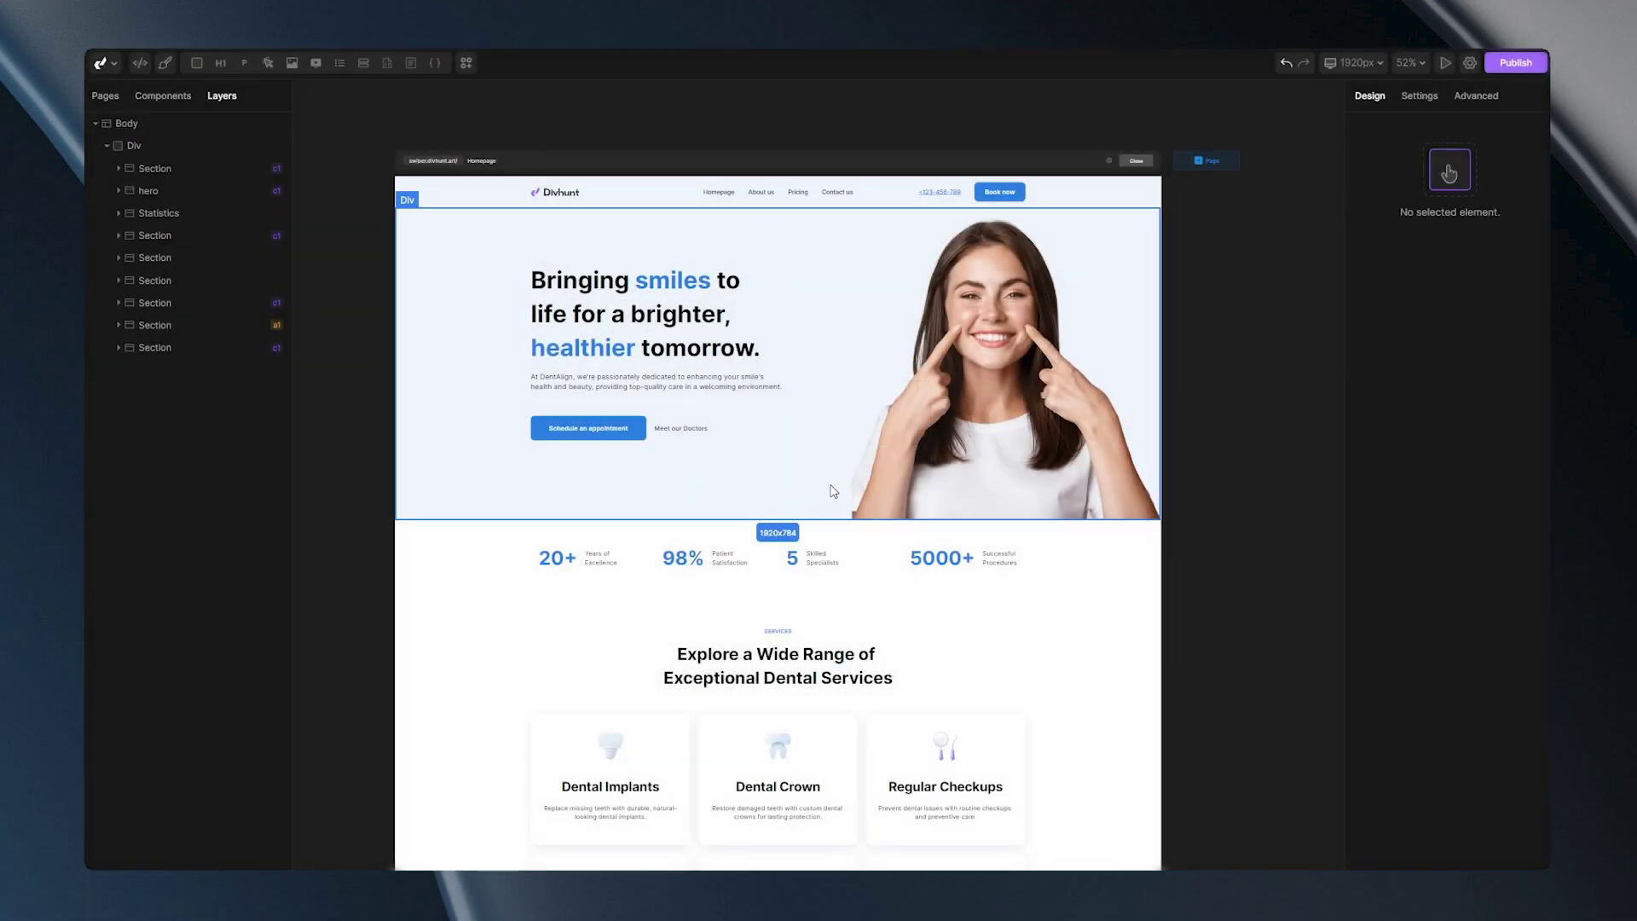
At the 1440px breakpoint, set the hero image's Max W to 630 px.
click(1354, 62)
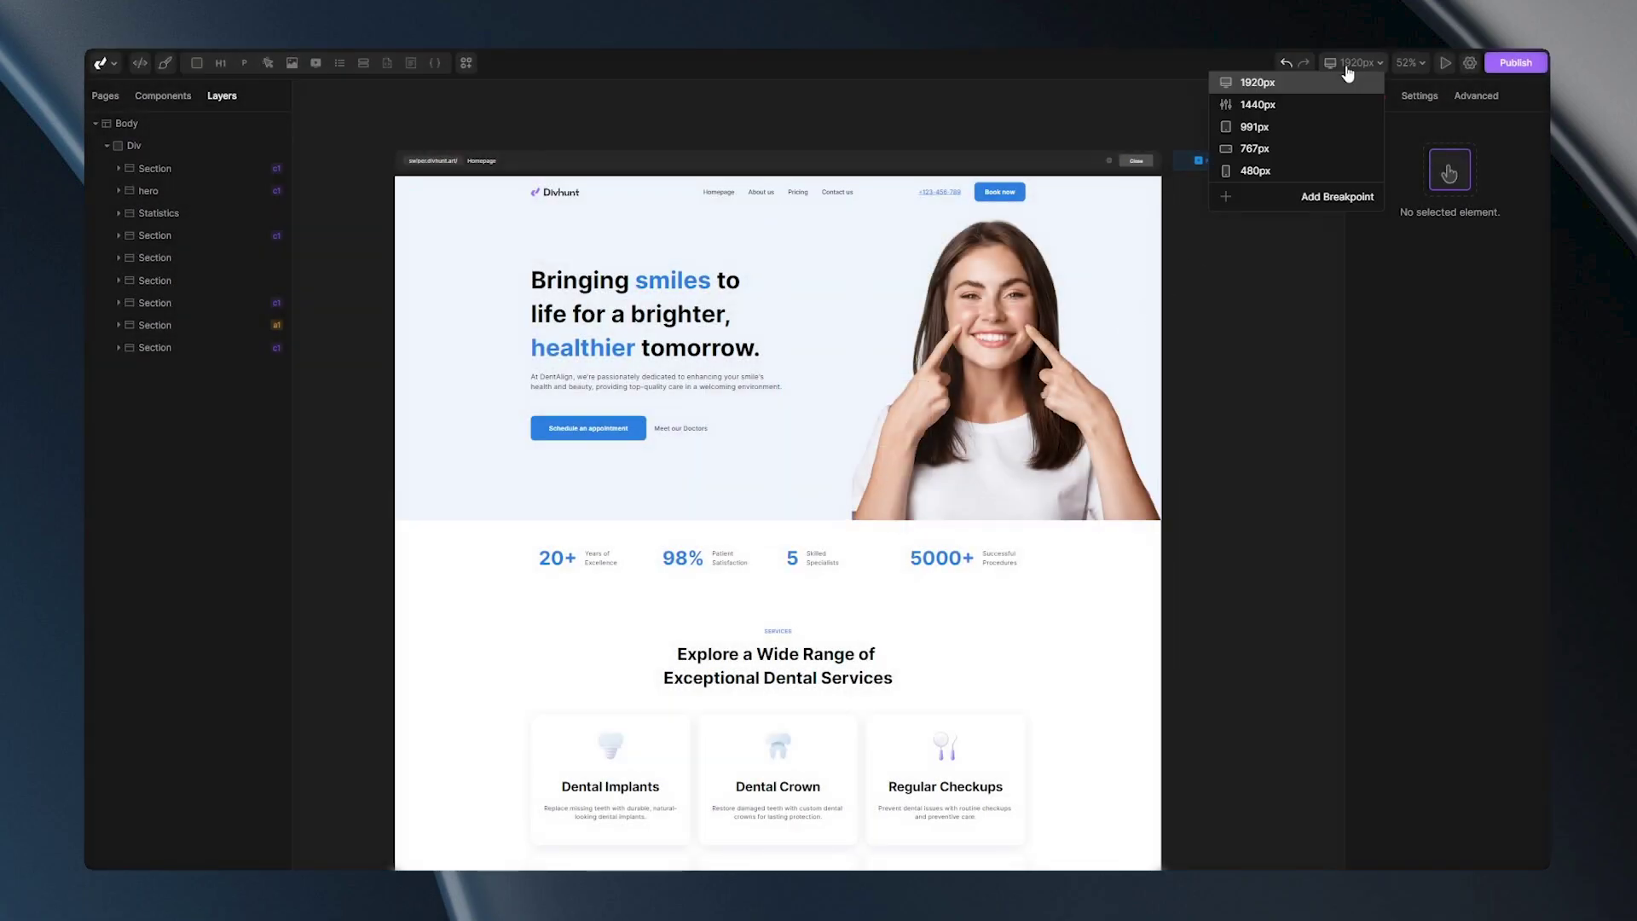
click(1255, 102)
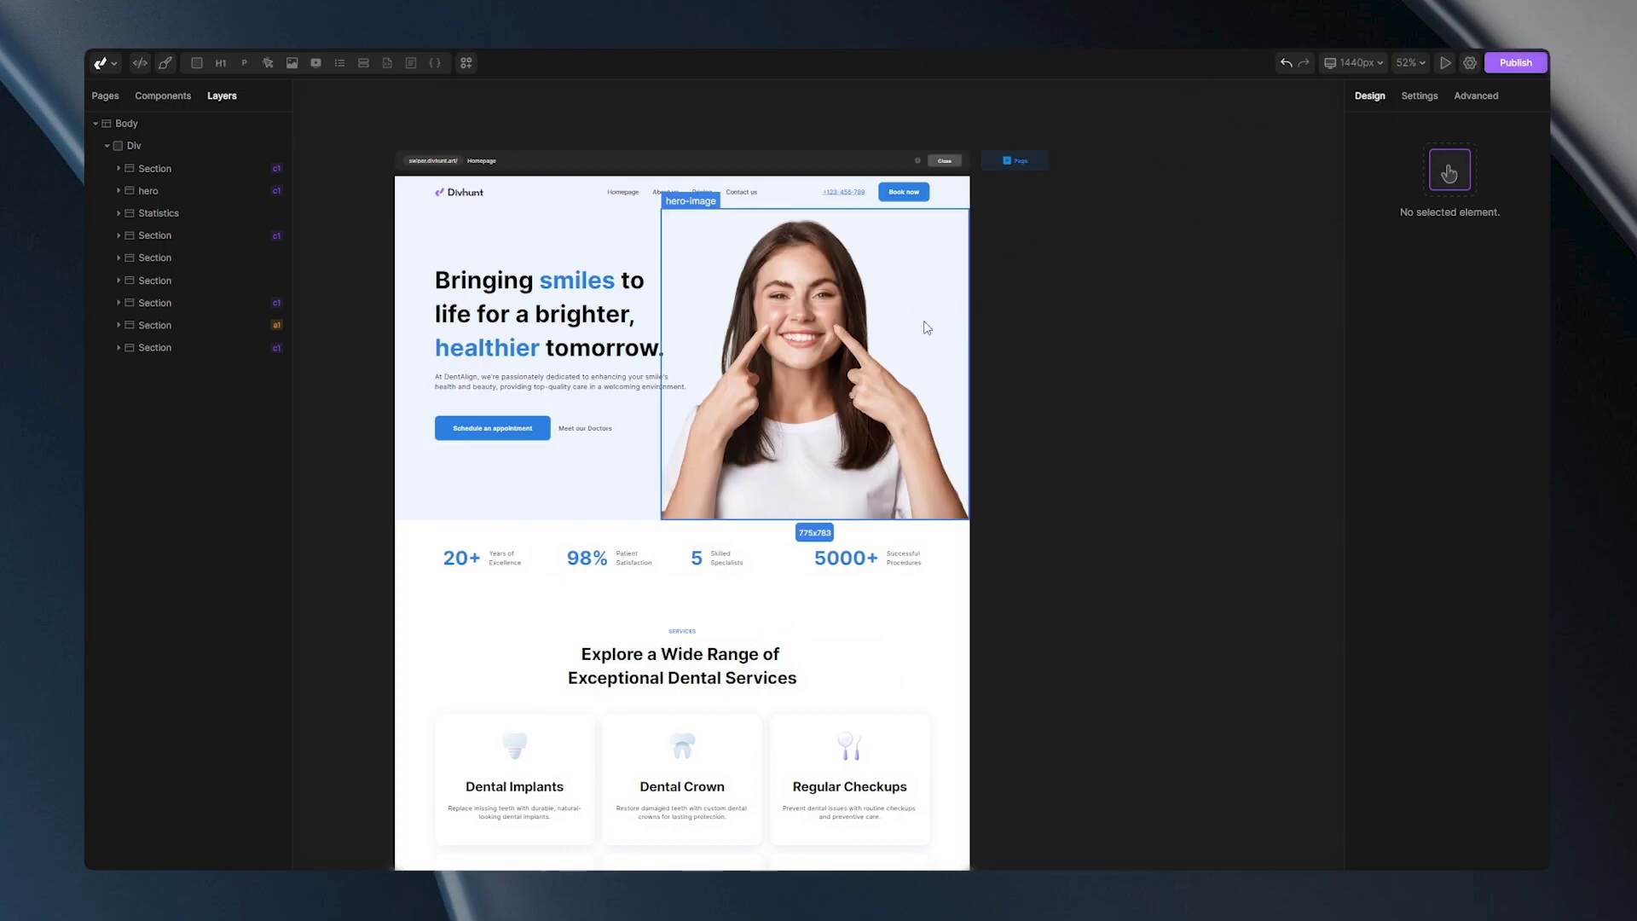
click(827, 370)
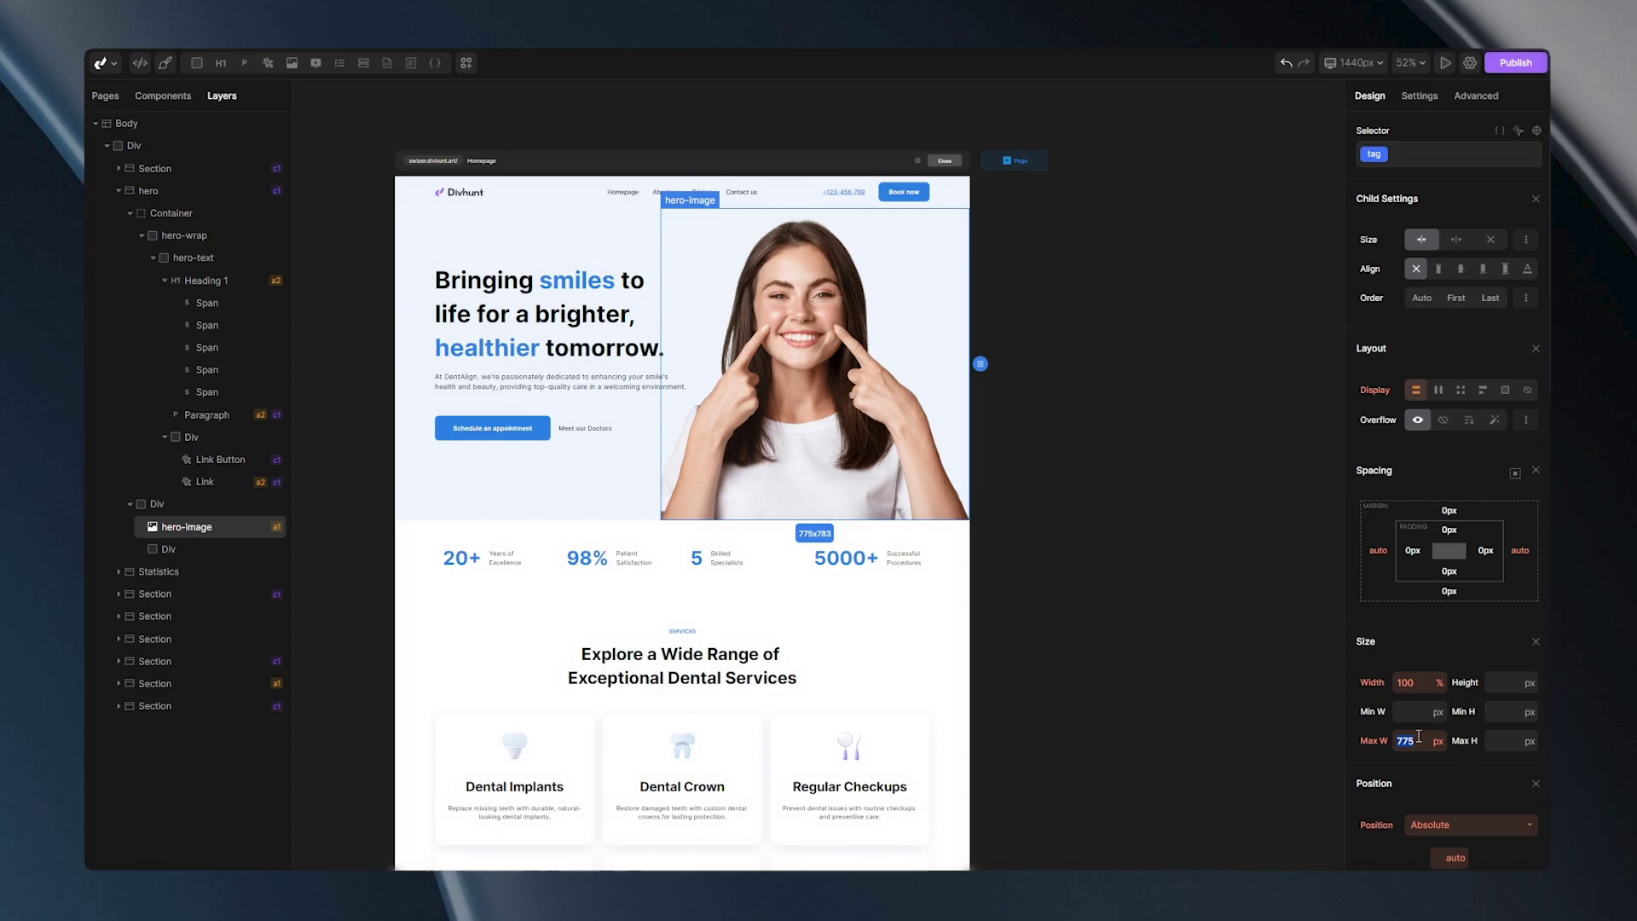
text(630)
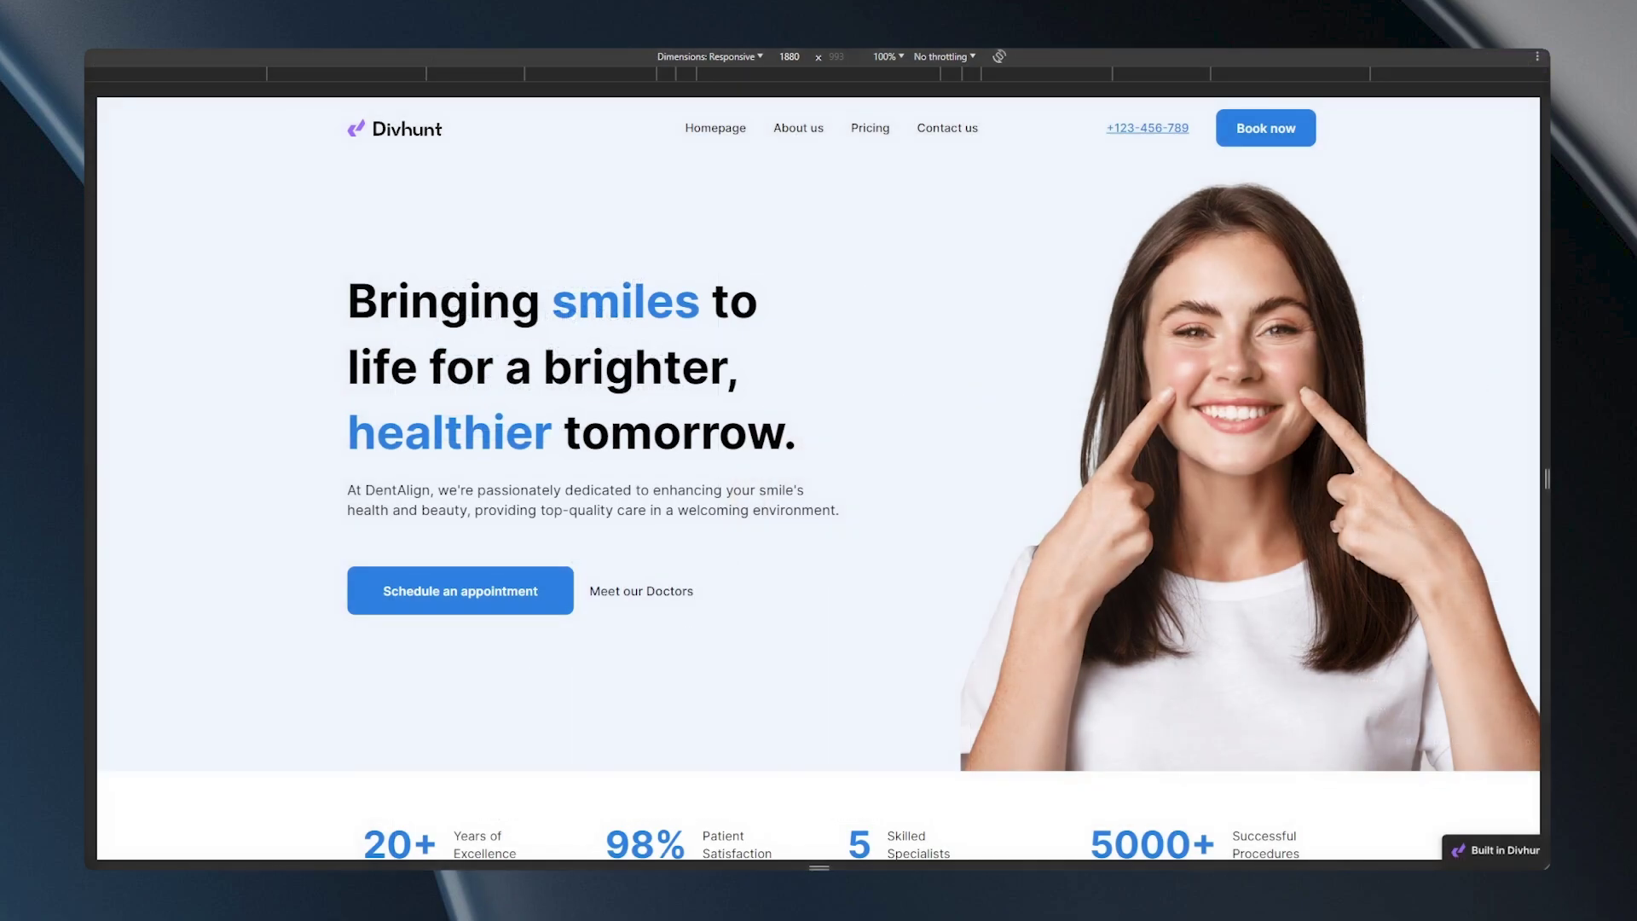
Narrow the responsive preview to 1752 px, then further to about 1080 px.
drag(1545, 468, 1295, 433)
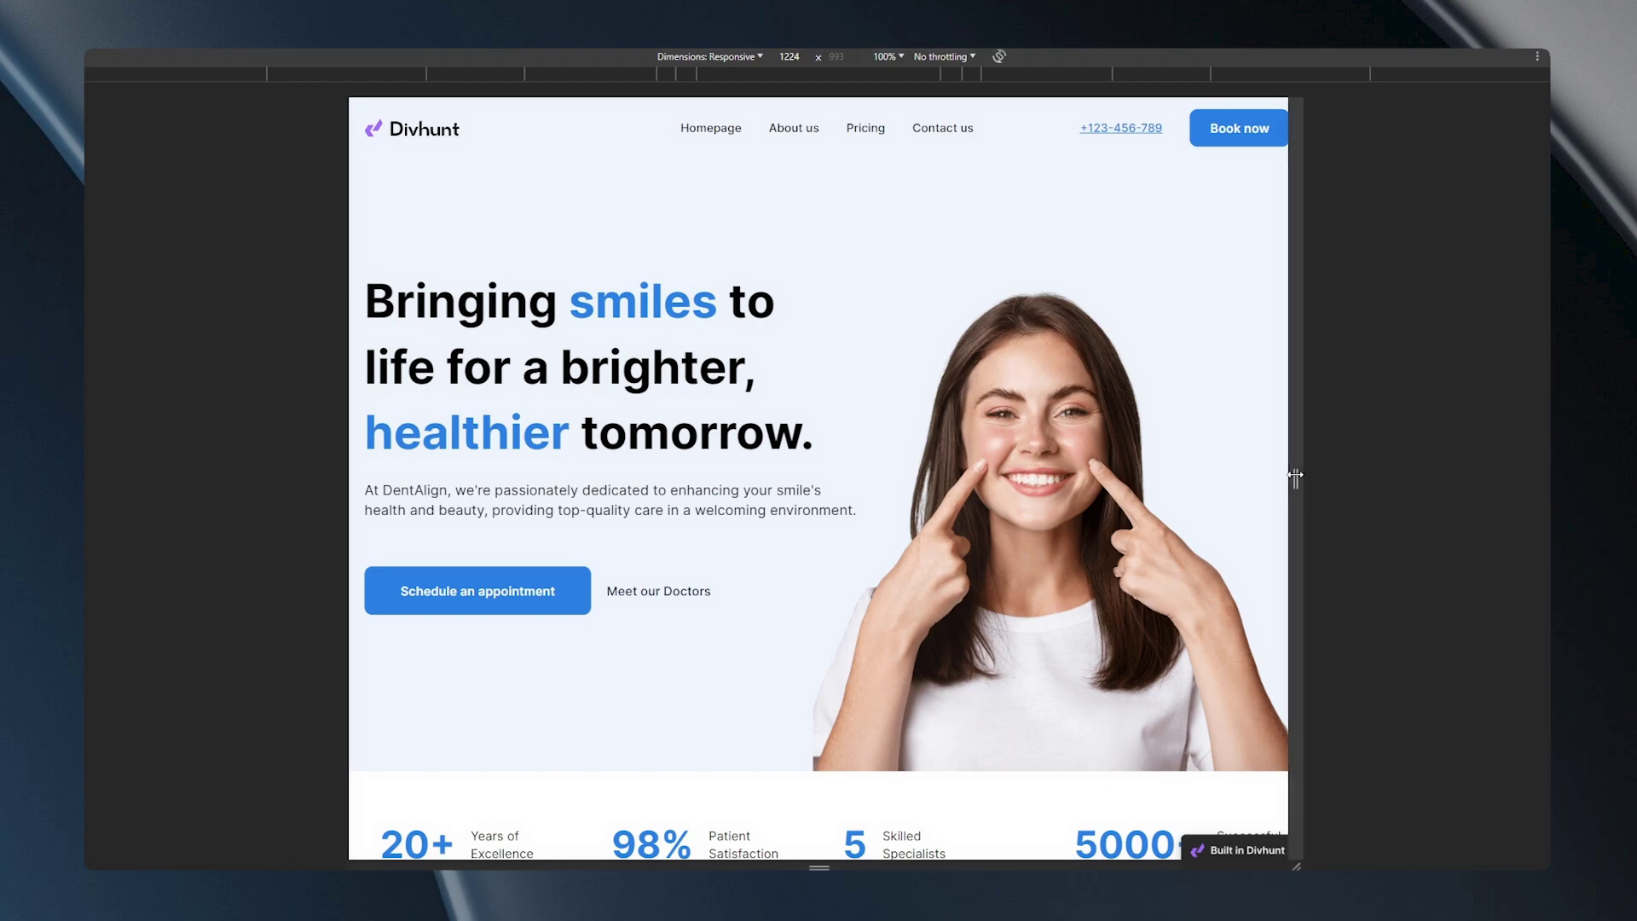
drag(1296, 478, 1211, 465)
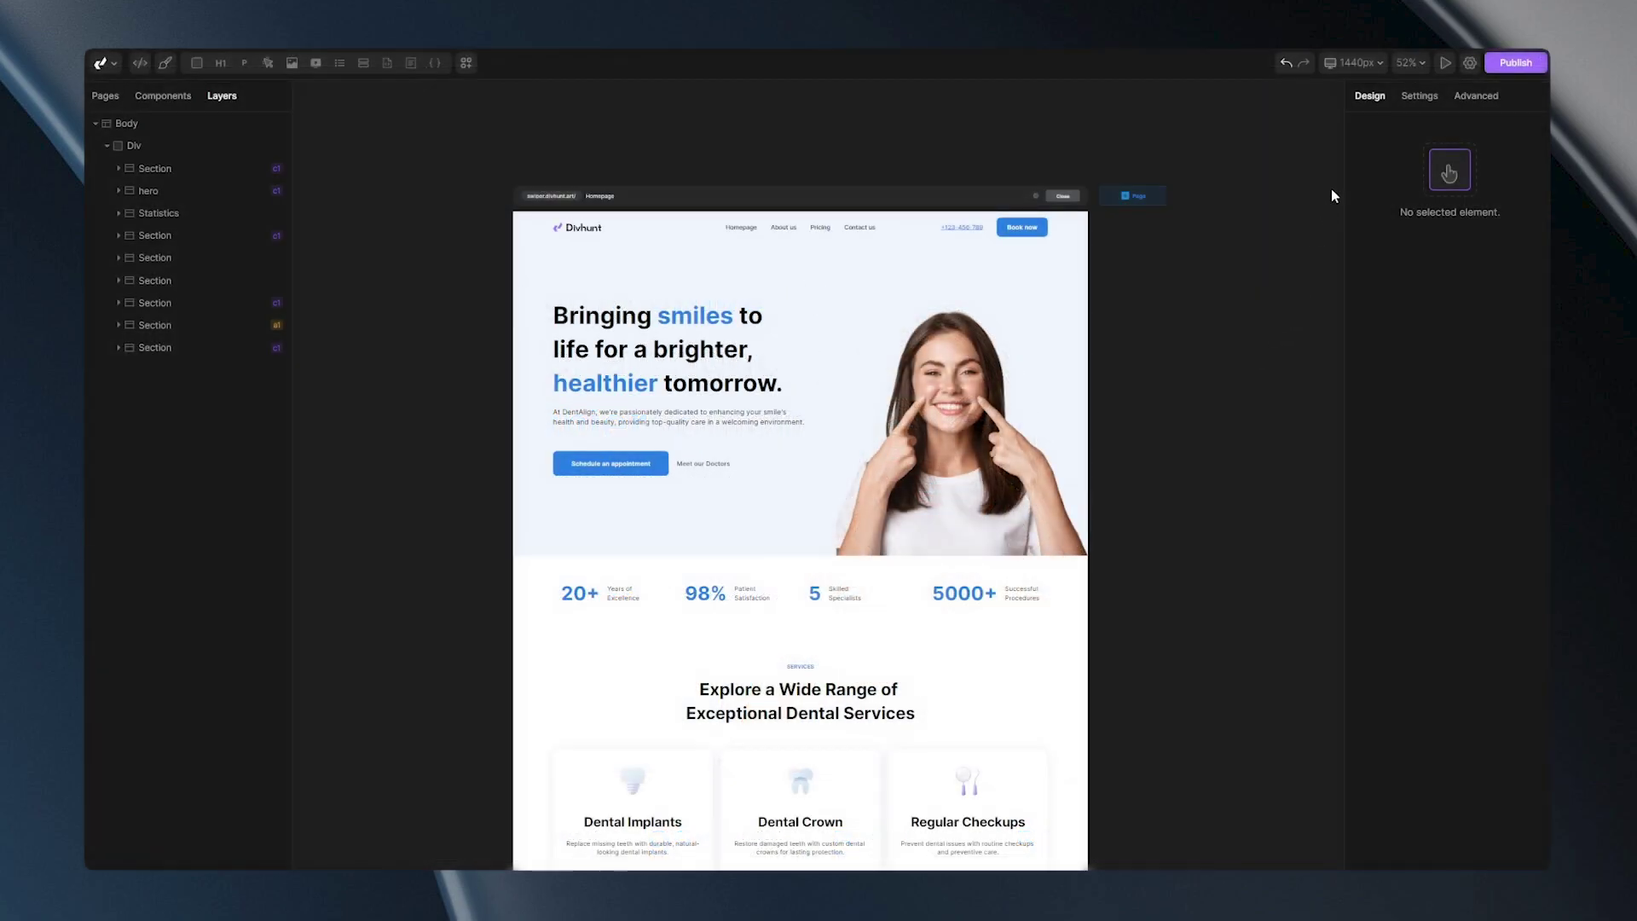
Add a new custom breakpoint at 1200px.
click(1355, 63)
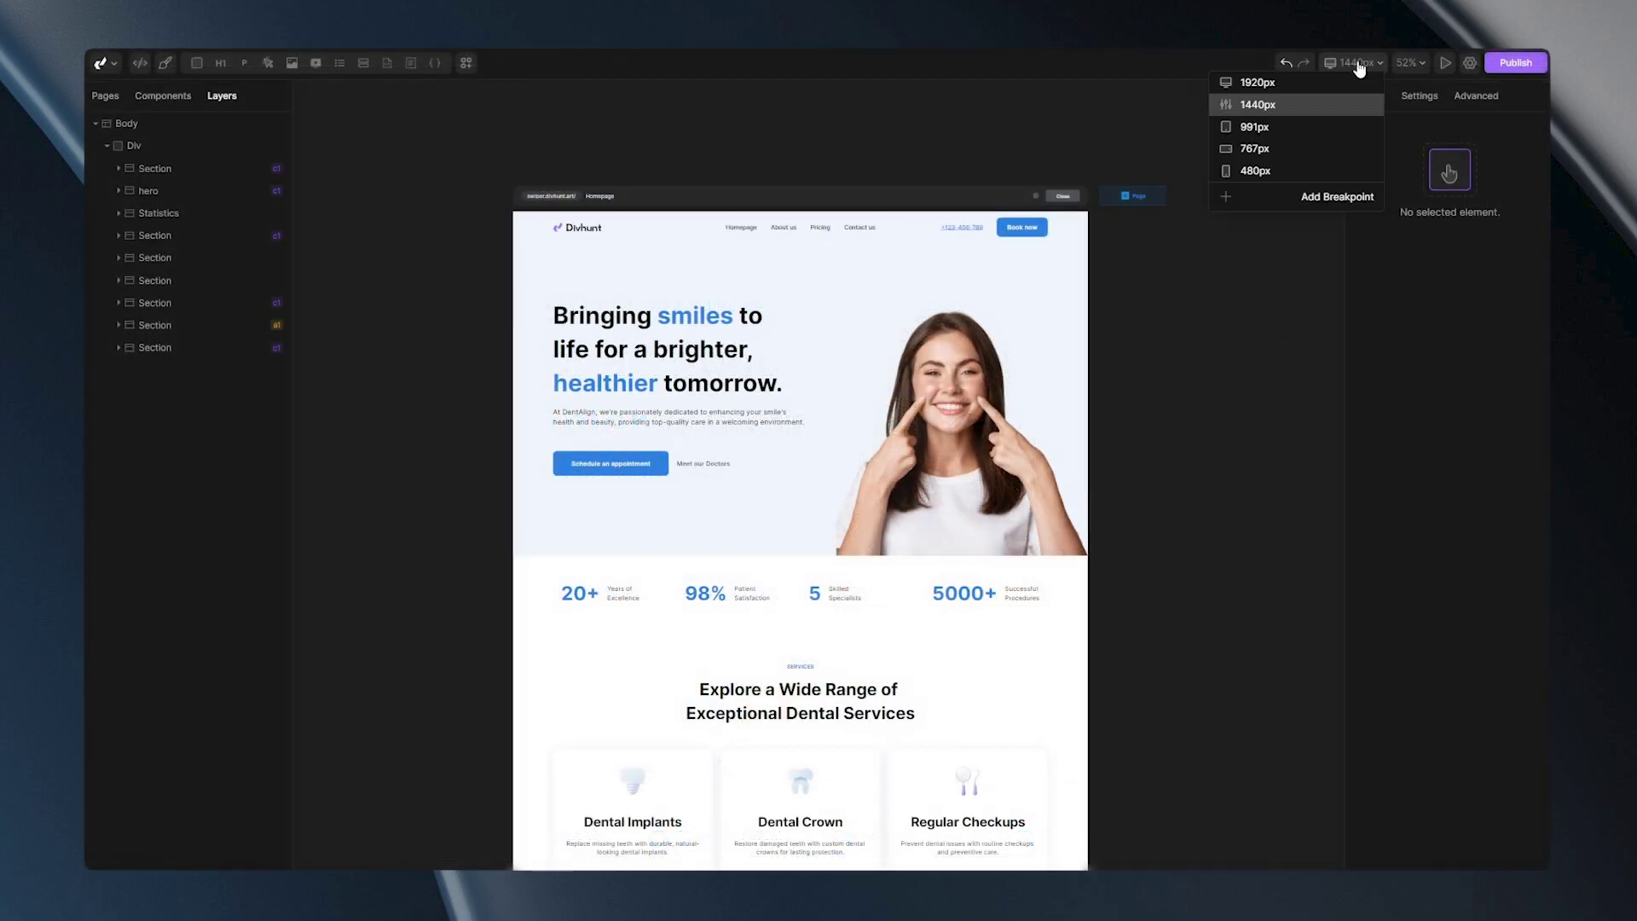
click(1276, 198)
text(12)
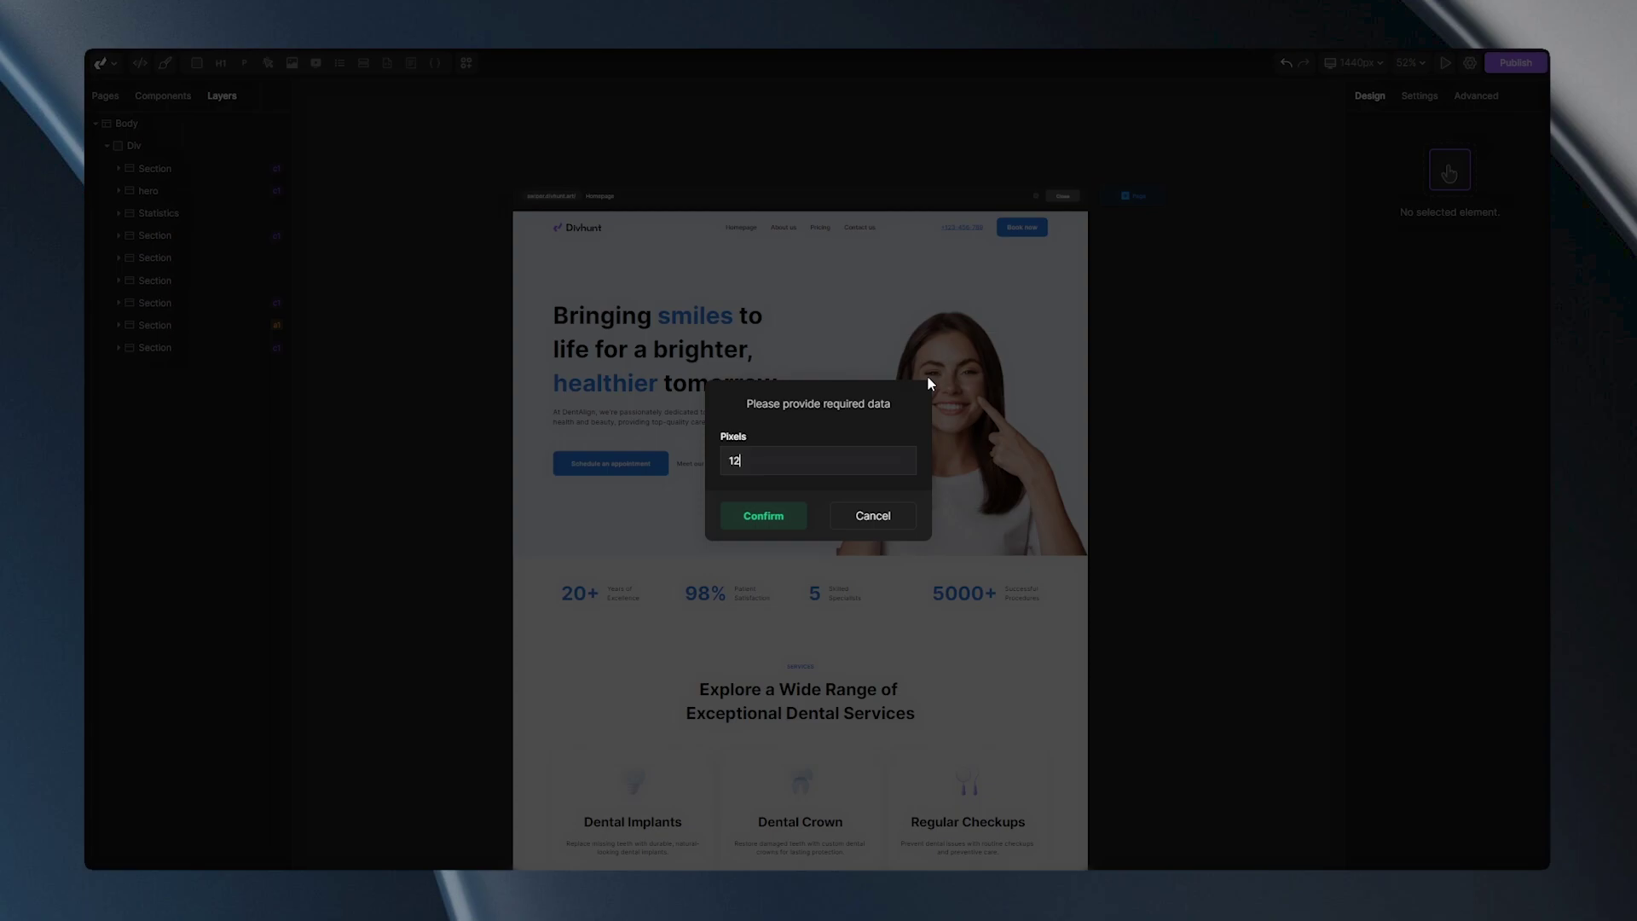
text(00)
key(Return)
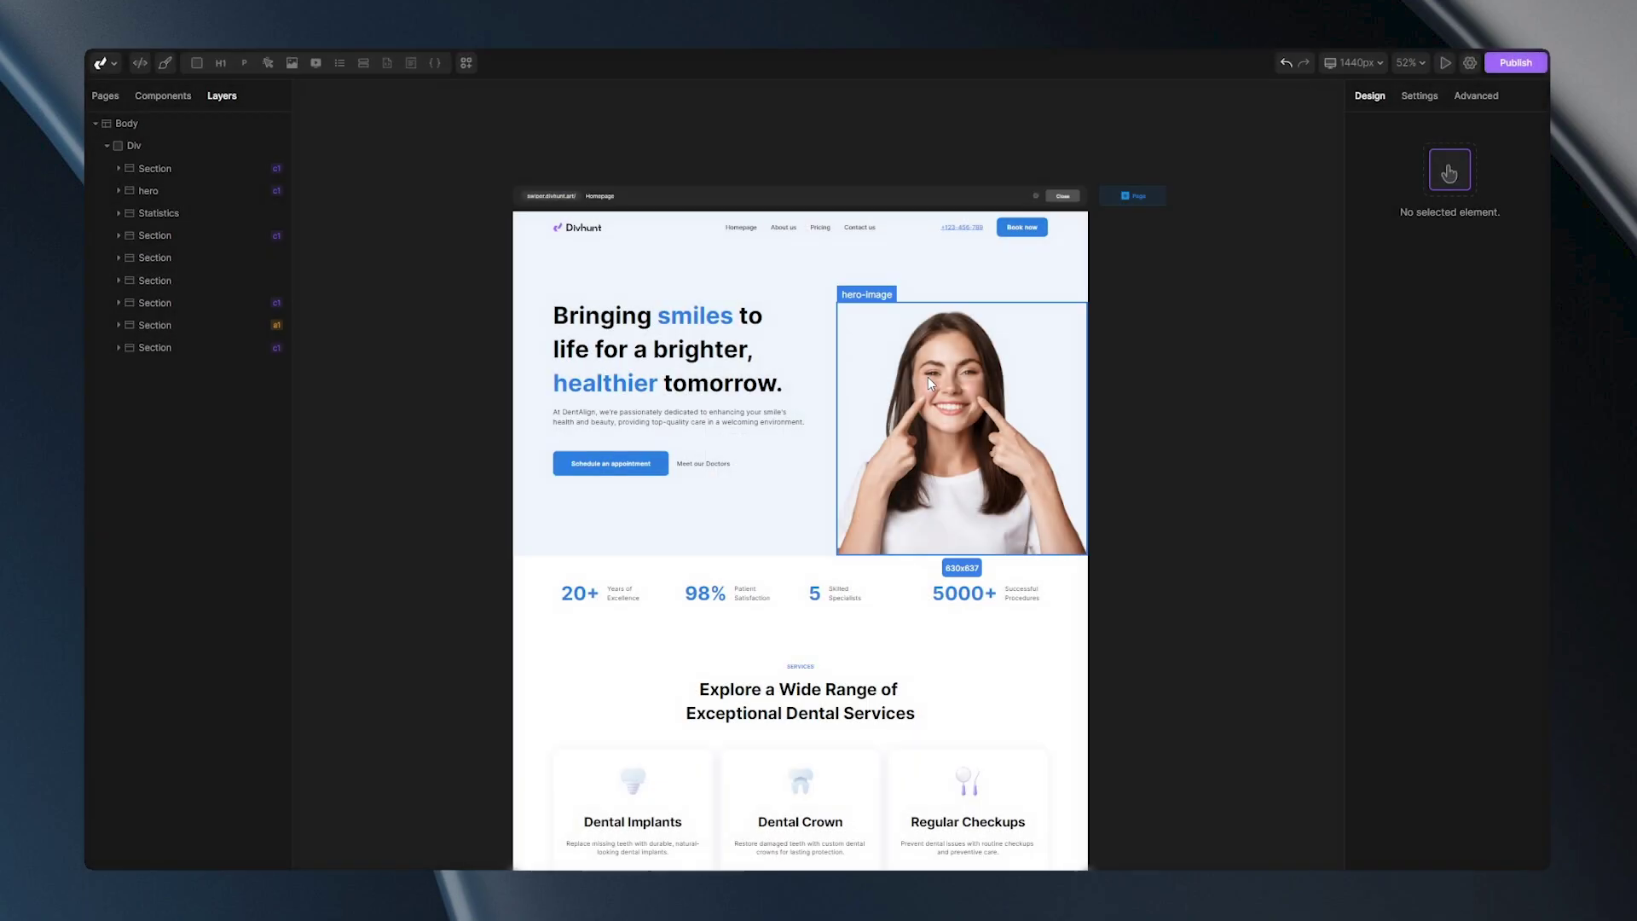
Change the 1280px breakpoint's width to 1300px.
click(1351, 63)
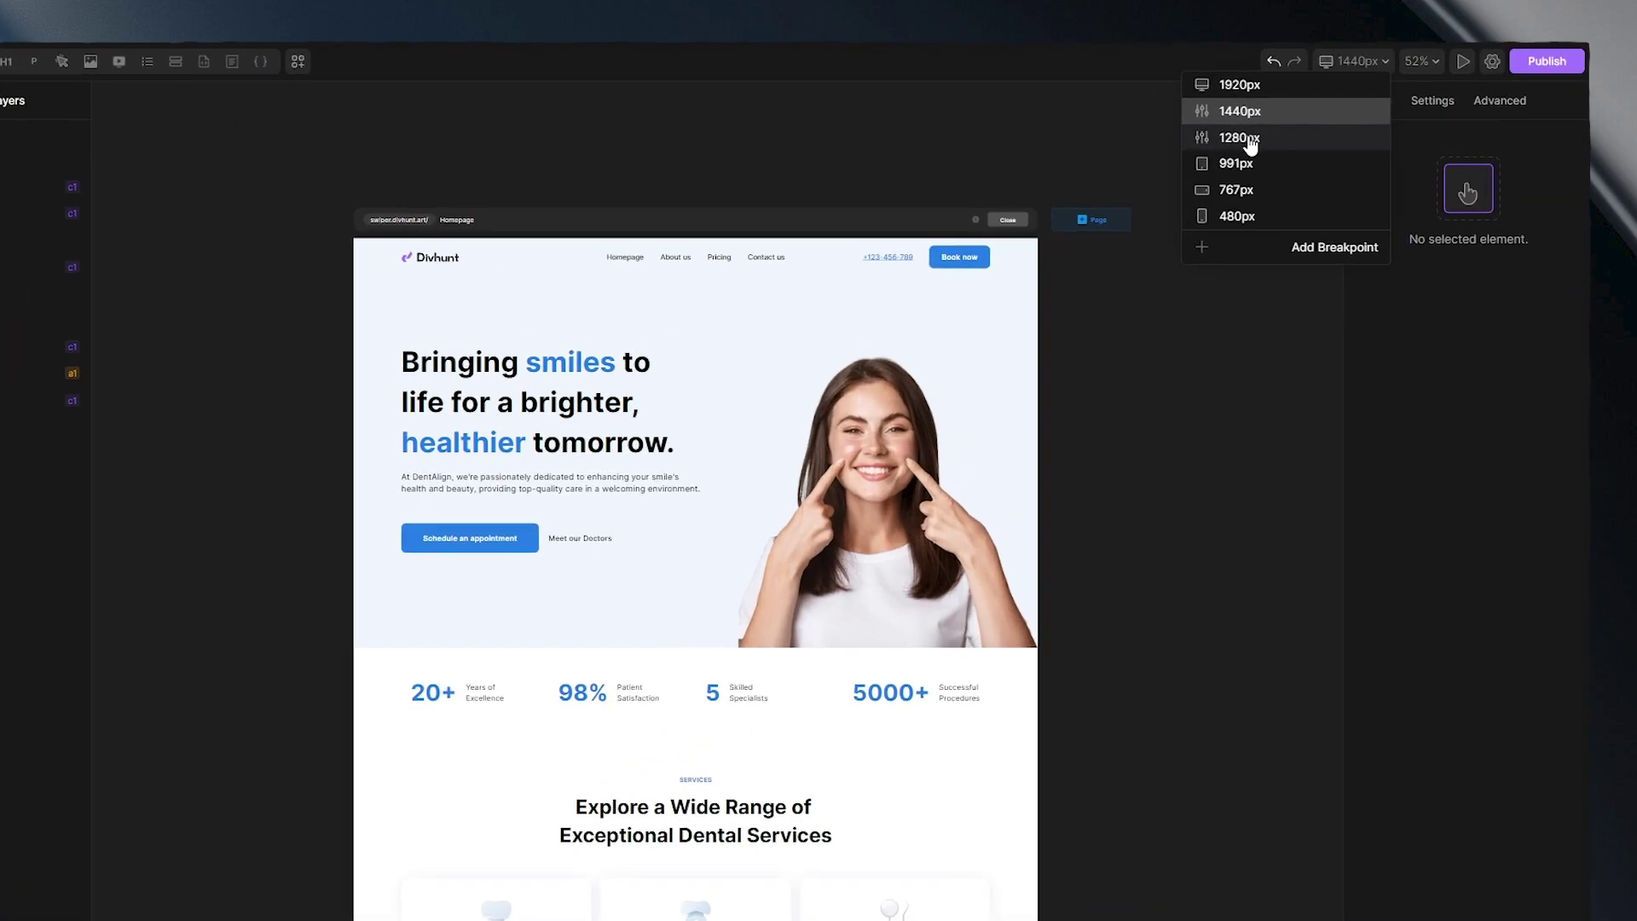
click(1276, 126)
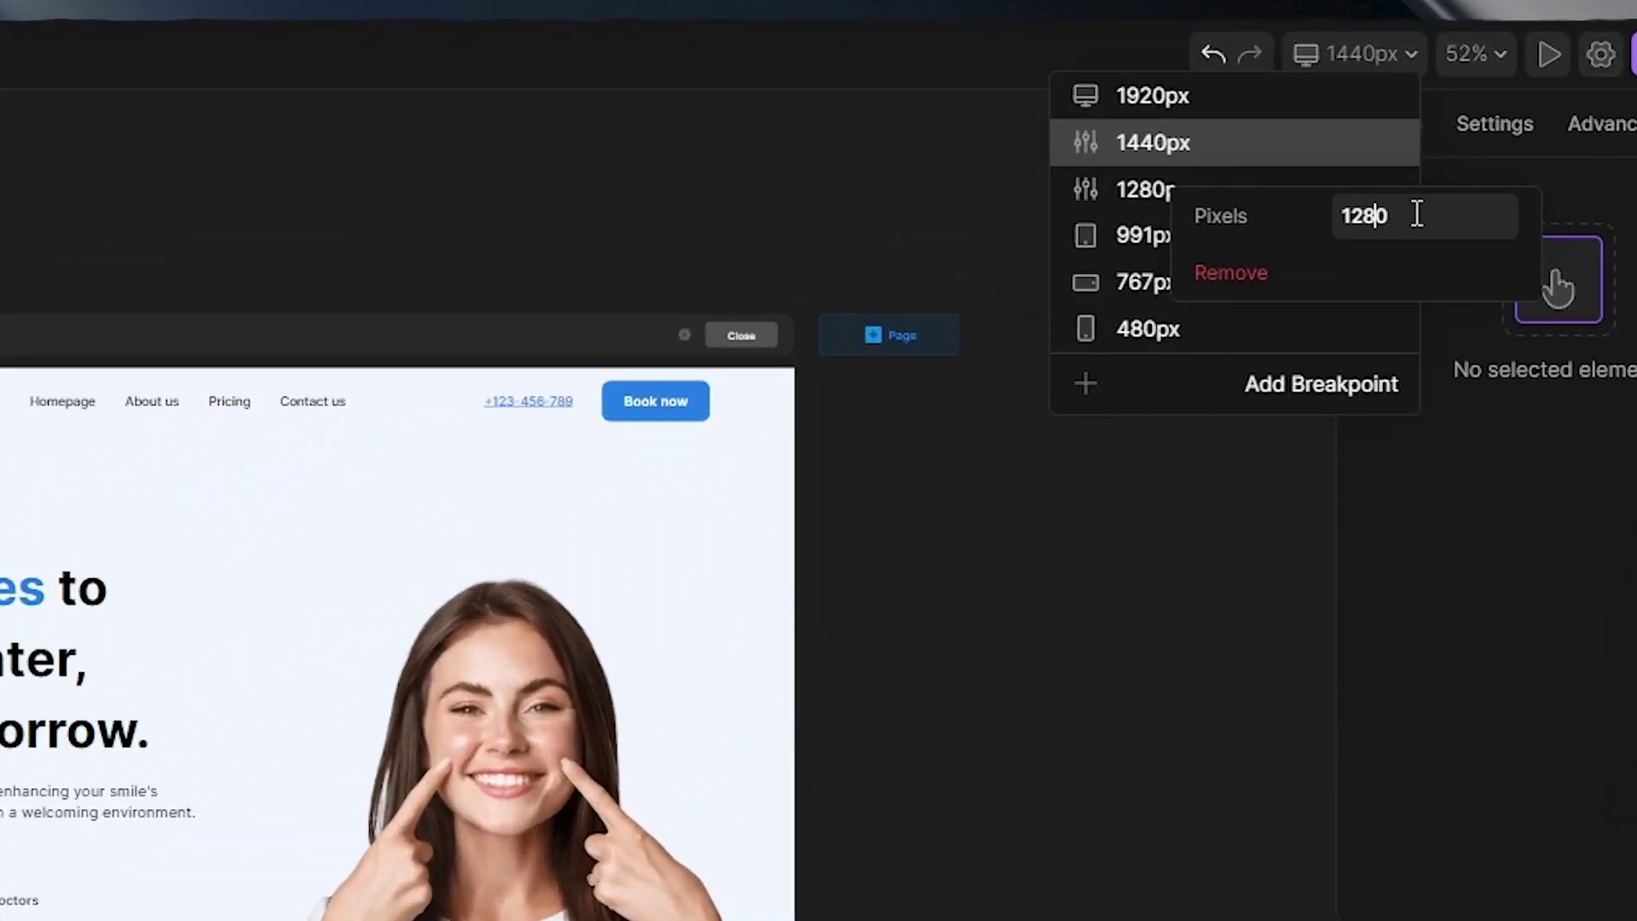
key(BackSpace)
key(BackSpace)
text(300)
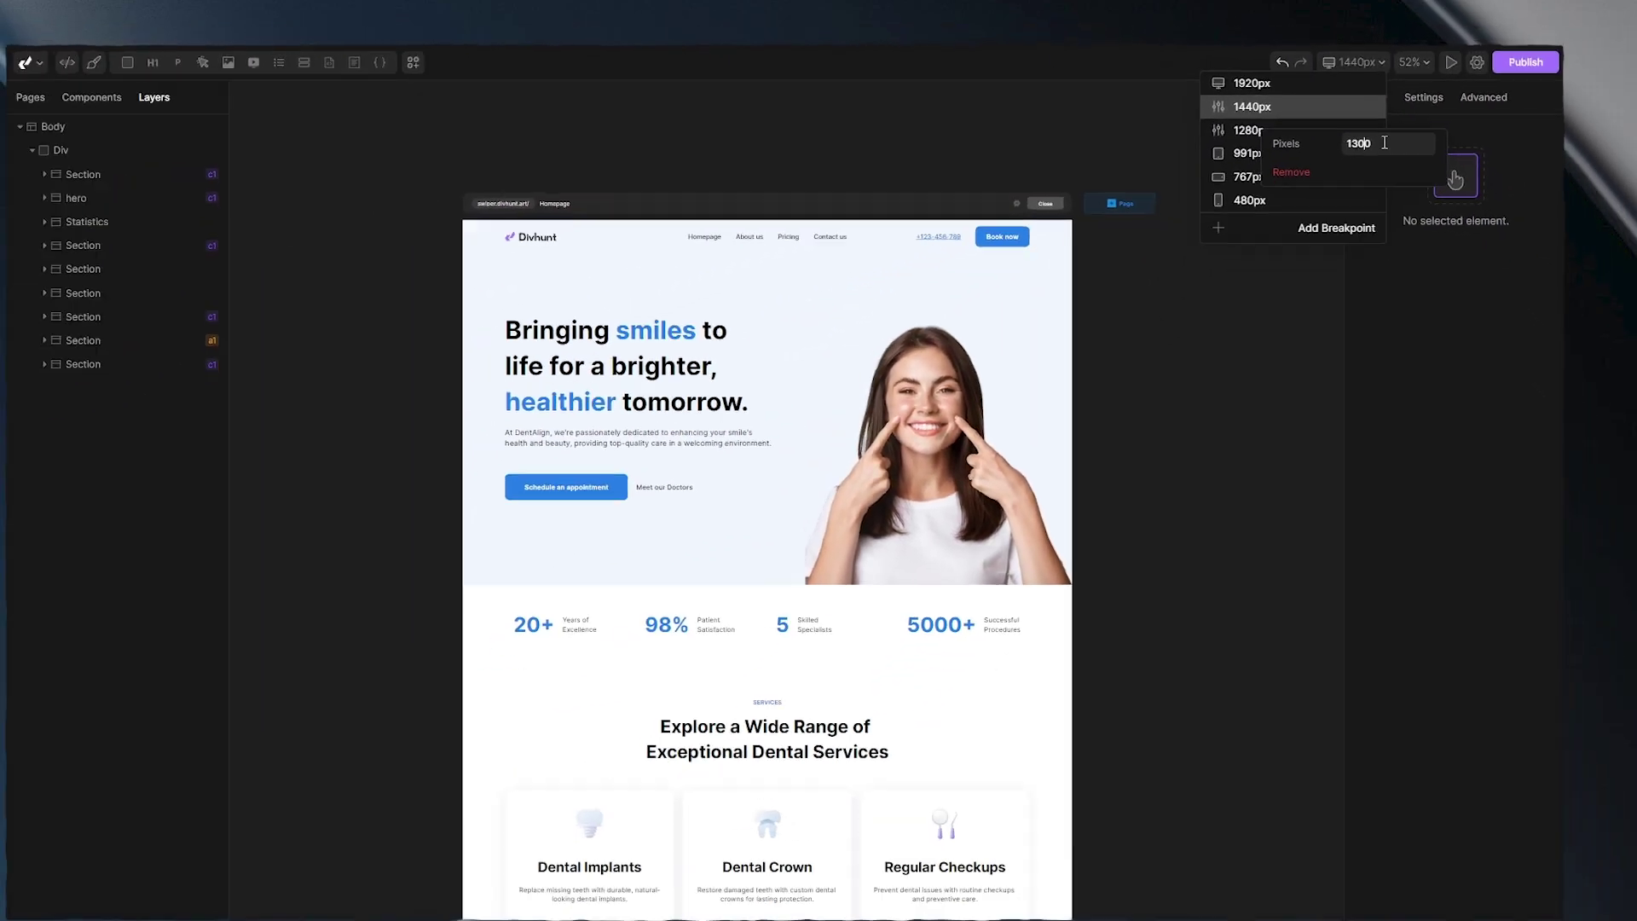
key(Return)
At the 1300px breakpoint, set the hero image's Max W to 580 px.
click(1322, 126)
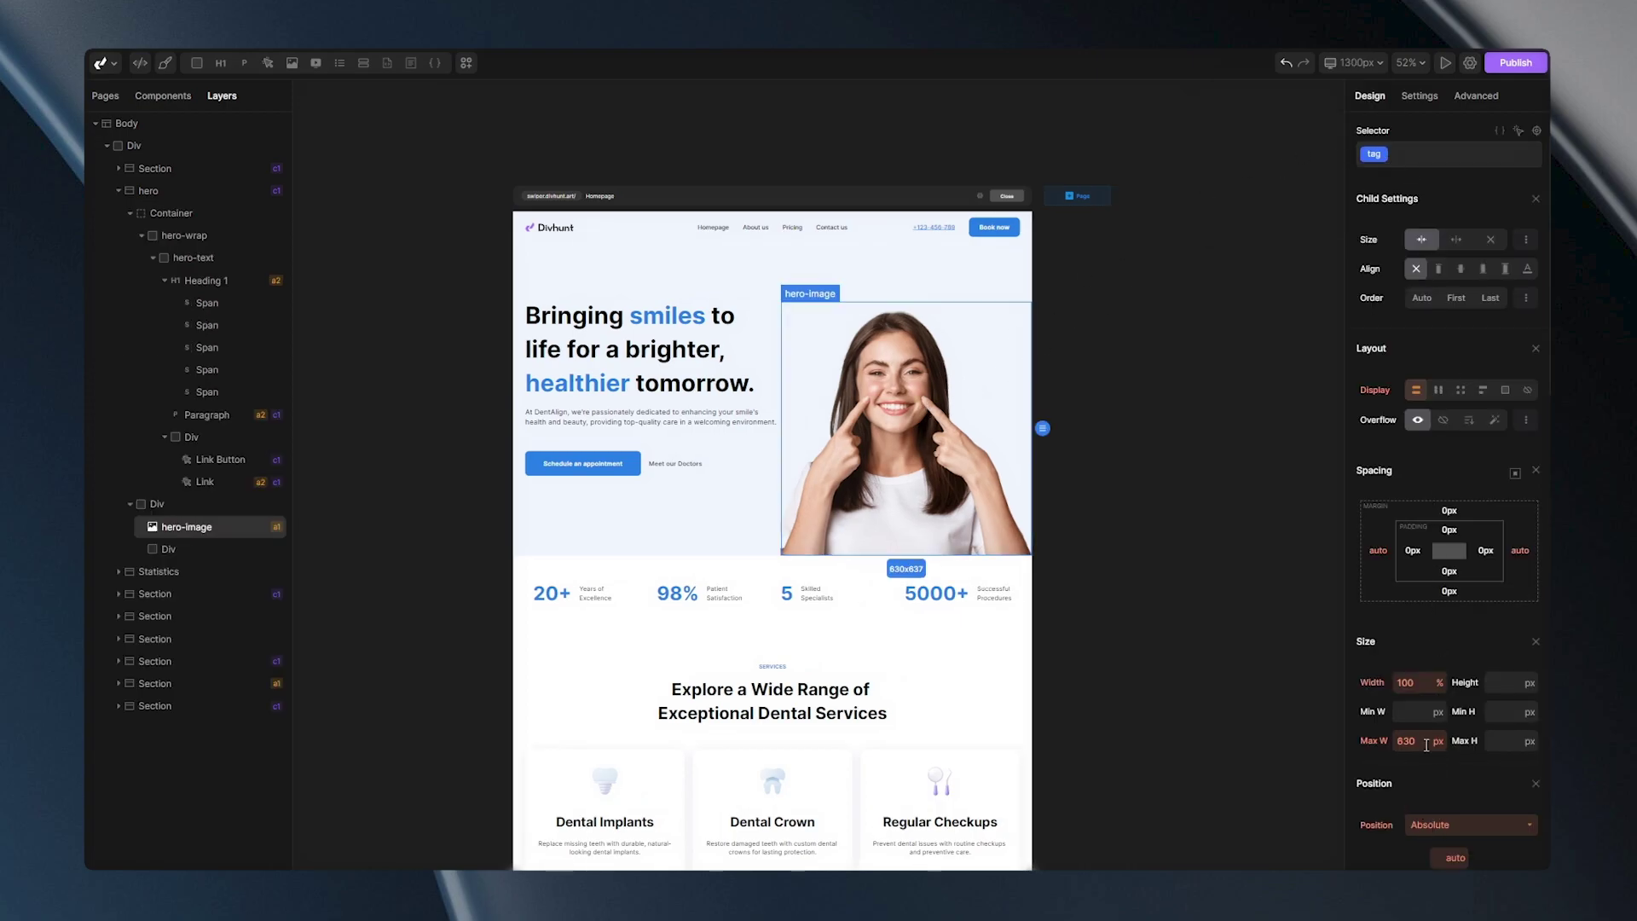
double_click(1420, 744)
text(580)
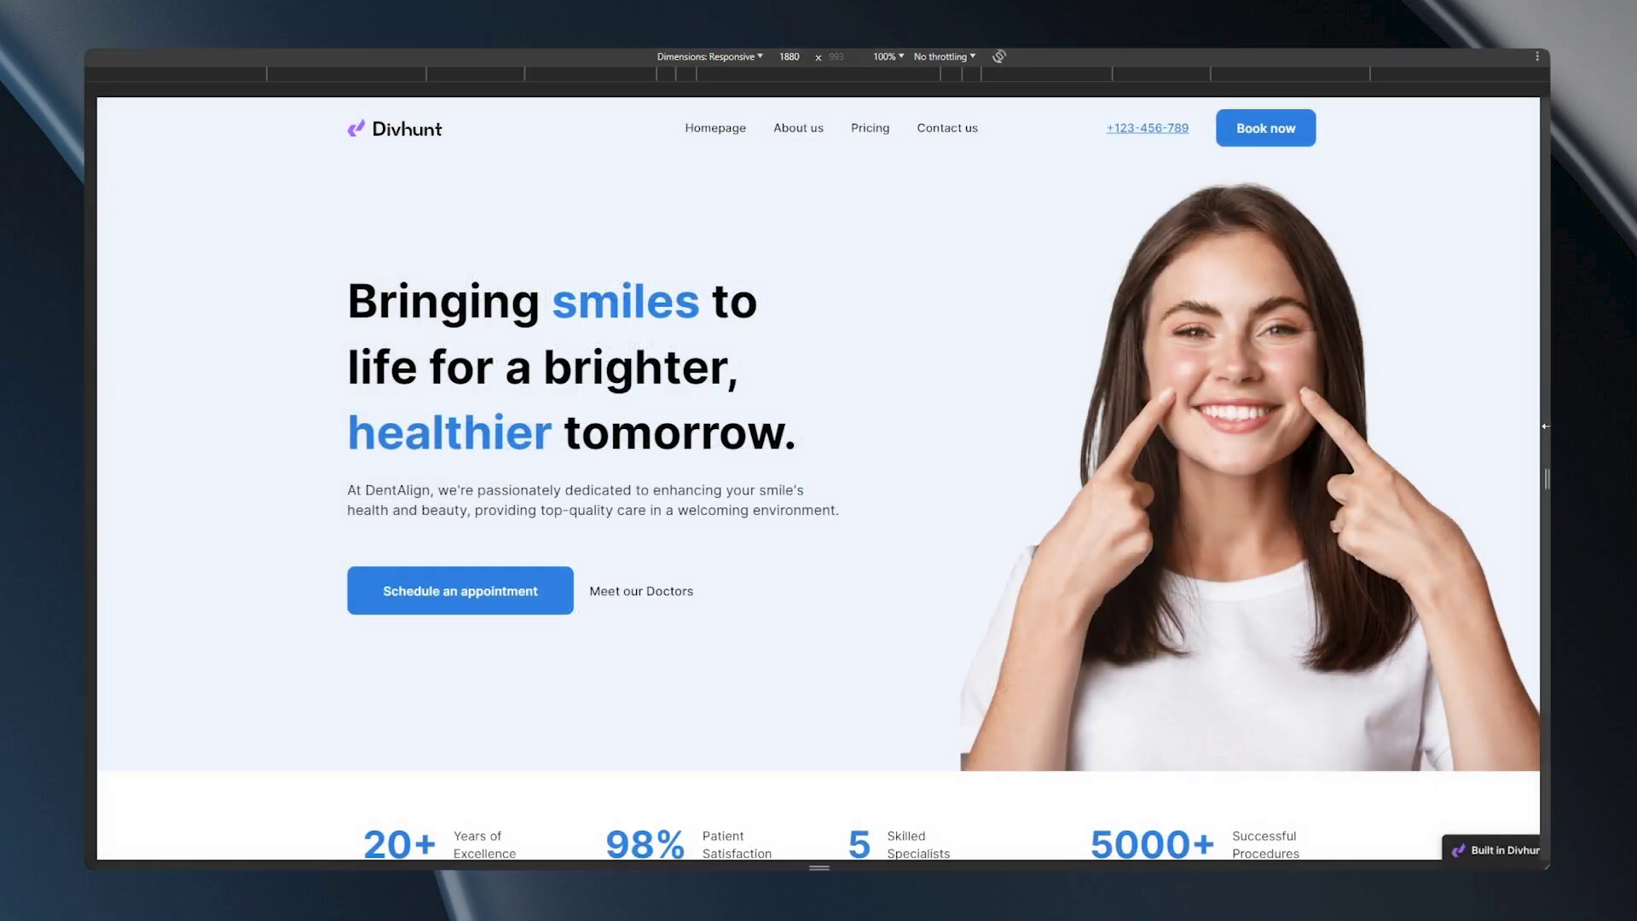
Narrow the responsive preview of the homepage to about 1676 px wide.
mouse_move(1545, 419)
mouse_down()
mouse_move(1257, 400)
mouse_move(1539, 414)
mouse_up()
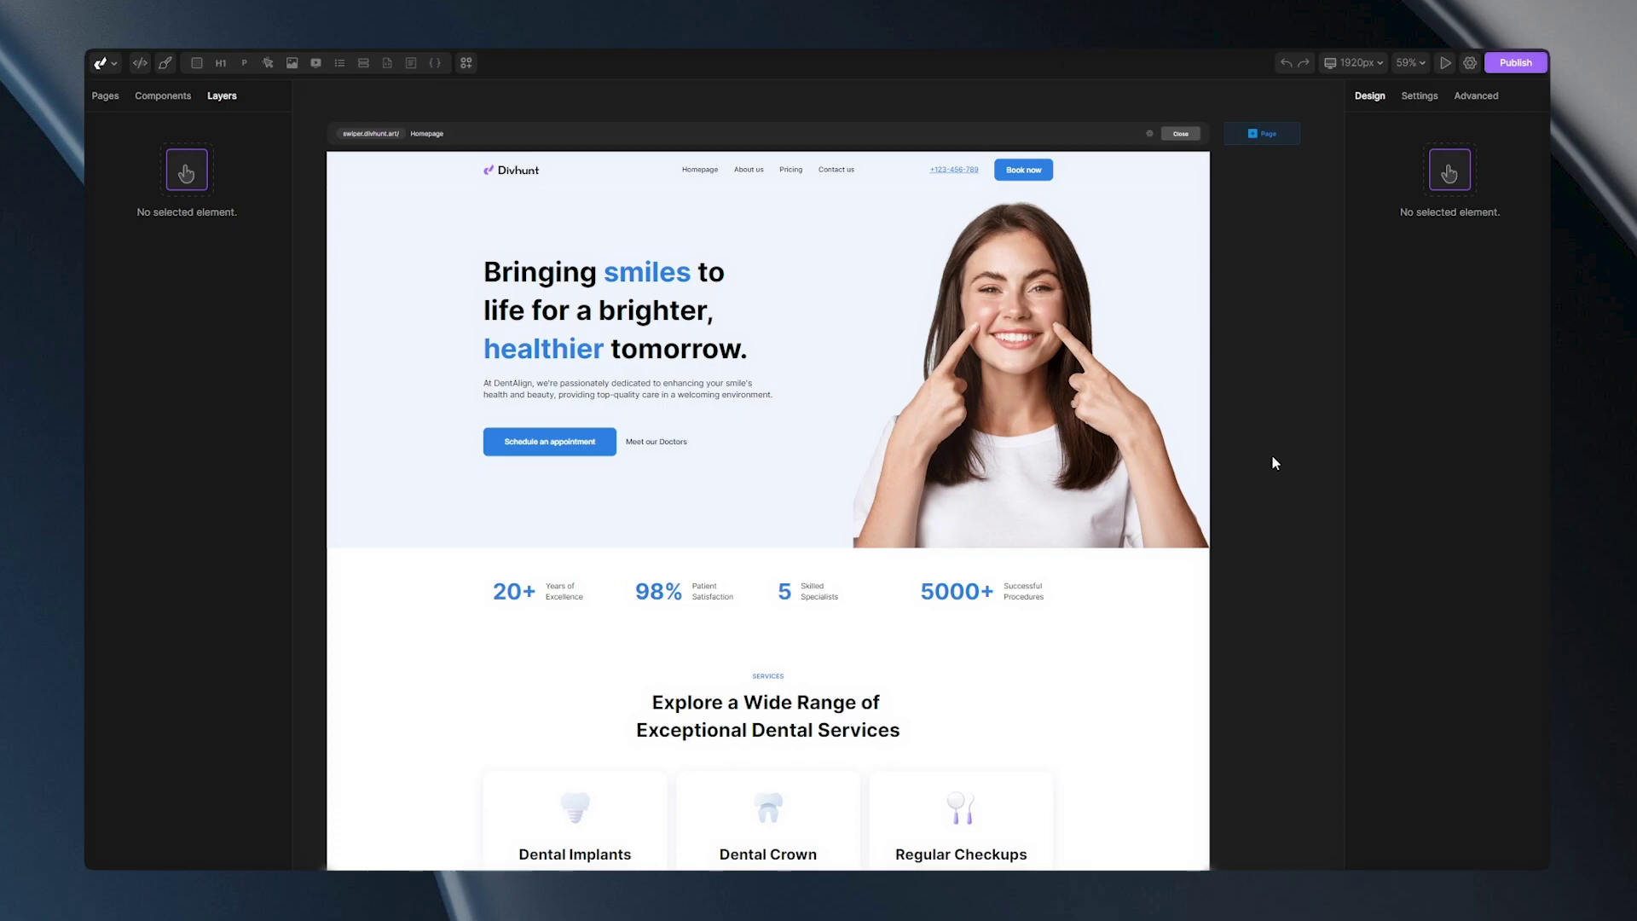
Remove the Schedule an appointment button's layer at 767px and confirm it's gone at 1920px.
click(1341, 68)
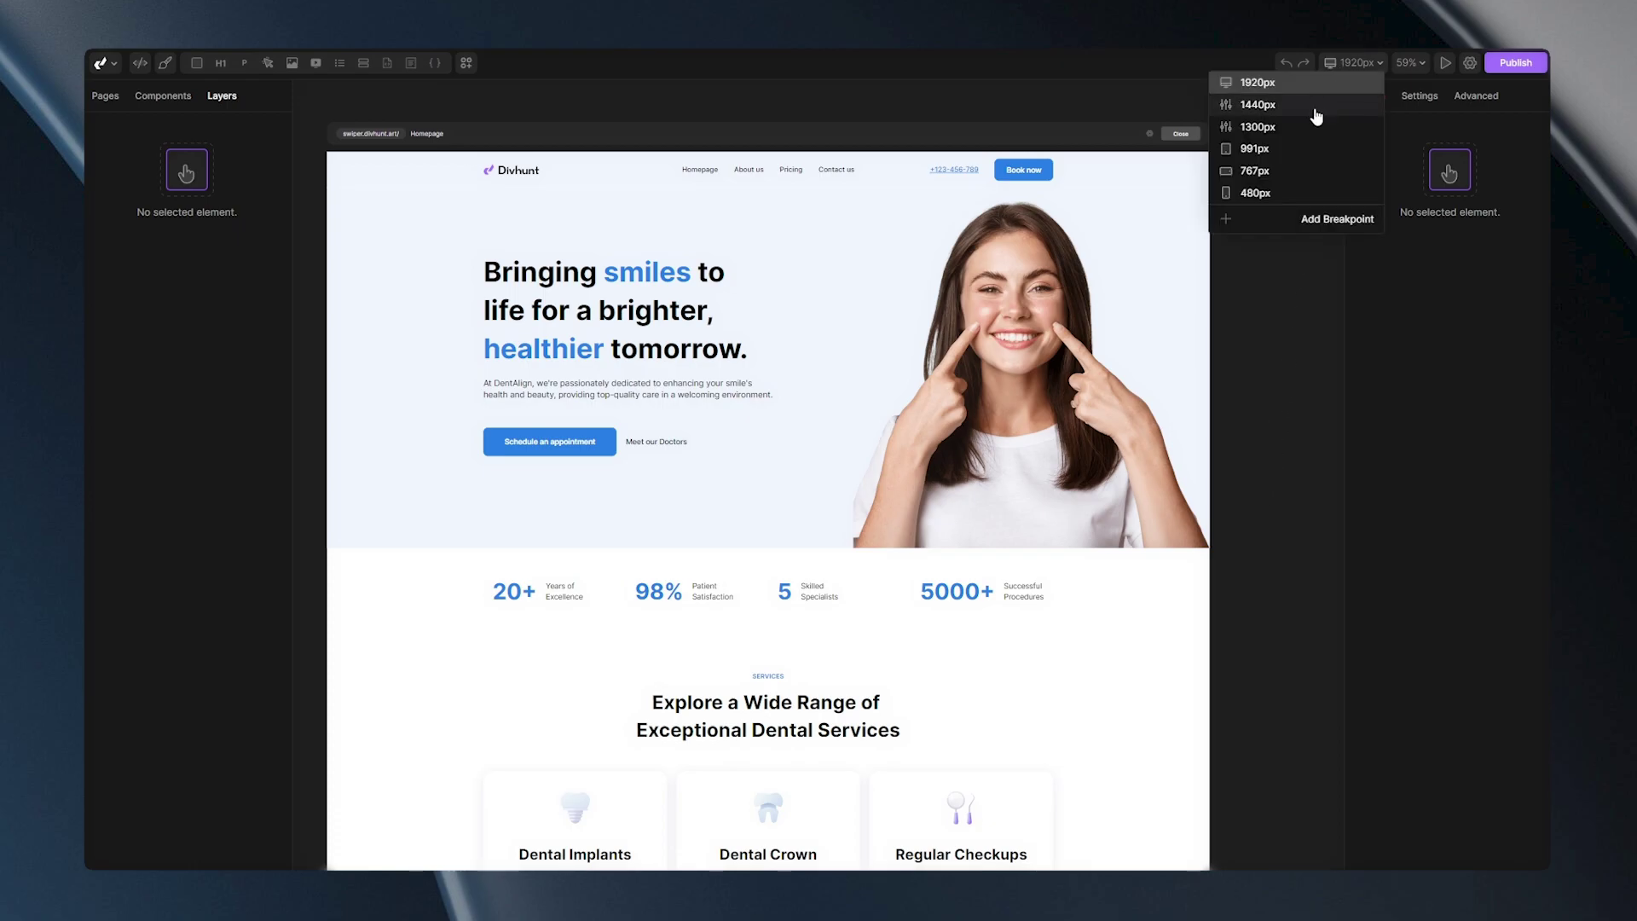
click(1275, 173)
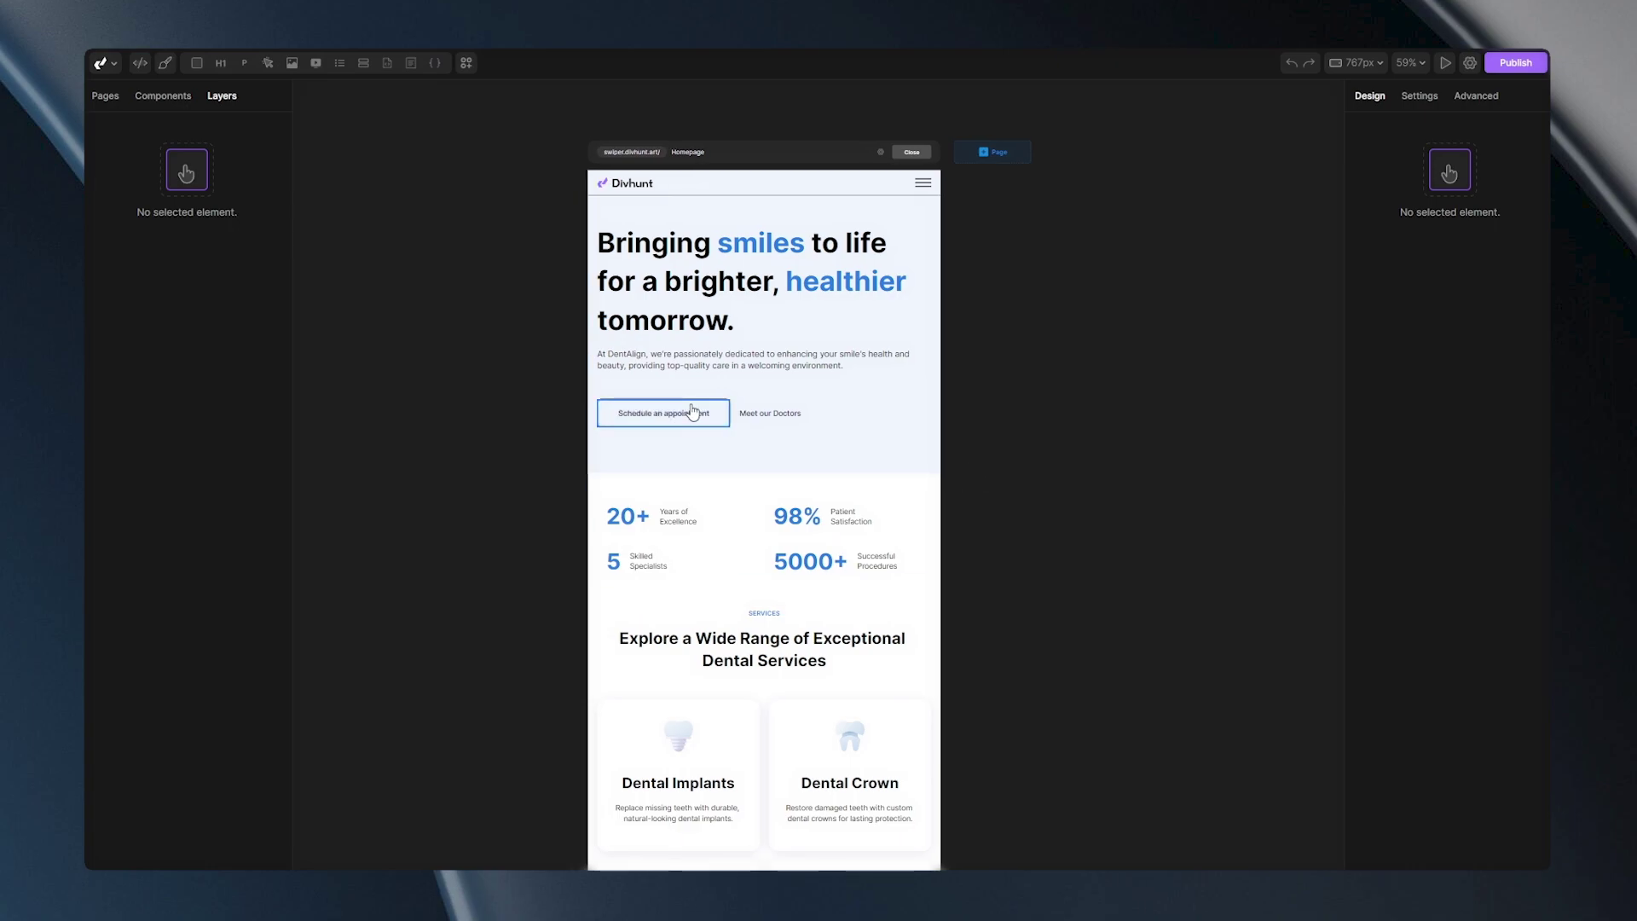
click(692, 411)
right_click(215, 463)
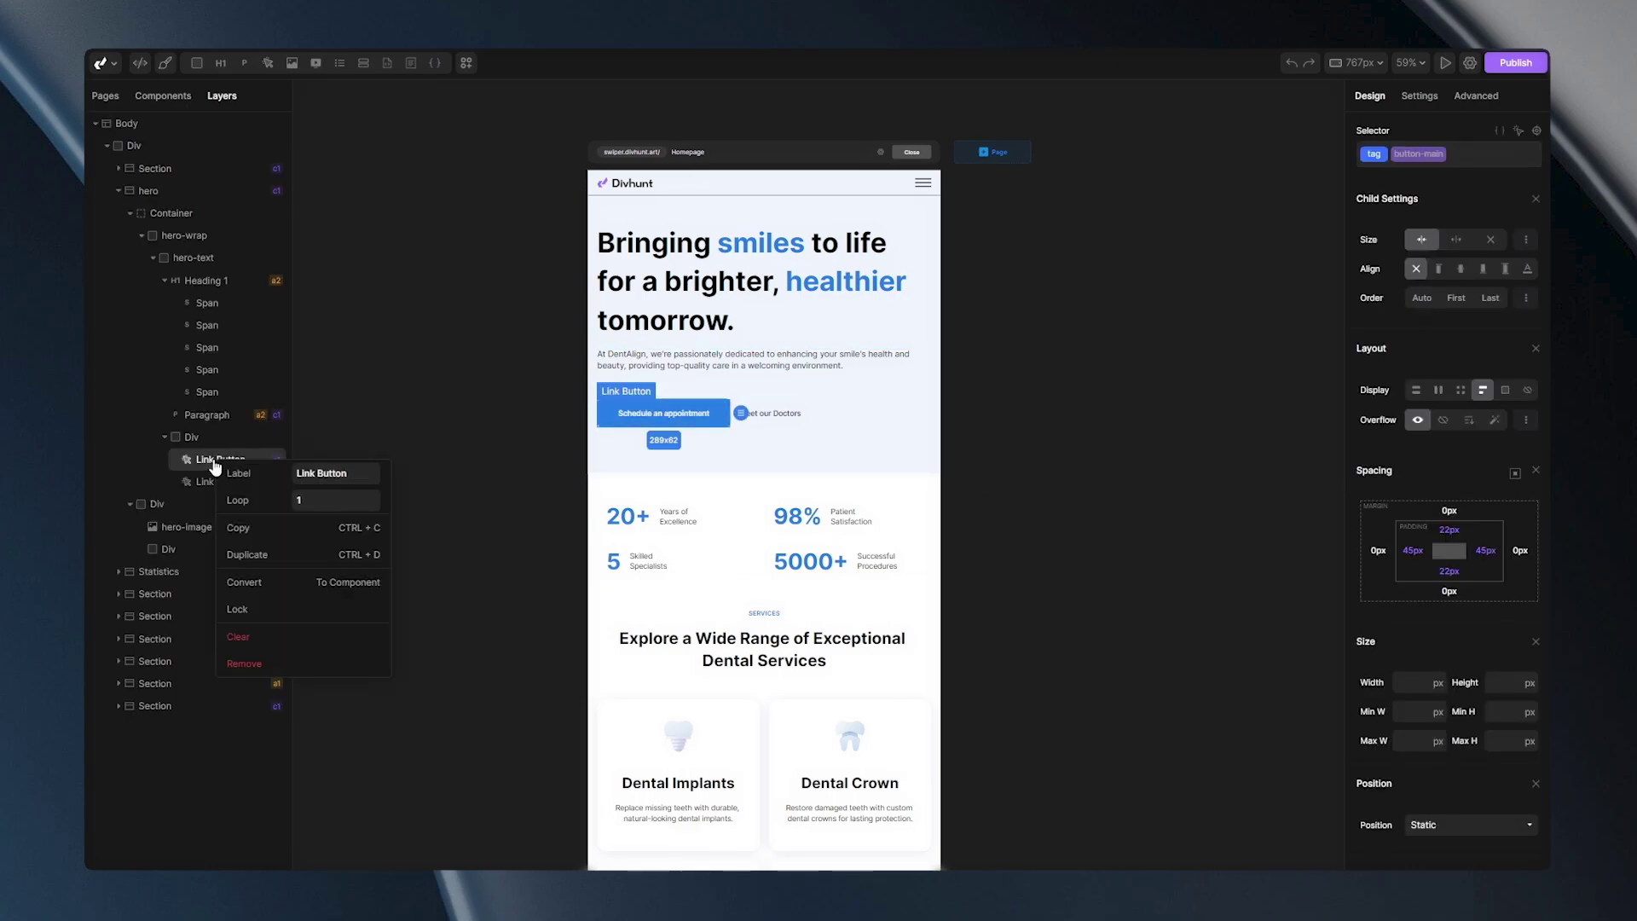
click(258, 669)
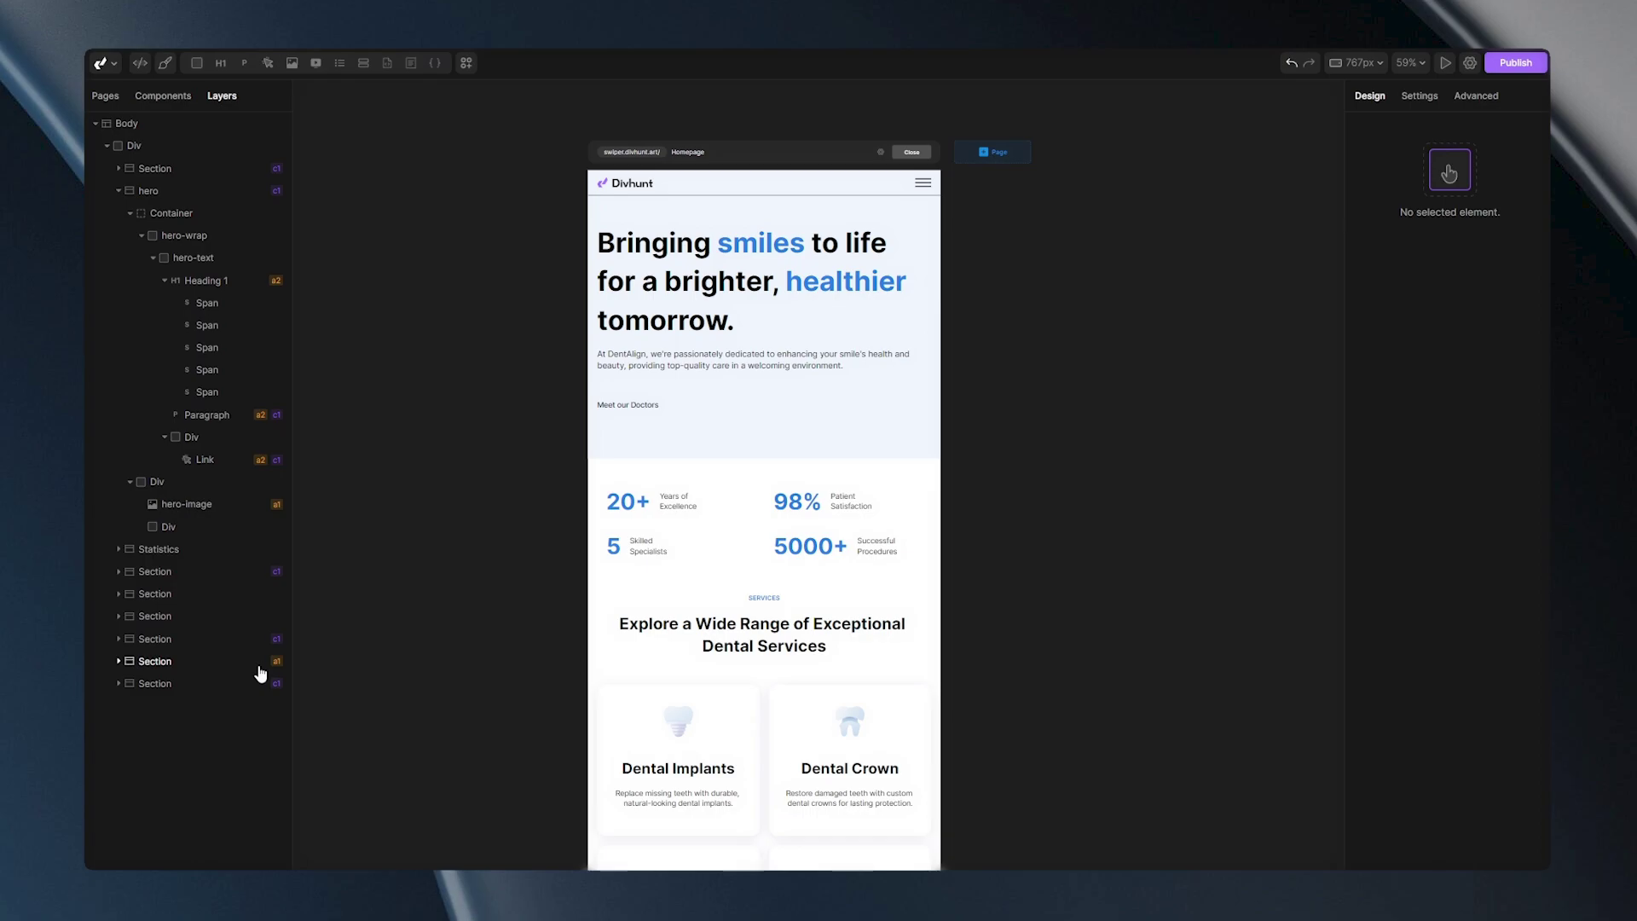
click(1342, 76)
click(1313, 82)
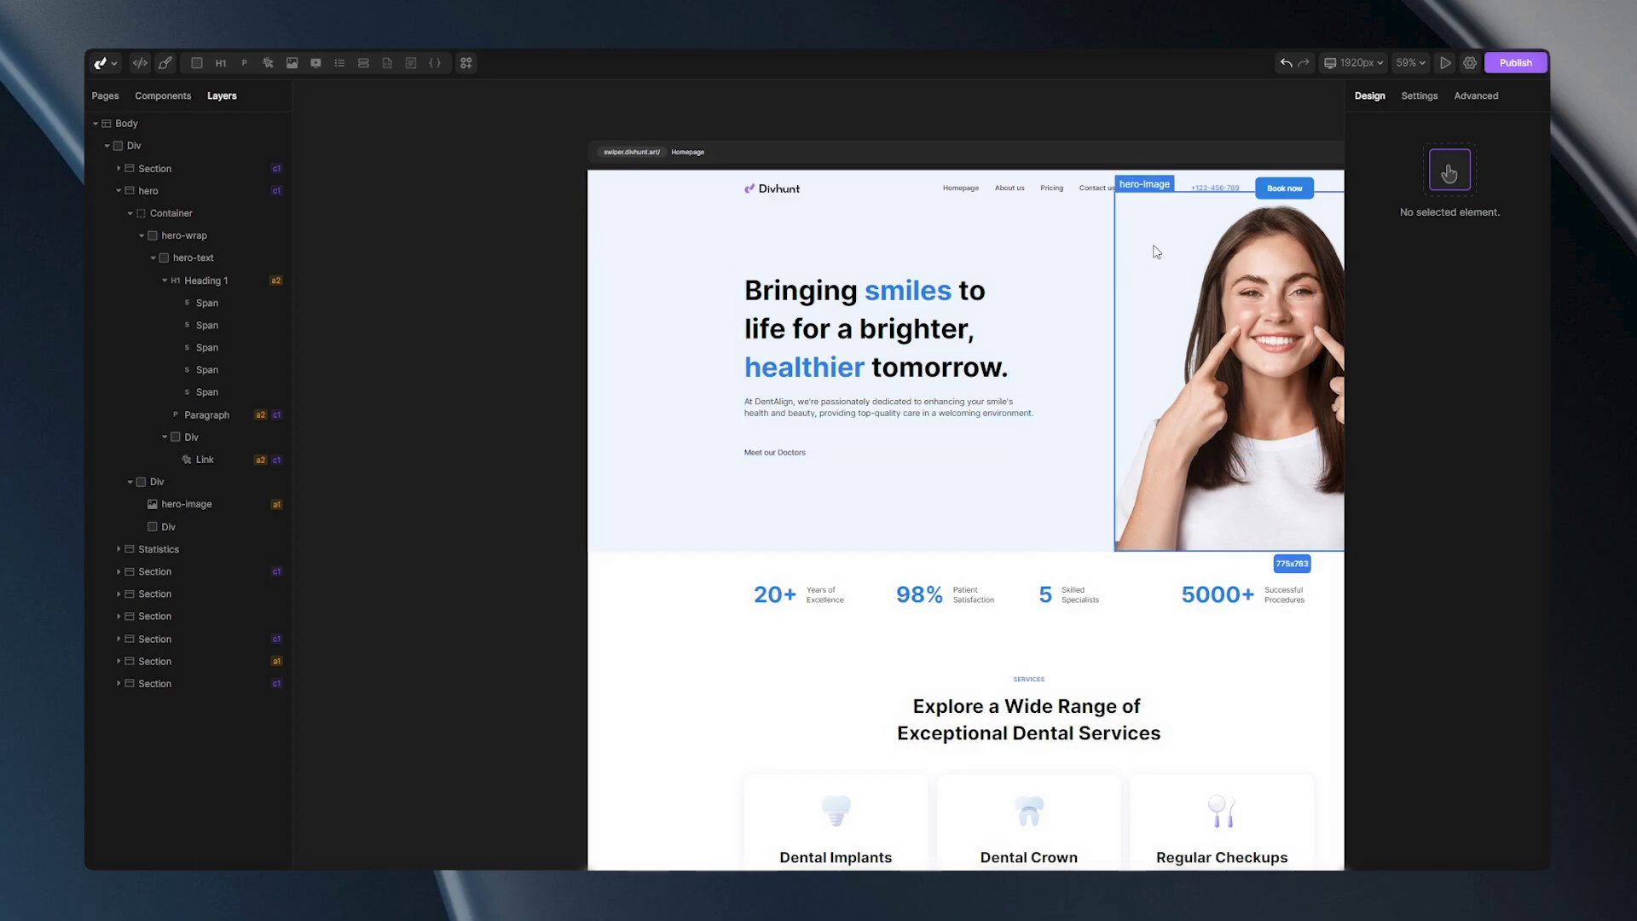
At 480px, add a new Lorem Ipsum paragraph below the hero description.
click(1345, 75)
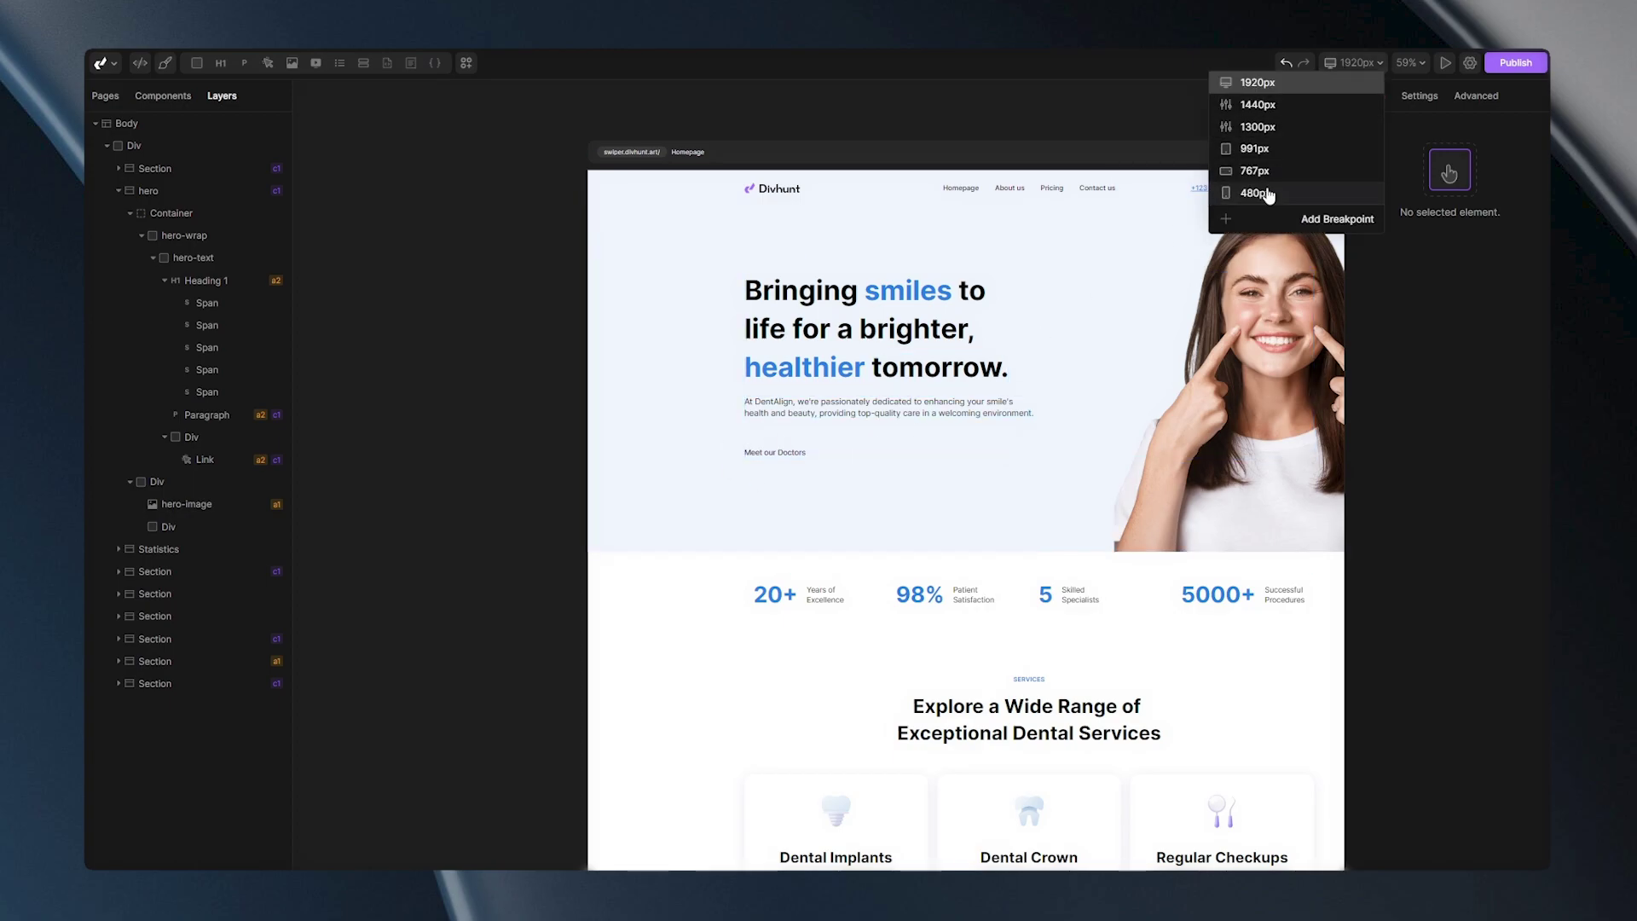
click(1302, 190)
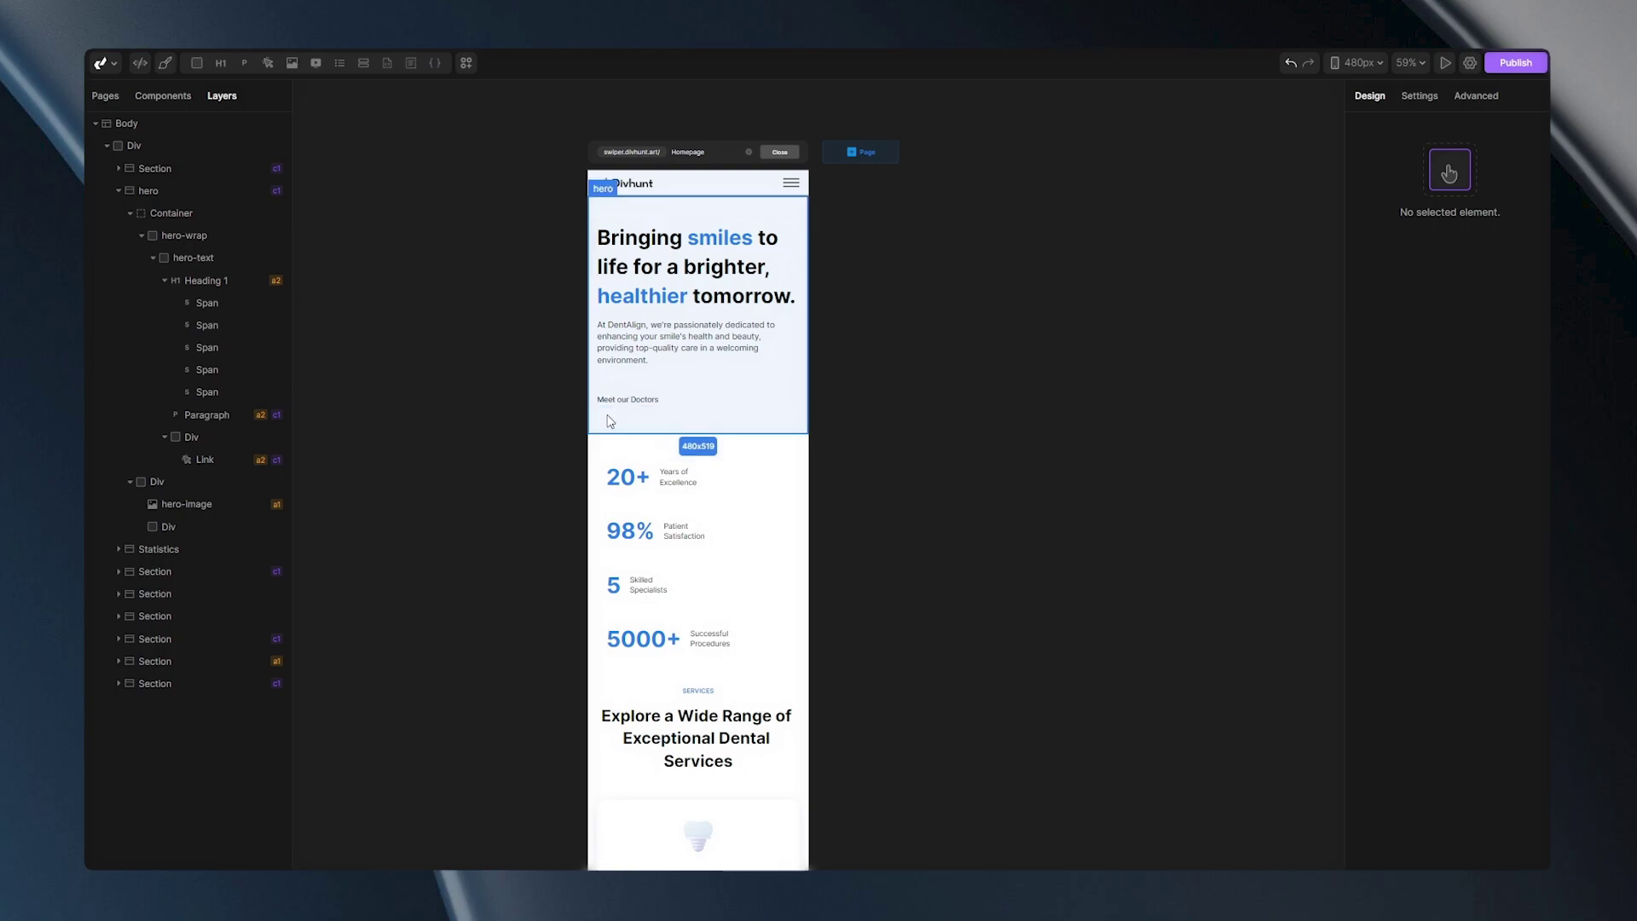
click(643, 358)
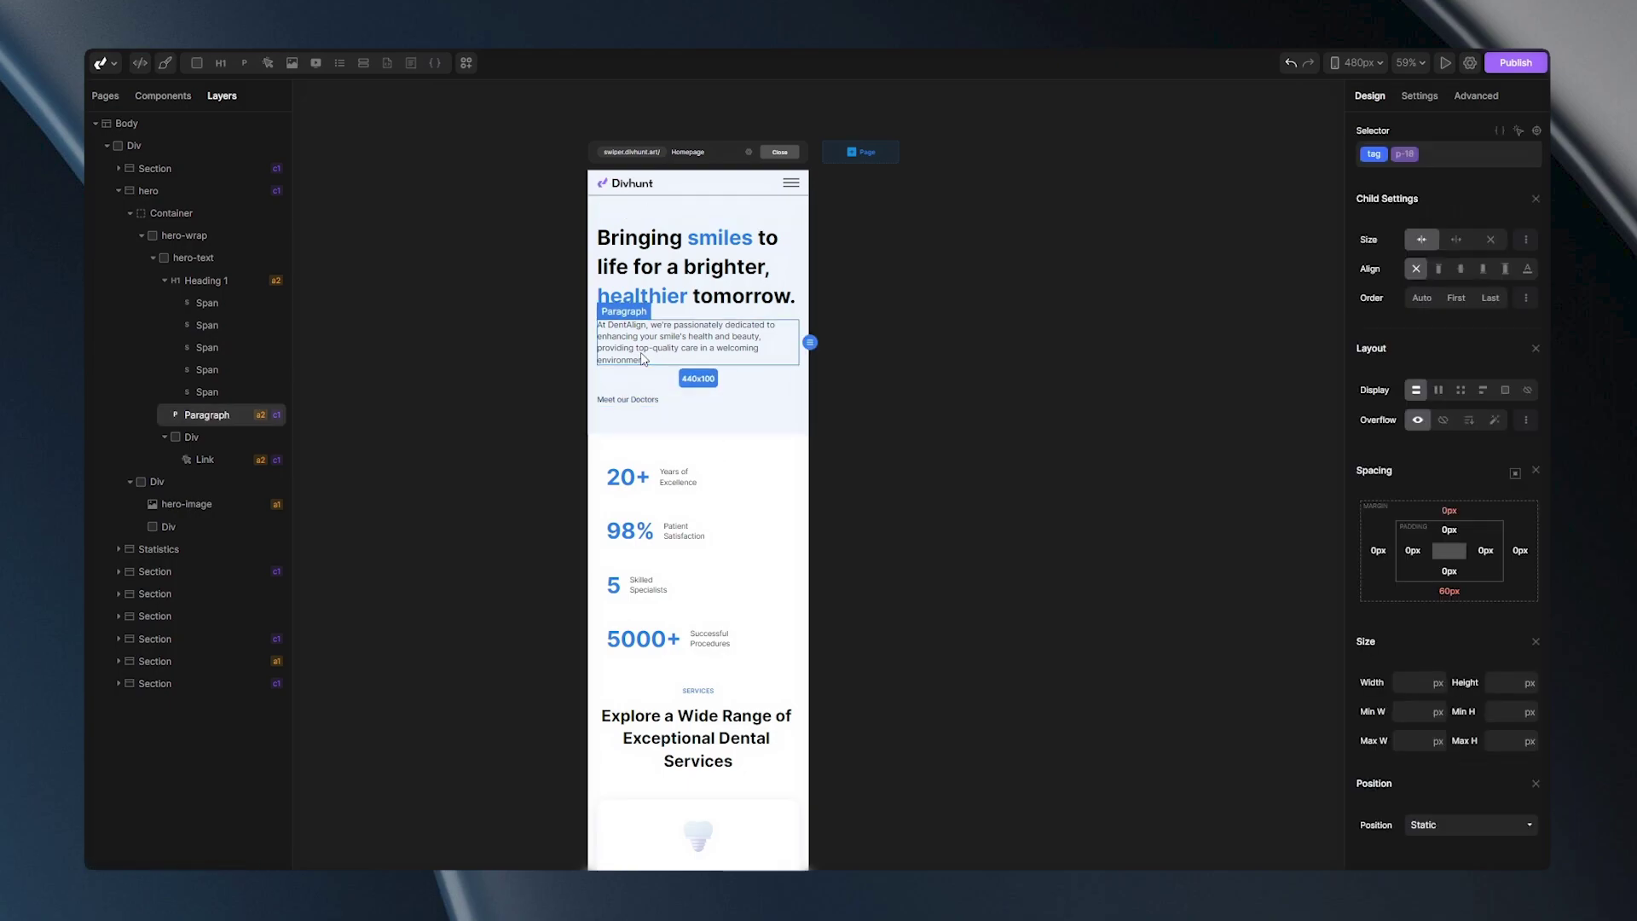
click(245, 63)
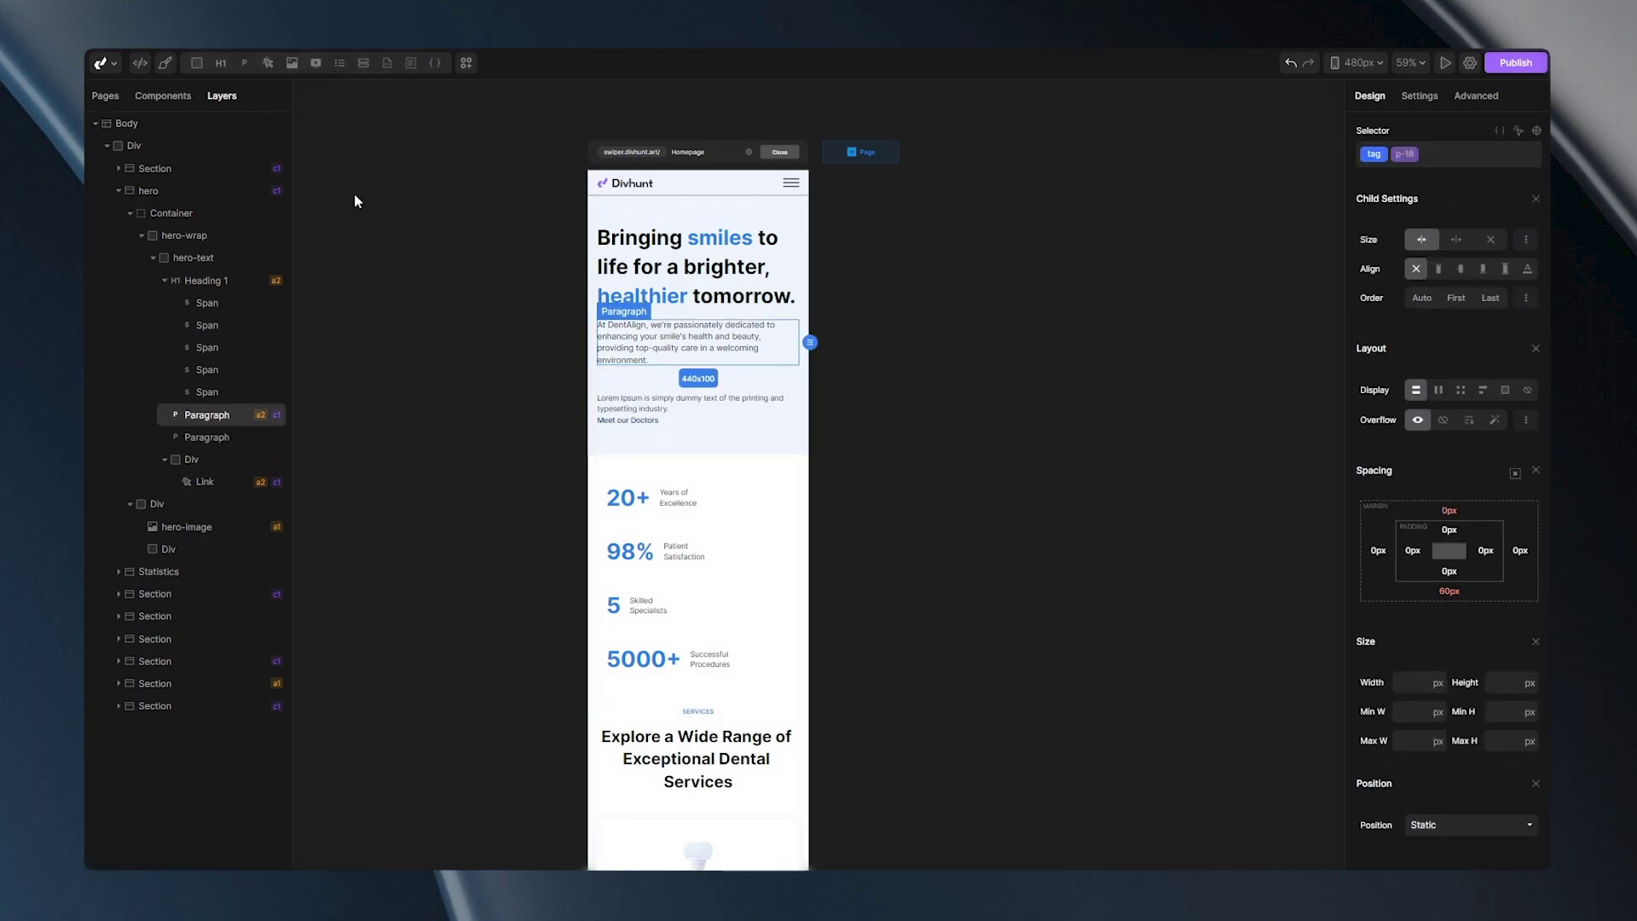
click(613, 407)
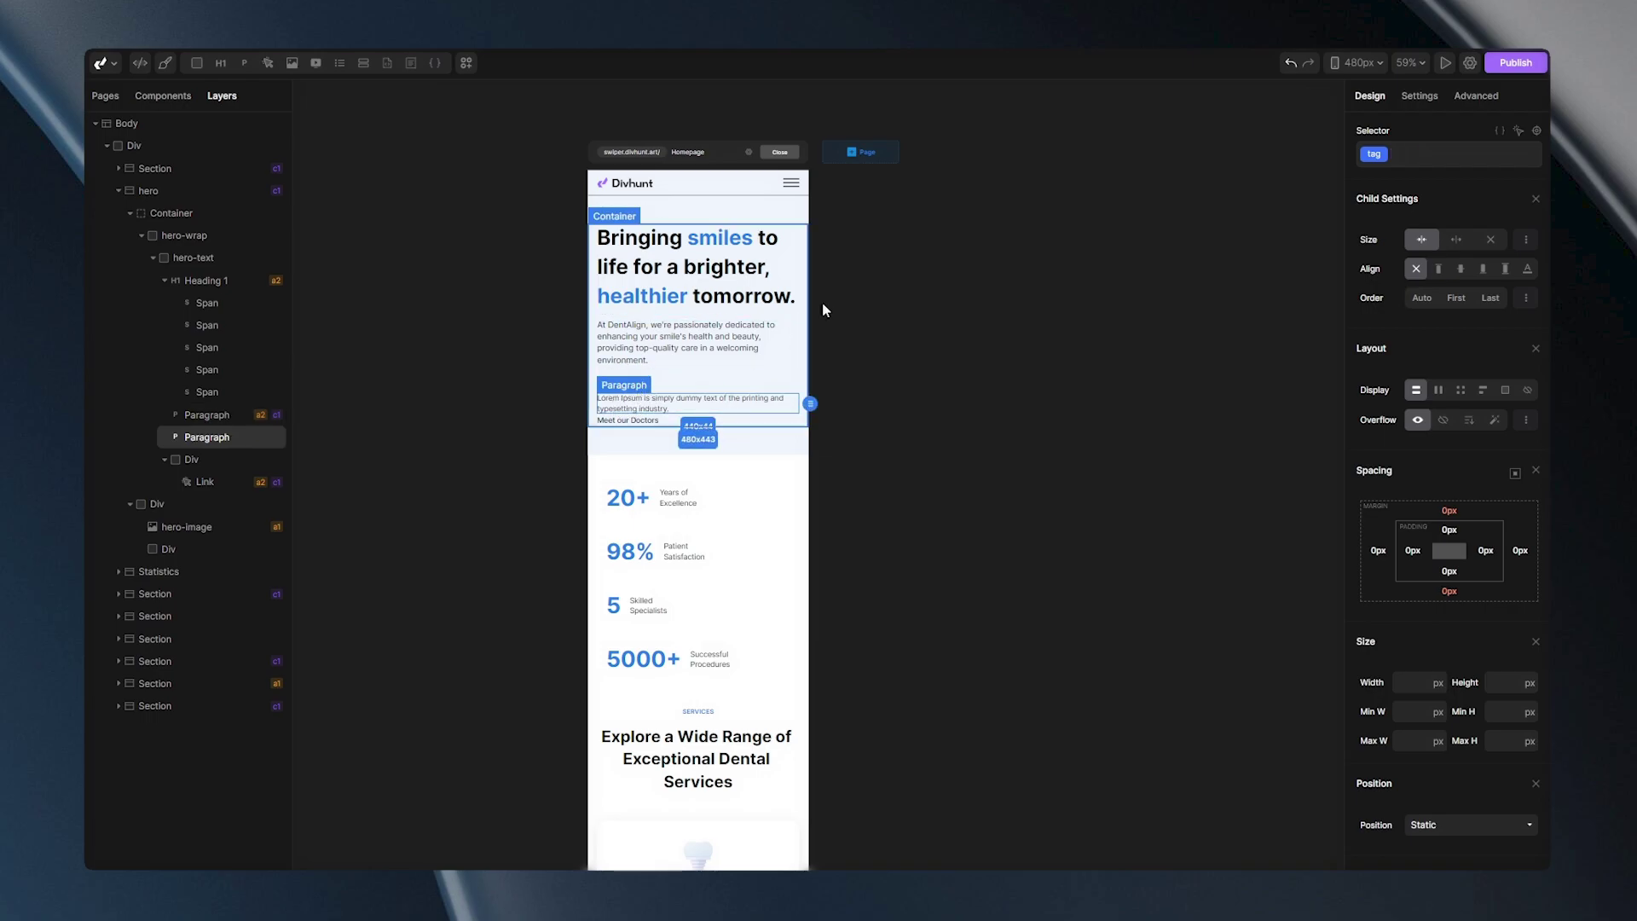
click(1323, 82)
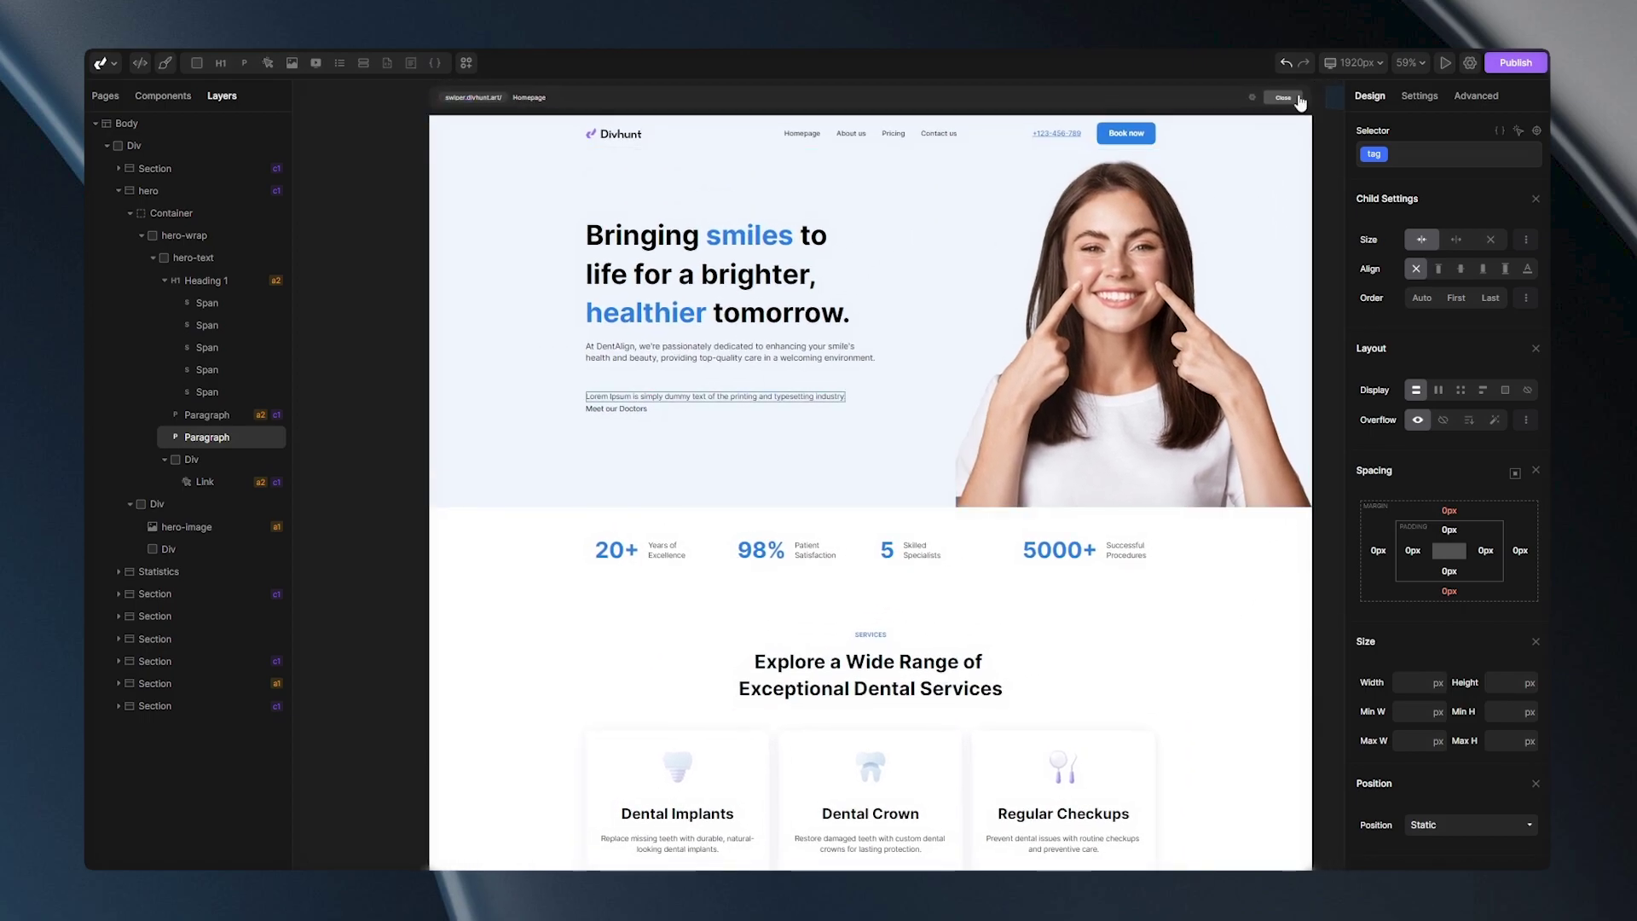
At the 991px breakpoint, replace the new paragraph's text with 'Tablet Text'.
click(1354, 63)
click(1241, 154)
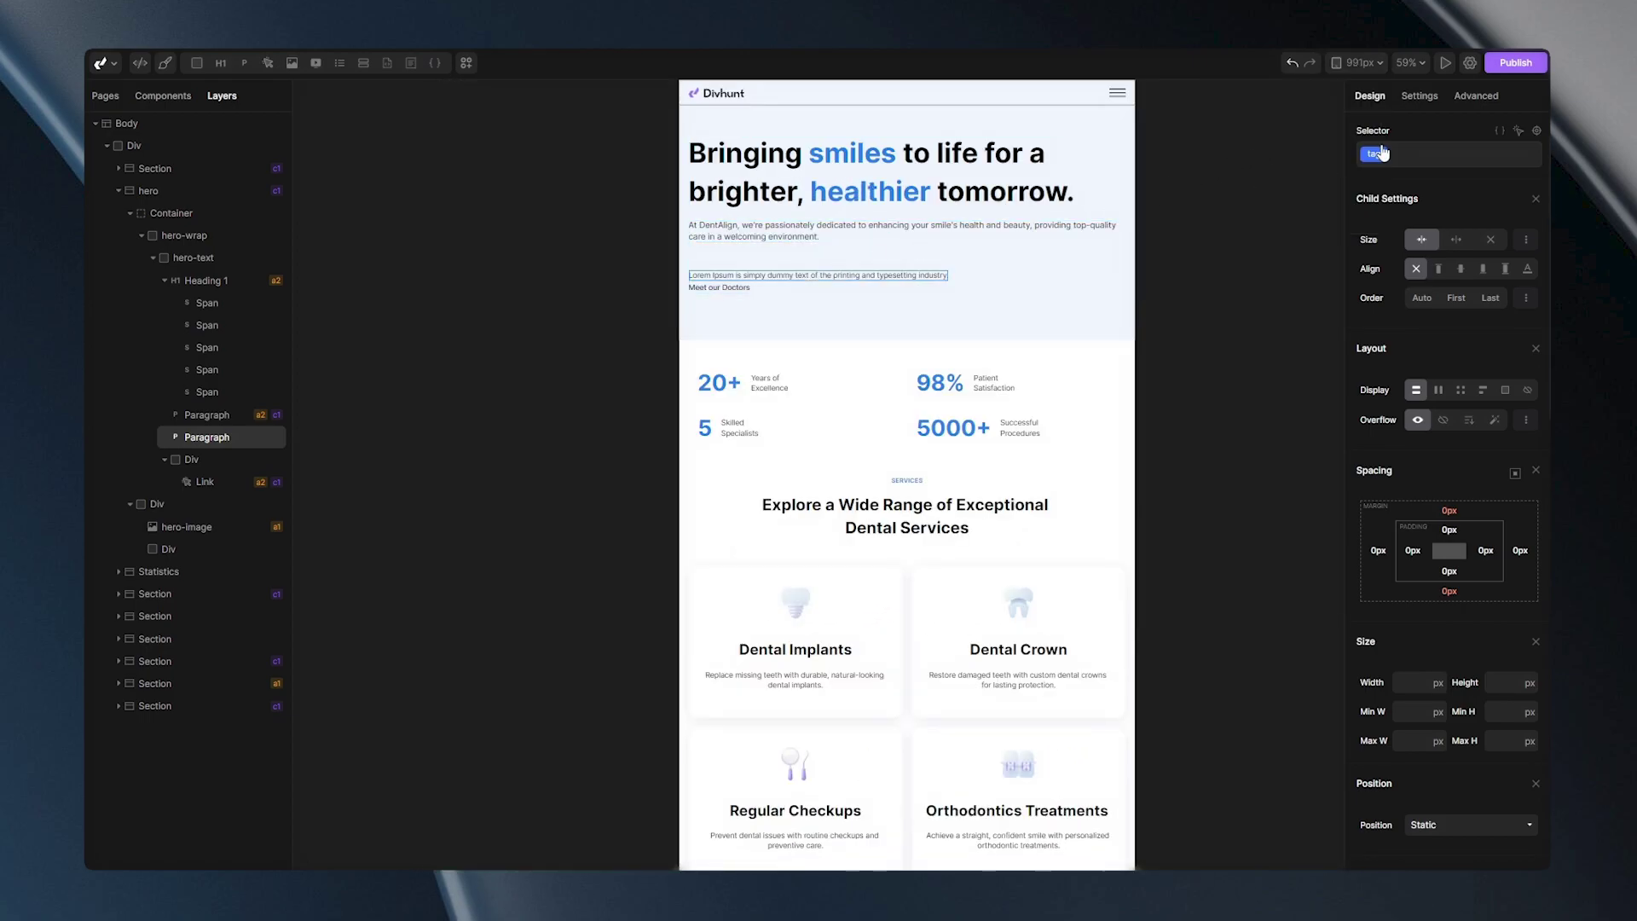
click(1418, 97)
drag(1374, 273, 1437, 331)
text(Tablet Text)
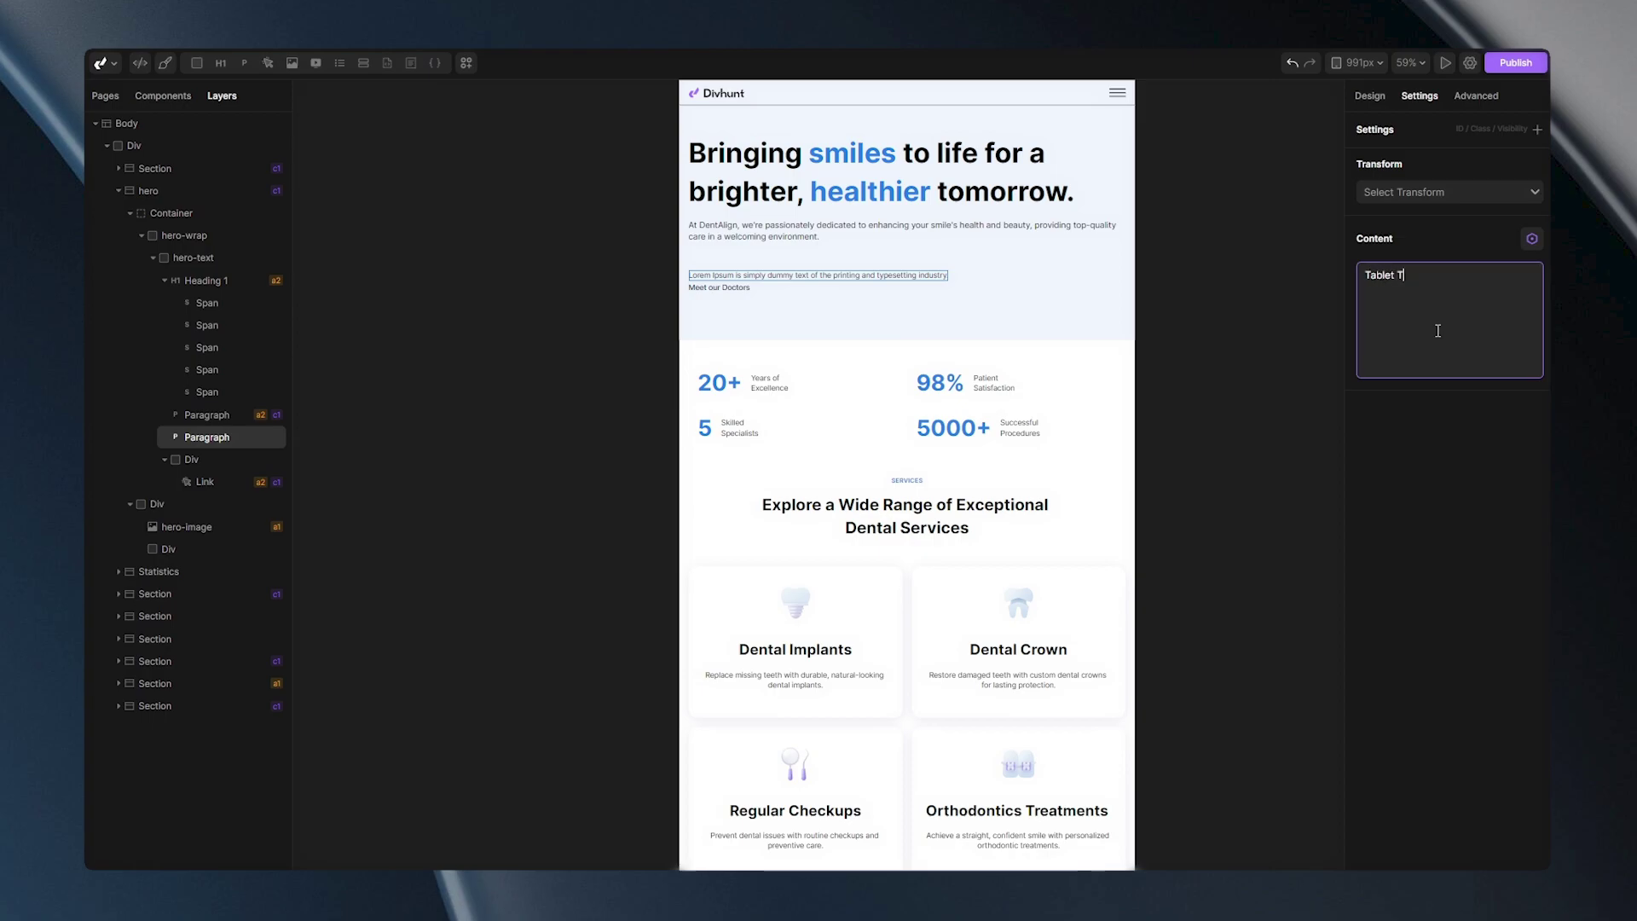
click(1323, 321)
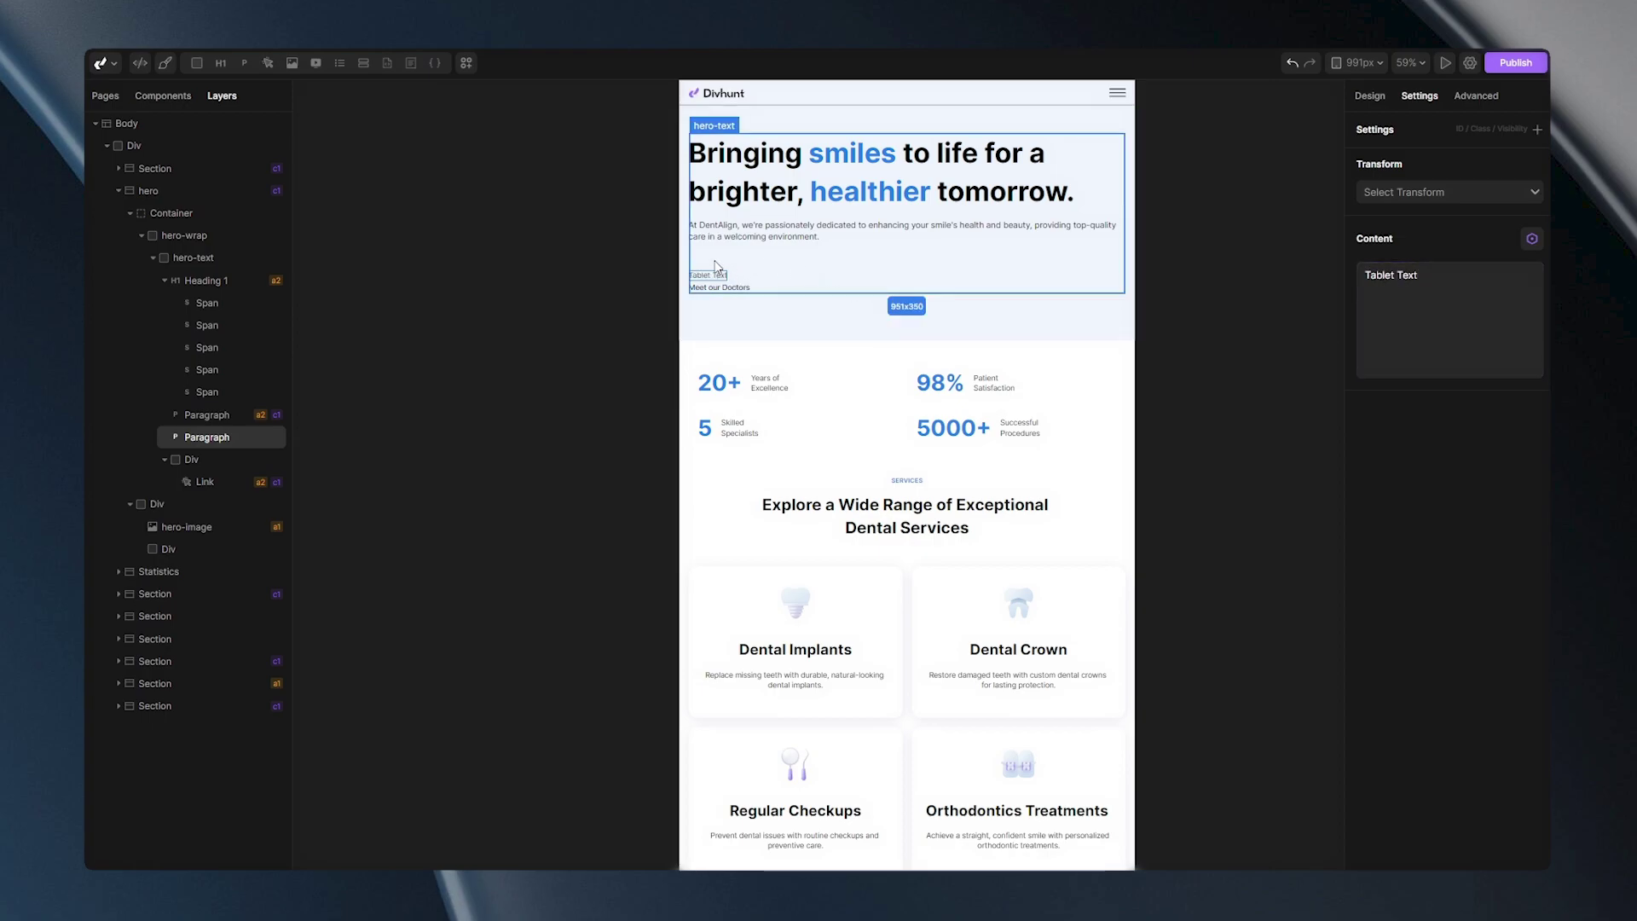
Check the page at 480px, then return to the 1920px desktop layout.
click(1359, 75)
click(1268, 175)
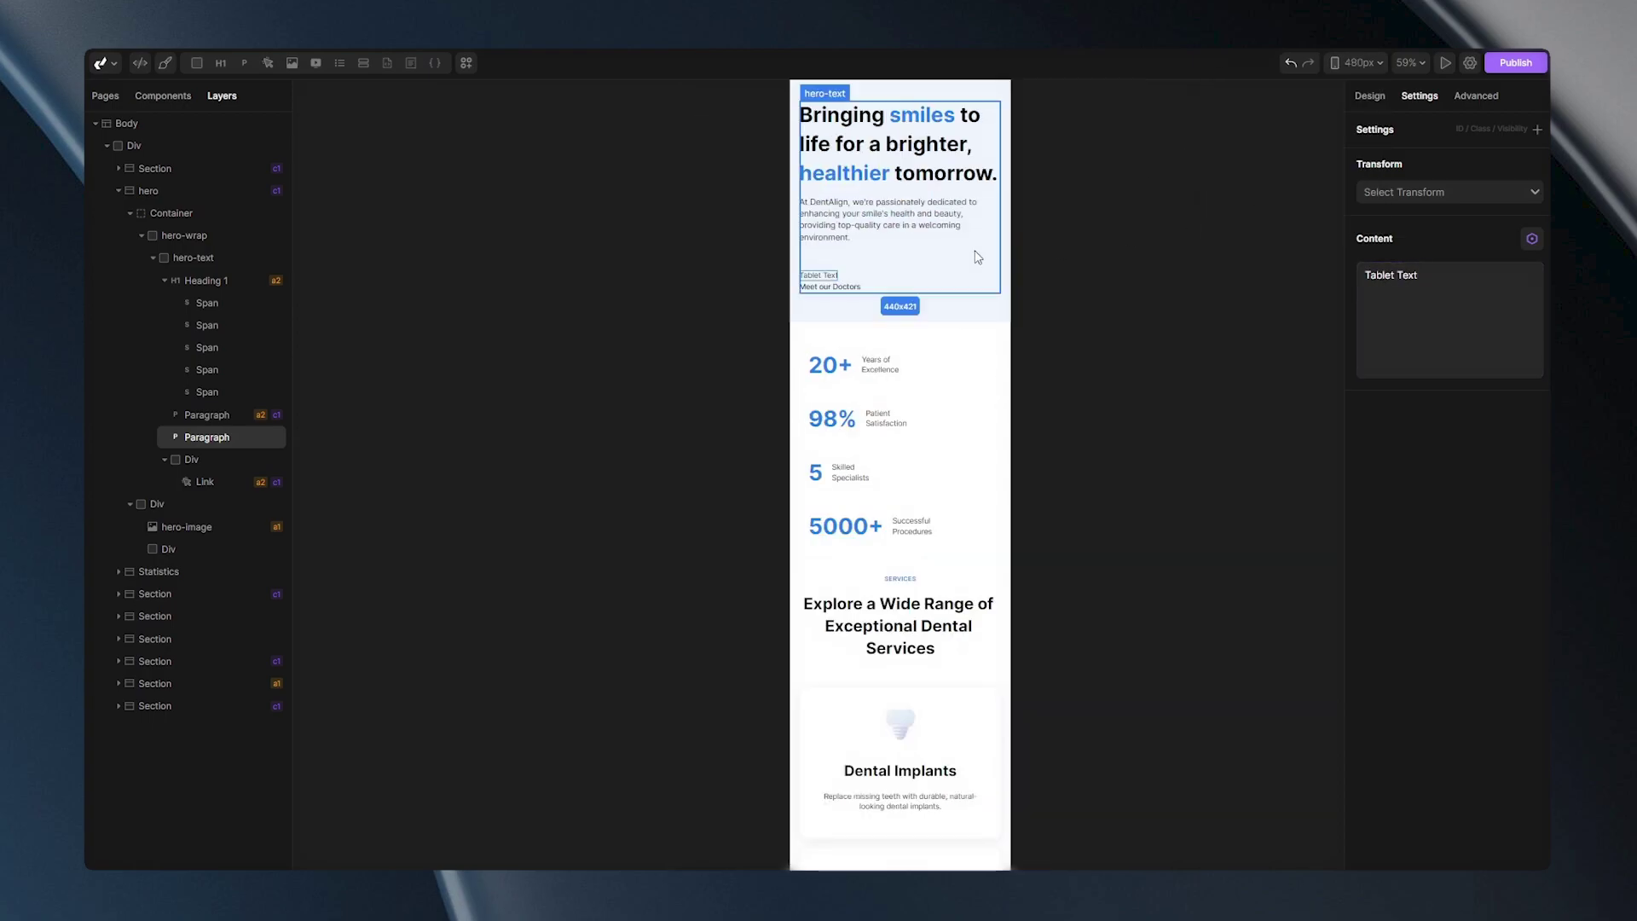
click(1350, 71)
click(1279, 192)
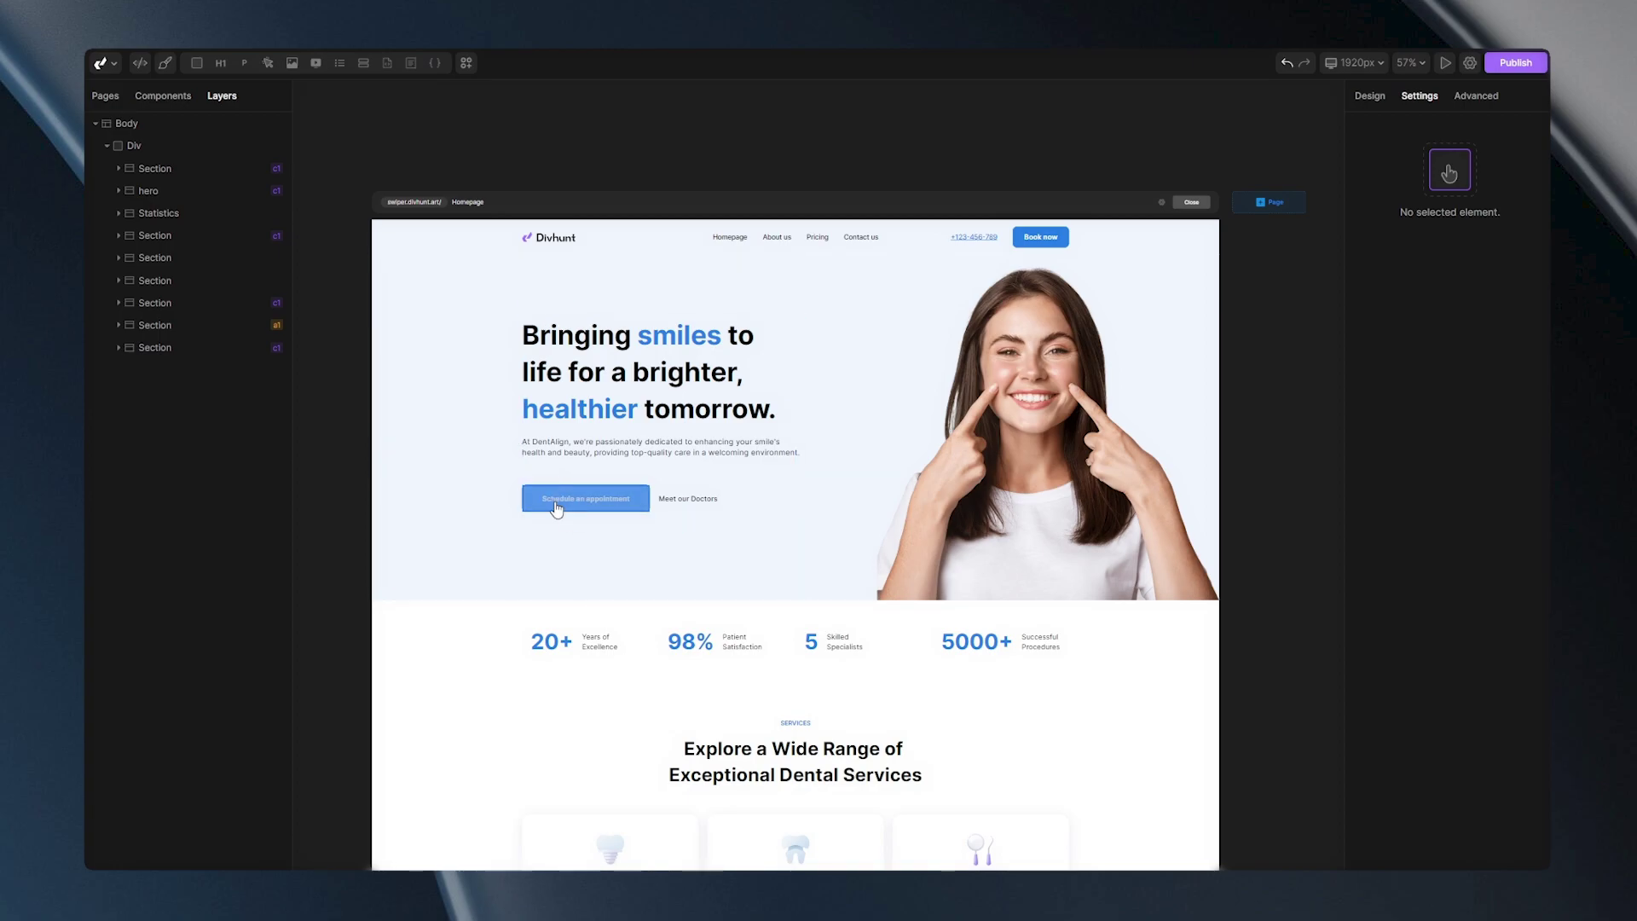
At the 991px breakpoint, set the Schedule an appointment button to Display none.
click(1355, 62)
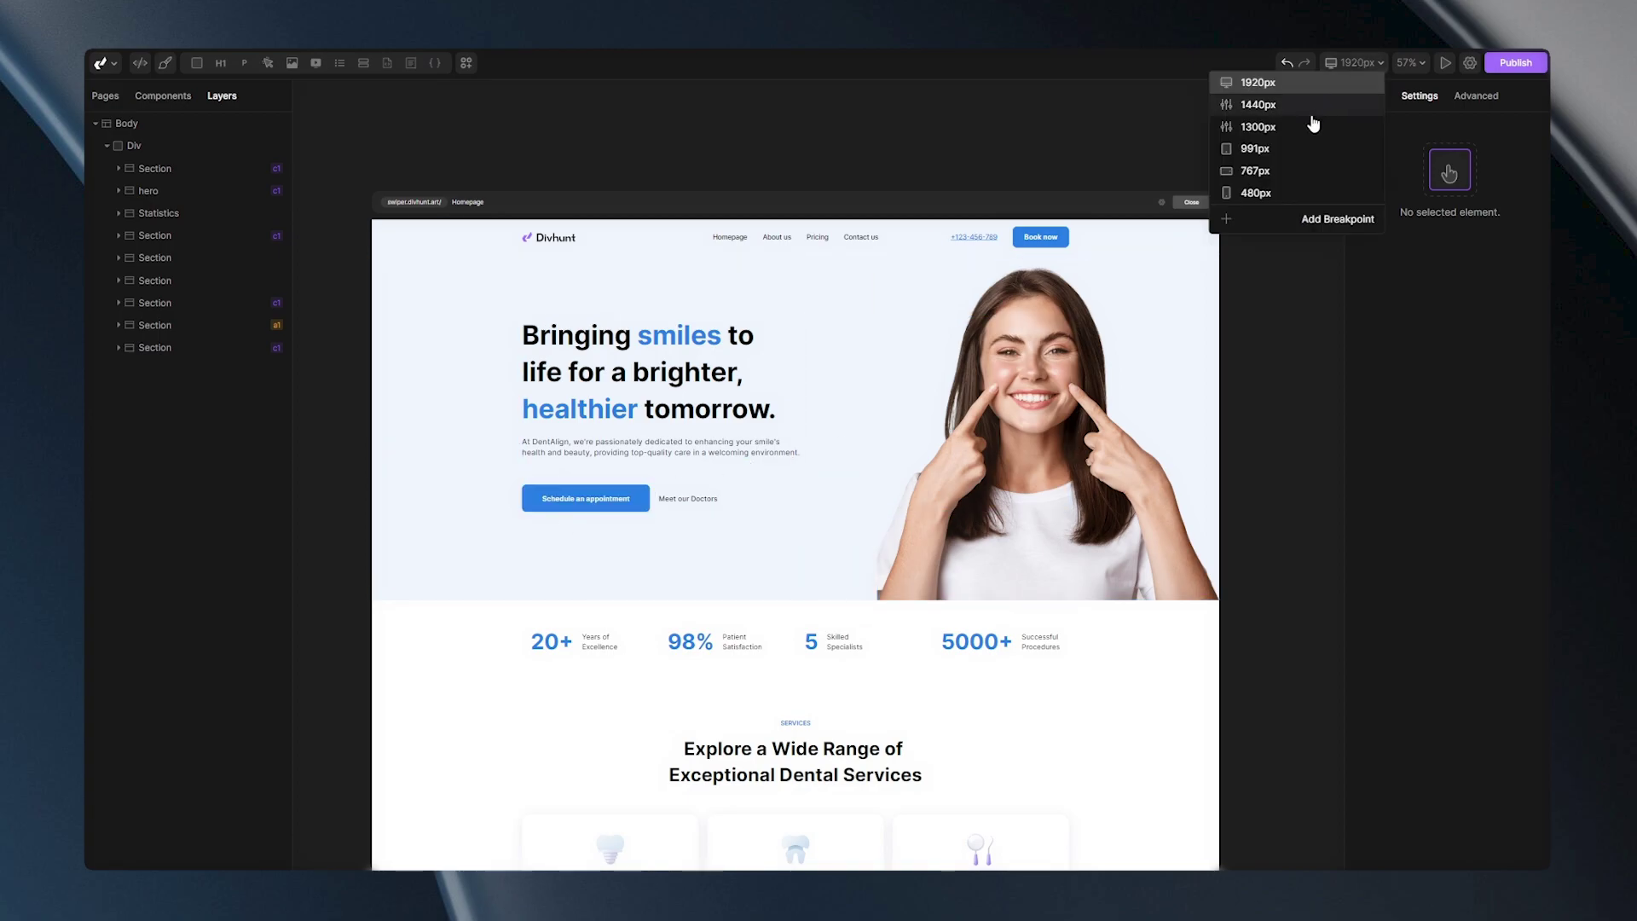
click(1254, 149)
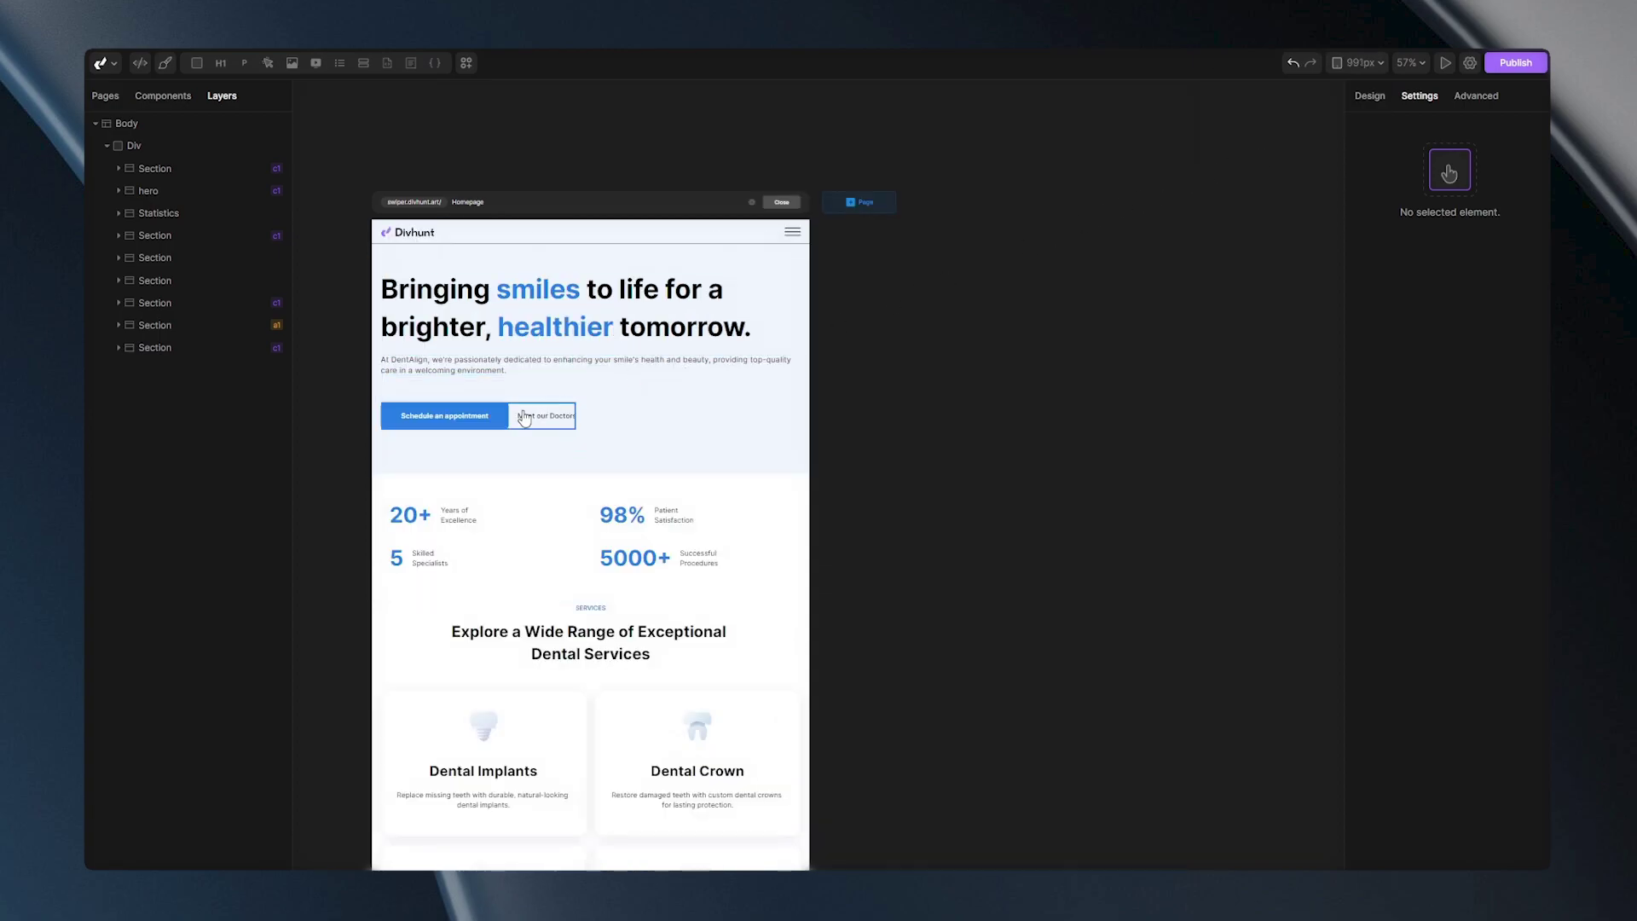
click(444, 415)
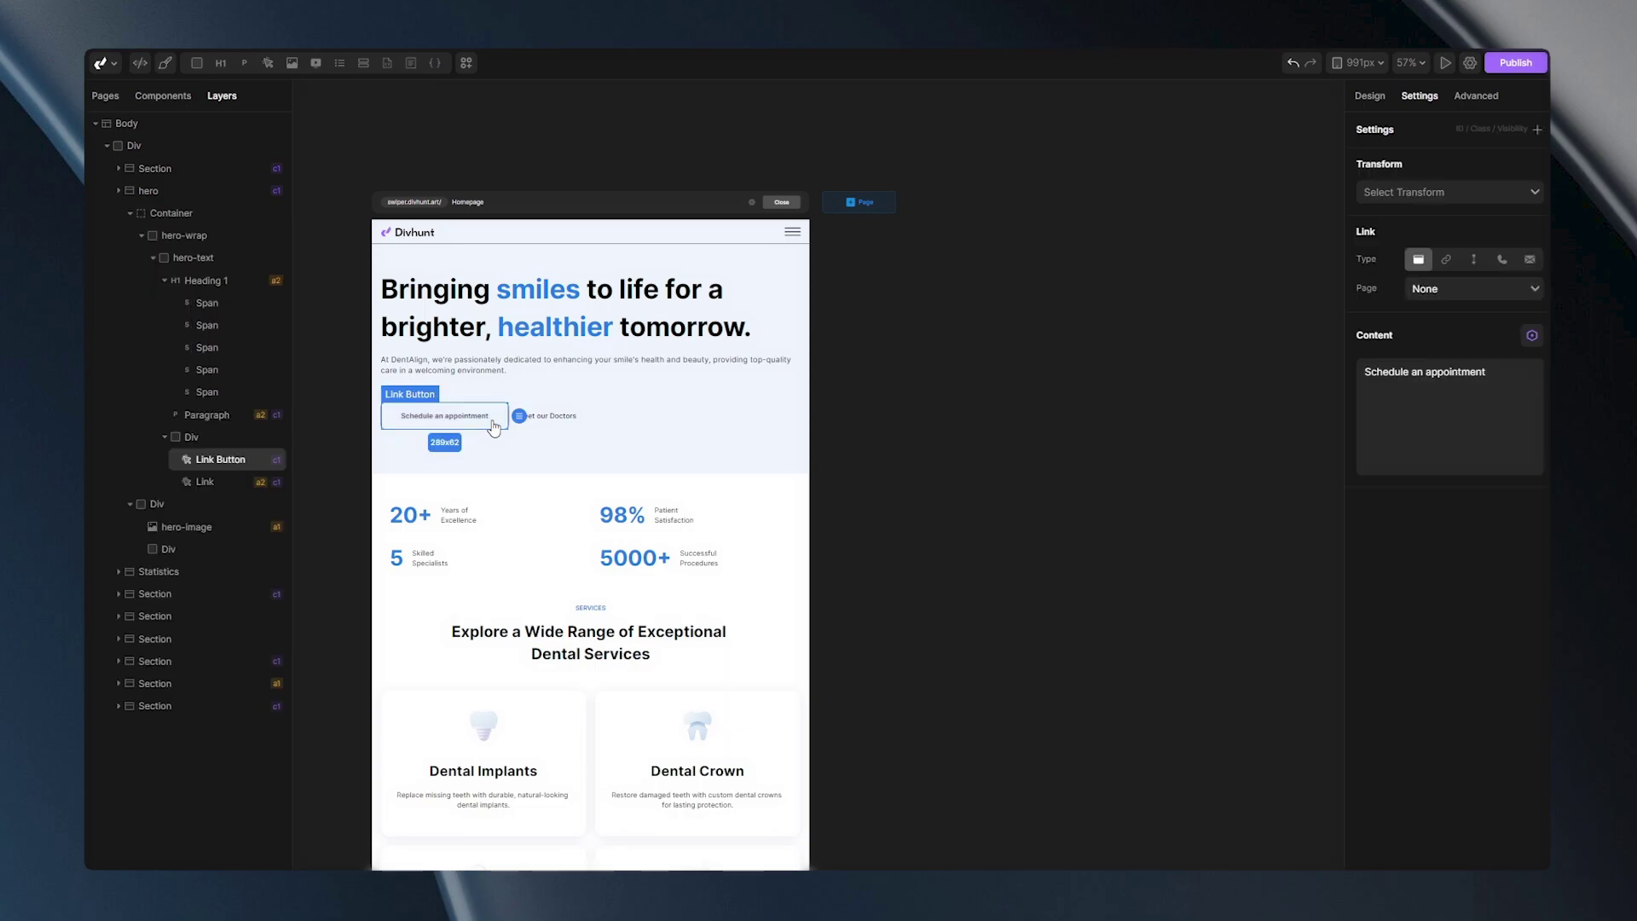
click(1369, 95)
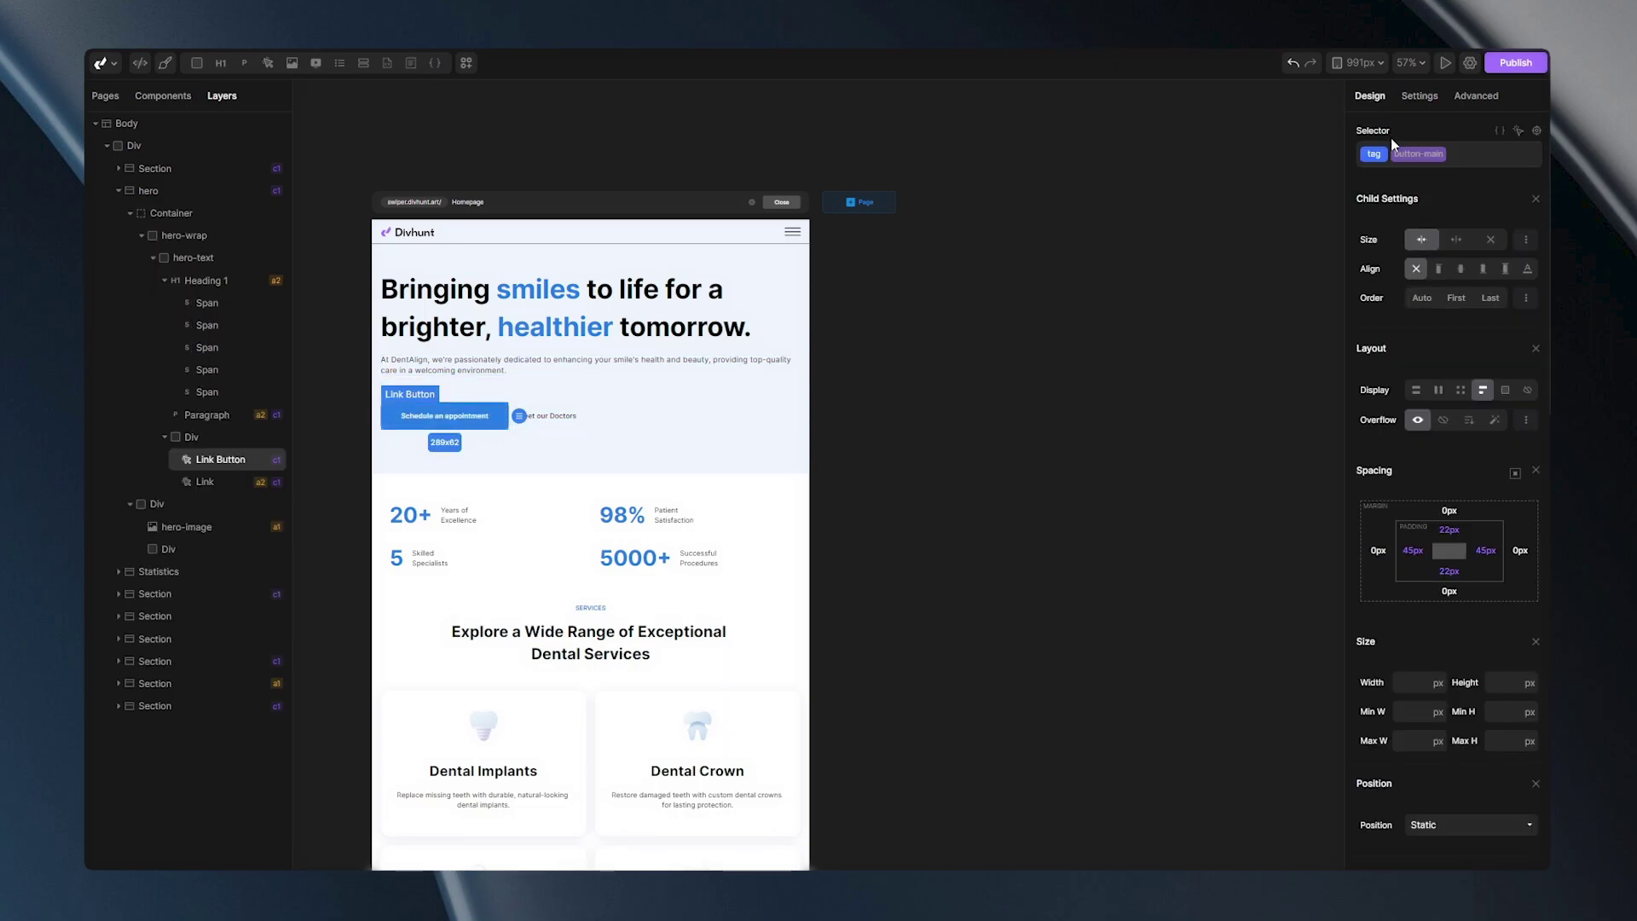
click(1527, 390)
Preview the page at 1920px and 480px to verify the button's visibility.
click(1359, 63)
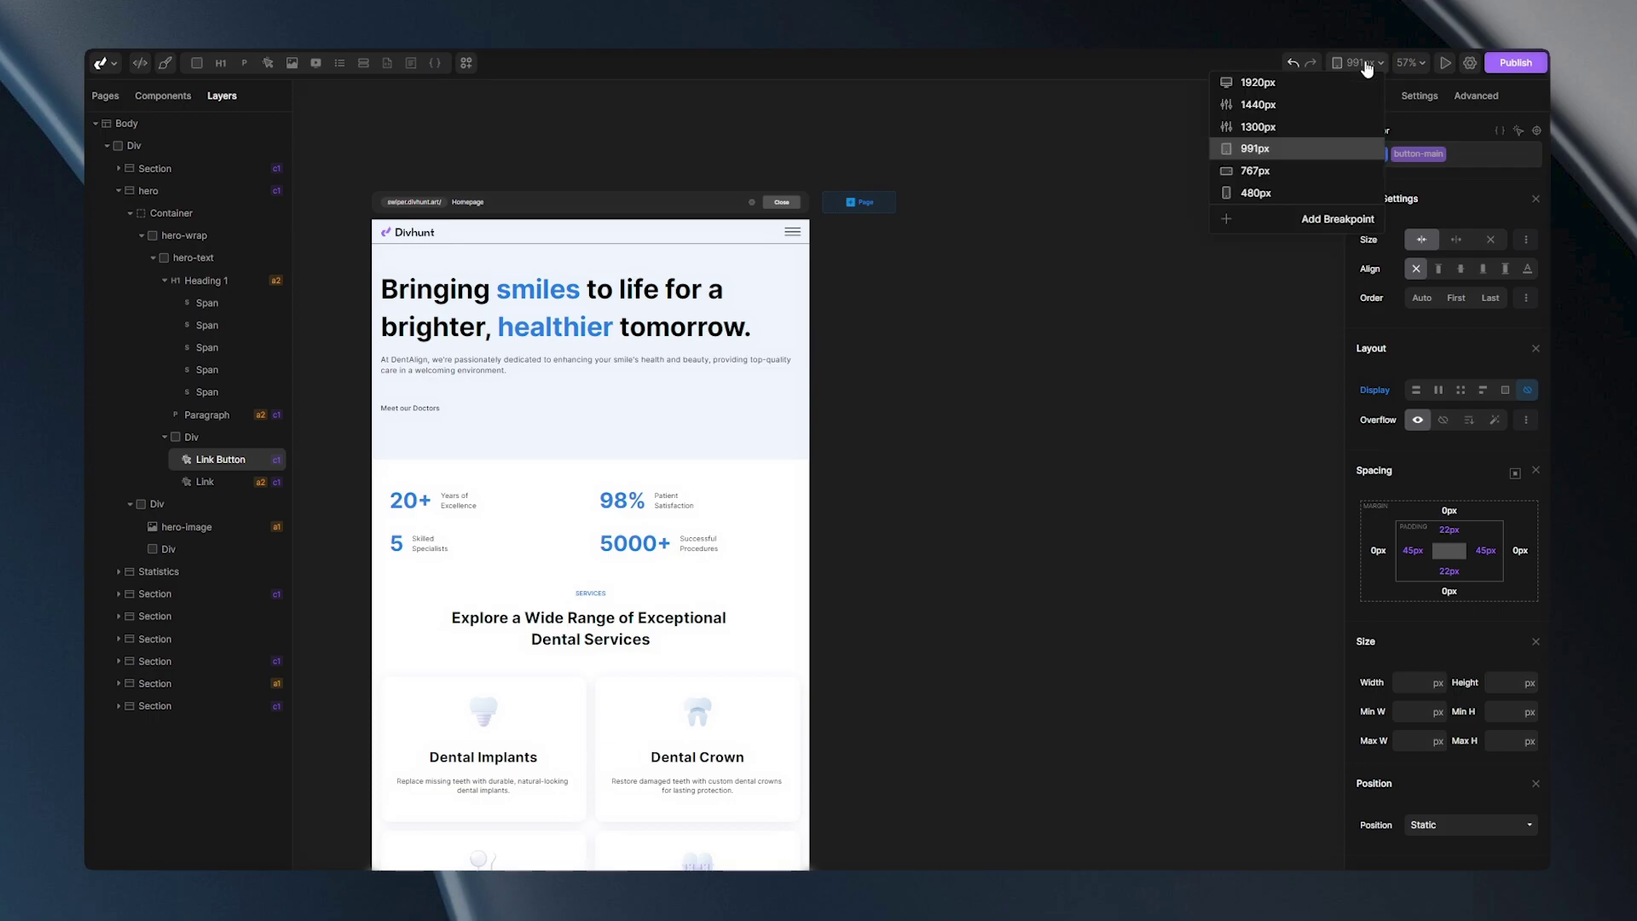
click(1312, 87)
key(ctrl+p)
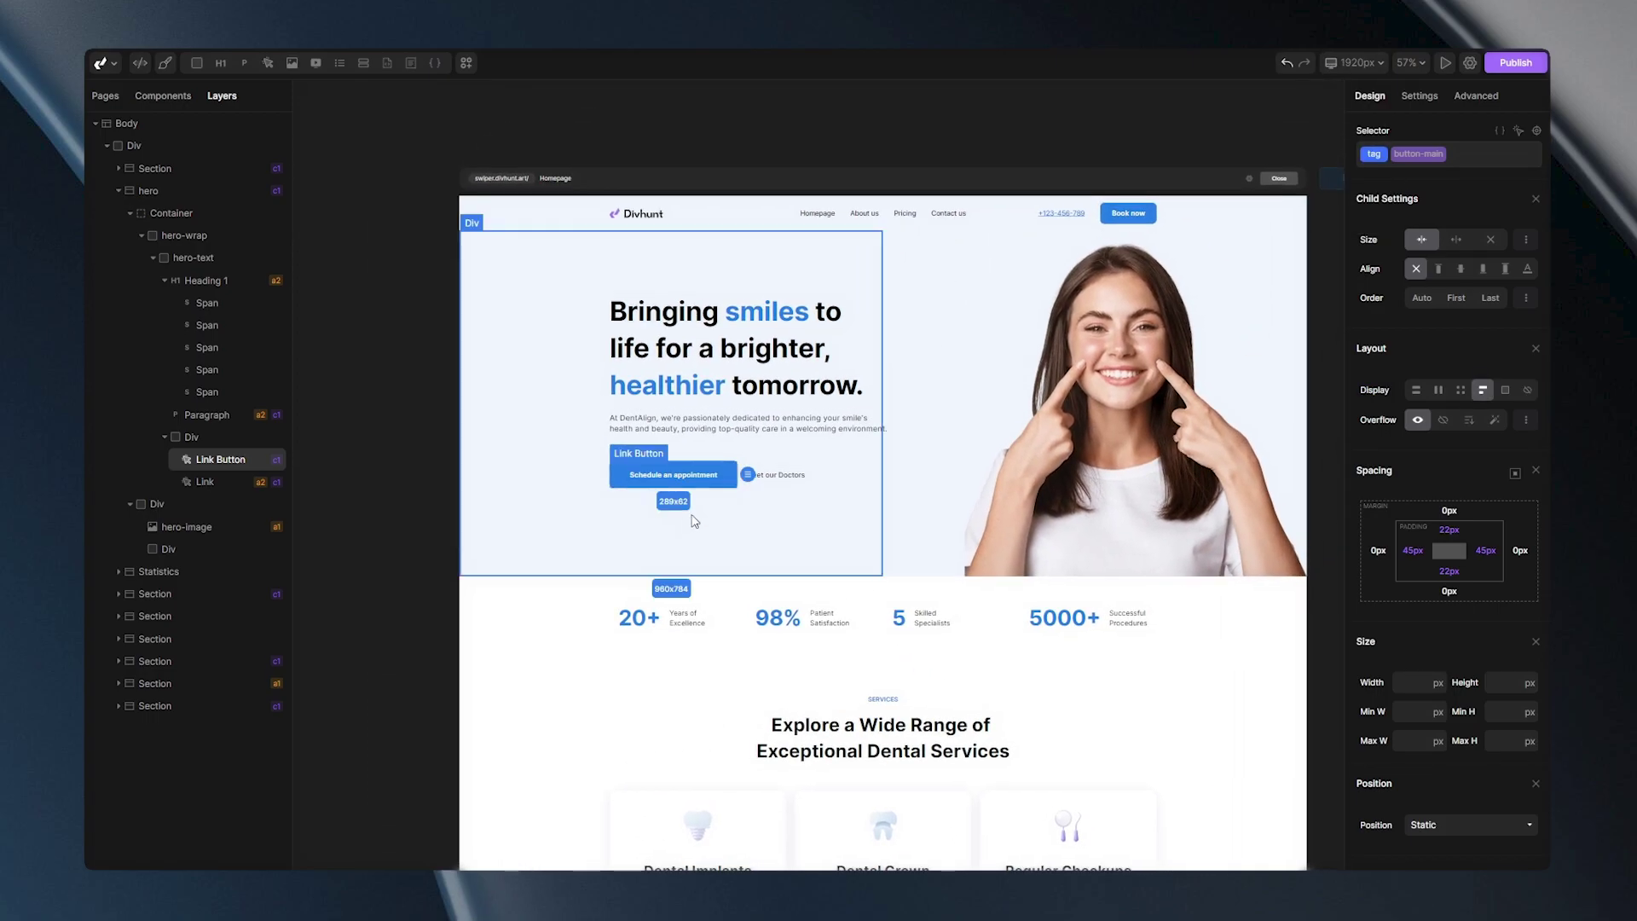
click(1355, 62)
click(1275, 192)
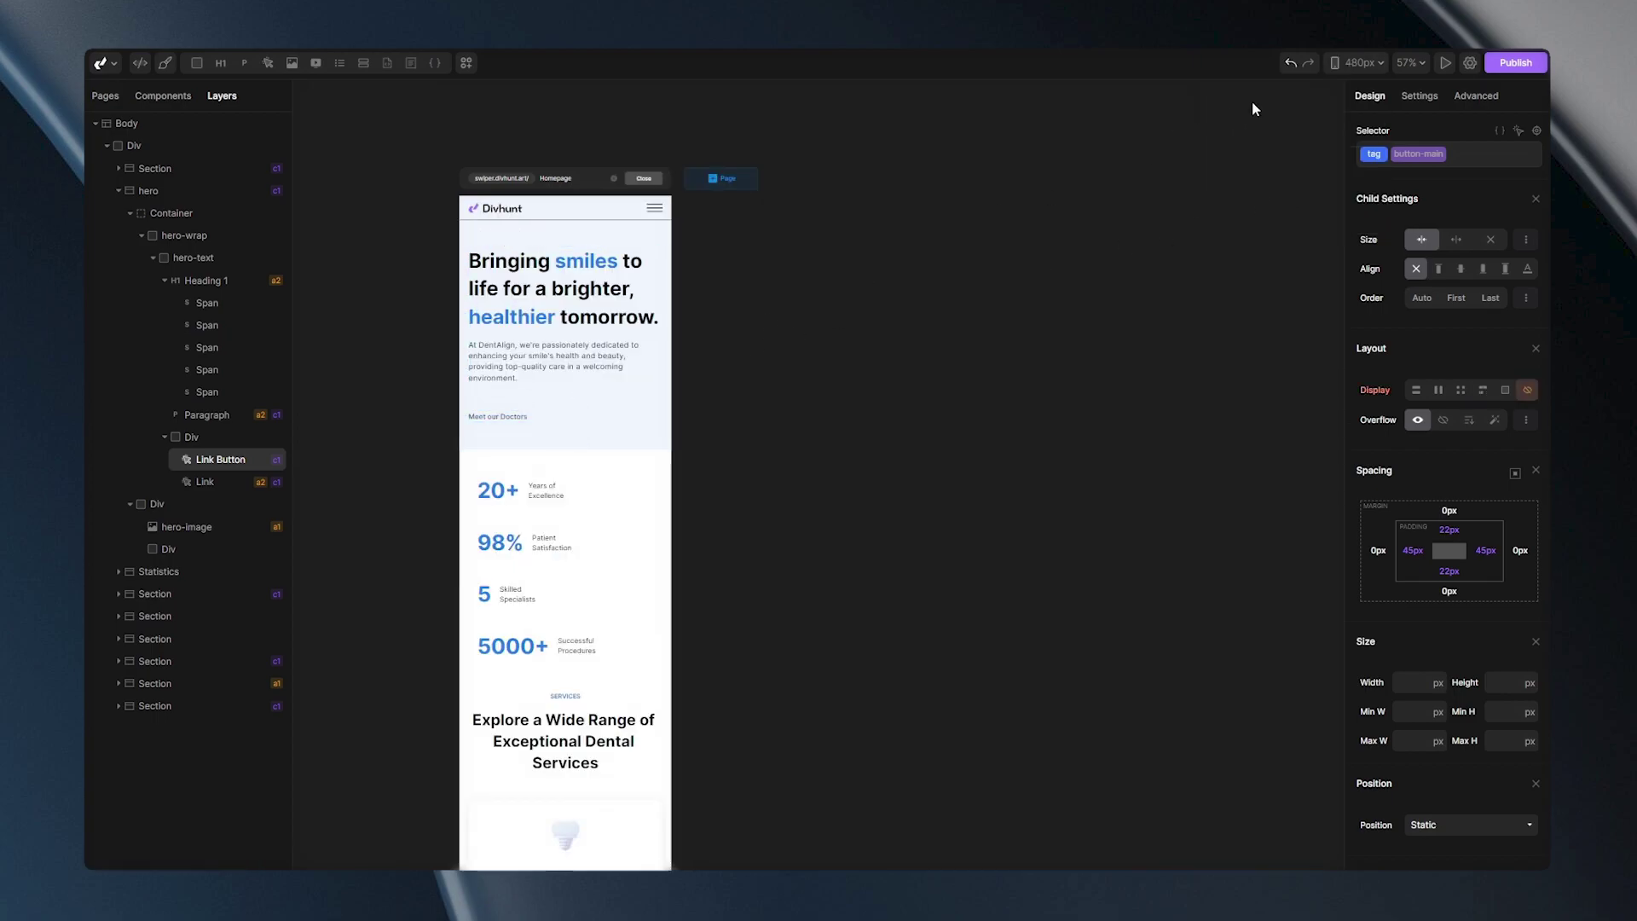
At 1920px, add a paragraph below the hero description reading 'Tablet VISIBLE'.
click(1359, 63)
click(1275, 73)
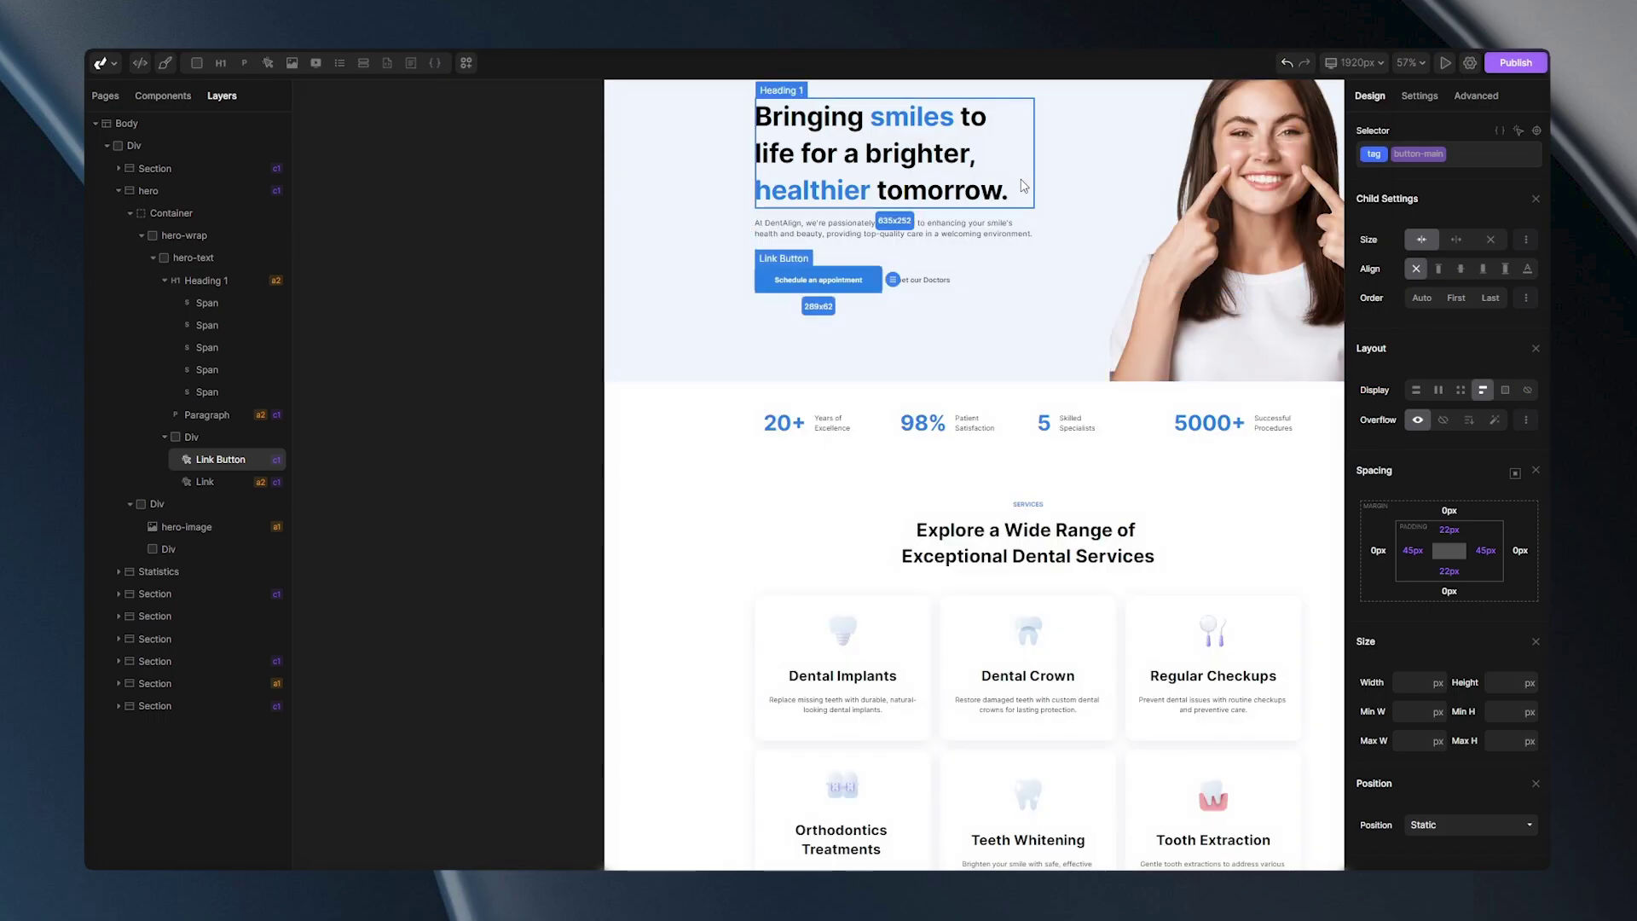
click(806, 332)
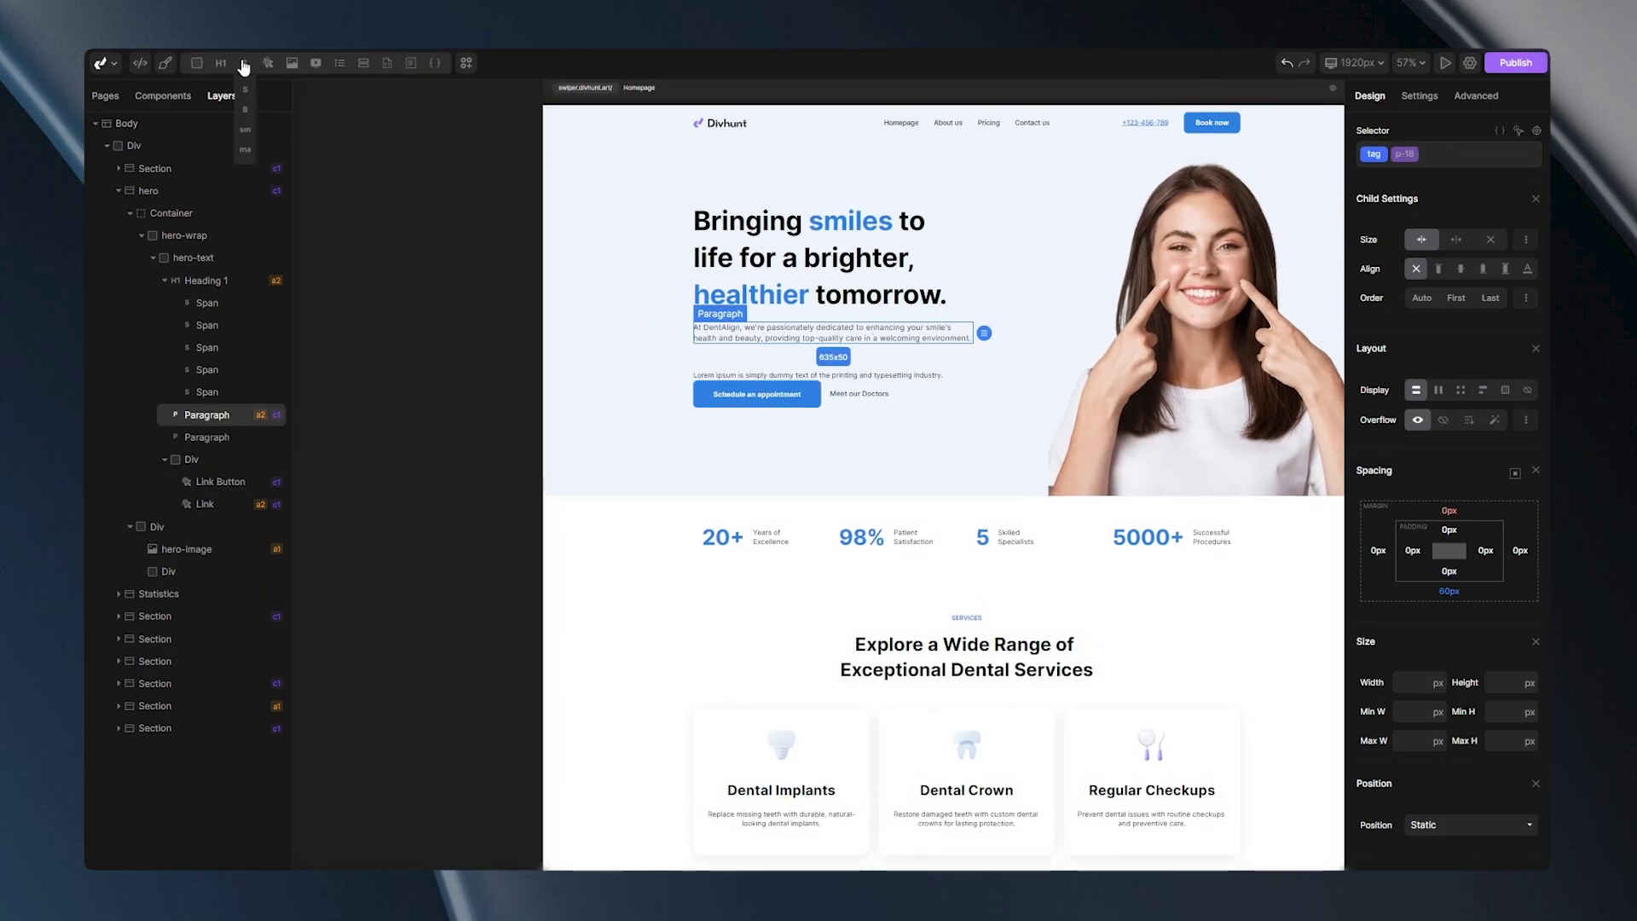
click(245, 62)
click(1419, 95)
click(1432, 324)
key(ctrl+a)
text(Tablet VISIBLE)
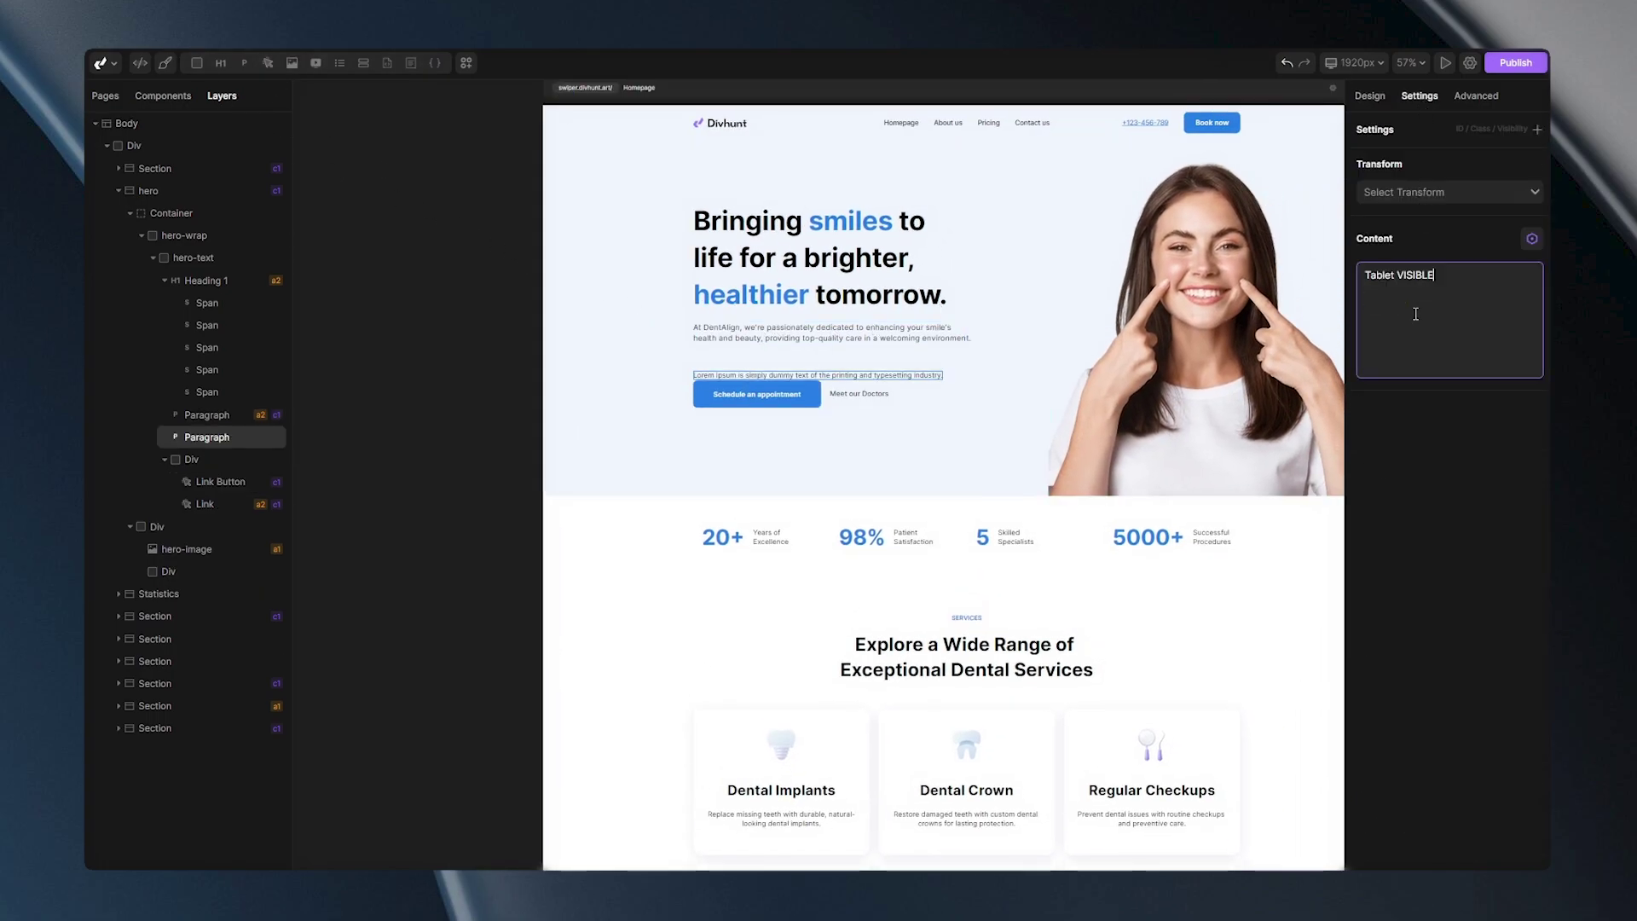
scroll(795, 366, up, 3)
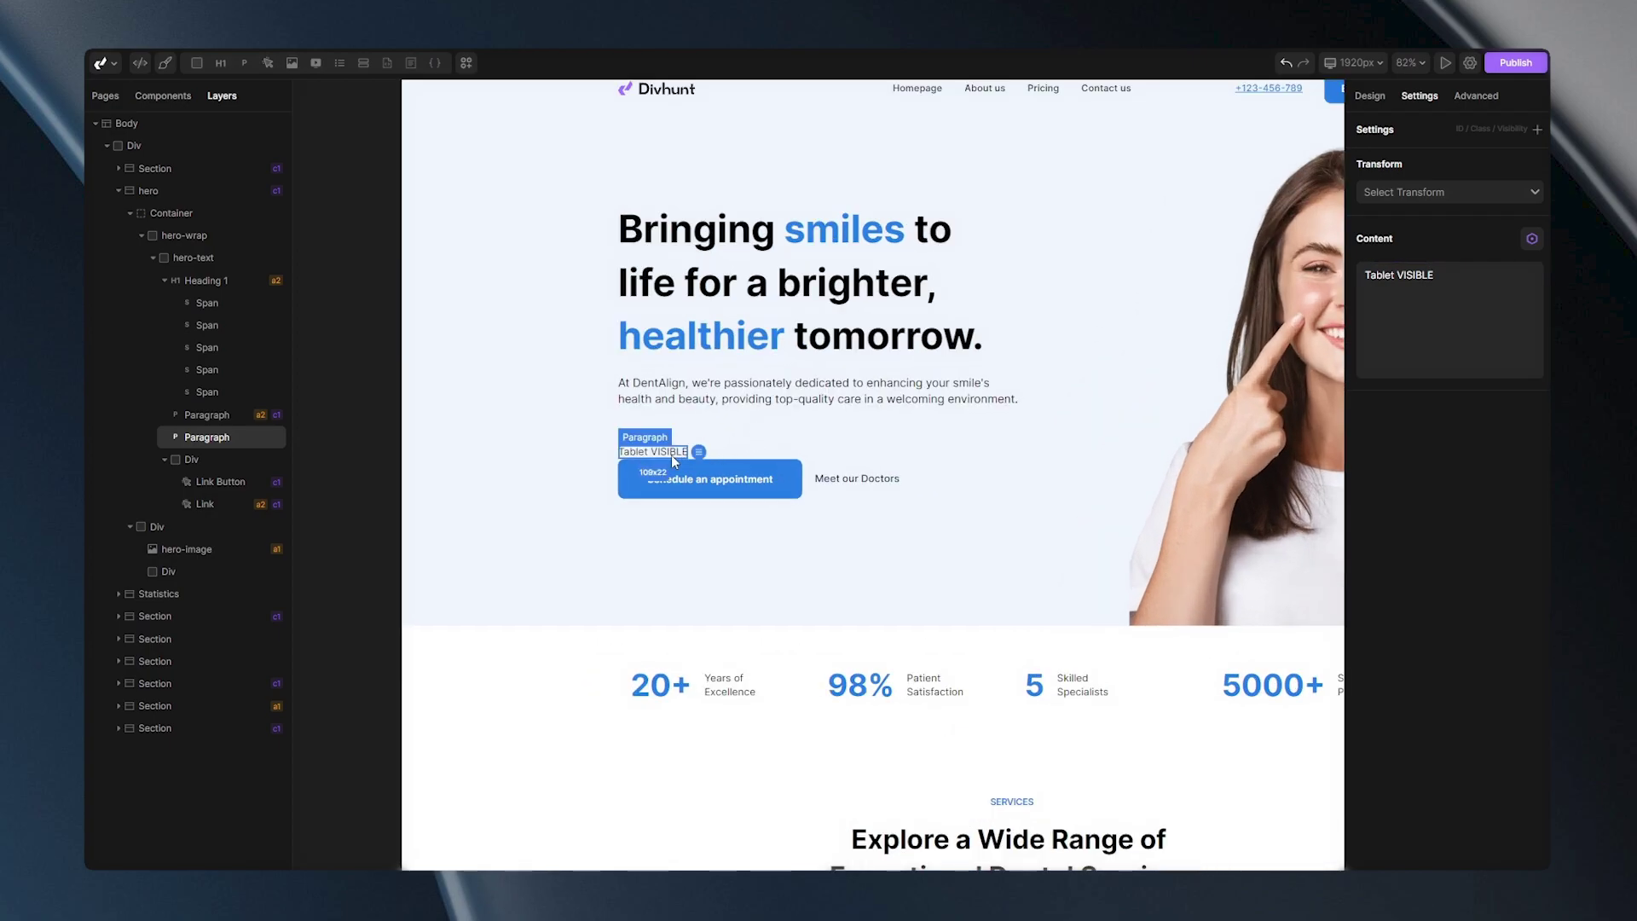
Set the paragraph to Display none at 1920px and Display block at 991px.
click(1370, 95)
click(1527, 389)
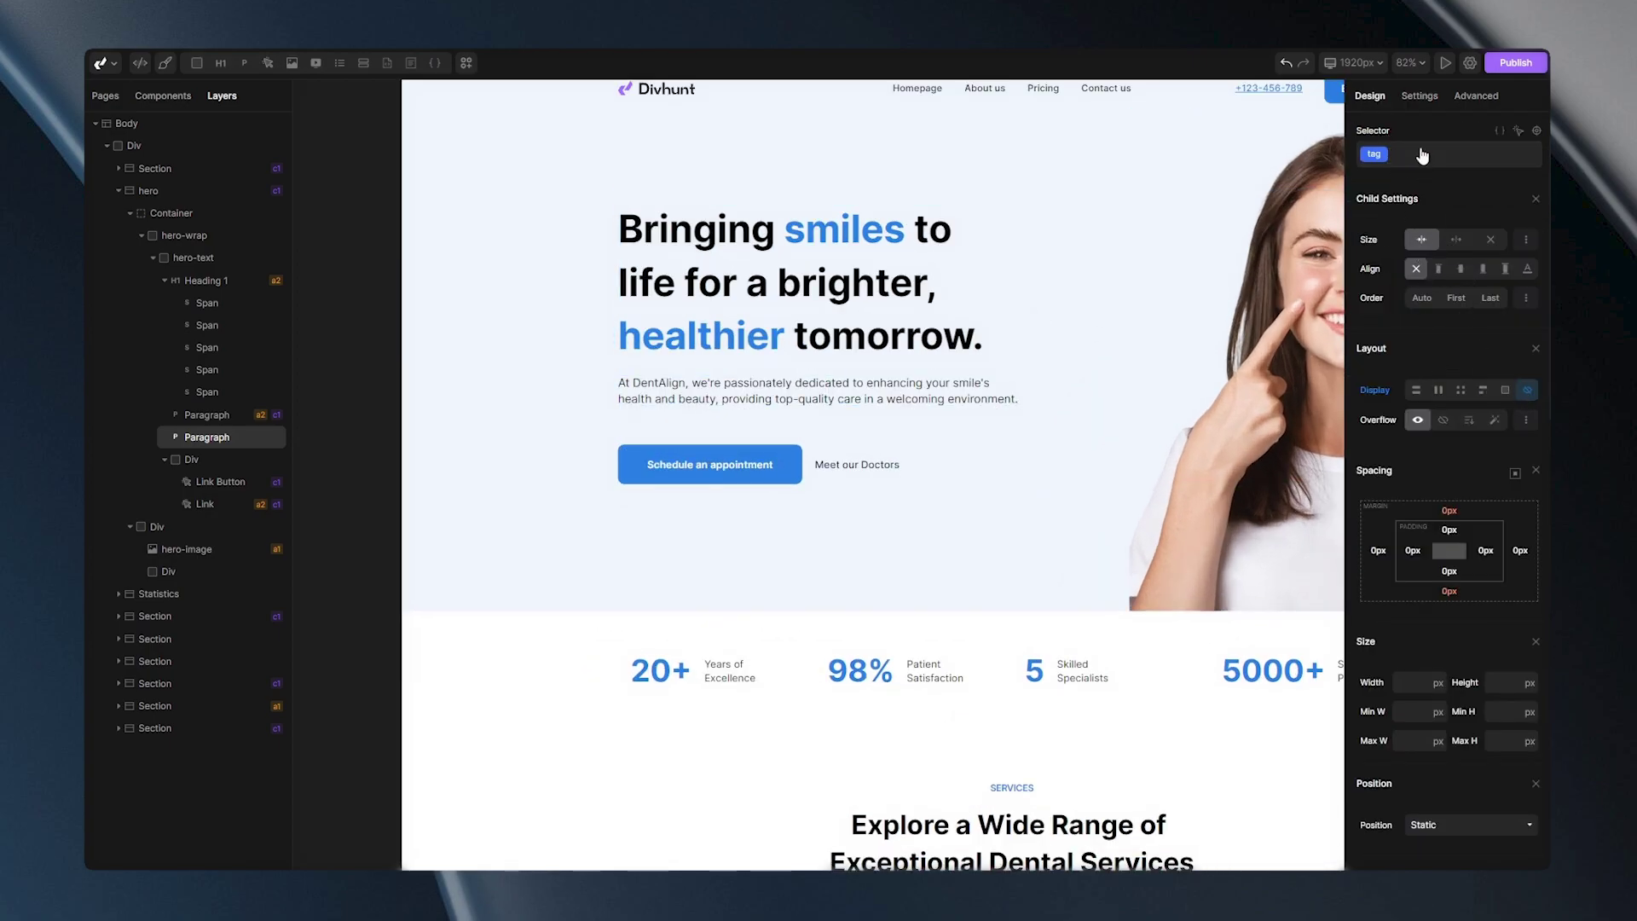
click(1354, 63)
click(1255, 148)
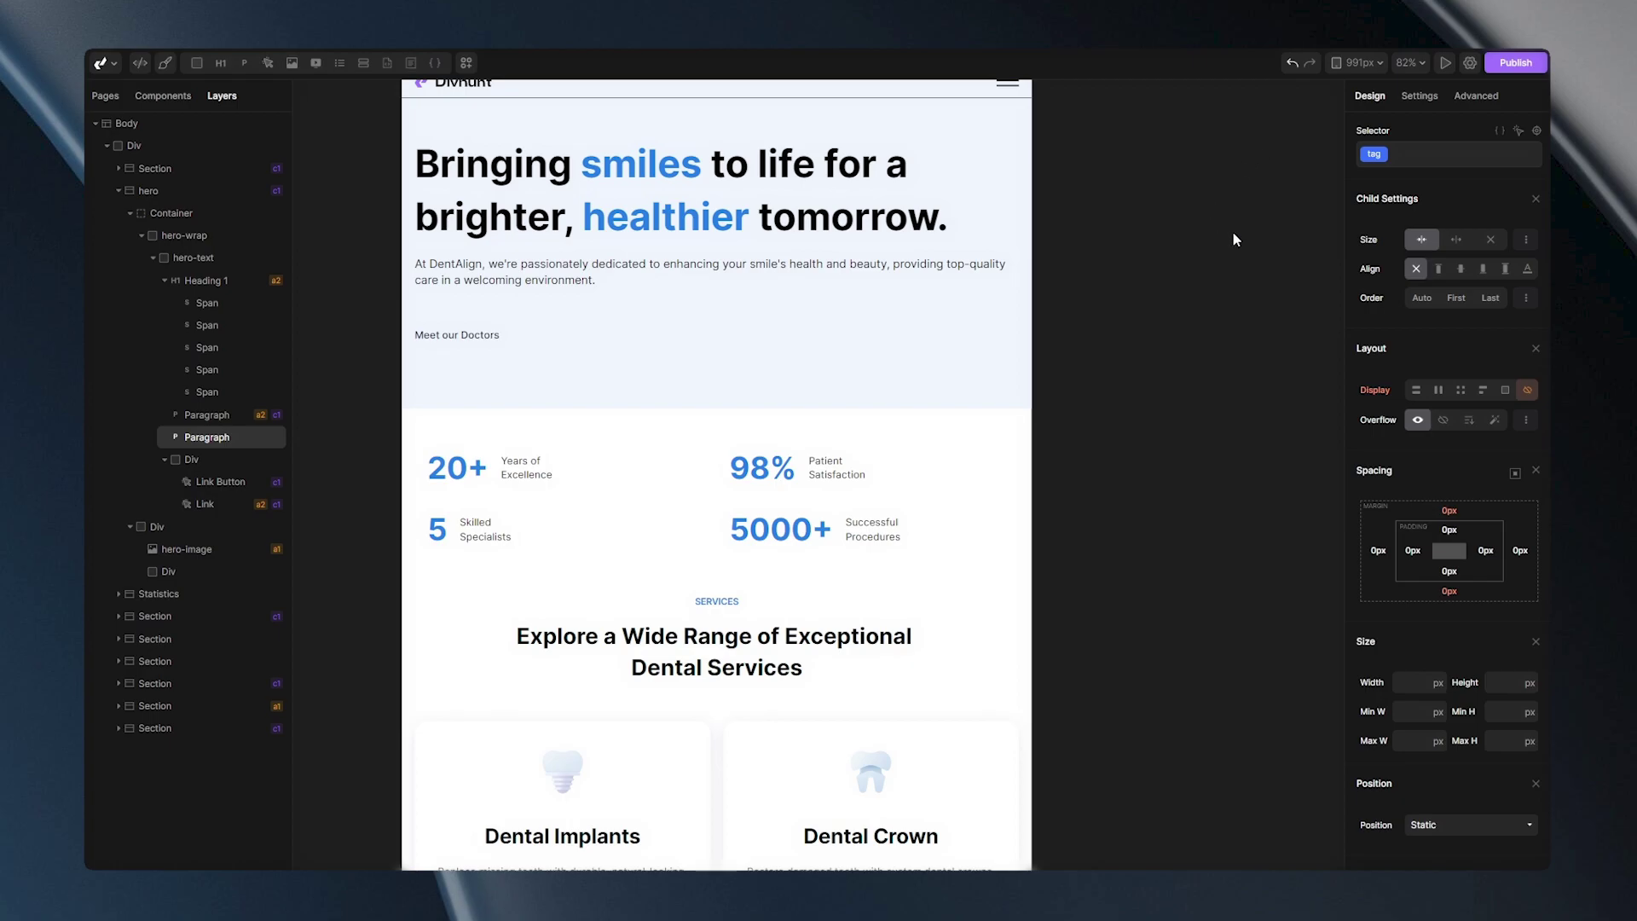
click(1415, 390)
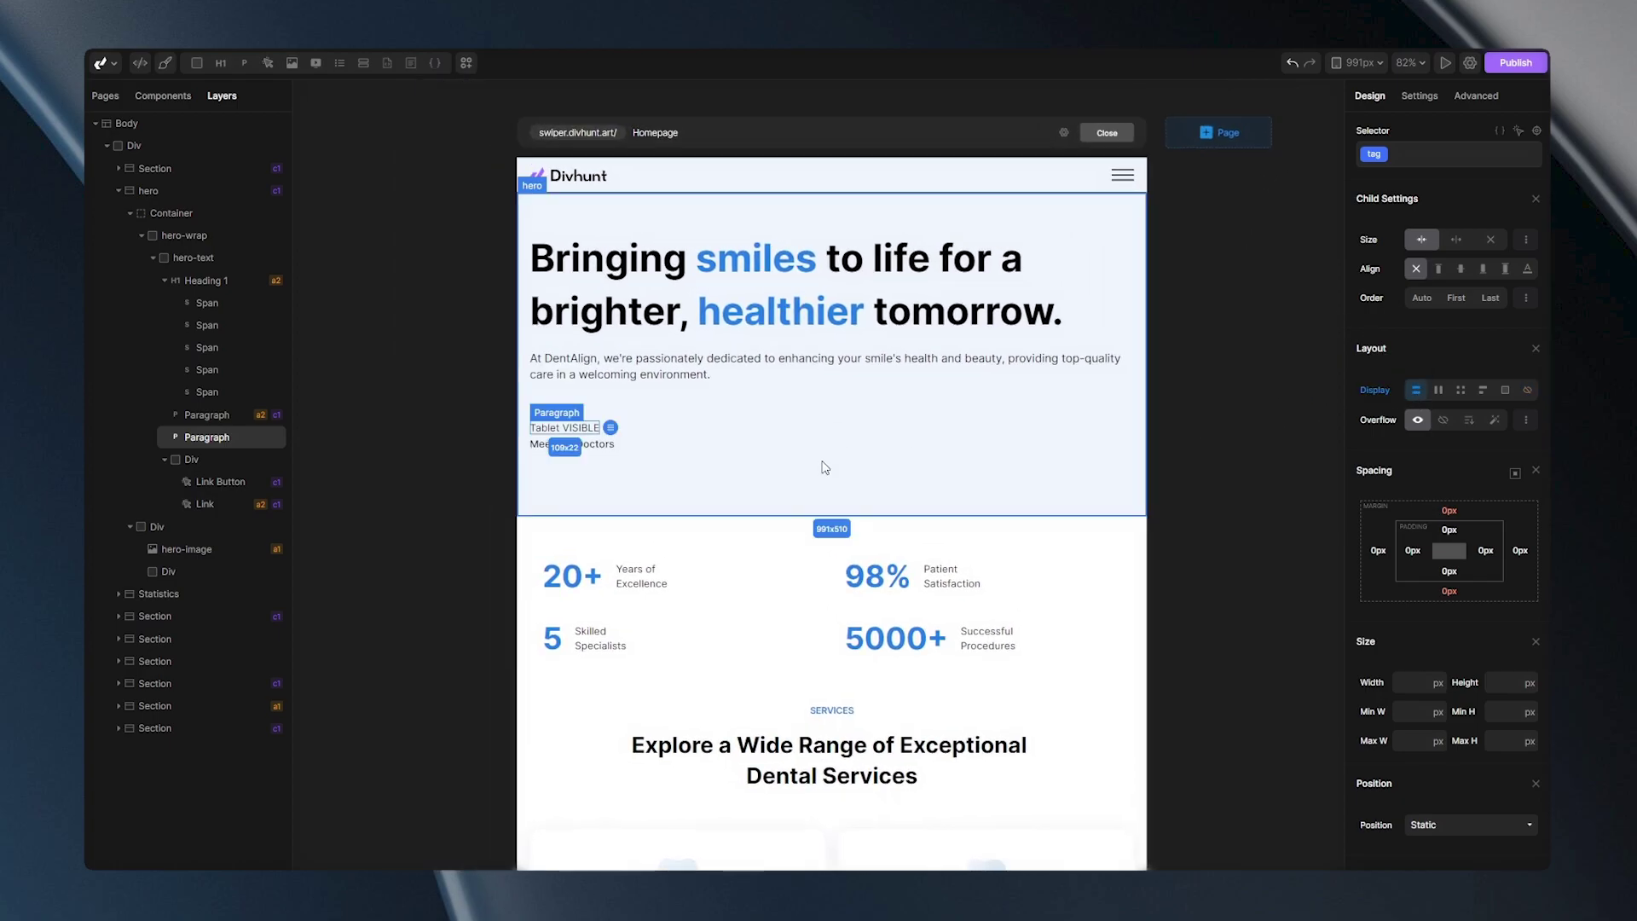
Verify the paragraph is hidden at 1920px, then return to the 991px layout.
click(1356, 62)
click(1328, 85)
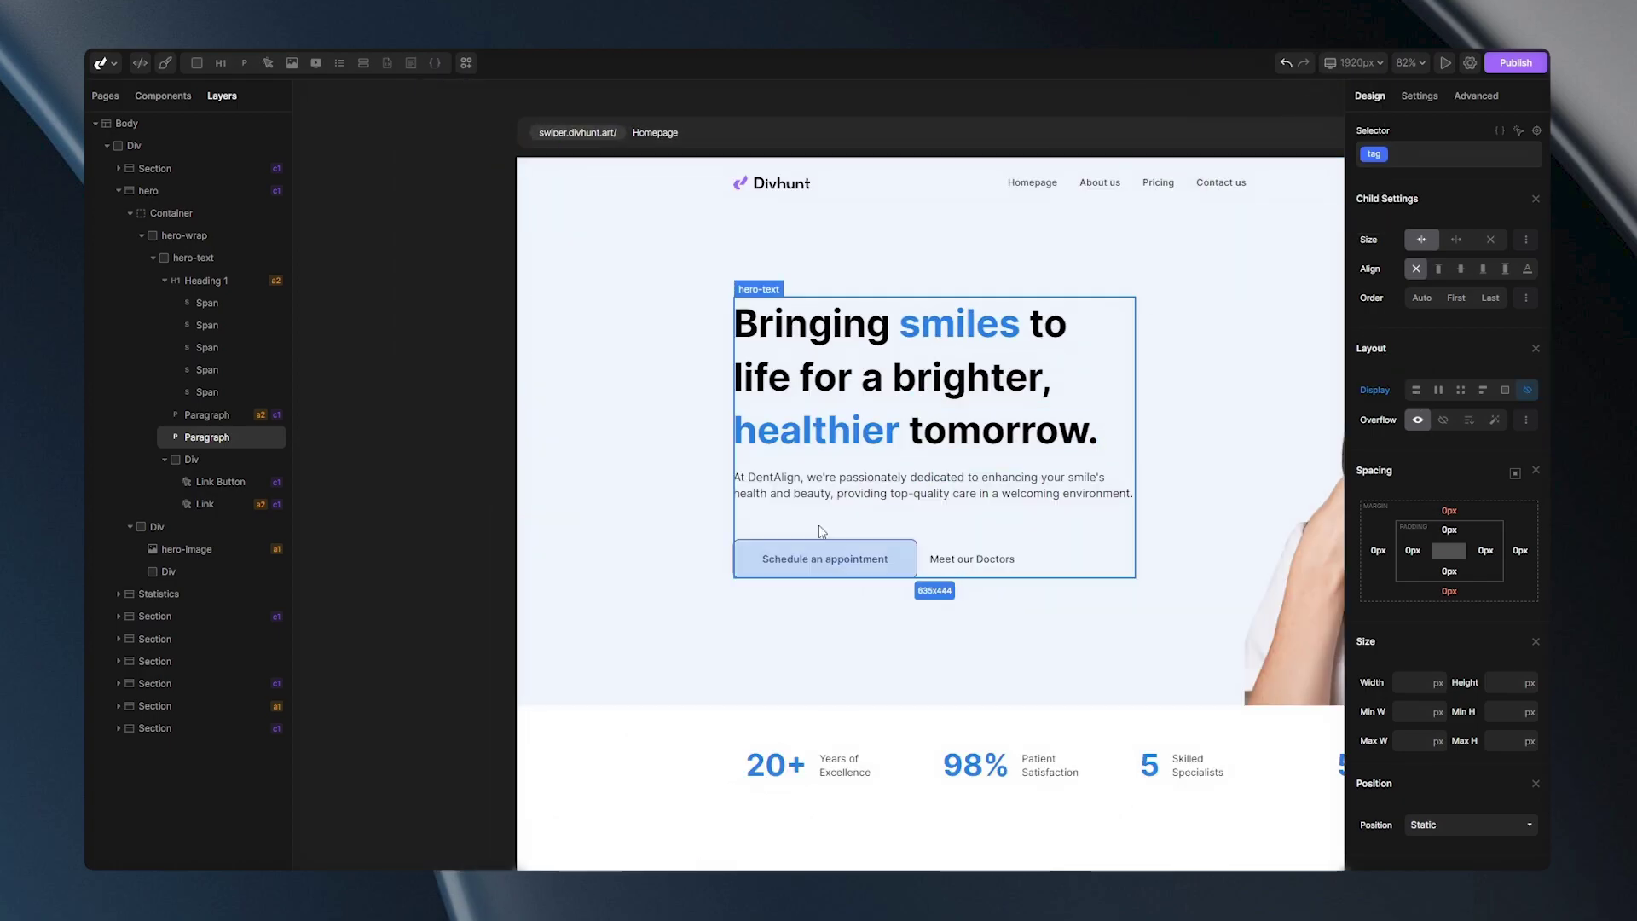
click(1355, 62)
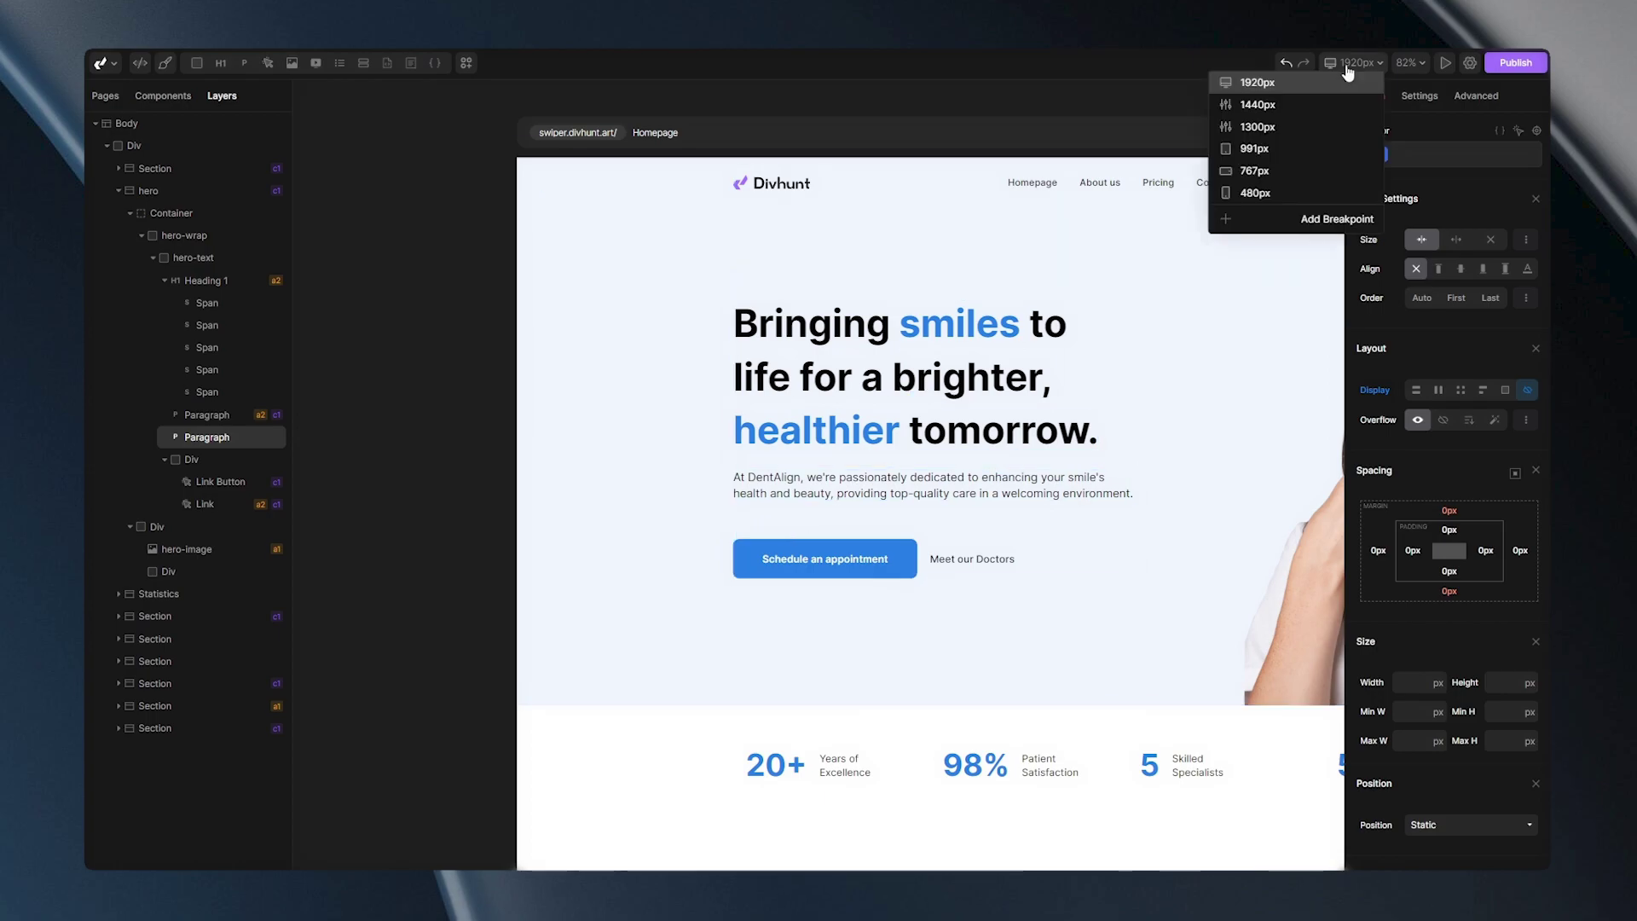
click(1256, 152)
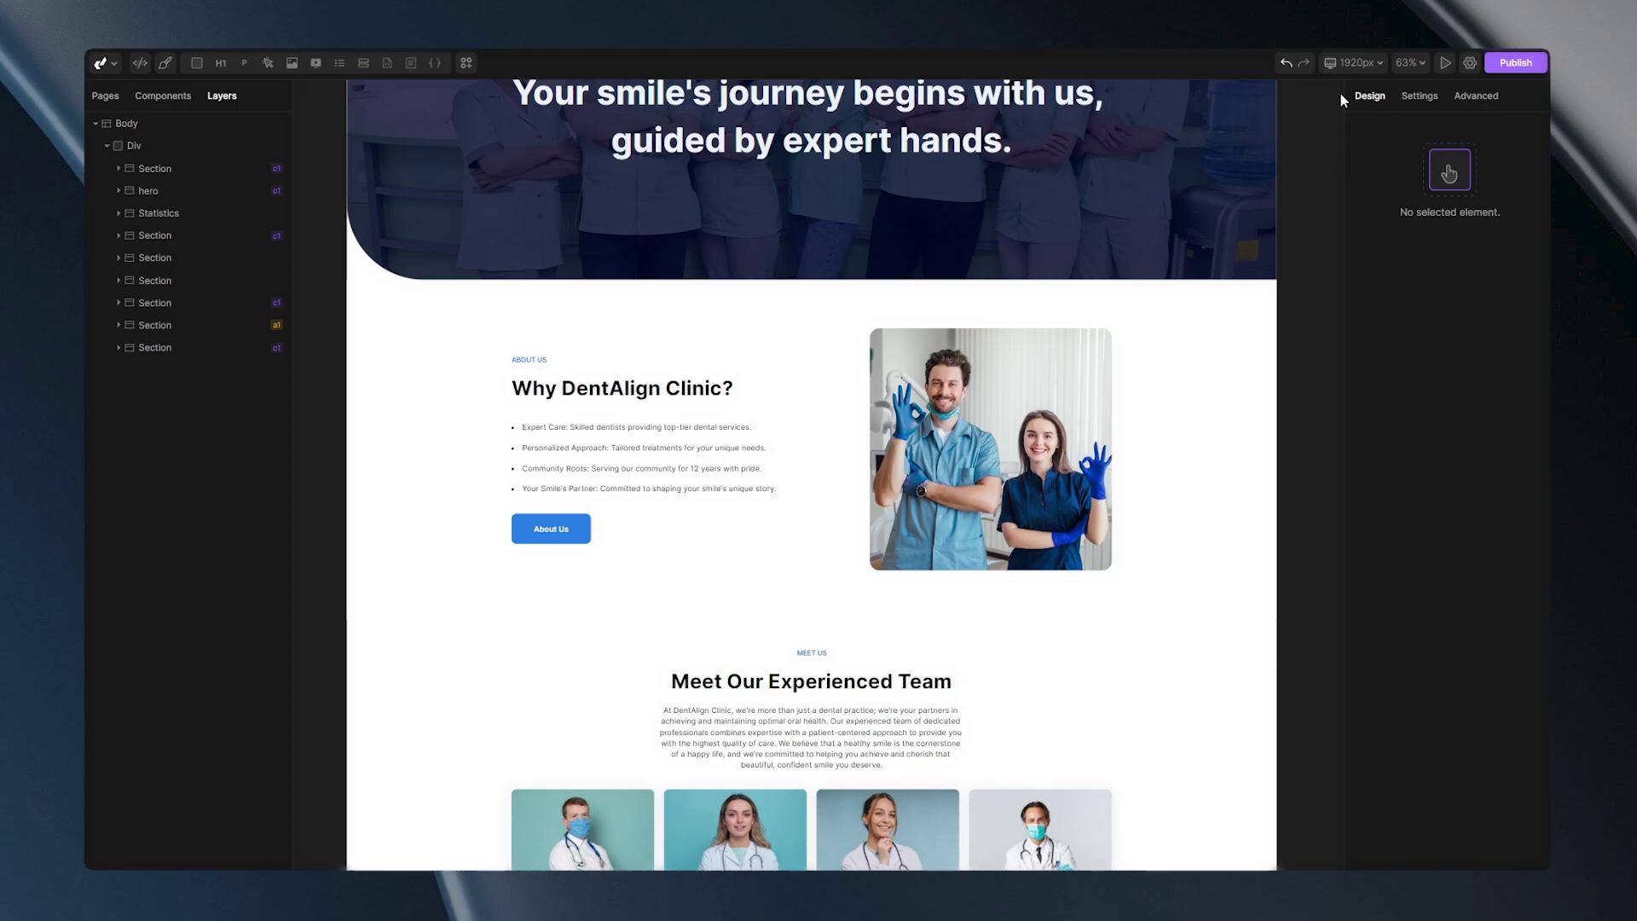
At the 991px tablet breakpoint, paste a surgeons image URL as the Why DentAlign Clinic photo's source.
click(1355, 62)
click(1274, 149)
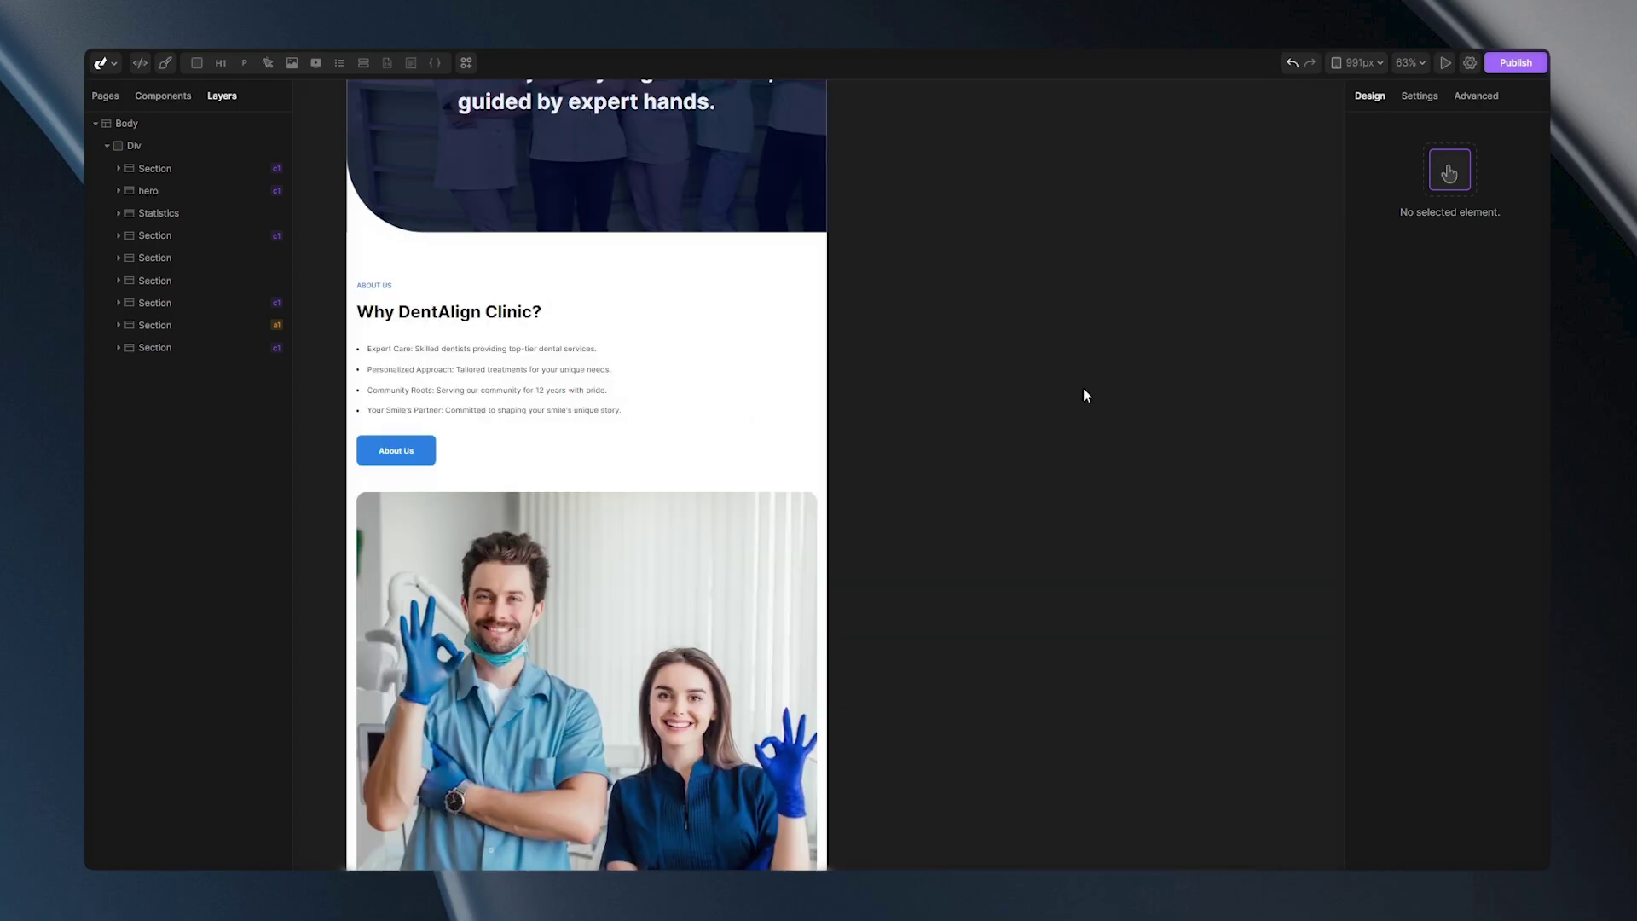
click(885, 484)
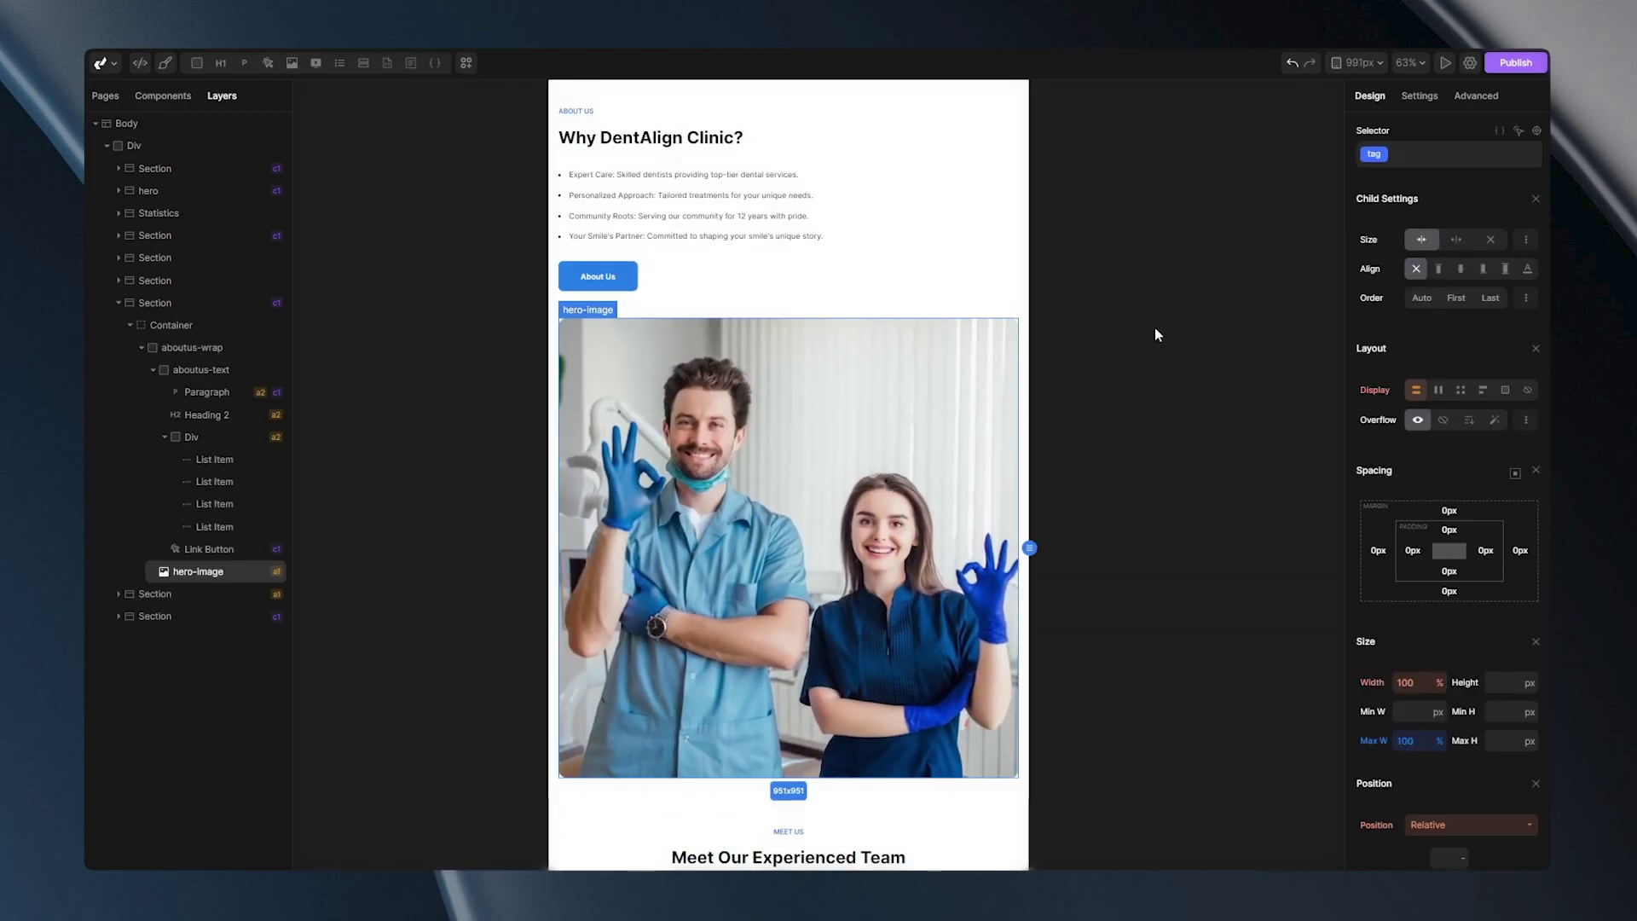
click(1420, 97)
click(1449, 261)
key(ctrl+a)
key(ctrl+v)
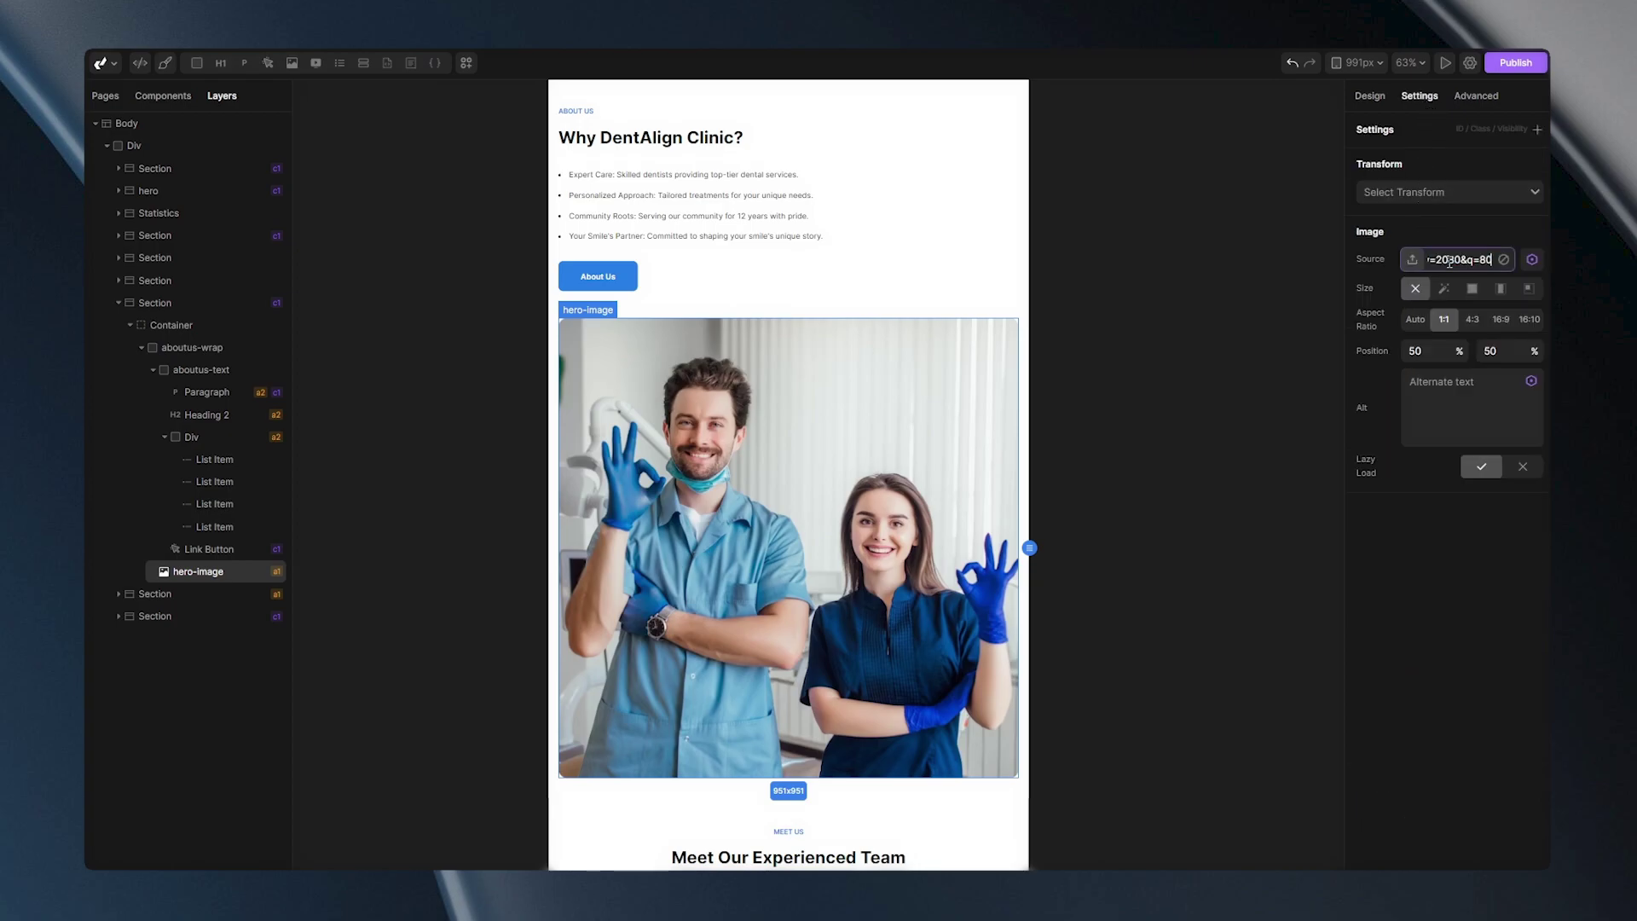
Confirm the new surgeons photo appears at the 1920px desktop and 480px mobile breakpoints.
click(1359, 62)
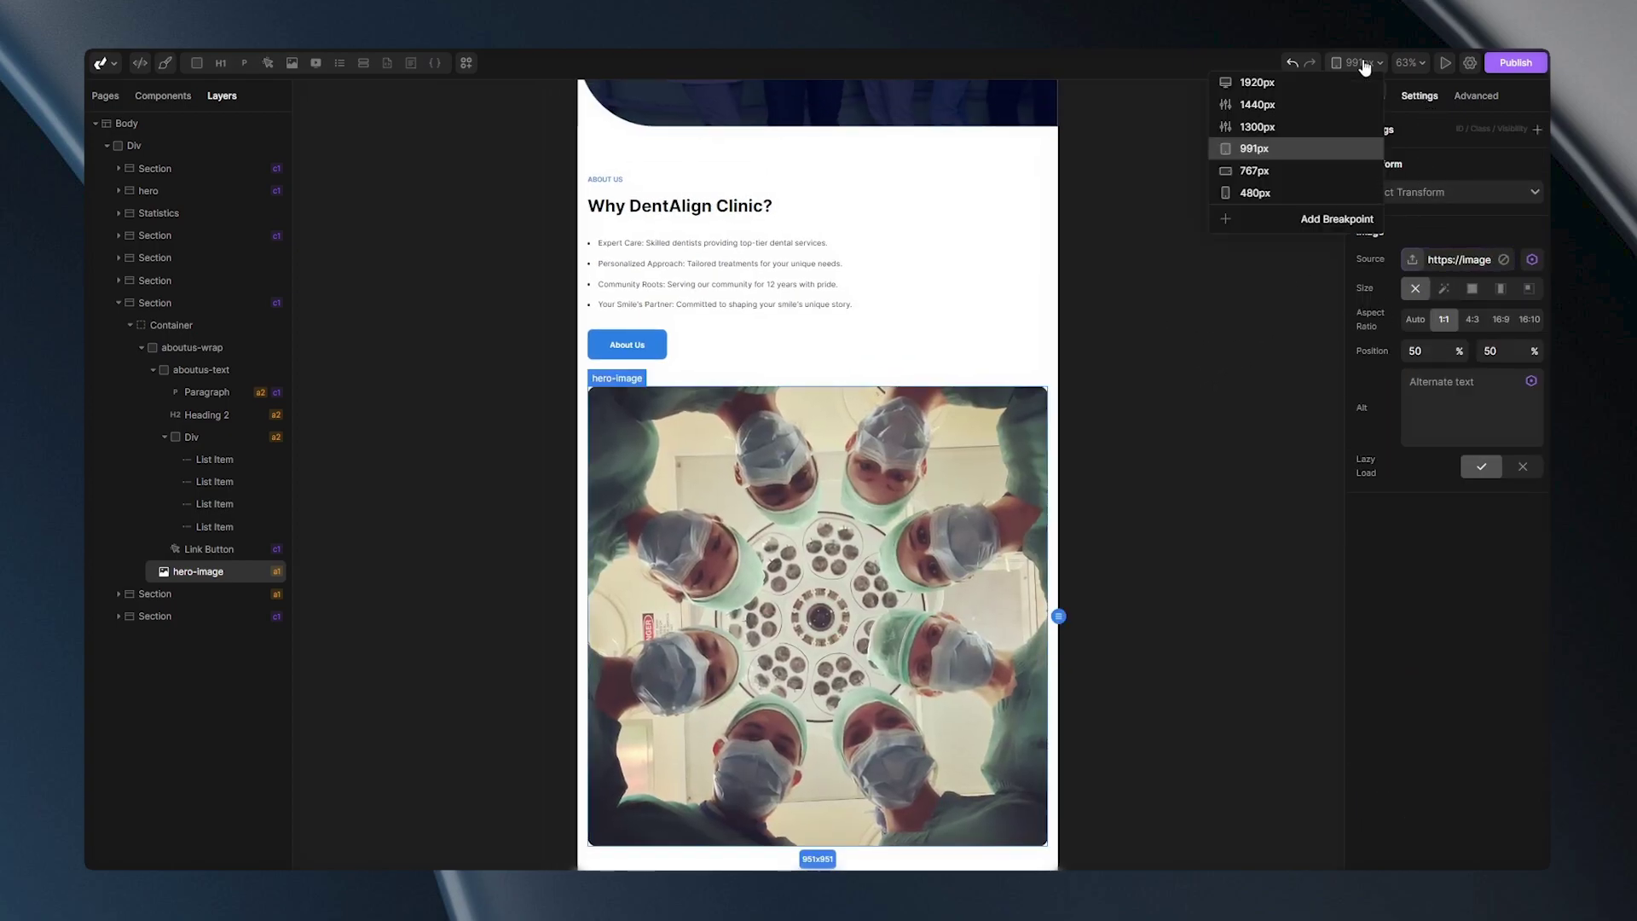
click(1253, 85)
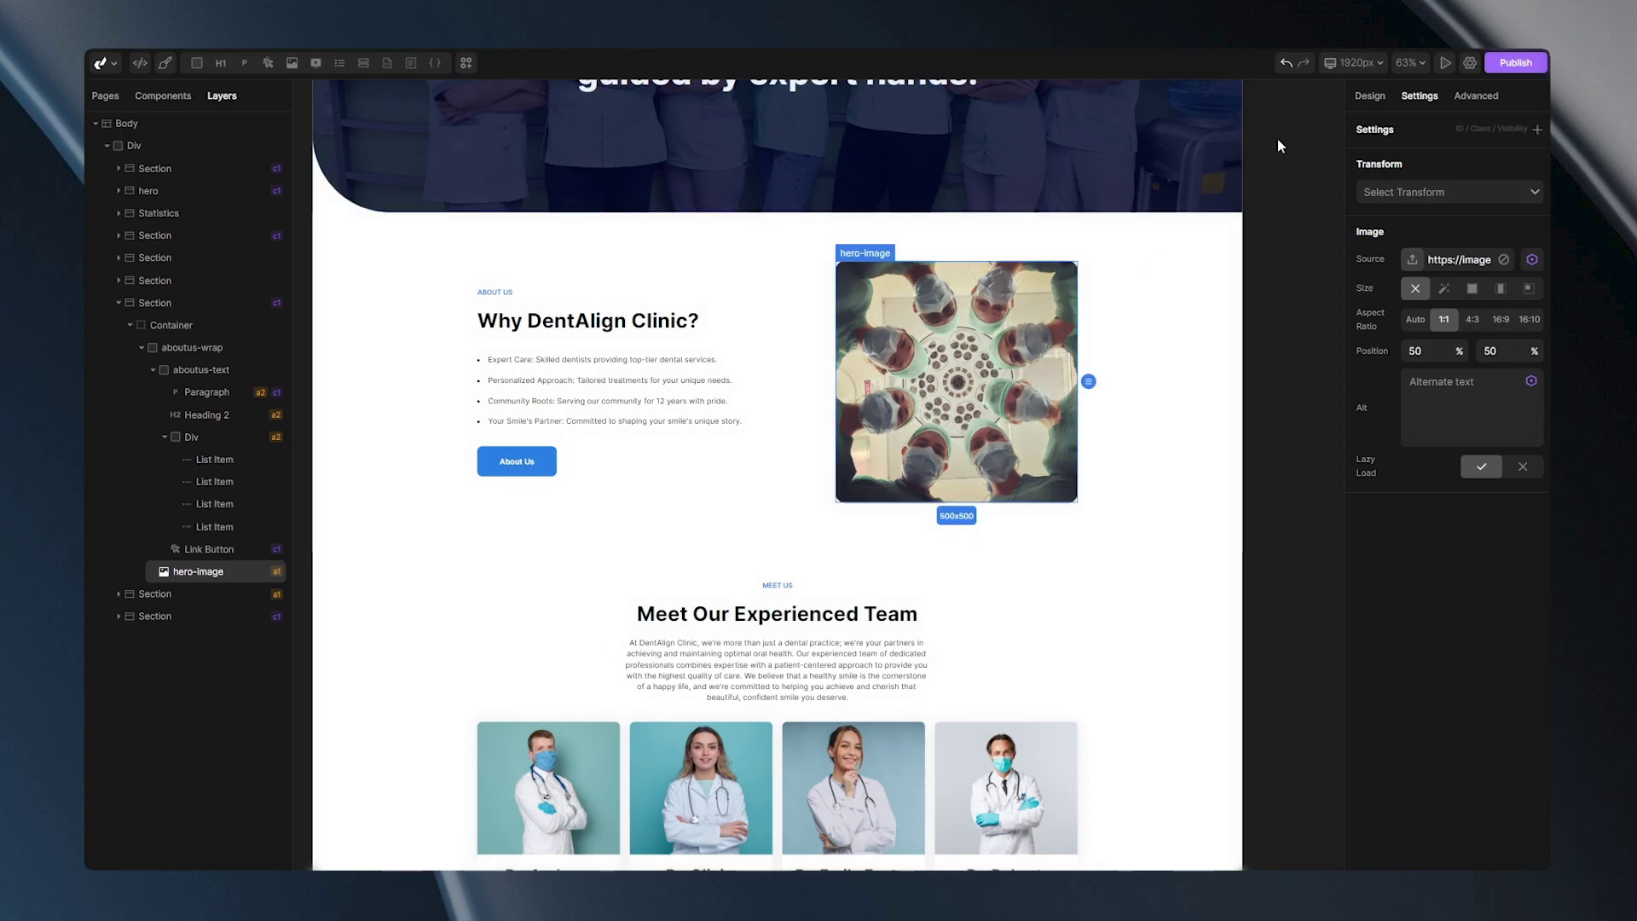
click(1359, 62)
click(1275, 196)
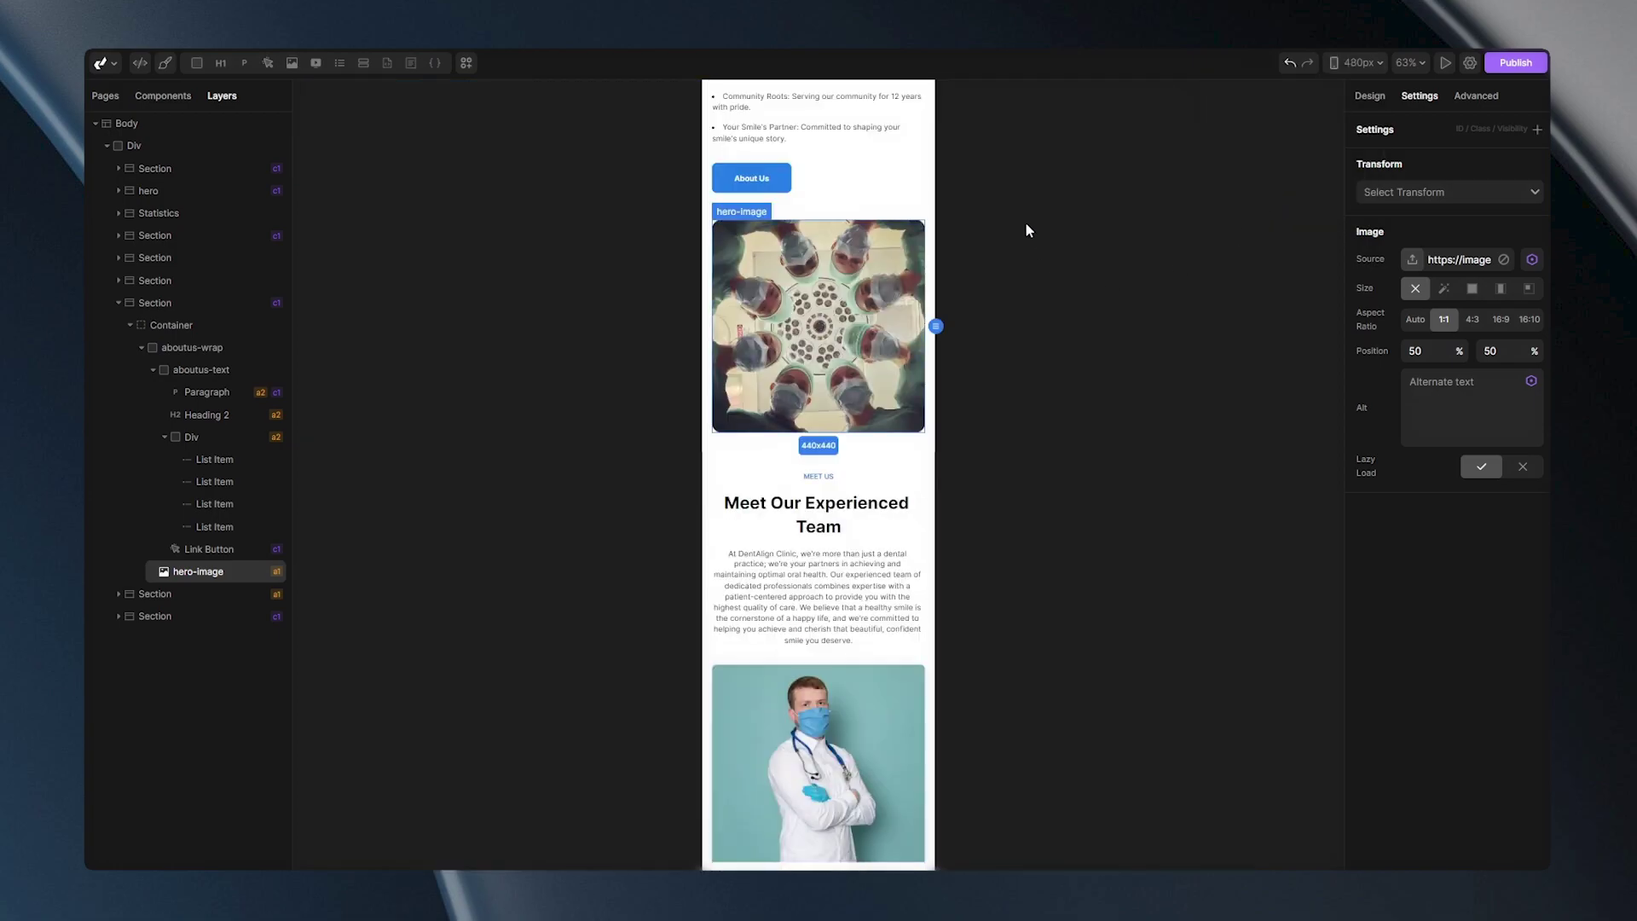